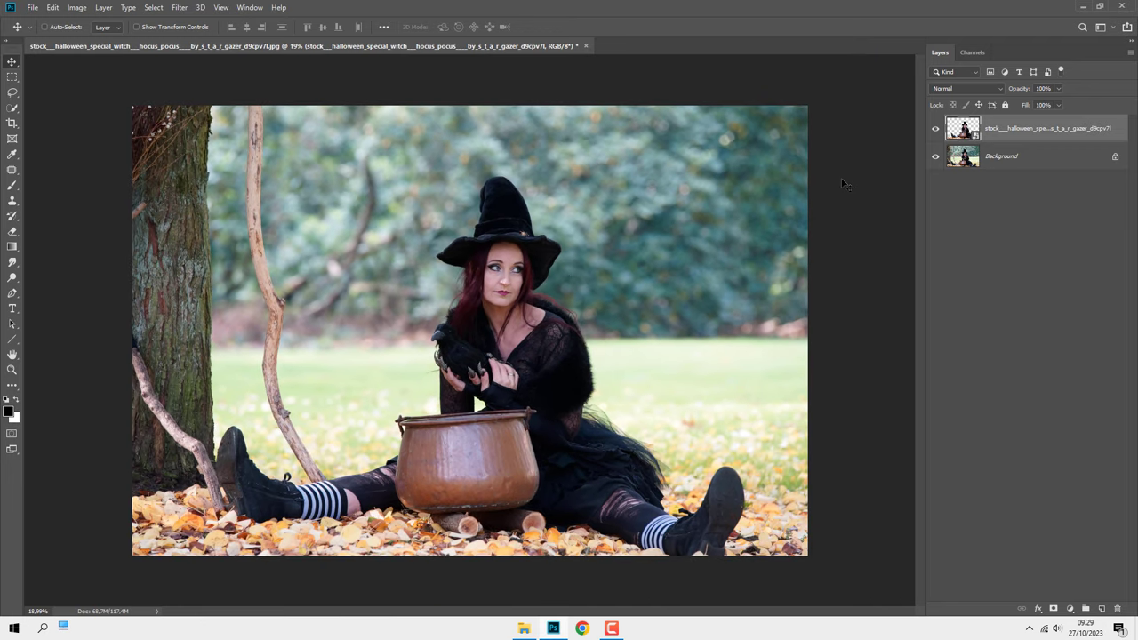
# Step: Hide the original Background photo and add a #3a3a3a dark grey Solid Color fill layer
pyautogui.click(1001, 158)
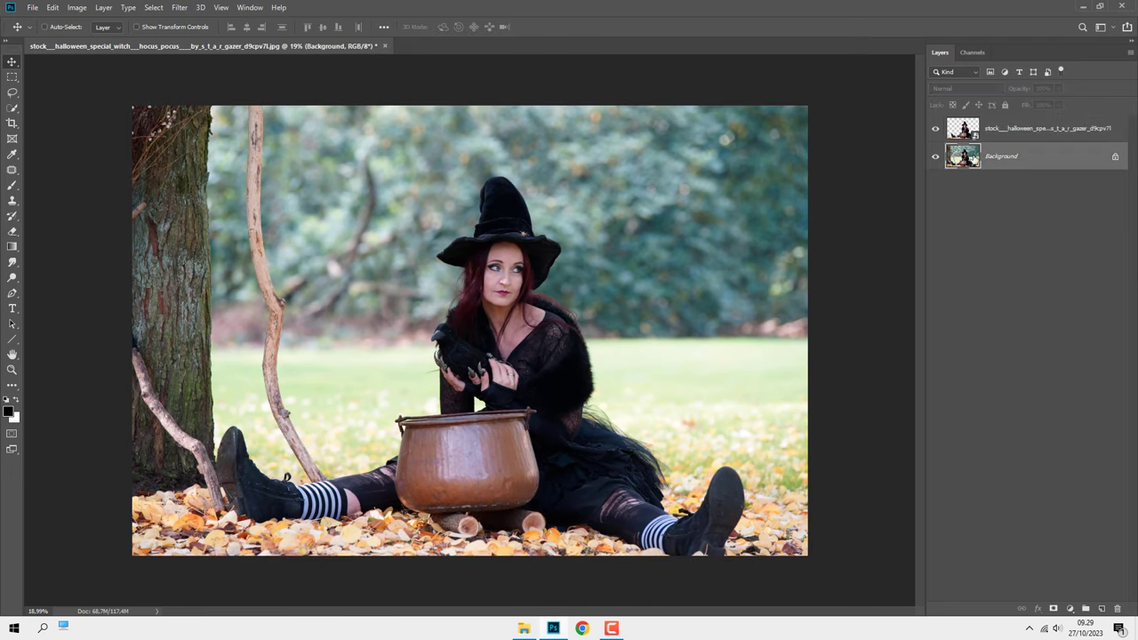
pyautogui.click(935, 157)
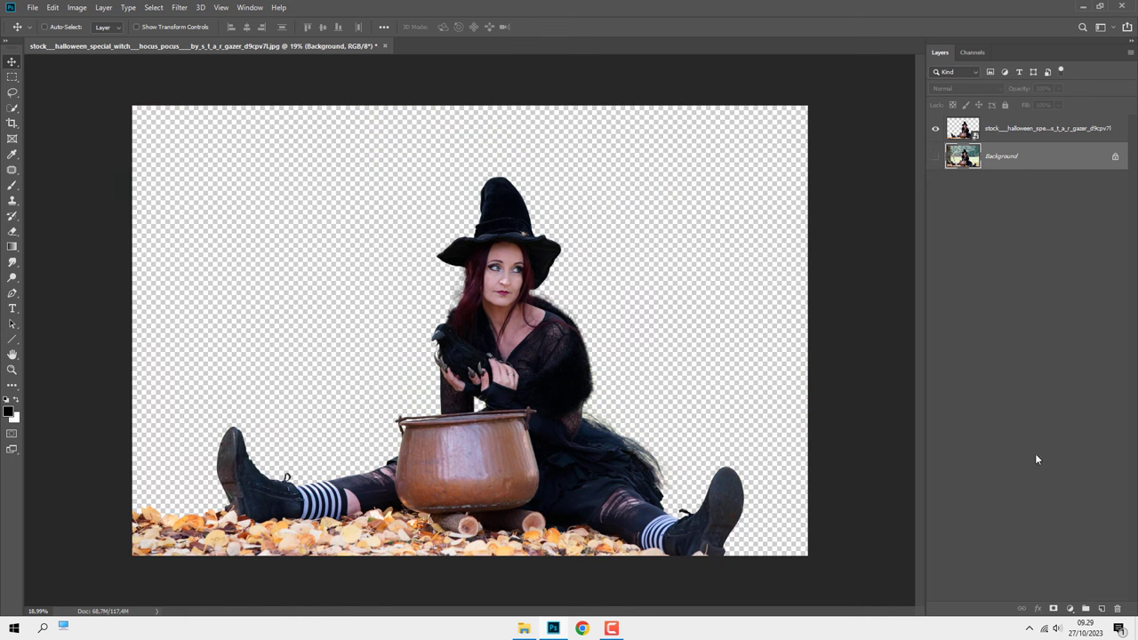
pyautogui.click(1069, 608)
pyautogui.click(1067, 394)
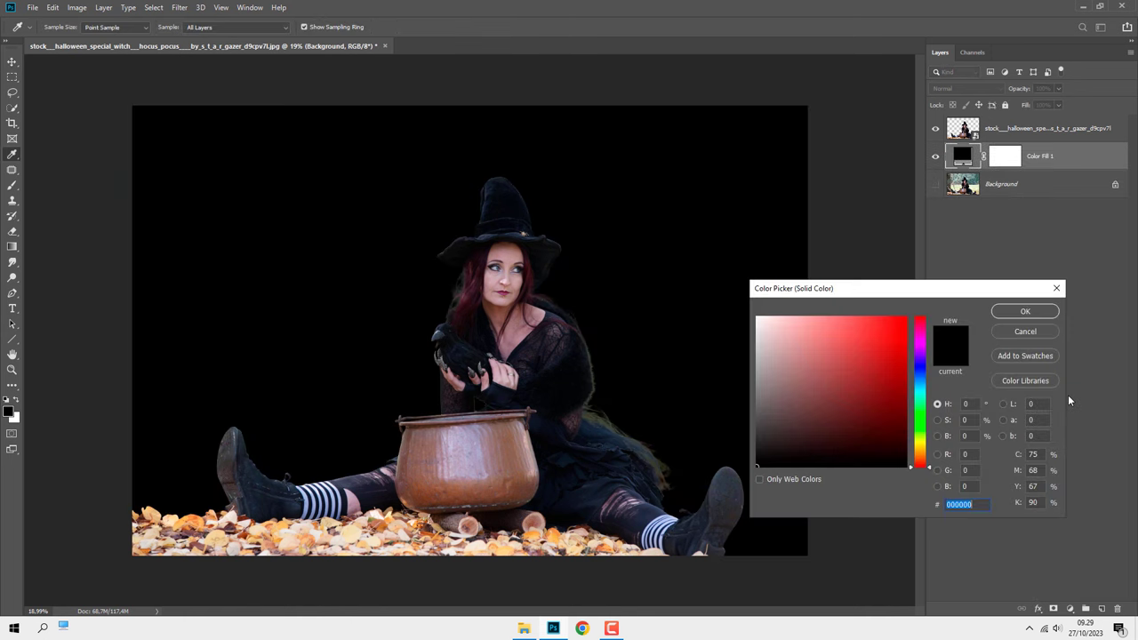
pyautogui.click(754, 433)
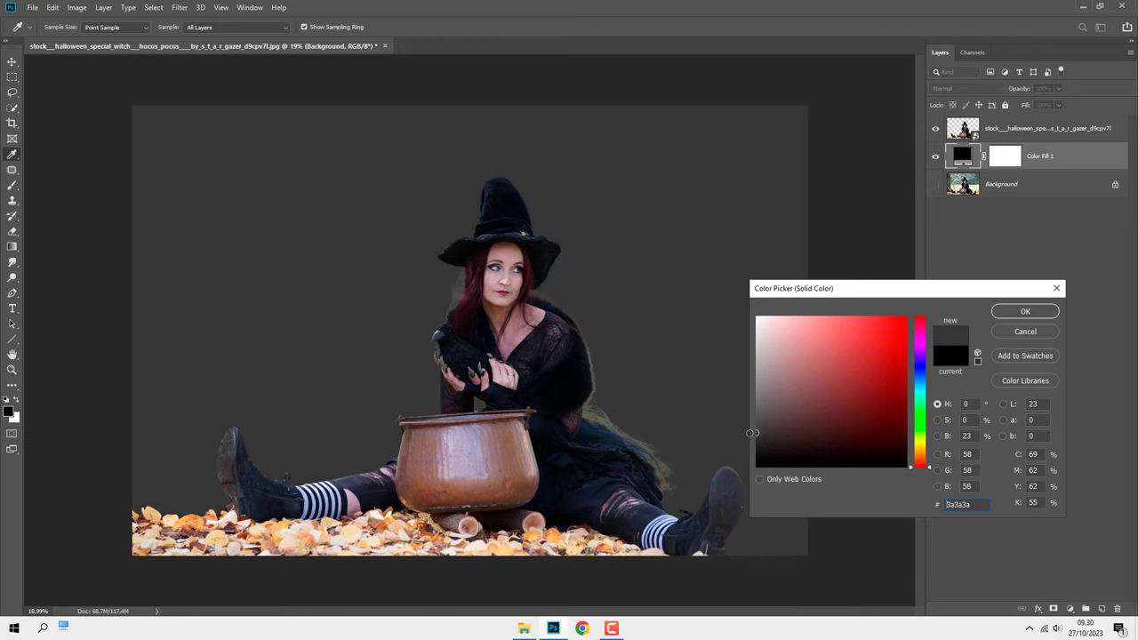
pyautogui.moveTo(752, 433); pyautogui.dragTo(756, 433)
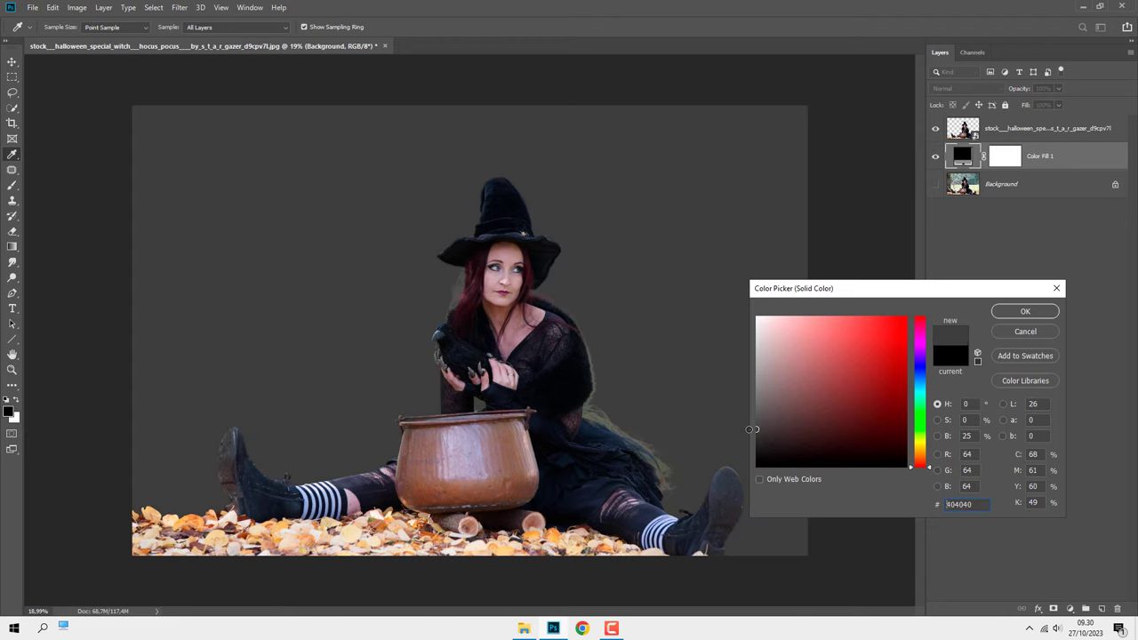
pyautogui.click(1042, 312)
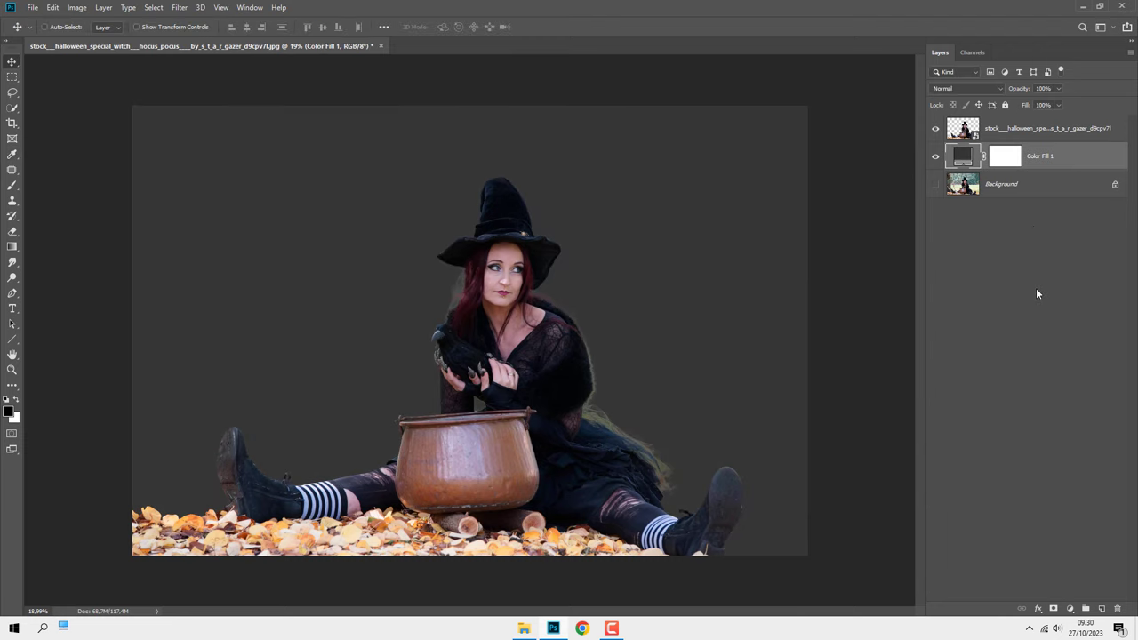
# Step: Place the foggy castle image from File Explorer above the witch layer
pyautogui.click(1047, 135)
pyautogui.click(524, 628)
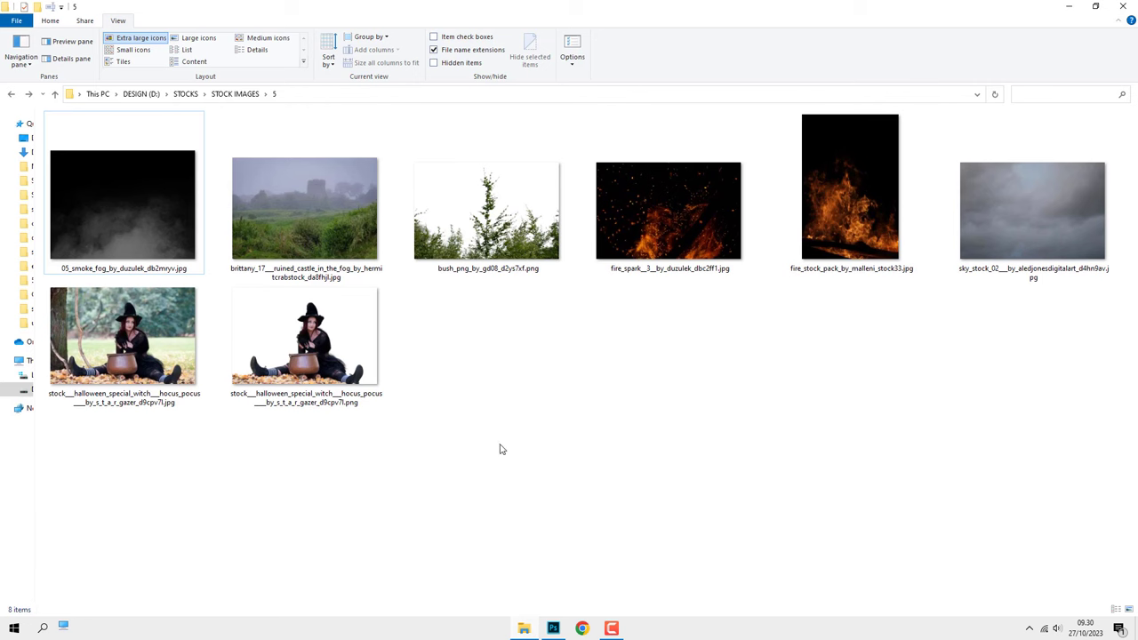
pyautogui.moveTo(347, 258)
pyautogui.mouseDown()
pyautogui.moveTo(551, 602)
pyautogui.moveTo(529, 358)
pyautogui.mouseUp()
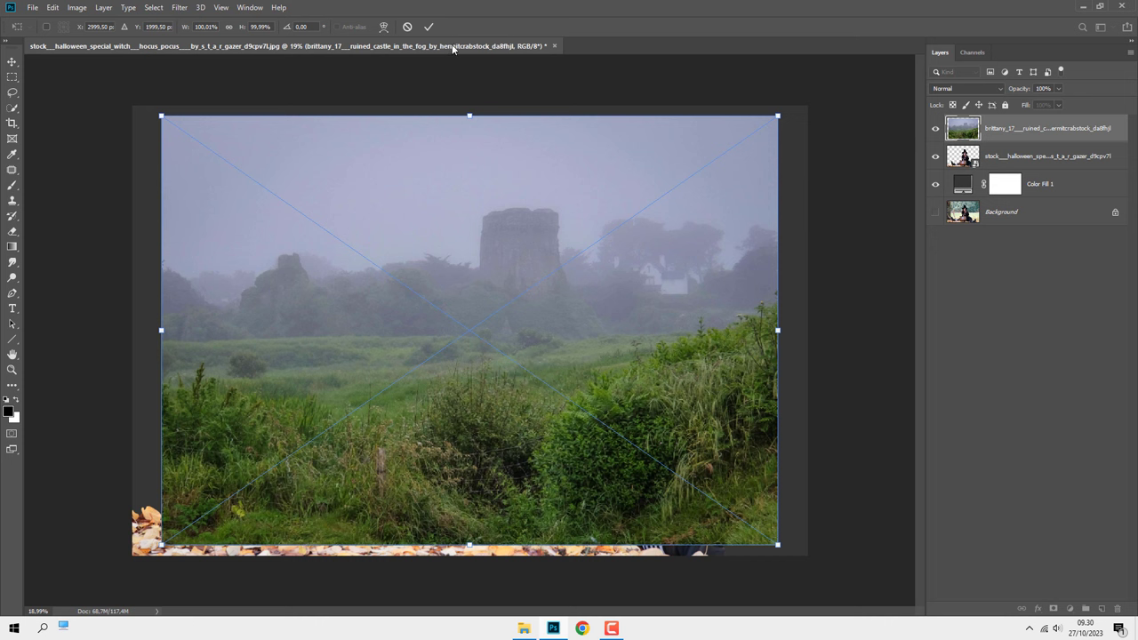
# Step: Move the castle layer below the witch, stretch it to fill the canvas, and add a layer mask
pyautogui.click(430, 27)
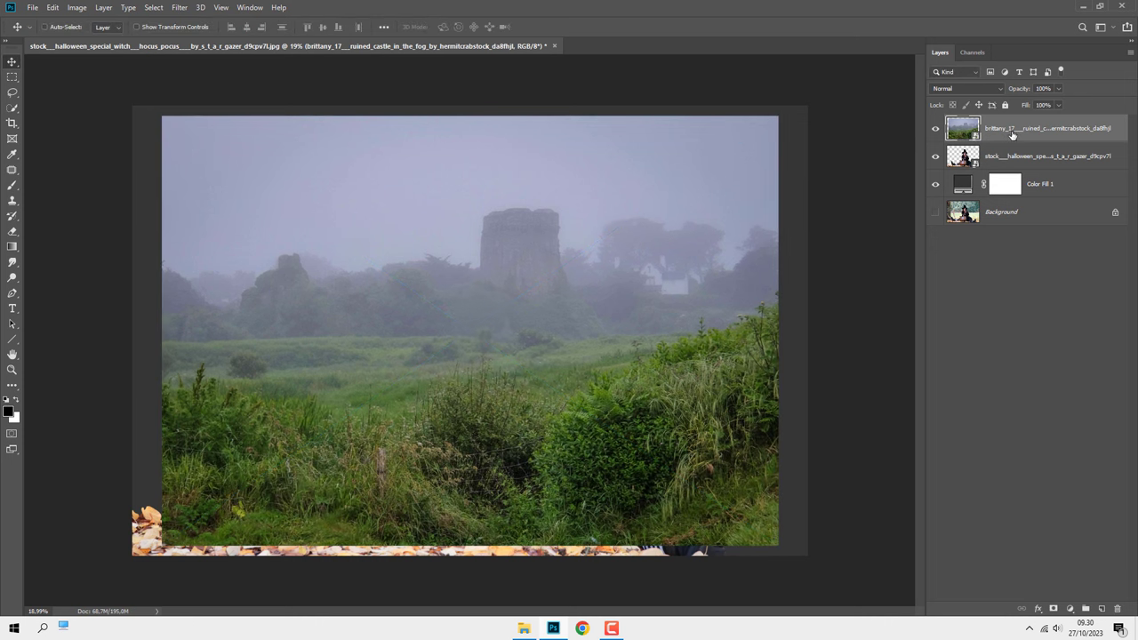
pyautogui.moveTo(1011, 134); pyautogui.dragTo(1007, 166)
pyautogui.hotkey('ctrl', 't')
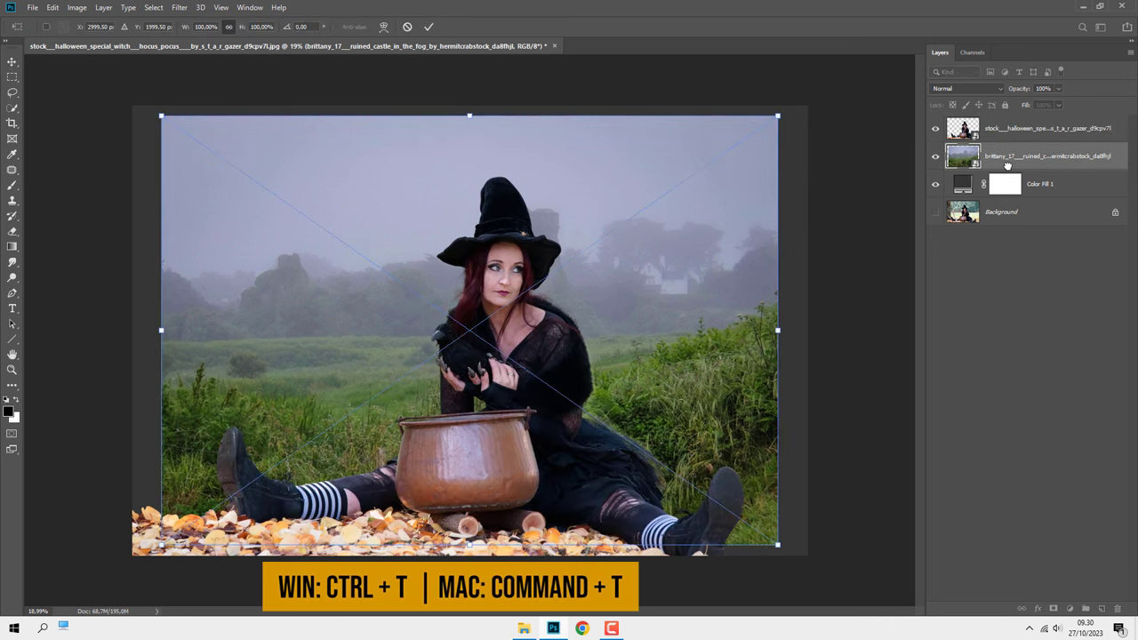
pyautogui.moveTo(778, 331); pyautogui.dragTo(808, 331)
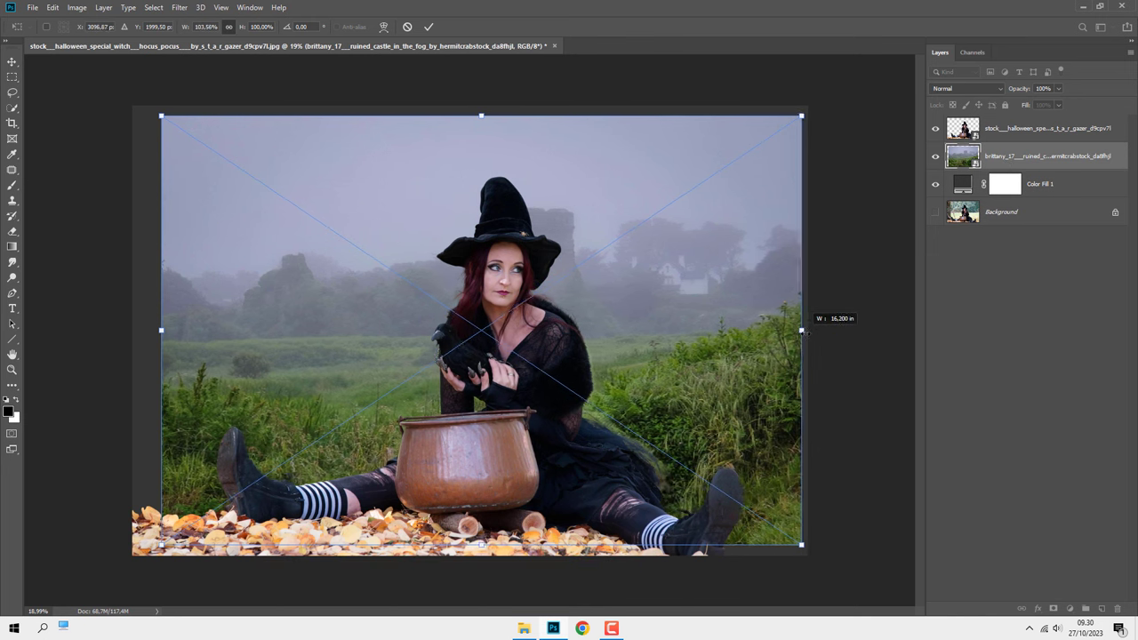
pyautogui.moveTo(160, 332); pyautogui.dragTo(131, 327)
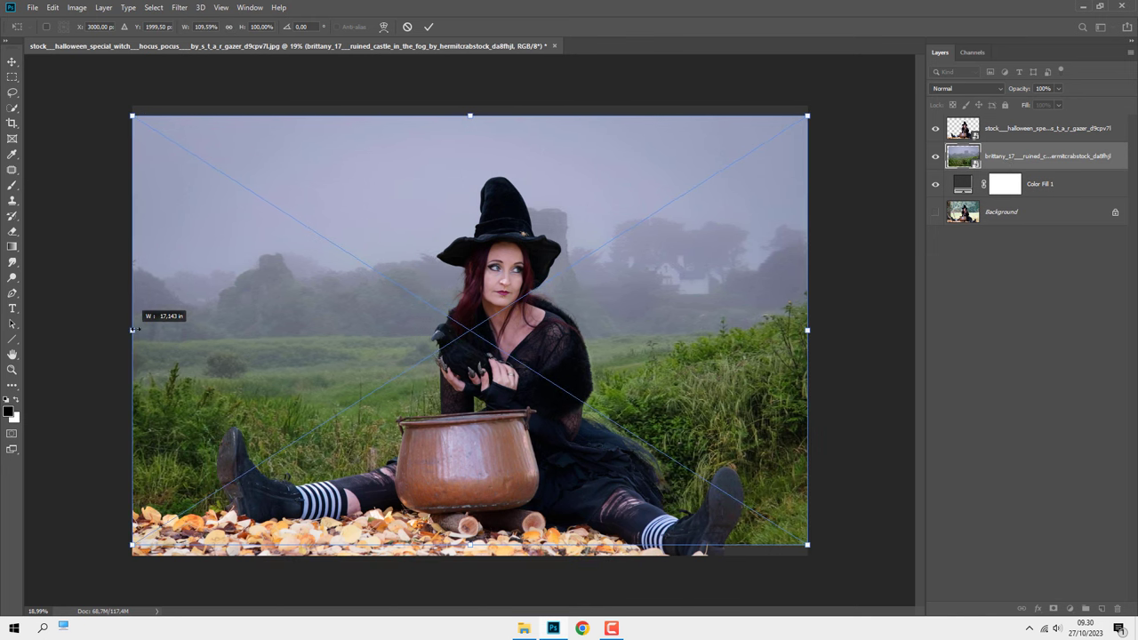
pyautogui.moveTo(460, 116); pyautogui.dragTo(469, 103)
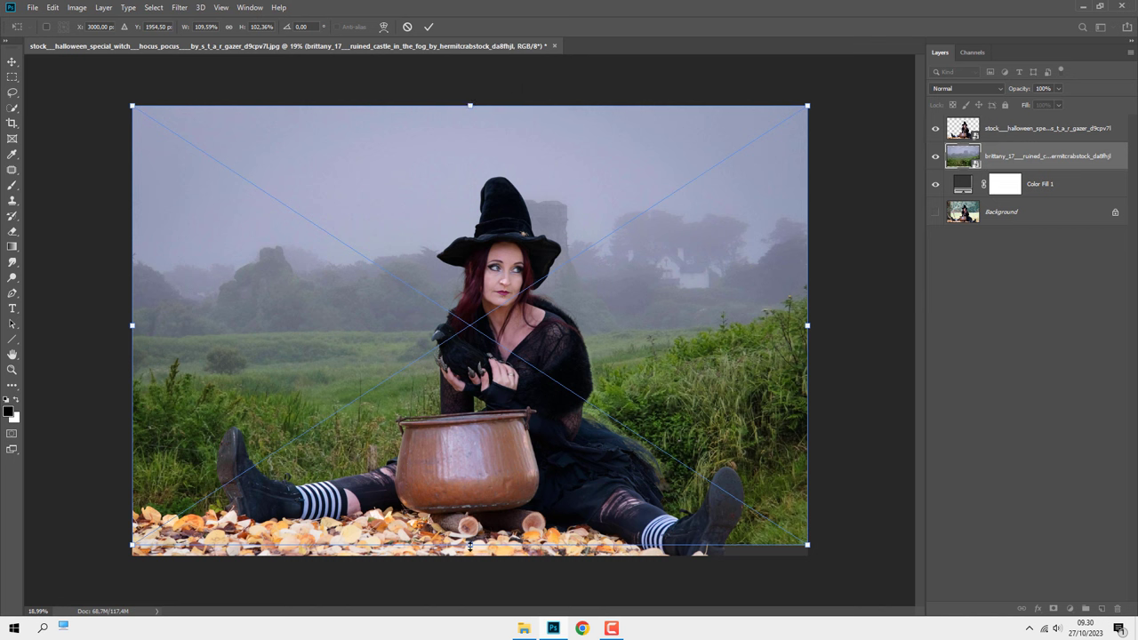
pyautogui.moveTo(470, 545); pyautogui.dragTo(470, 556)
pyautogui.press('Return')
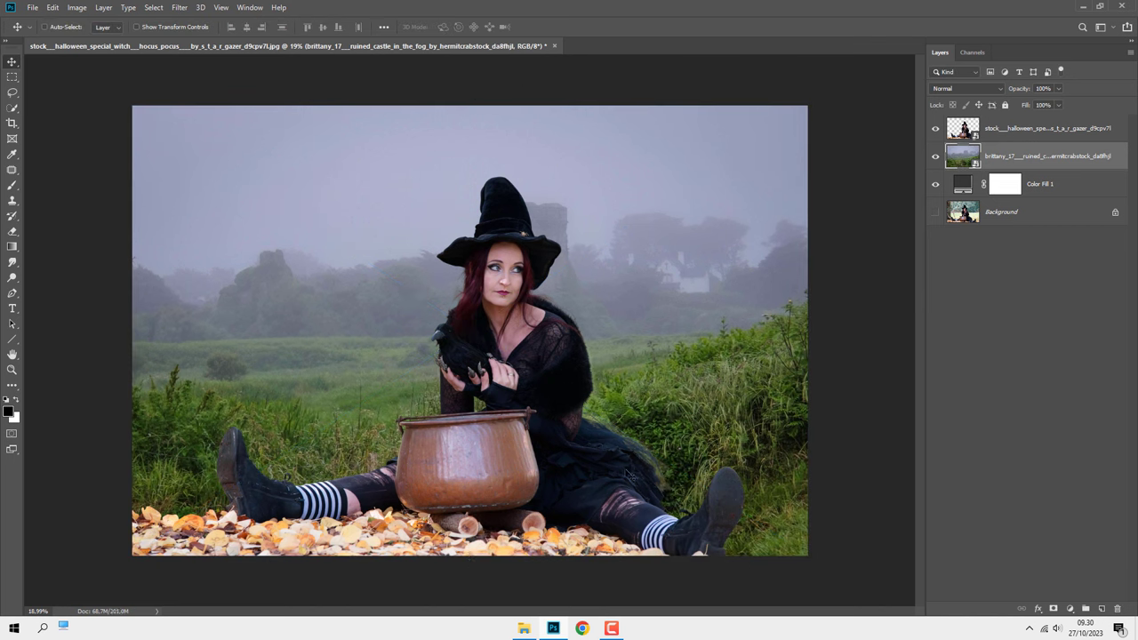
pyautogui.click(1052, 609)
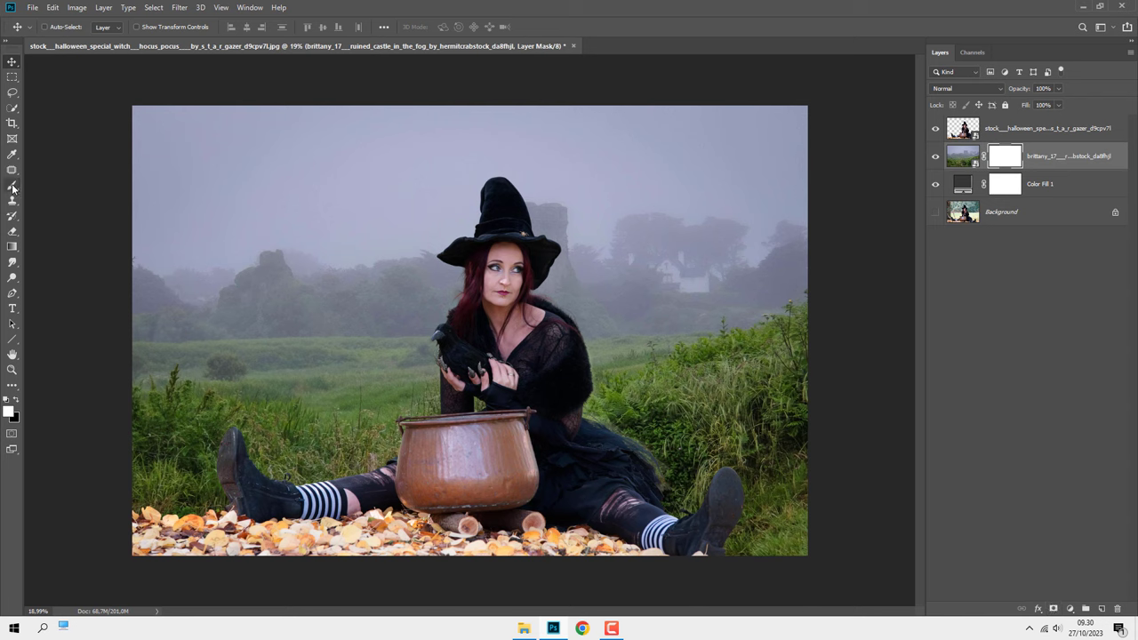
# Step: Set up the Gradient tool with a black foreground at 100% opacity
pyautogui.click(11, 247)
pyautogui.click(38, 248)
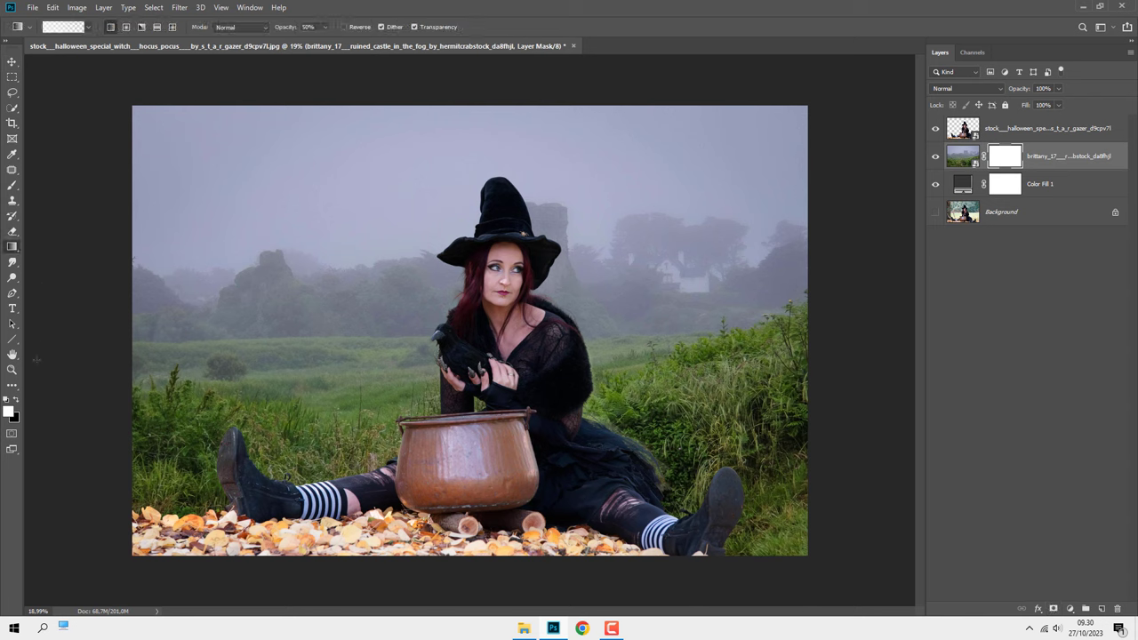
pyautogui.click(17, 401)
pyautogui.moveTo(326, 27); pyautogui.dragTo(429, 17)
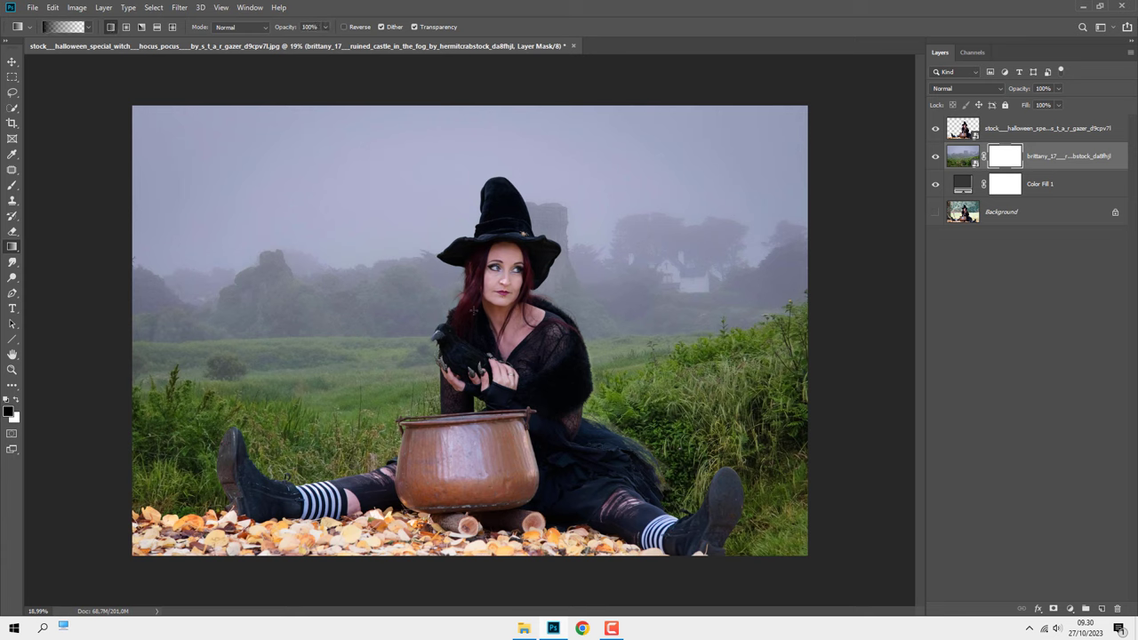
# Step: Drag top-down gradients on the castle mask to fade the sky and fog, leaving misty grass
pyautogui.moveTo(476, 312); pyautogui.dragTo(478, 410)
pyautogui.moveTo(474, 289); pyautogui.dragTo(478, 456)
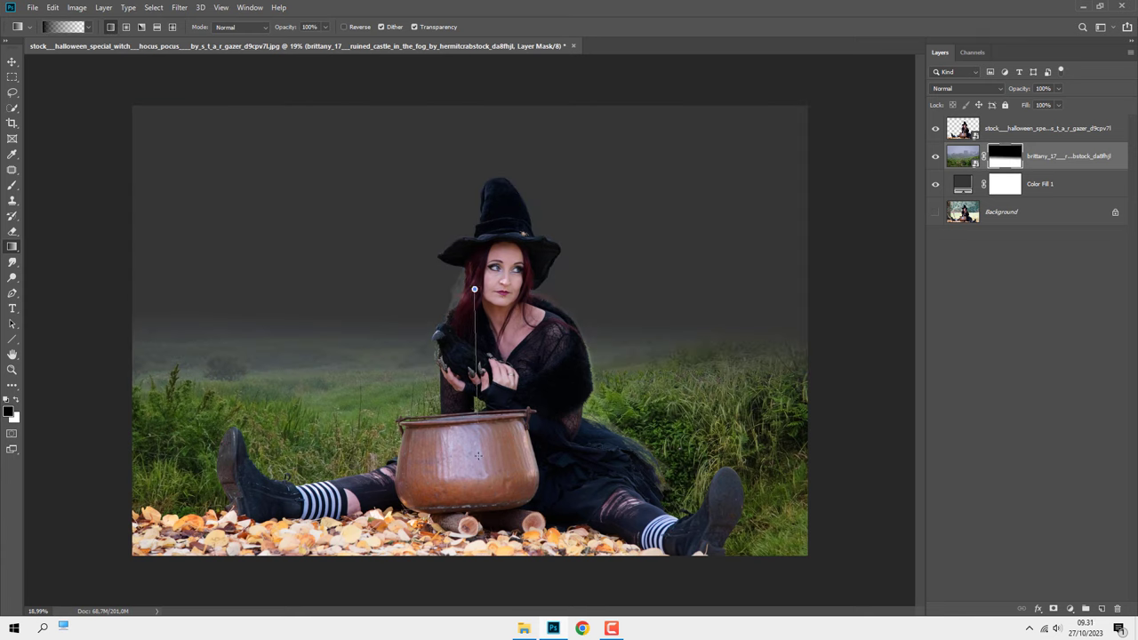
pyautogui.moveTo(443, 297); pyautogui.dragTo(441, 471)
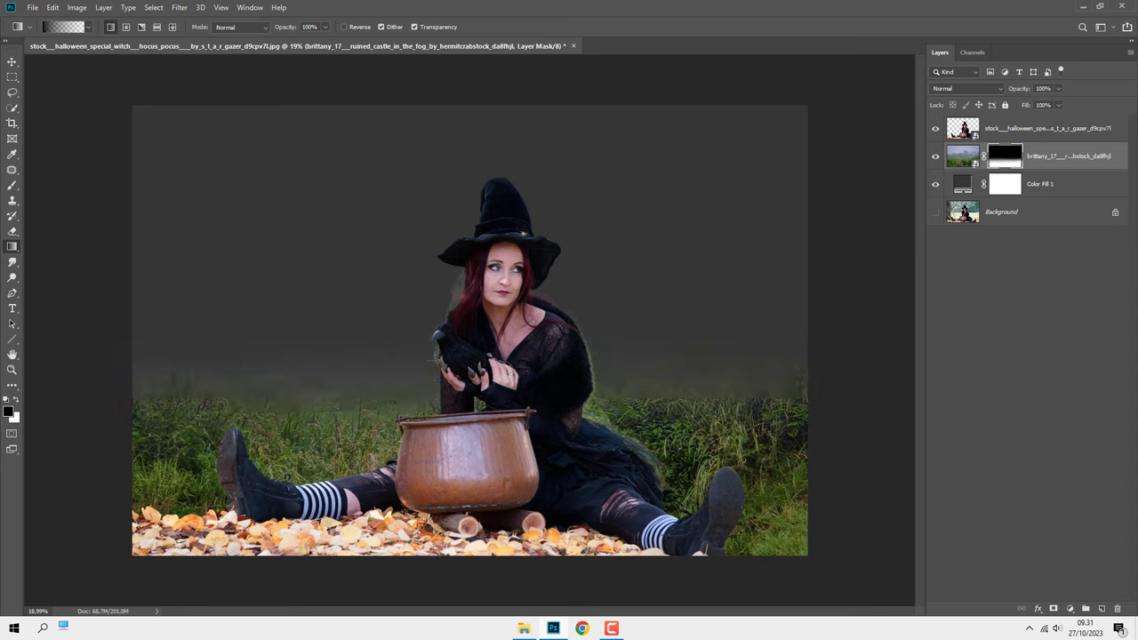
pyautogui.moveTo(448, 293); pyautogui.dragTo(443, 478)
pyautogui.click(325, 28)
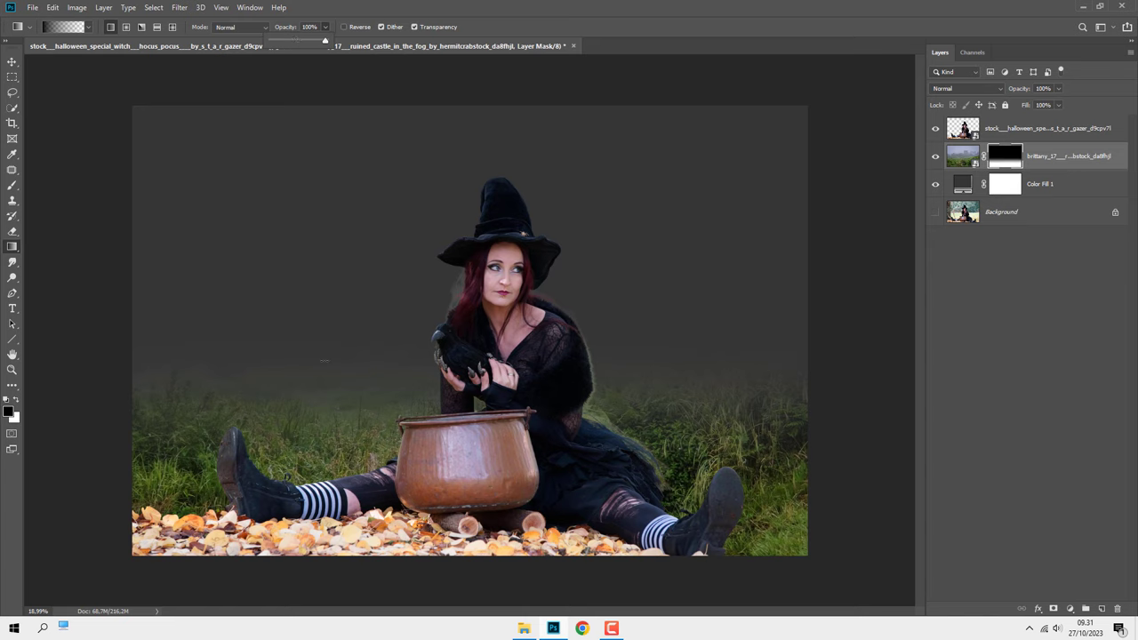
pyautogui.moveTo(324, 362); pyautogui.dragTo(331, 453)
pyautogui.moveTo(642, 239); pyautogui.dragTo(636, 432)
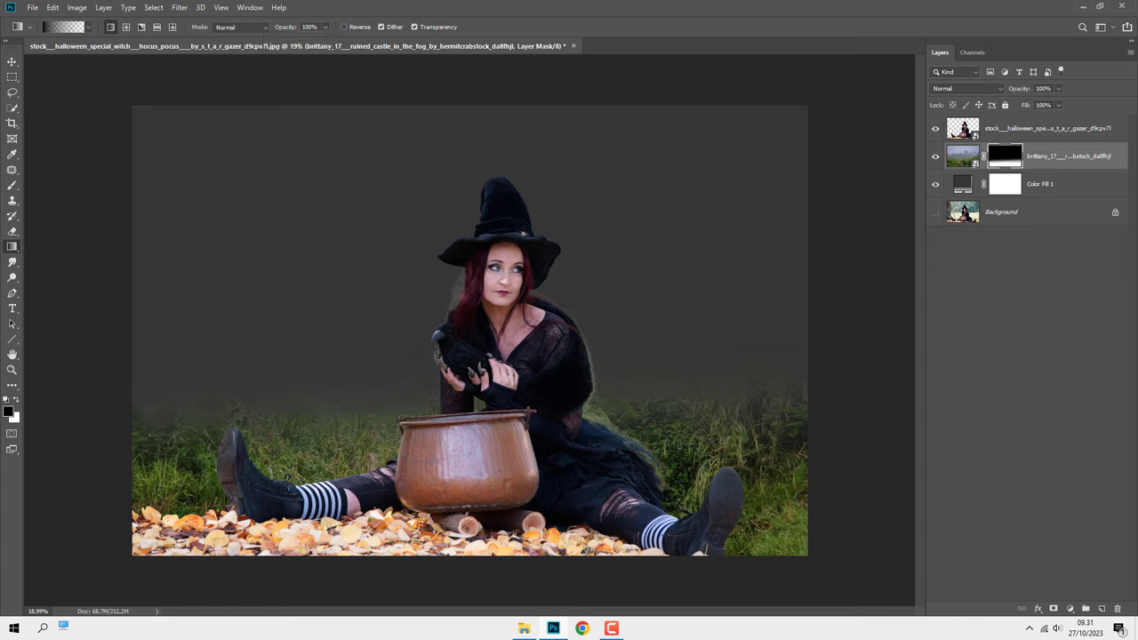
pyautogui.moveTo(624, 305); pyautogui.dragTo(608, 486)
# Step: Select the witch layer and add a layer mask to it
pyautogui.click(1038, 149)
pyautogui.click(1022, 133)
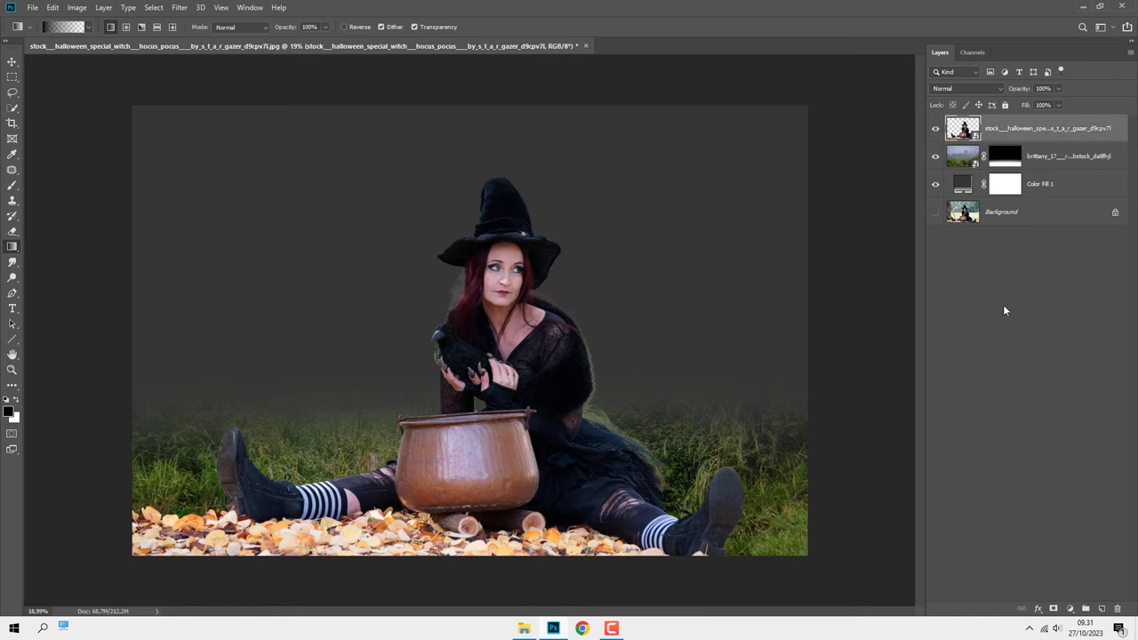
pyautogui.click(1052, 608)
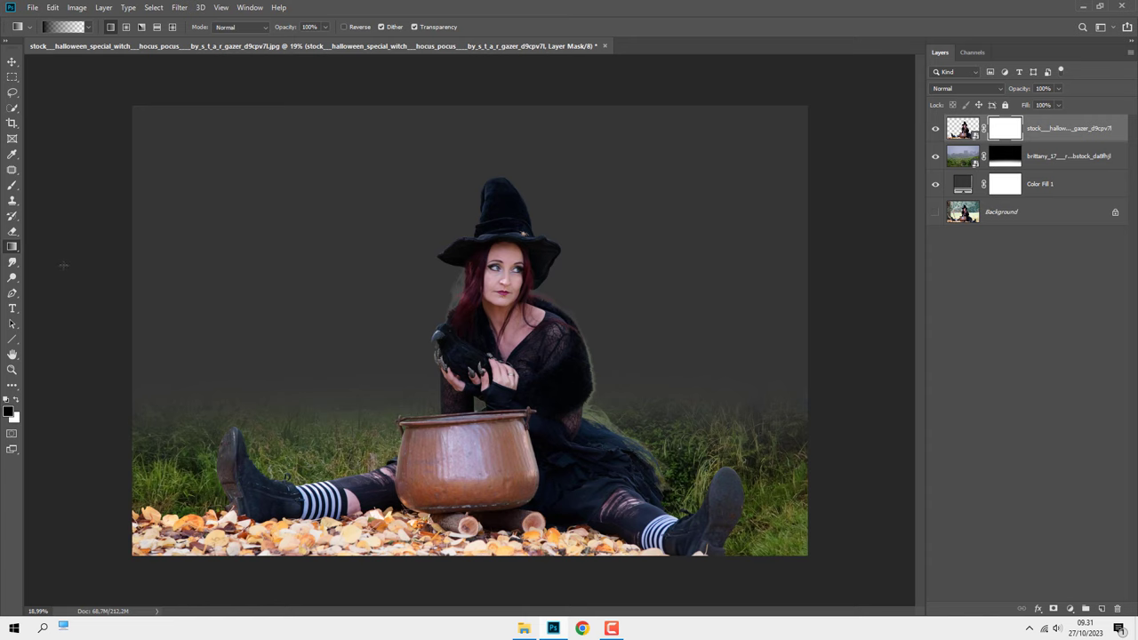
# Step: Pick the Brush tool with the 510 px Trees grass brush at 100% opacity
pyautogui.rightClick(12, 185)
pyautogui.click(53, 187)
pyautogui.rightClick(227, 212)
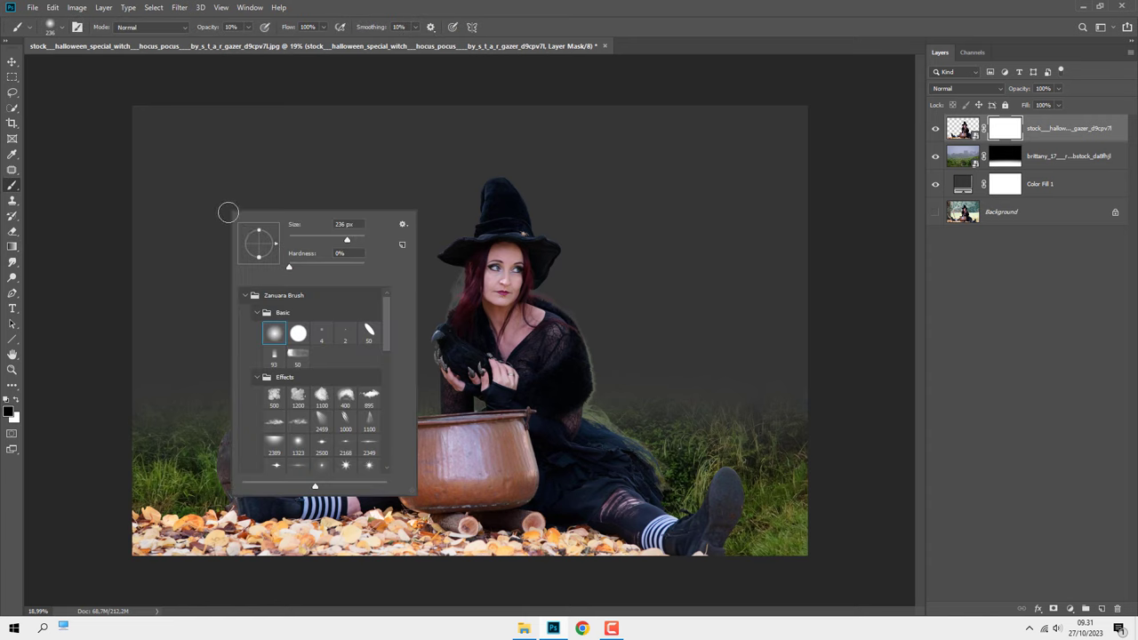
pyautogui.click(257, 377)
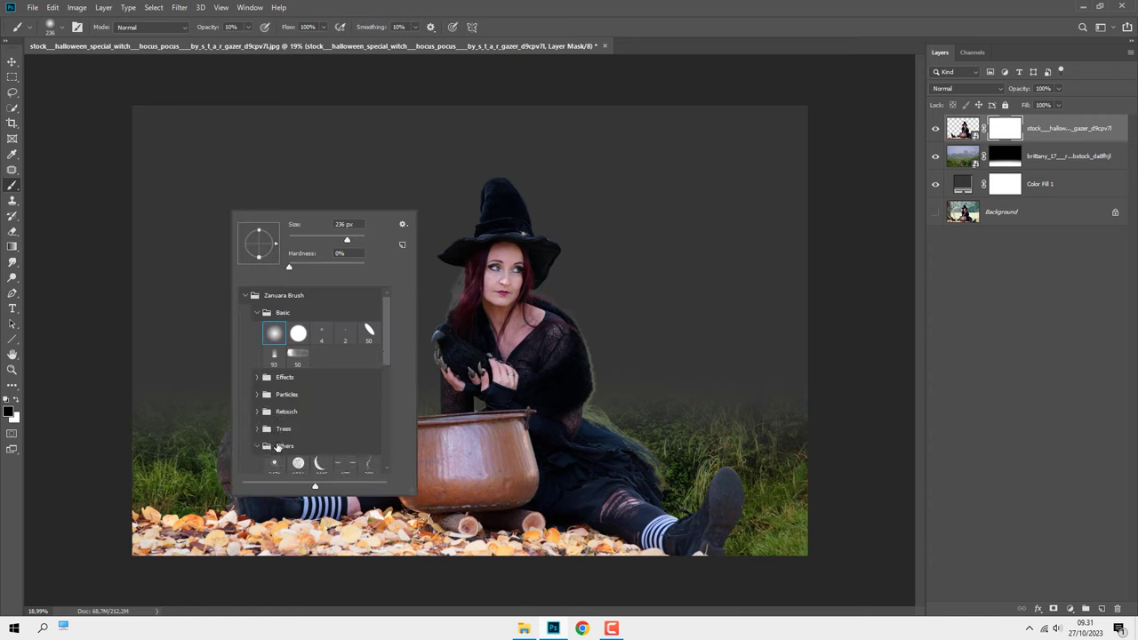
pyautogui.click(258, 429)
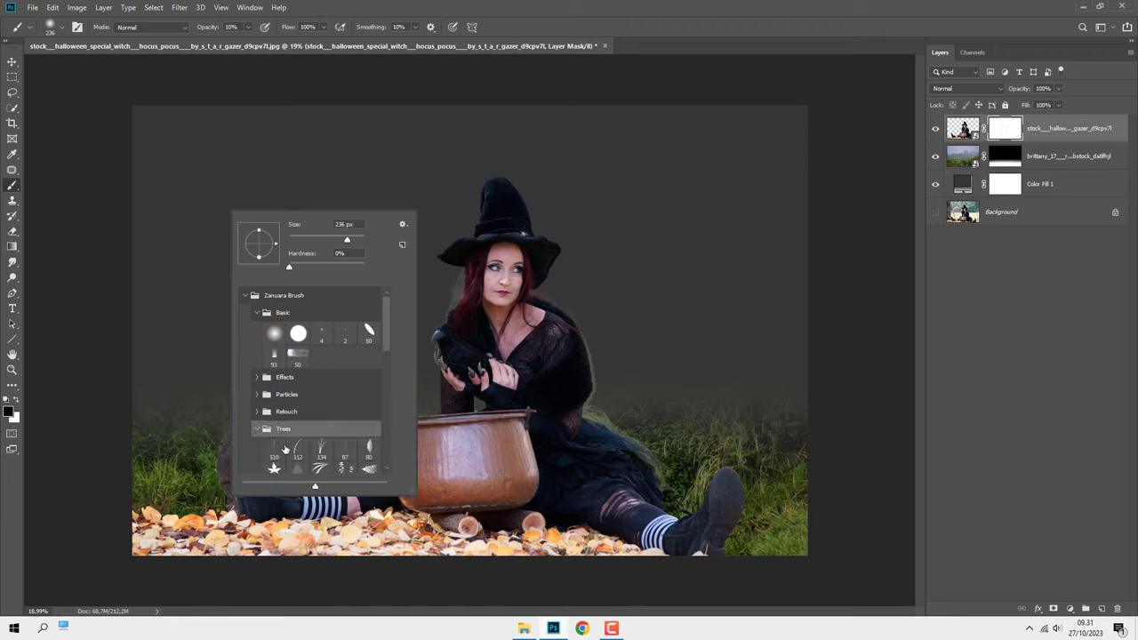
pyautogui.click(274, 448)
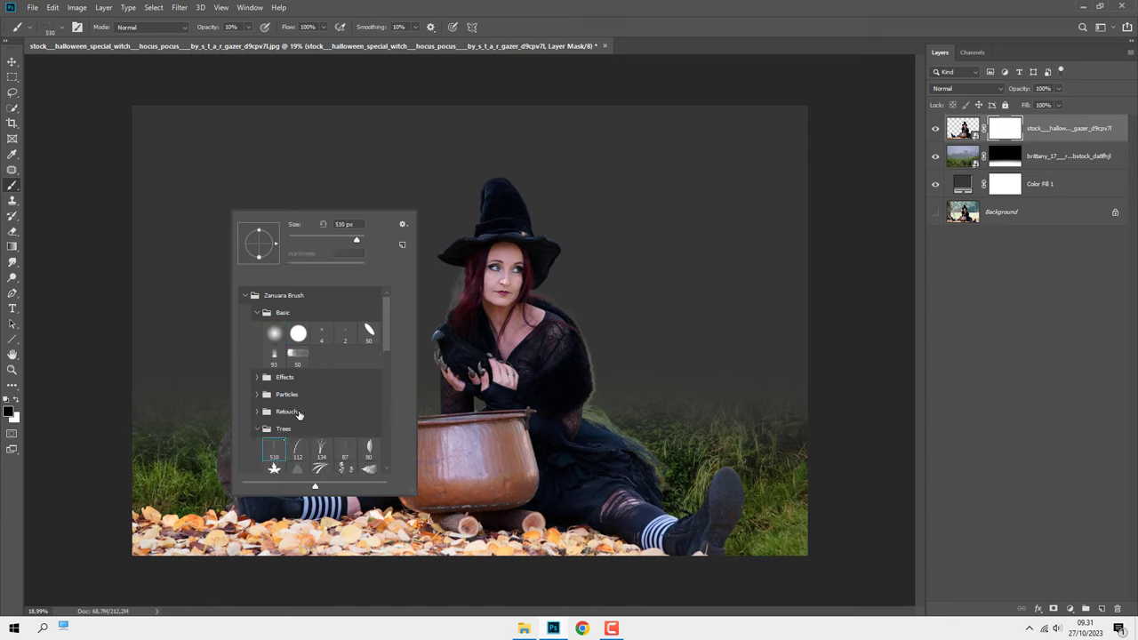
pyautogui.click(247, 28)
pyautogui.moveTo(289, 41); pyautogui.dragTo(325, 16)
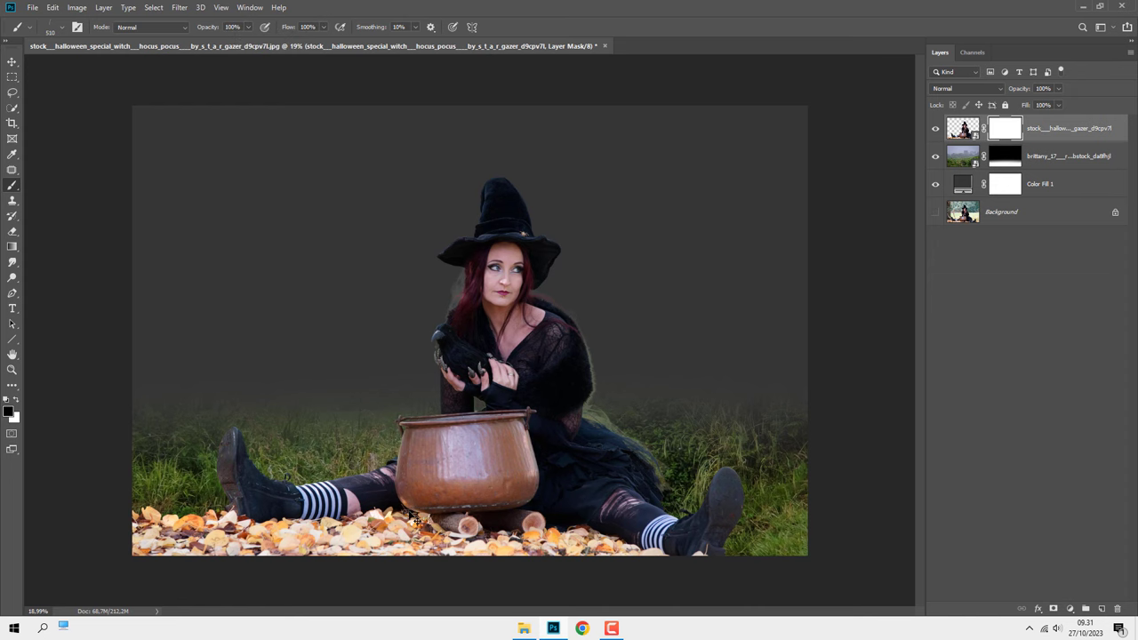
# Step: Paint grass strands into the leaves on the left of the witch mask
pyautogui.scroll(3, 266, 586)
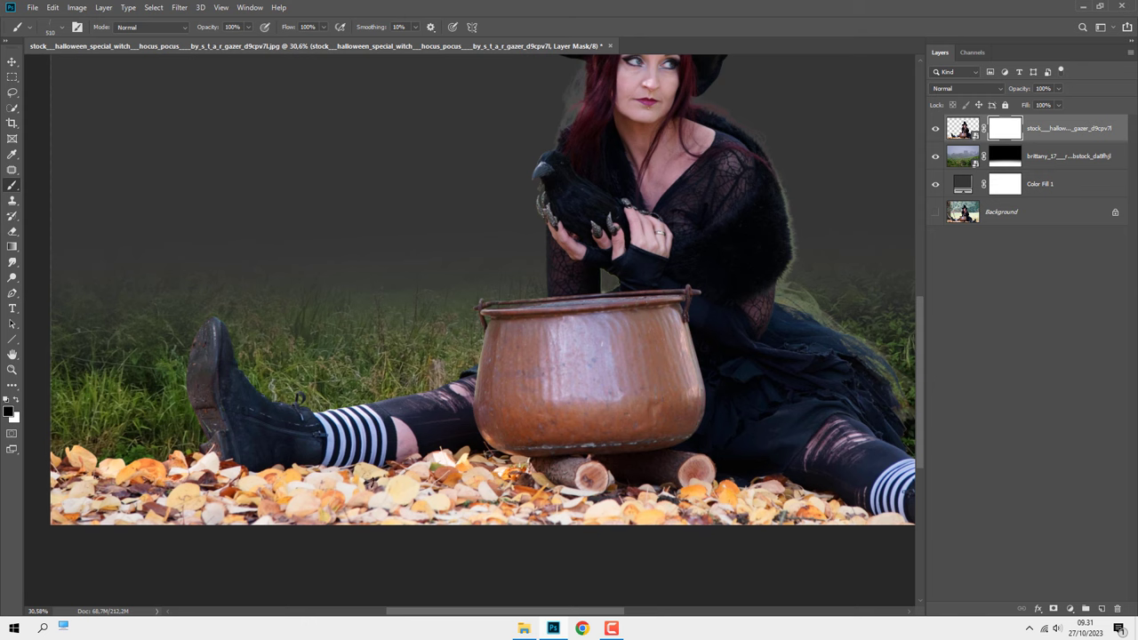
pyautogui.moveTo(346, 480); pyautogui.dragTo(366, 465)
pyautogui.moveTo(298, 480)
pyautogui.mouseDown()
pyautogui.moveTo(378, 471)
pyautogui.moveTo(297, 464)
pyautogui.mouseUp()
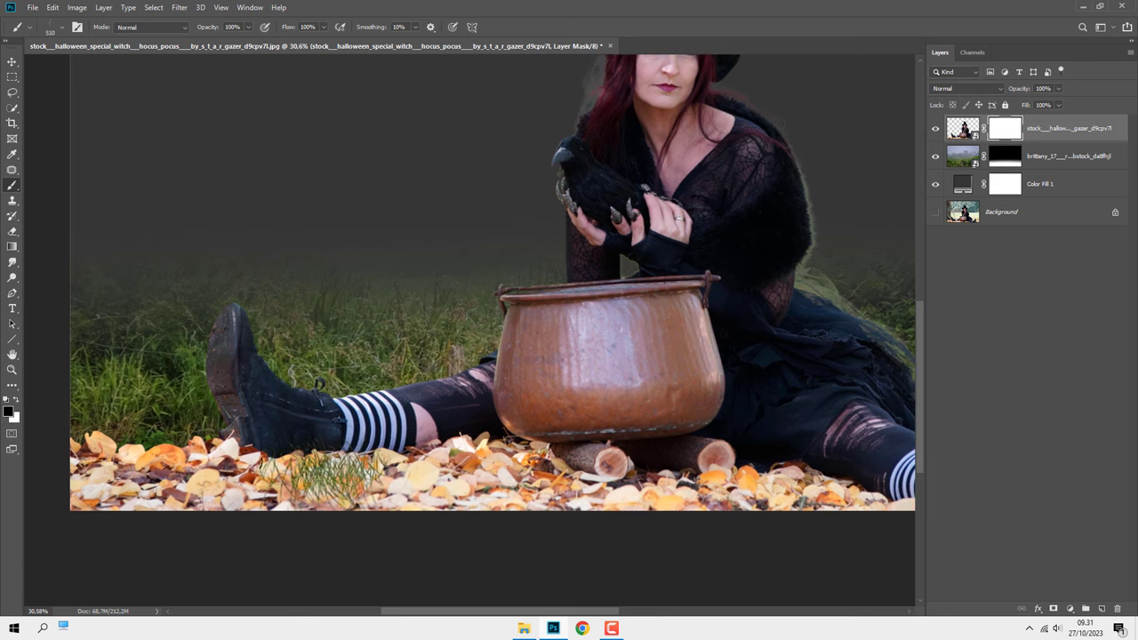
# Step: Paint out the leaves around the cauldron with a soft round brush, keeping the witch's boot visible
pyautogui.rightClick(13, 189)
pyautogui.rightClick(145, 211)
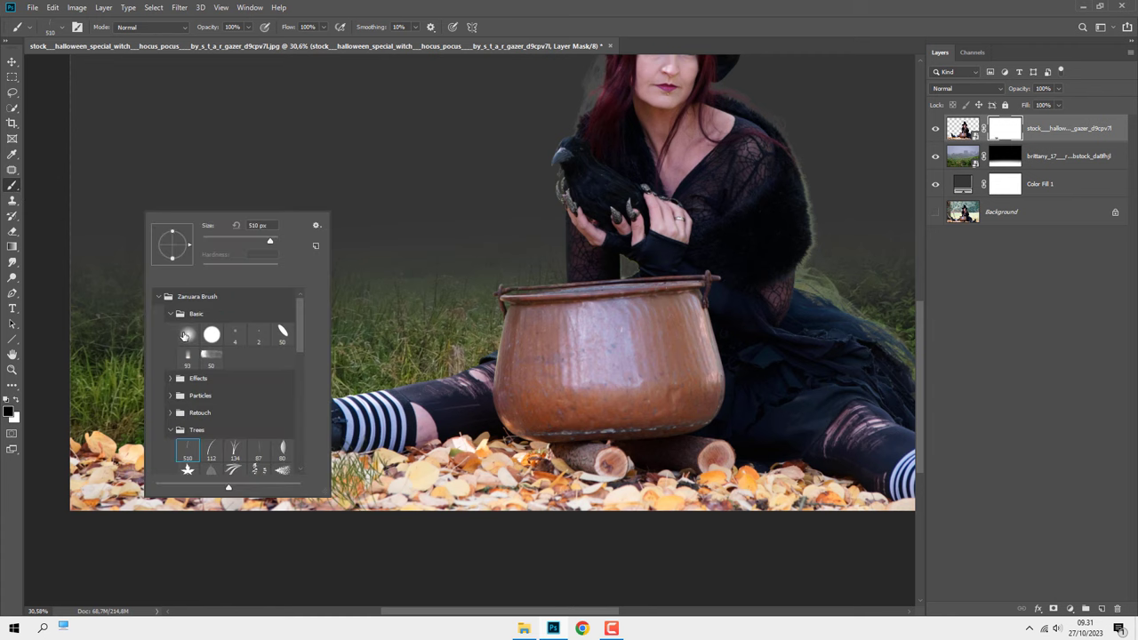
pyautogui.click(184, 334)
pyautogui.moveTo(89, 451)
pyautogui.mouseDown()
pyautogui.moveTo(164, 471)
pyautogui.moveTo(106, 490)
pyautogui.moveTo(344, 493)
pyautogui.moveTo(507, 480)
pyautogui.moveTo(742, 516)
pyautogui.mouseUp()
pyautogui.hscroll(2, 675, 498)
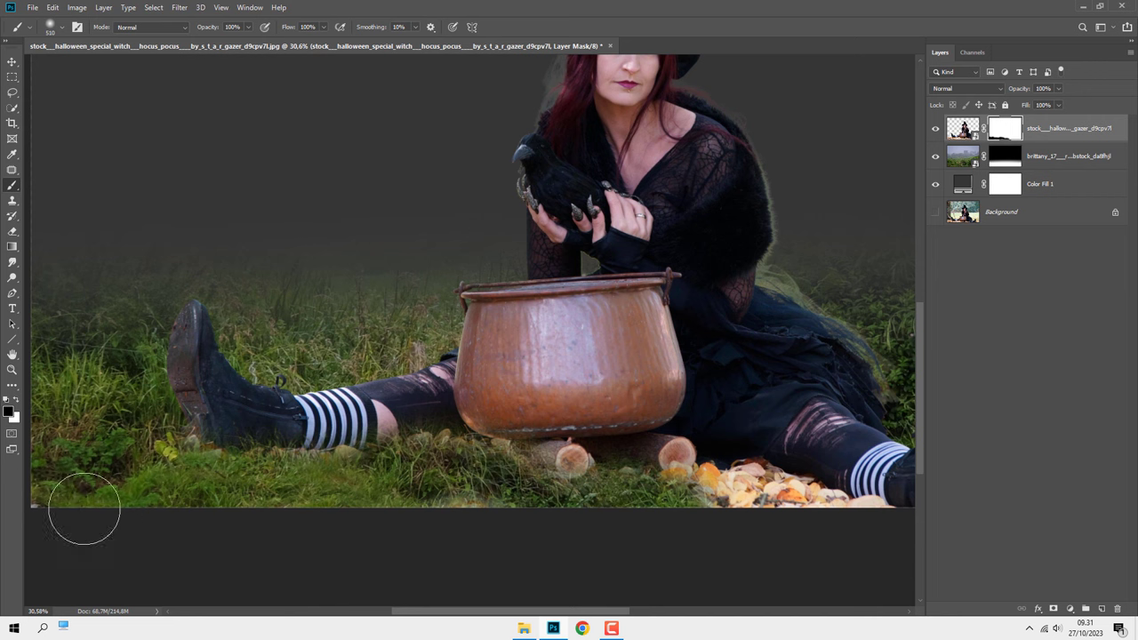
pyautogui.moveTo(521, 515)
pyautogui.mouseDown()
pyautogui.moveTo(706, 507)
pyautogui.moveTo(494, 500)
pyautogui.moveTo(718, 538)
pyautogui.mouseUp()
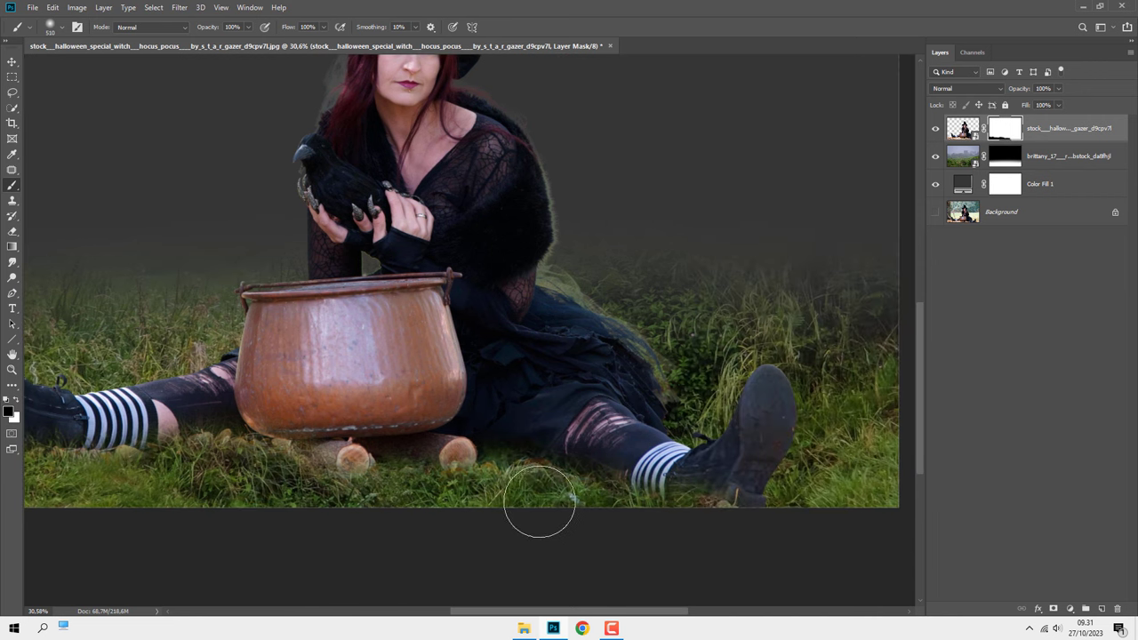
pyautogui.moveTo(381, 498); pyautogui.dragTo(602, 488)
# Step: Paint grass blades over the witch's boots, legs and cauldron base with a 387 px Trees grass brush
pyautogui.rightClick(422, 302)
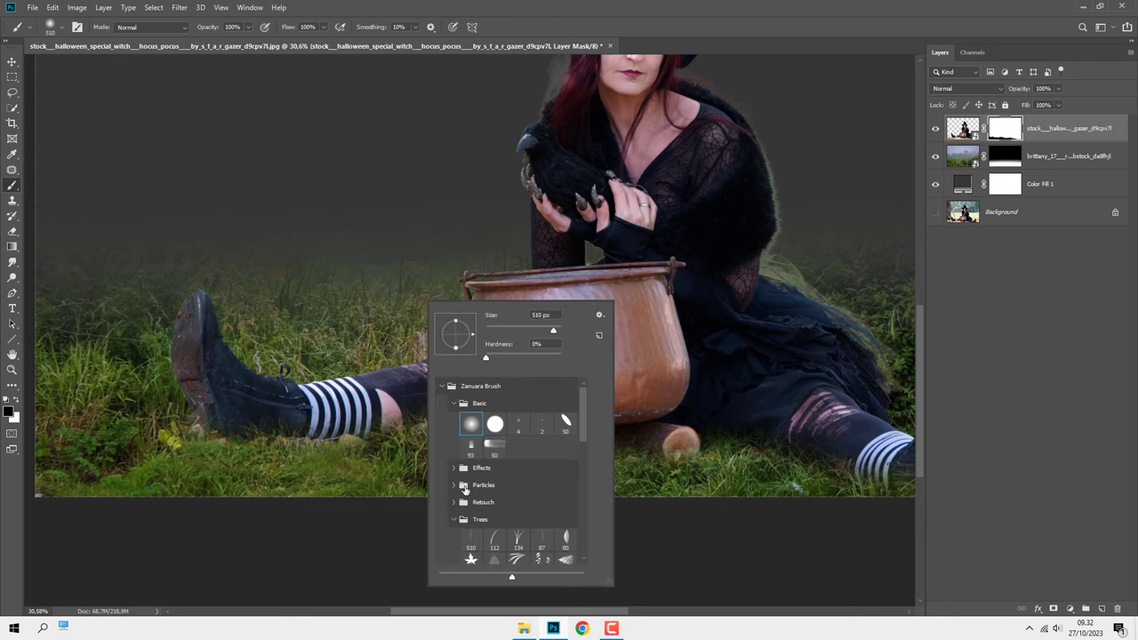
pyautogui.click(471, 537)
pyautogui.press('Return')
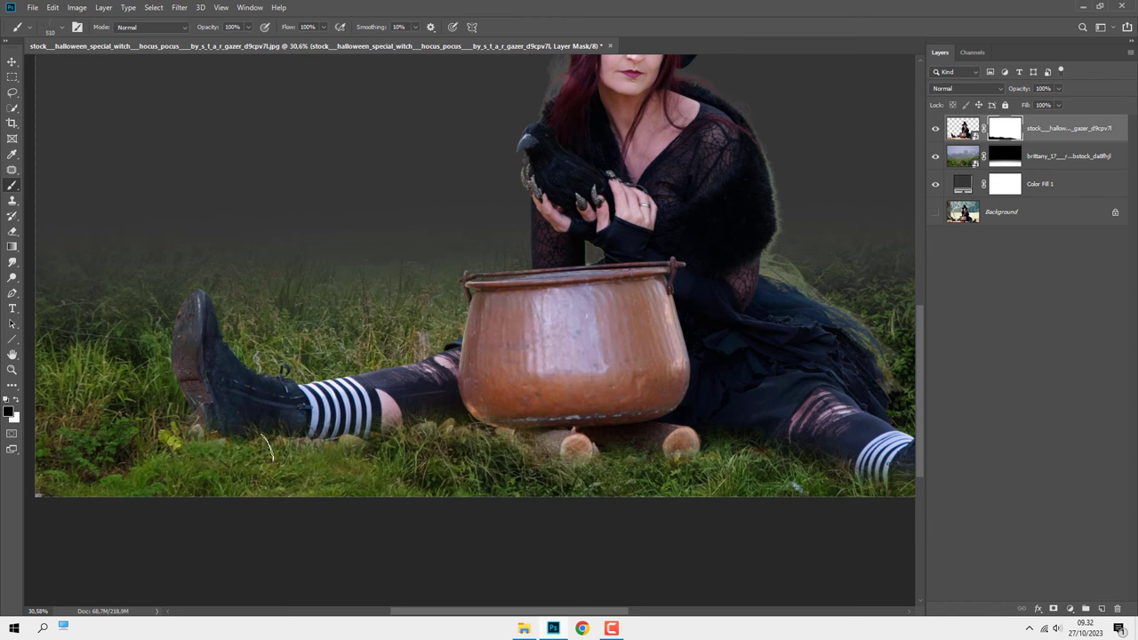
pyautogui.moveTo(258, 458); pyautogui.dragTo(216, 439)
pyautogui.scroll(2, 380, 451)
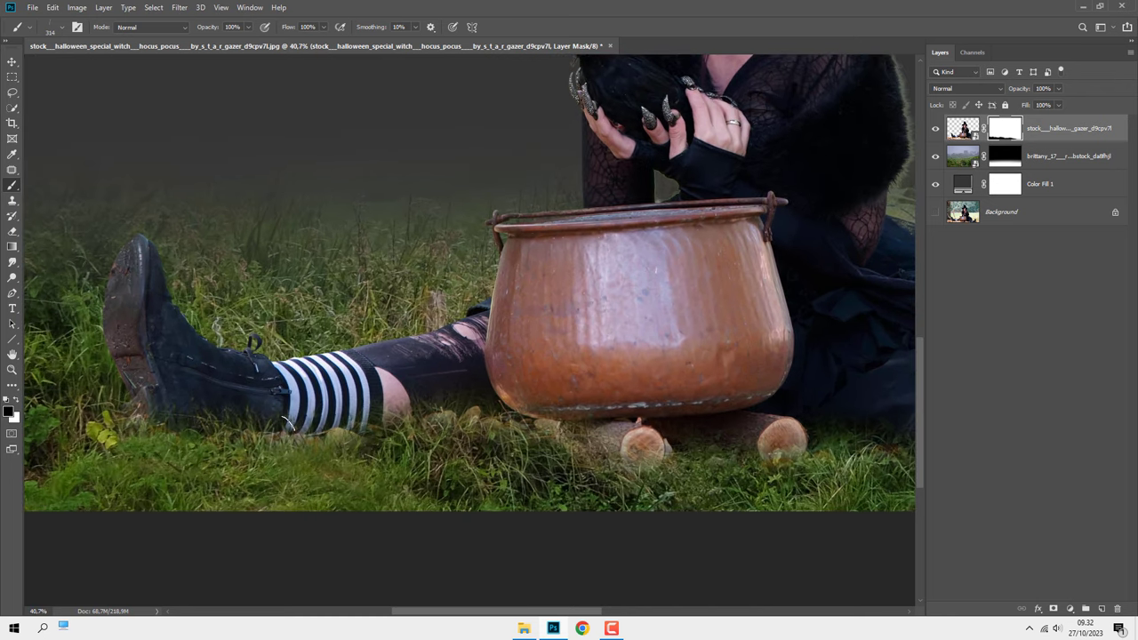
pyautogui.press(']')
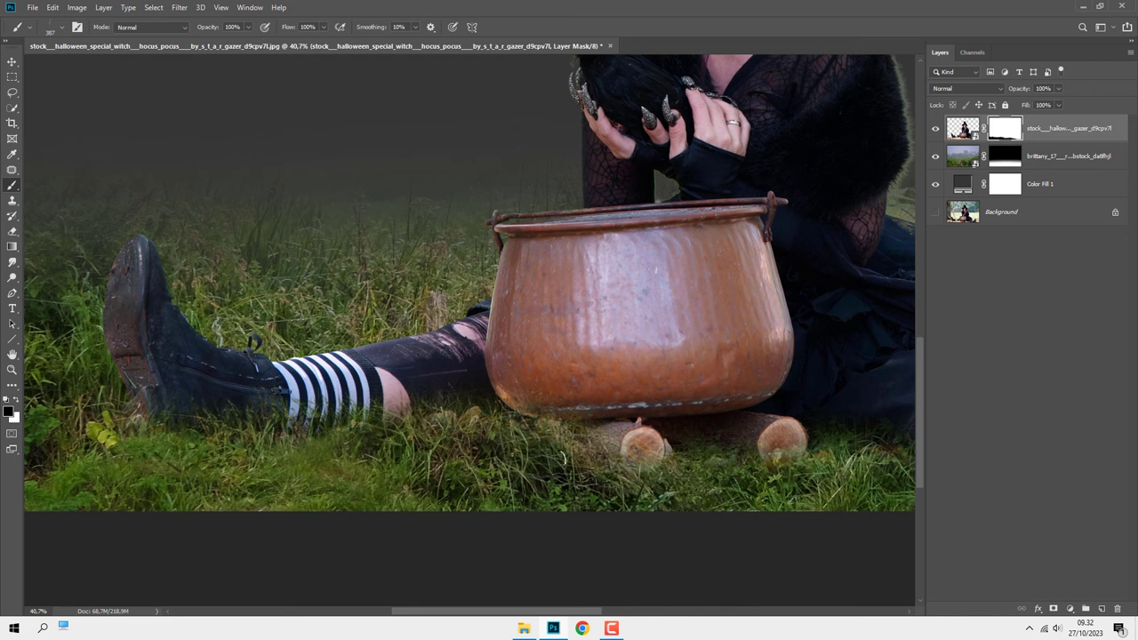
pyautogui.moveTo(675, 467); pyautogui.dragTo(466, 448)
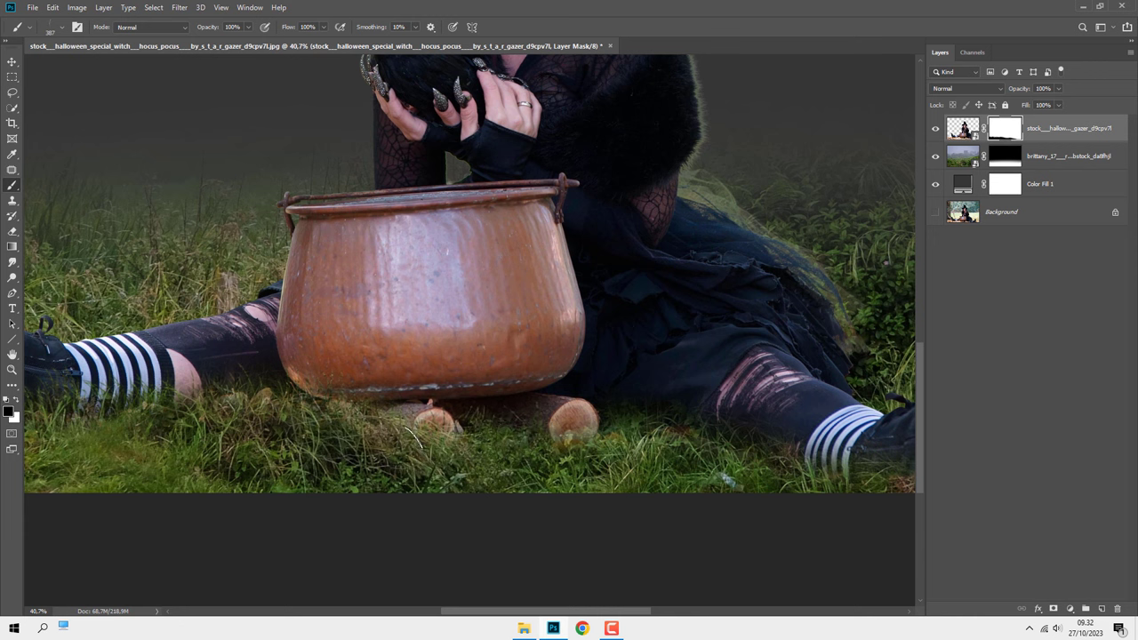
pyautogui.moveTo(413, 440); pyautogui.dragTo(293, 431)
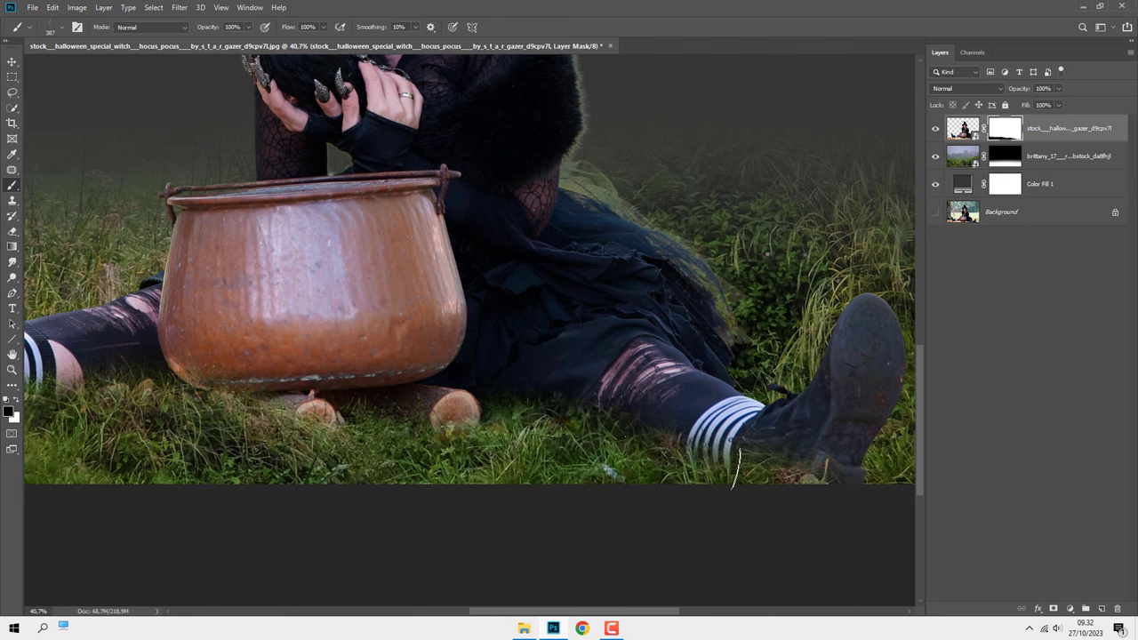
pyautogui.moveTo(773, 464); pyautogui.dragTo(706, 451)
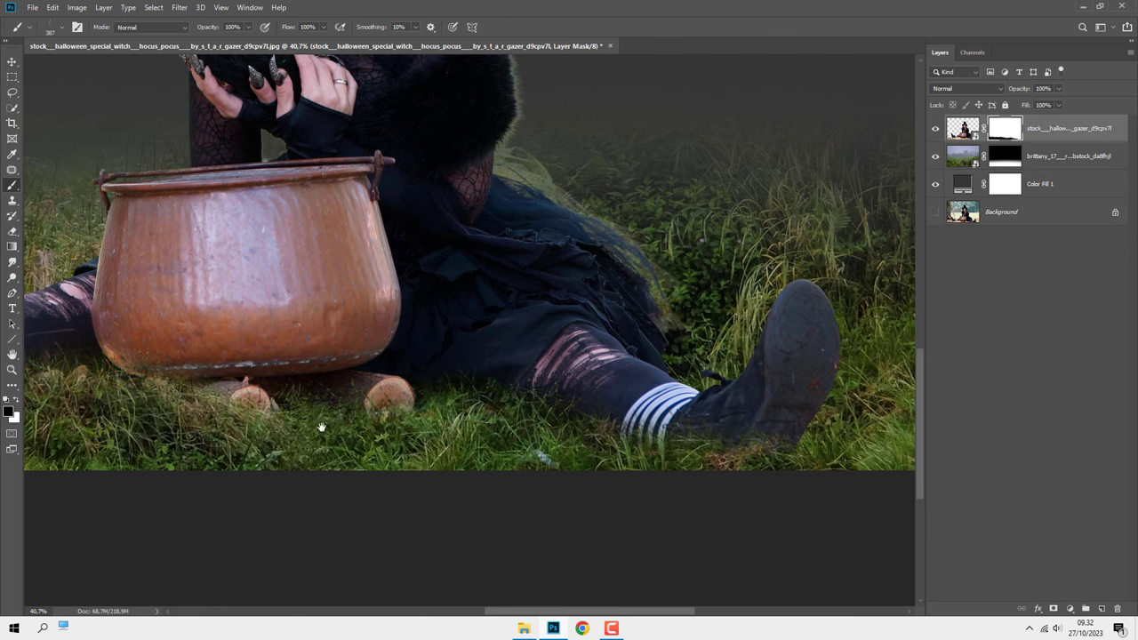
# Step: Fit the whole image on screen and target the witch layer's image instead of its mask
pyautogui.hotkey('ctrl', 'shift', 'h')
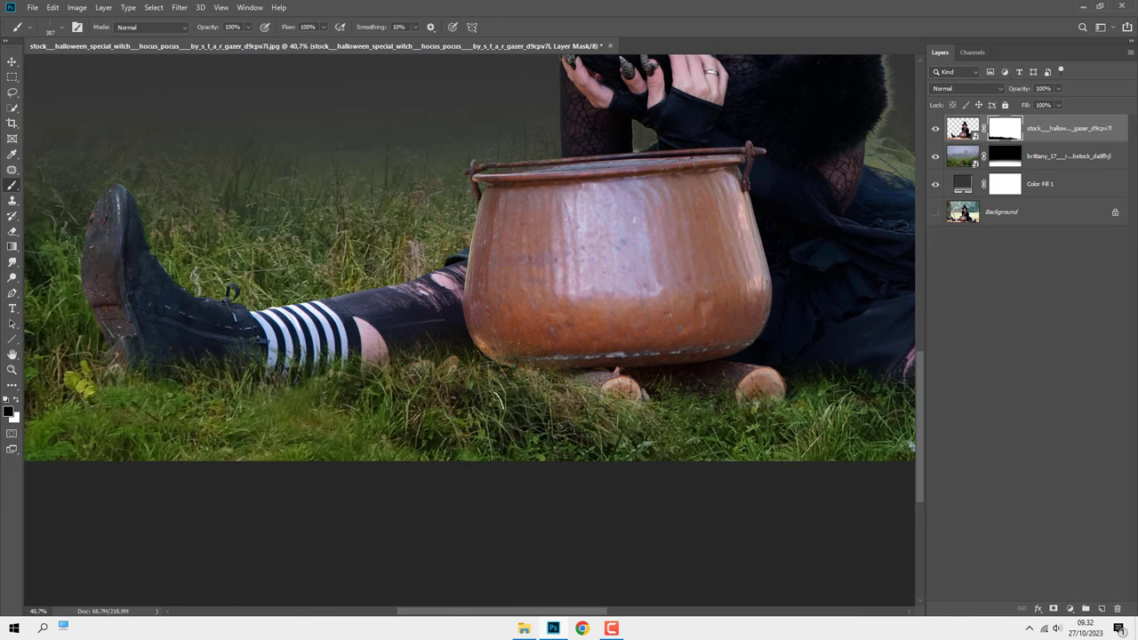
pyautogui.hotkey('ctrl', '0')
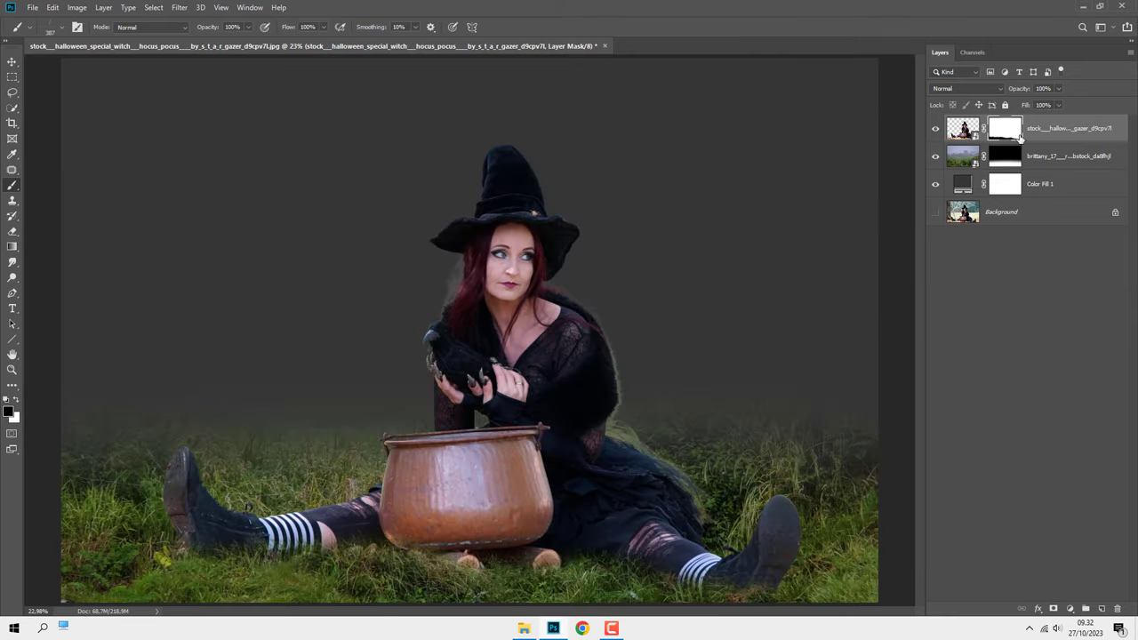
pyautogui.click(1034, 132)
# Step: Place the sky_stock image and move its layer beneath the brittany grass layer
pyautogui.press('v')
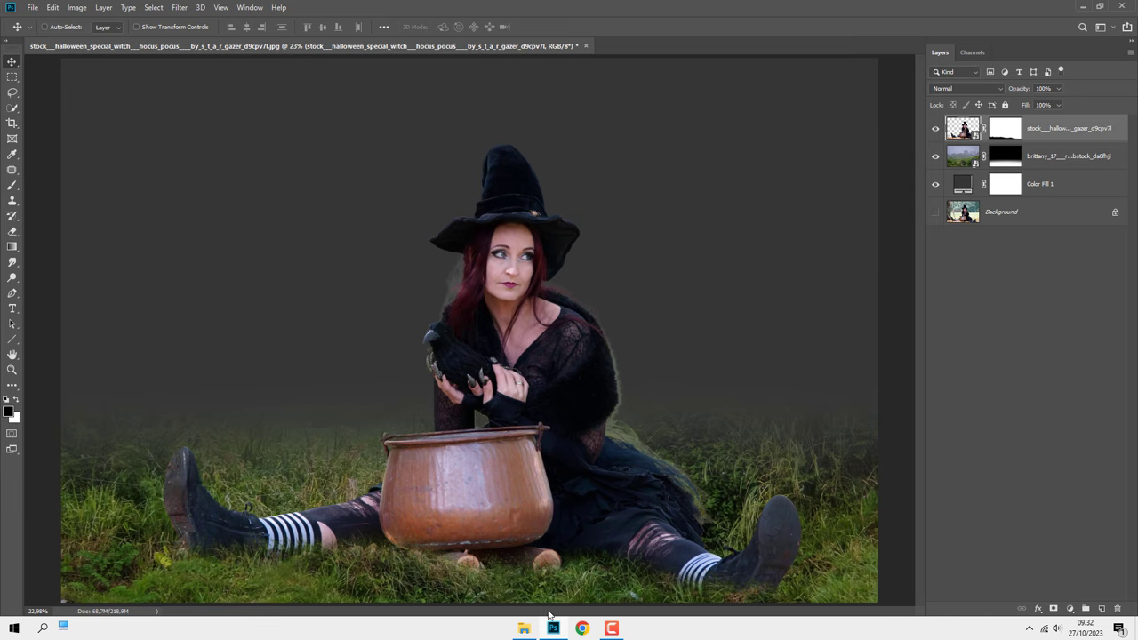
pyautogui.click(523, 630)
pyautogui.moveTo(1031, 213)
pyautogui.mouseDown()
pyautogui.moveTo(544, 409)
pyautogui.moveTo(533, 367)
pyautogui.mouseUp()
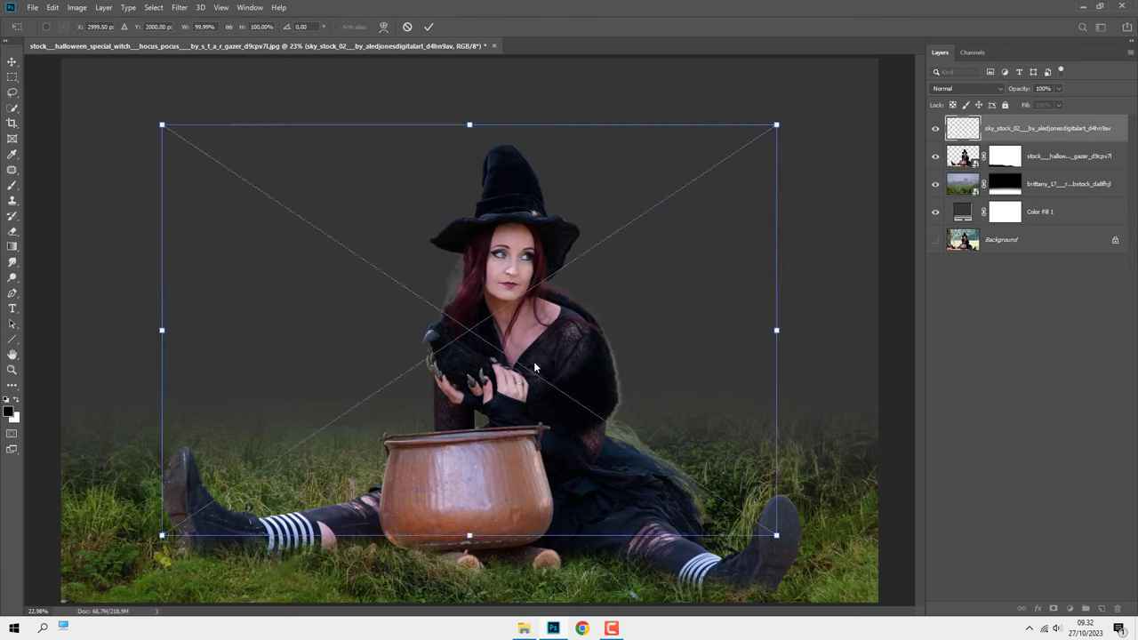
pyautogui.press('Return')
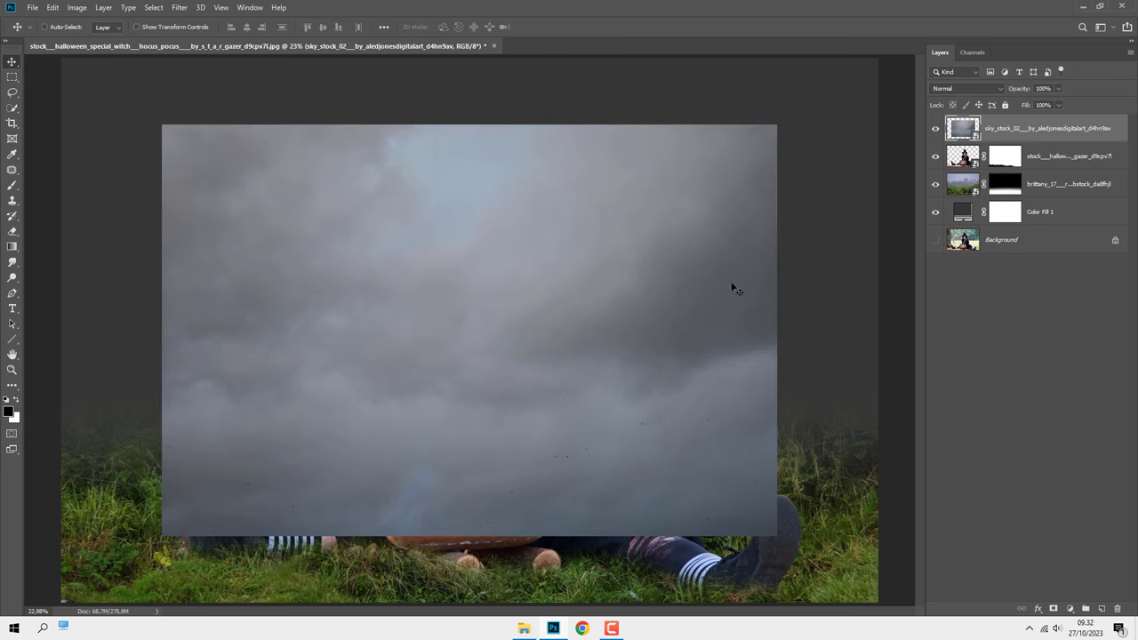
pyautogui.moveTo(1037, 132); pyautogui.dragTo(1035, 196)
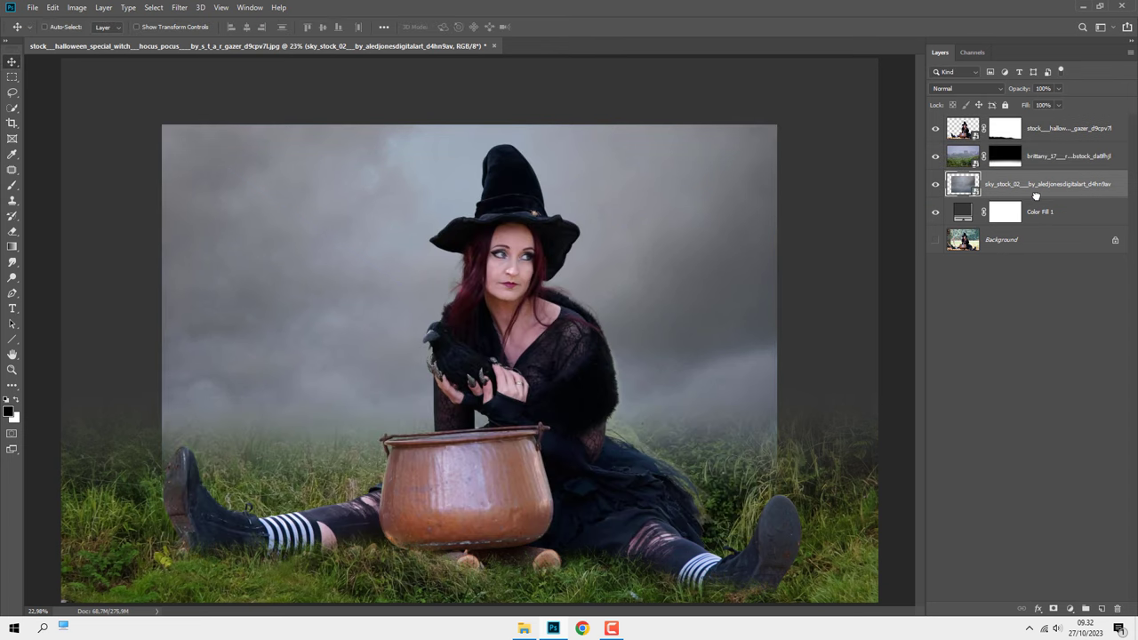
# Step: Scale the sky to fill the canvas, blend it in Multiply, and add an empty layer
pyautogui.hotkey('ctrl', 't')
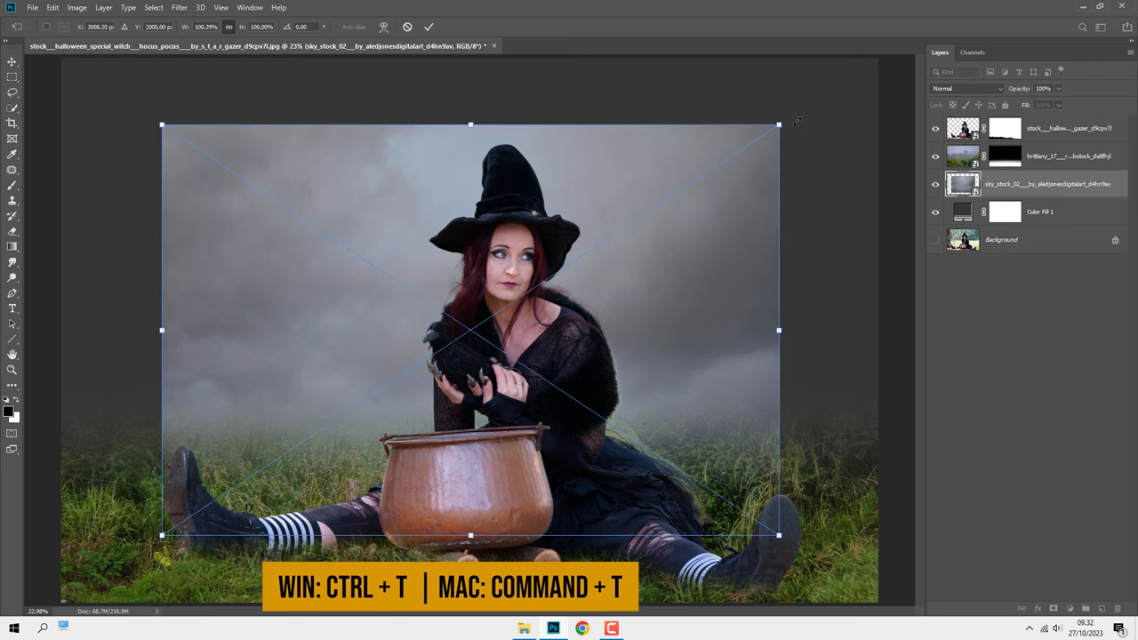
pyautogui.moveTo(775, 125); pyautogui.dragTo(877, 58)
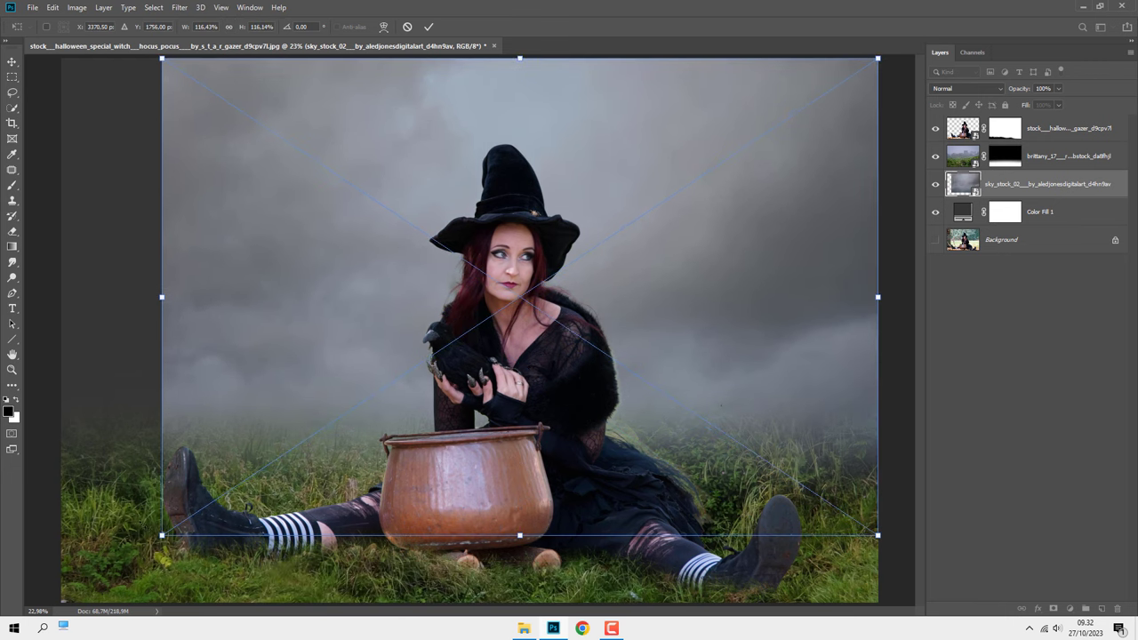
pyautogui.moveTo(163, 536); pyautogui.dragTo(64, 601)
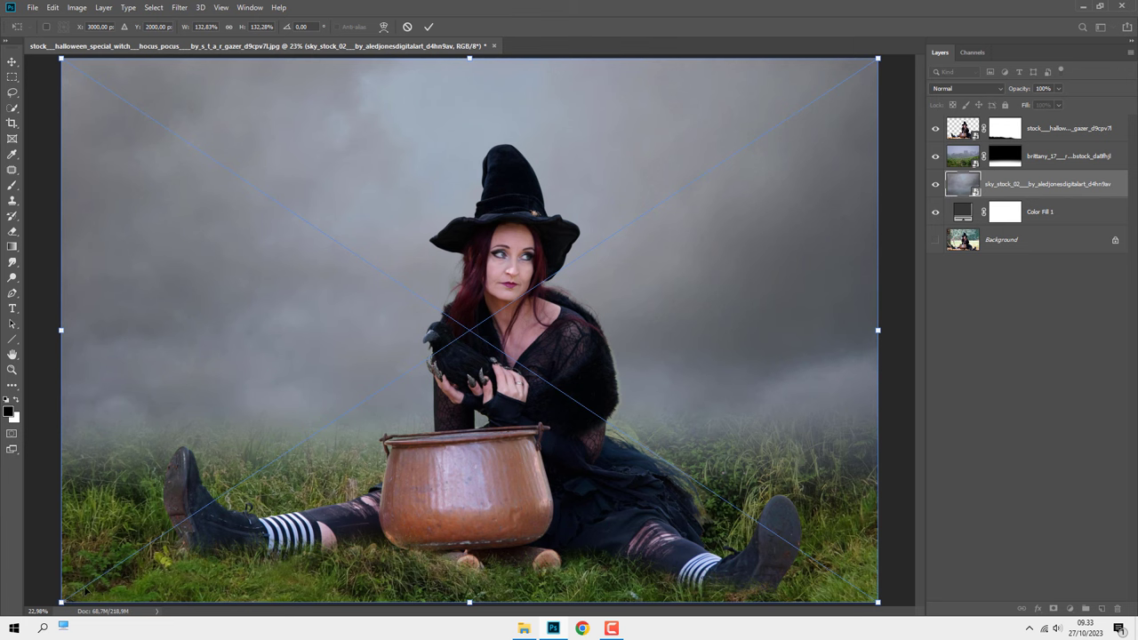
pyautogui.press('Return')
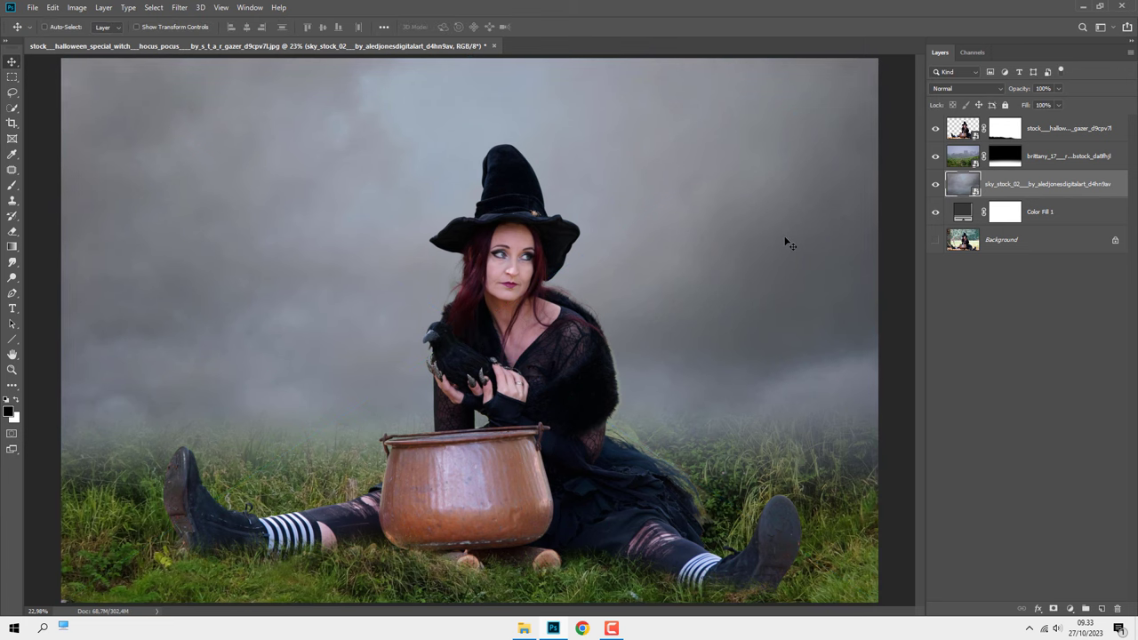
pyautogui.click(940, 89)
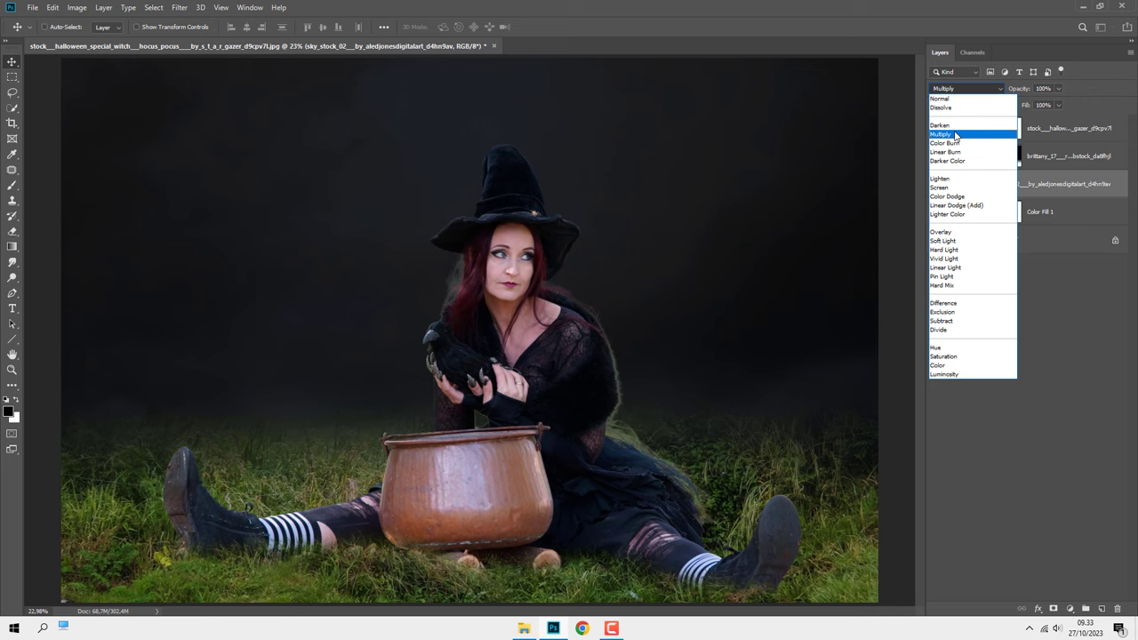
pyautogui.click(956, 135)
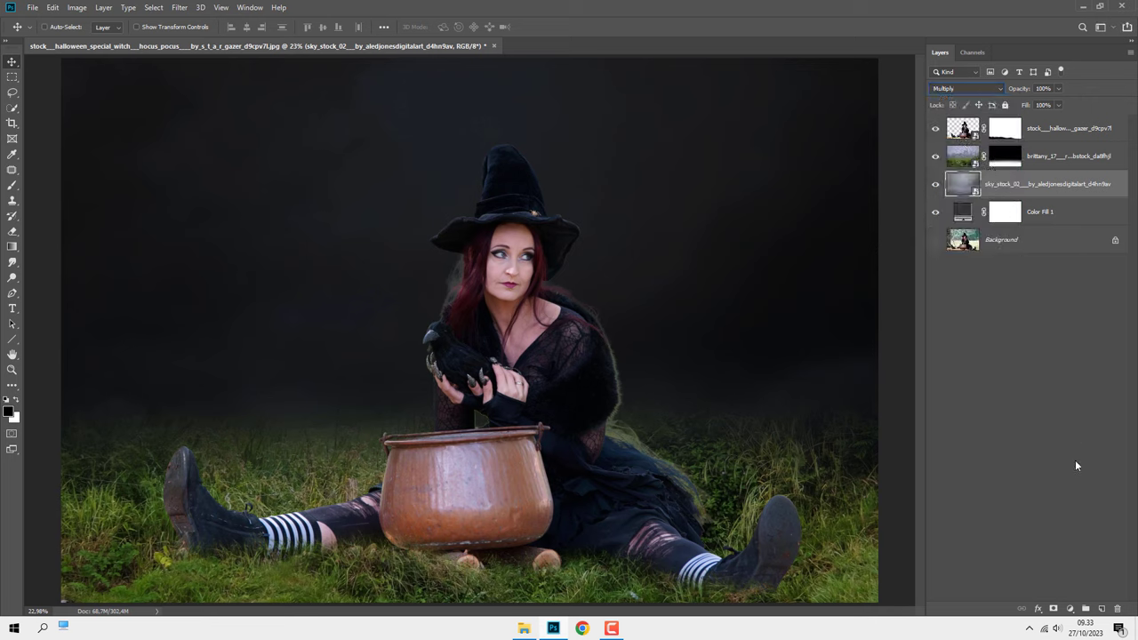
pyautogui.click(1101, 609)
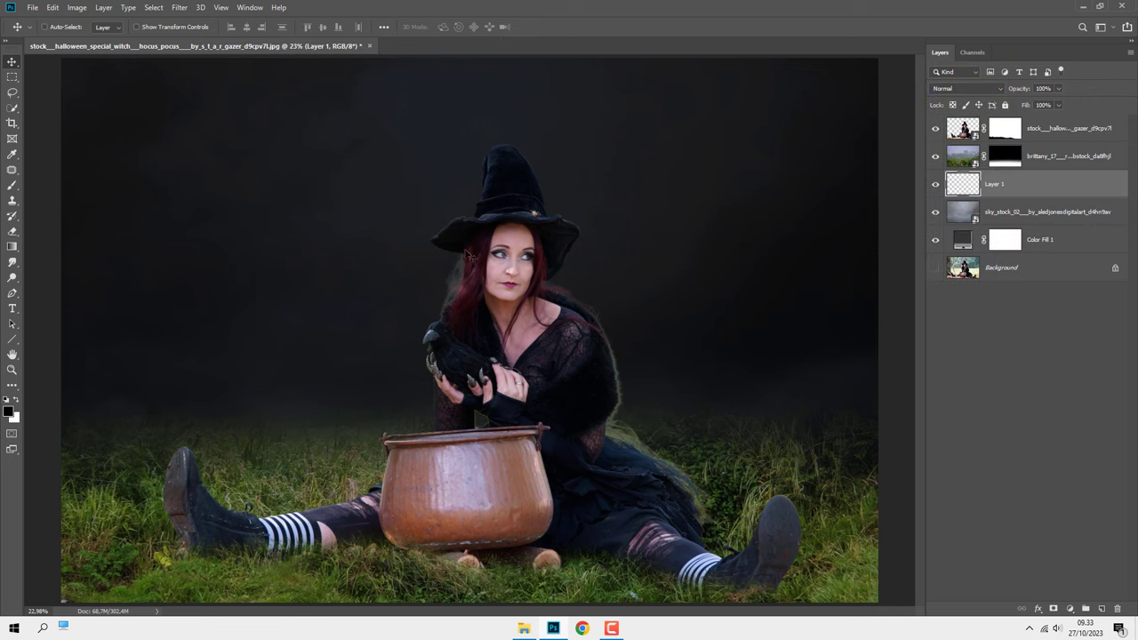
# Step: Select the Gradient tool and lower its opacity to 51%
pyautogui.click(12, 246)
pyautogui.click(38, 247)
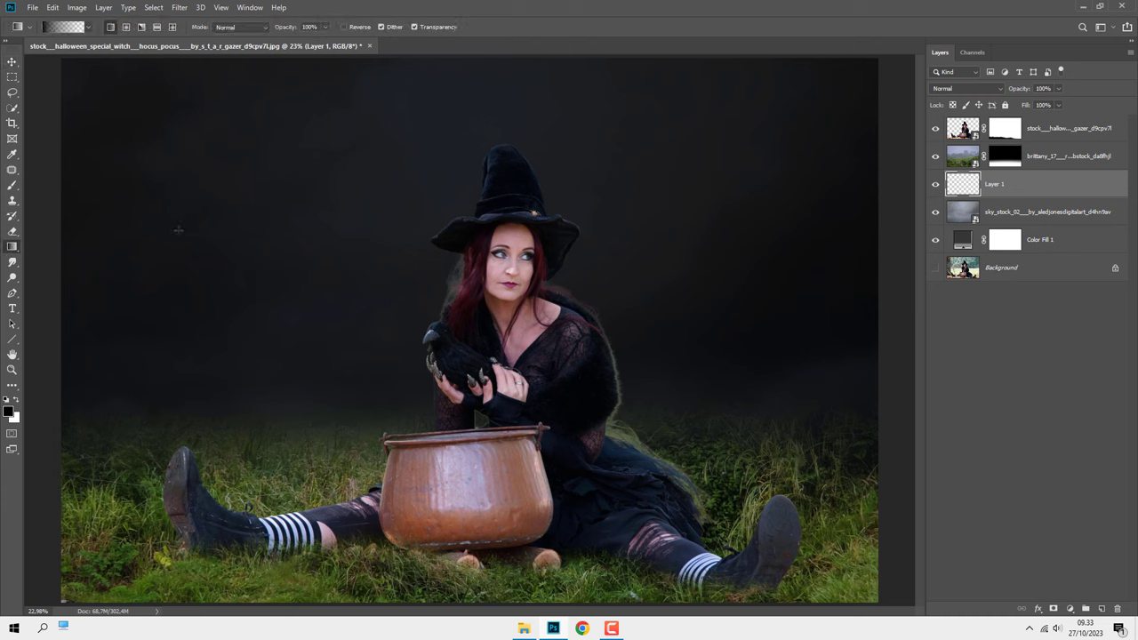
pyautogui.rightClick(183, 229)
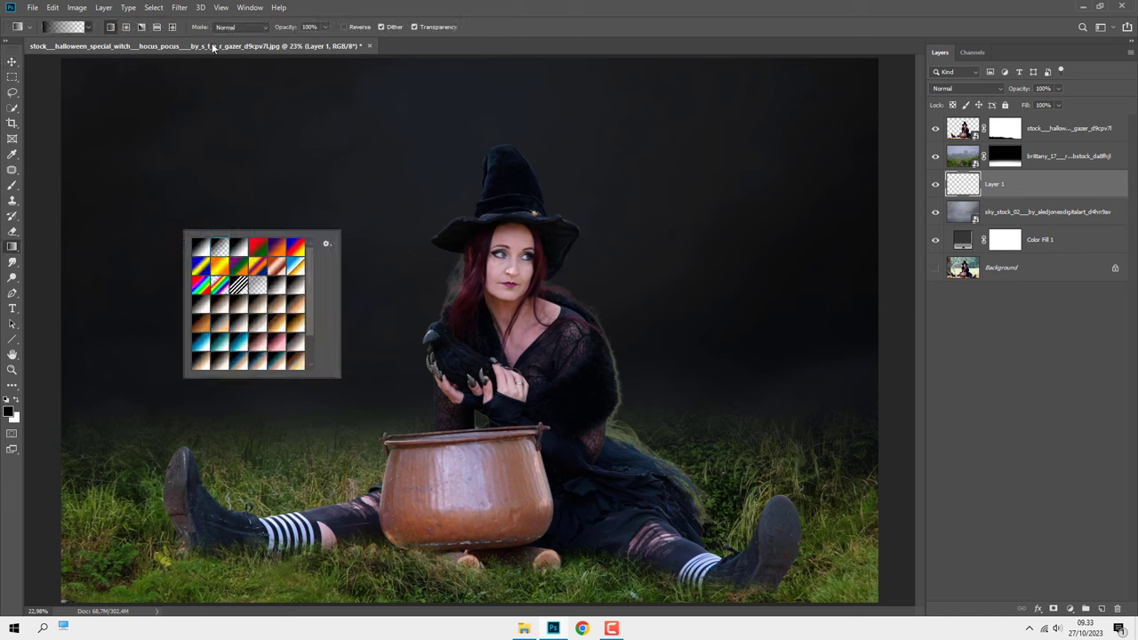
pyautogui.click(326, 27)
pyautogui.moveTo(327, 42); pyautogui.dragTo(299, 45)
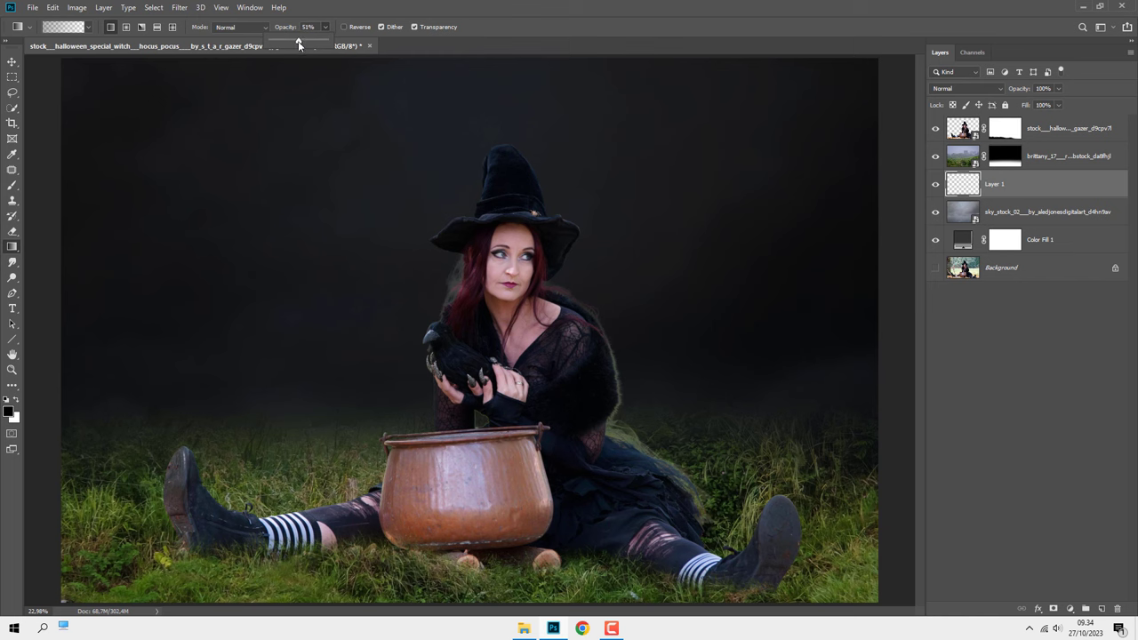
# Step: Set a muted blue foreground and draw a gradient on Layer 1 from bottom to canvas top
pyautogui.click(10, 412)
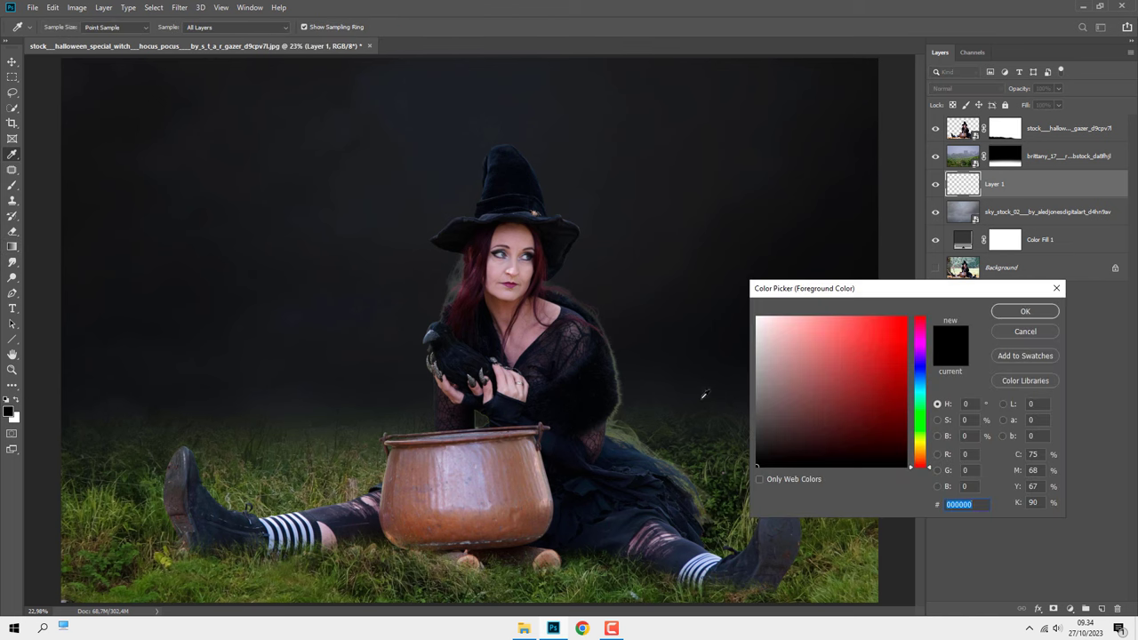
pyautogui.click(832, 390)
pyautogui.moveTo(827, 390); pyautogui.dragTo(828, 382)
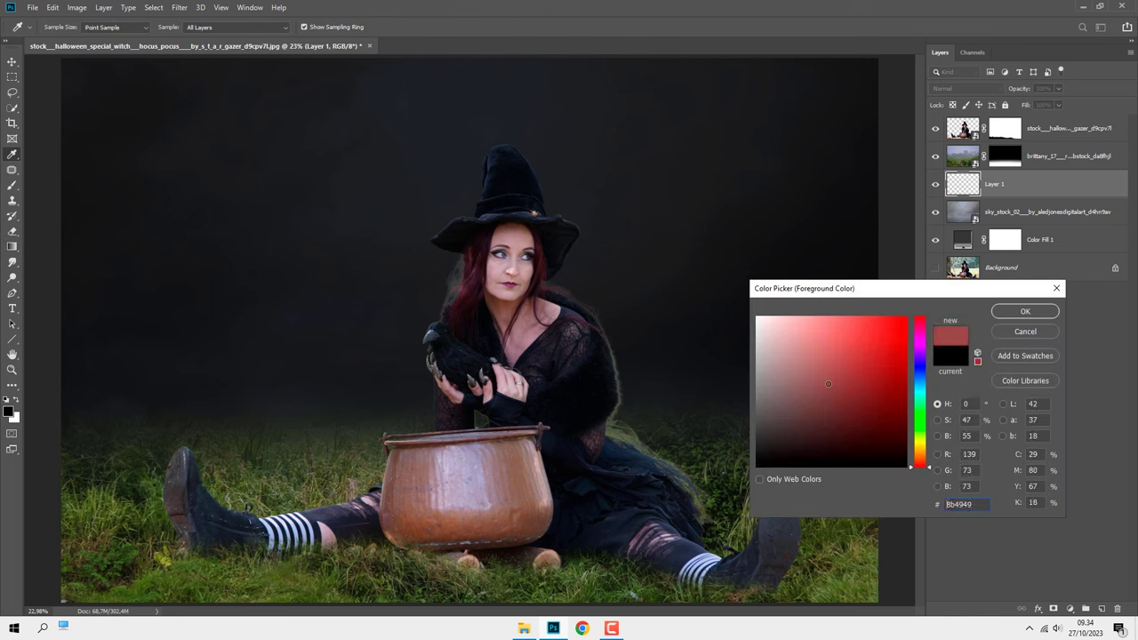
pyautogui.click(919, 382)
pyautogui.click(1022, 311)
pyautogui.press('g')
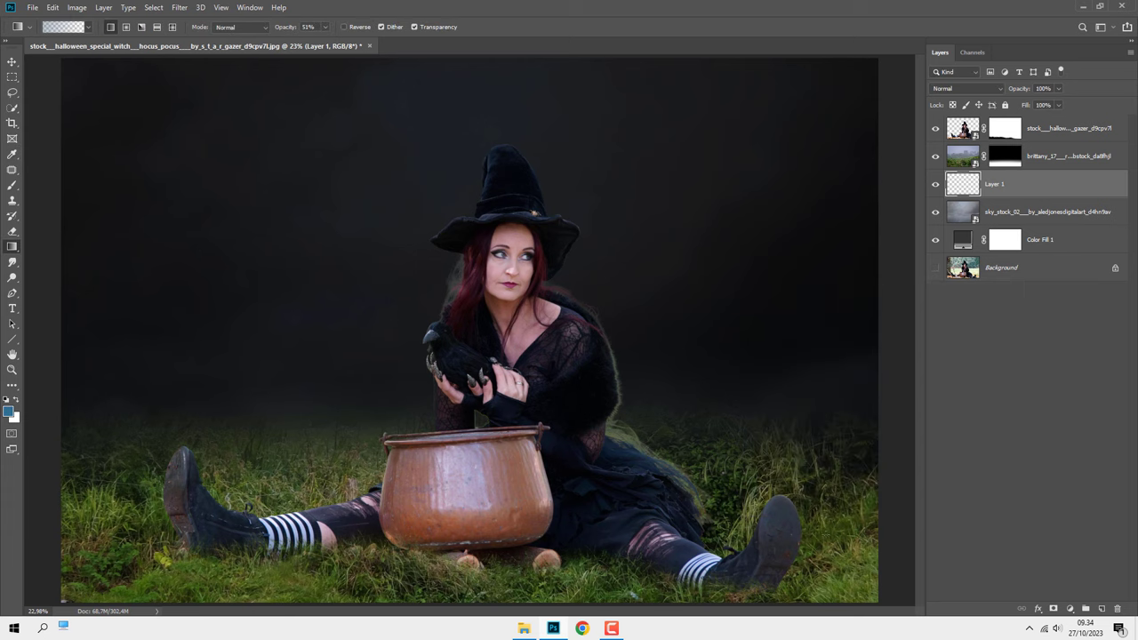
pyautogui.moveTo(825, 542); pyautogui.dragTo(720, 58)
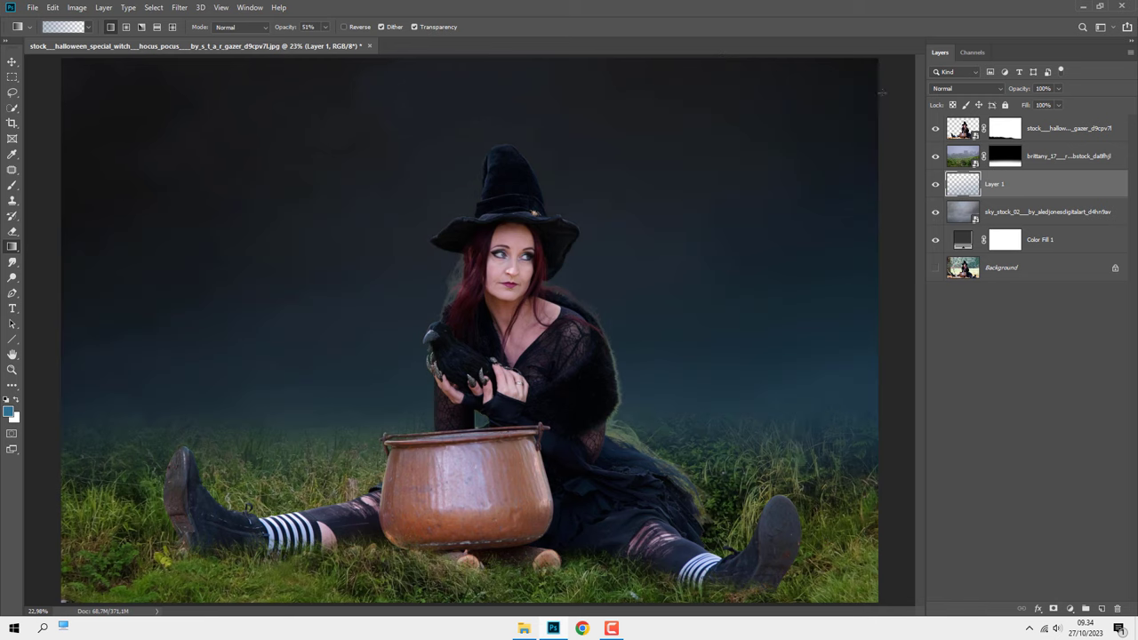
# Step: Reduce Layer 1's fill to about 42% in the Layers panel
pyautogui.click(1059, 105)
pyautogui.moveTo(1062, 117); pyautogui.dragTo(1031, 117)
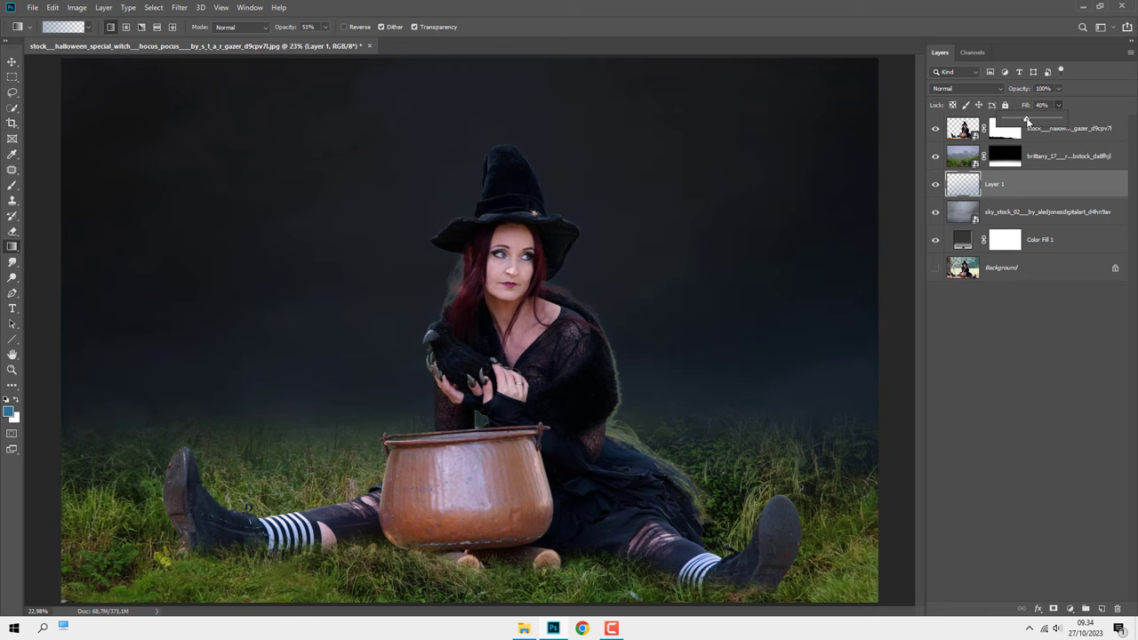
pyautogui.moveTo(1027, 171); pyautogui.dragTo(1024, 174)
pyautogui.click(934, 184)
pyautogui.click(934, 184)
# Step: Add a Hue/Saturation adjustment clipped to the grass layer with saturation -56
pyautogui.click(1022, 156)
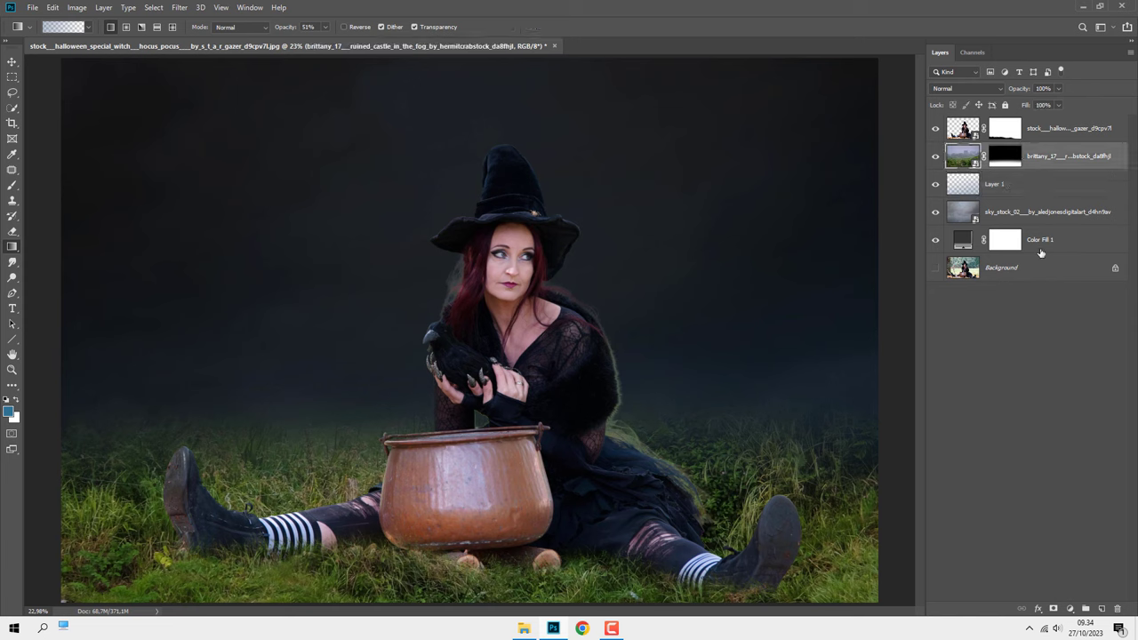
pyautogui.click(1069, 609)
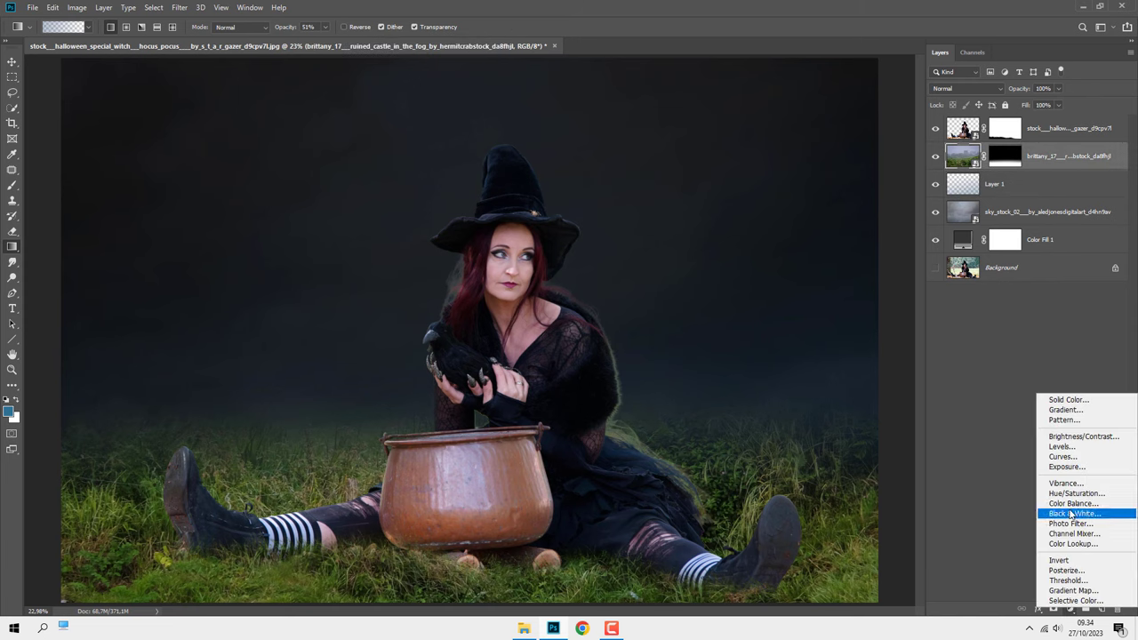
pyautogui.click(1067, 493)
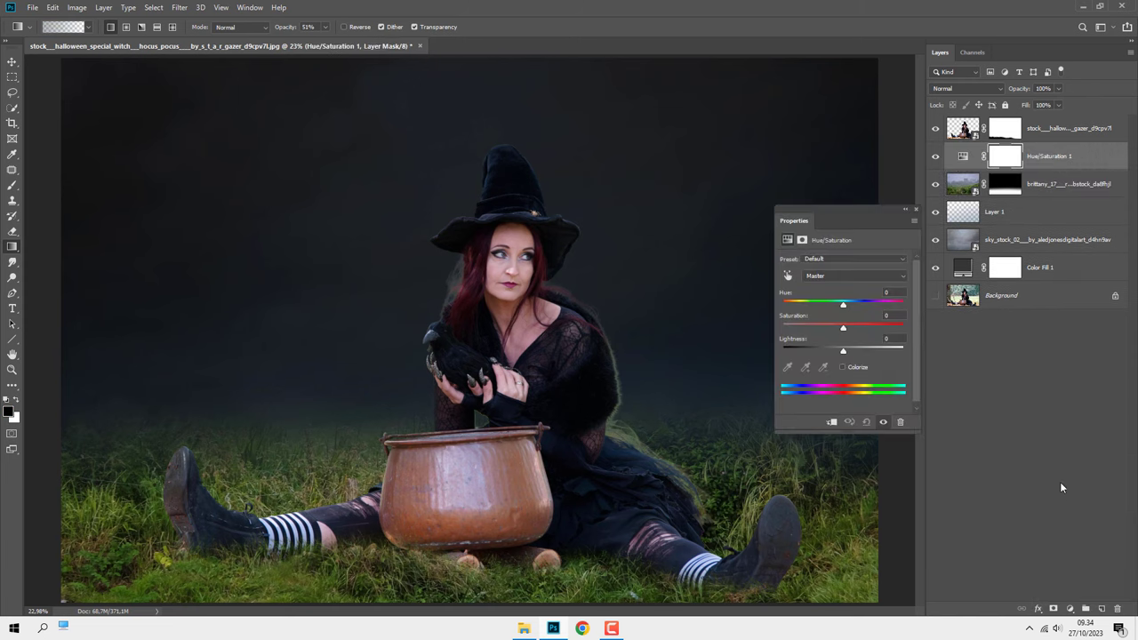
pyautogui.click(832, 422)
pyautogui.moveTo(842, 329); pyautogui.dragTo(808, 329)
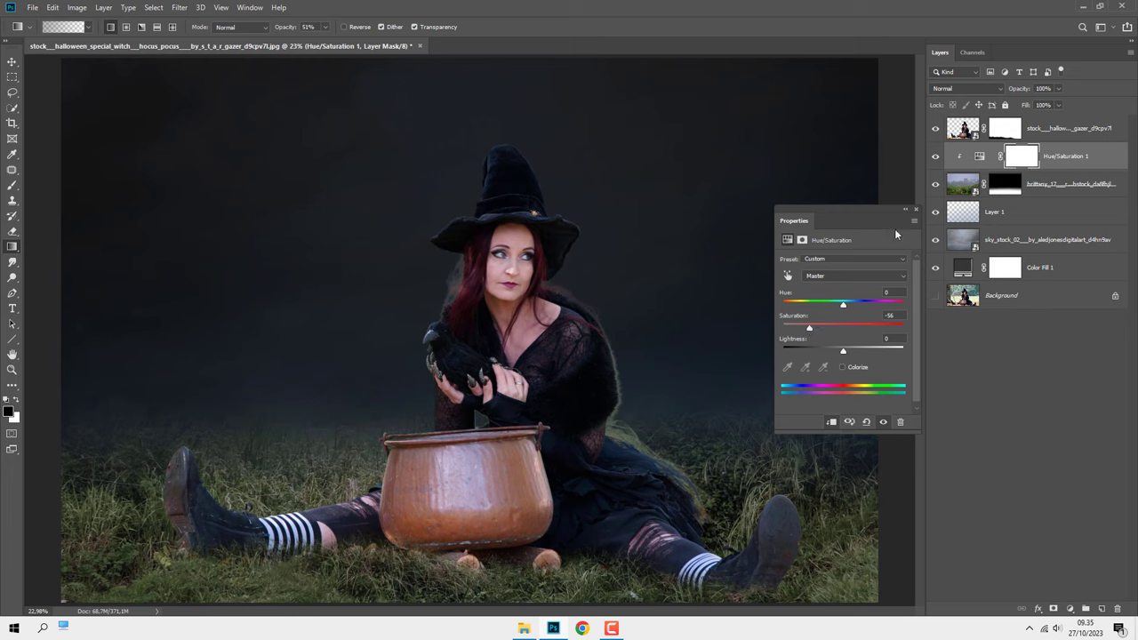
pyautogui.click(915, 211)
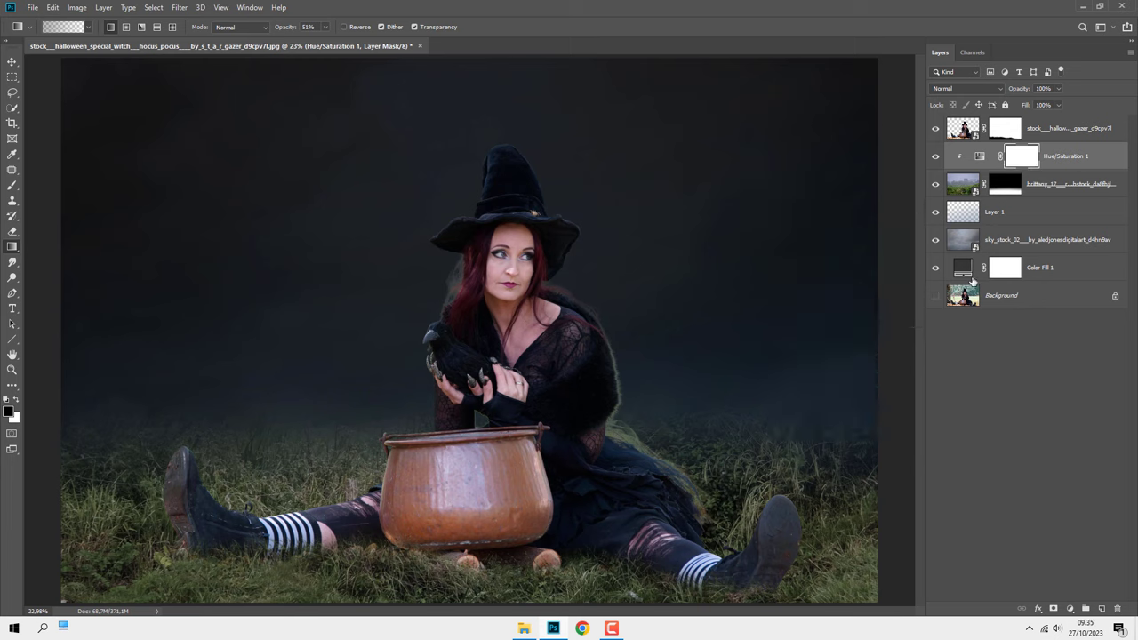
# Step: Add a clipped Brightness/Contrast adjustment to the grass with brightness -41 and contrast 35
pyautogui.click(1070, 607)
pyautogui.click(1043, 430)
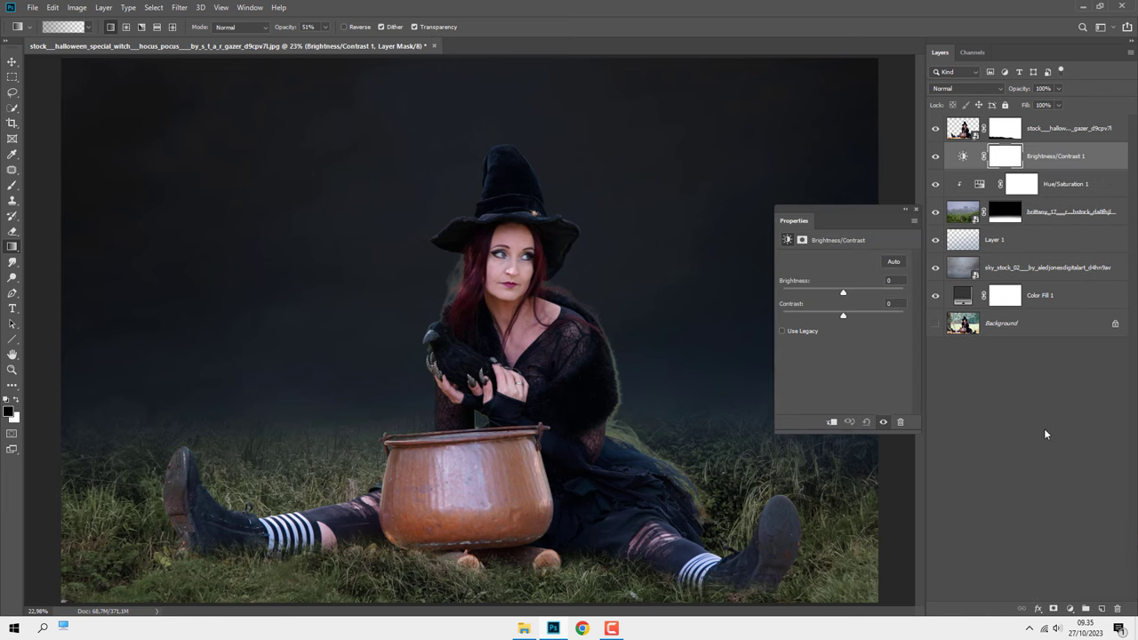
pyautogui.click(831, 422)
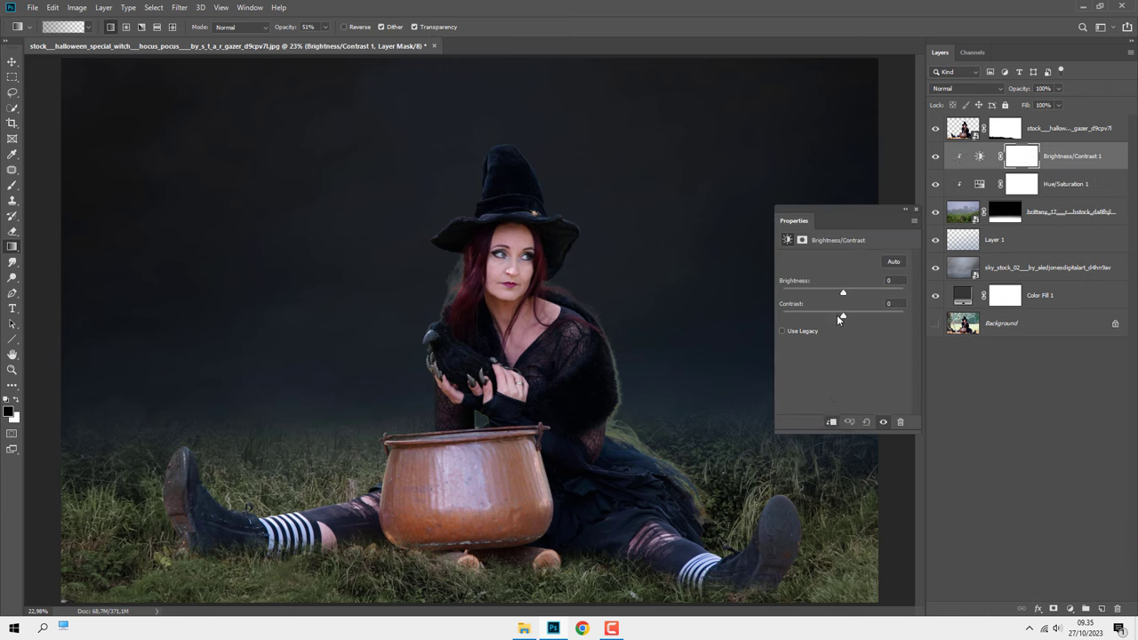
pyautogui.moveTo(836, 292)
pyautogui.mouseDown()
pyautogui.moveTo(821, 295)
pyautogui.moveTo(849, 320)
pyautogui.mouseUp()
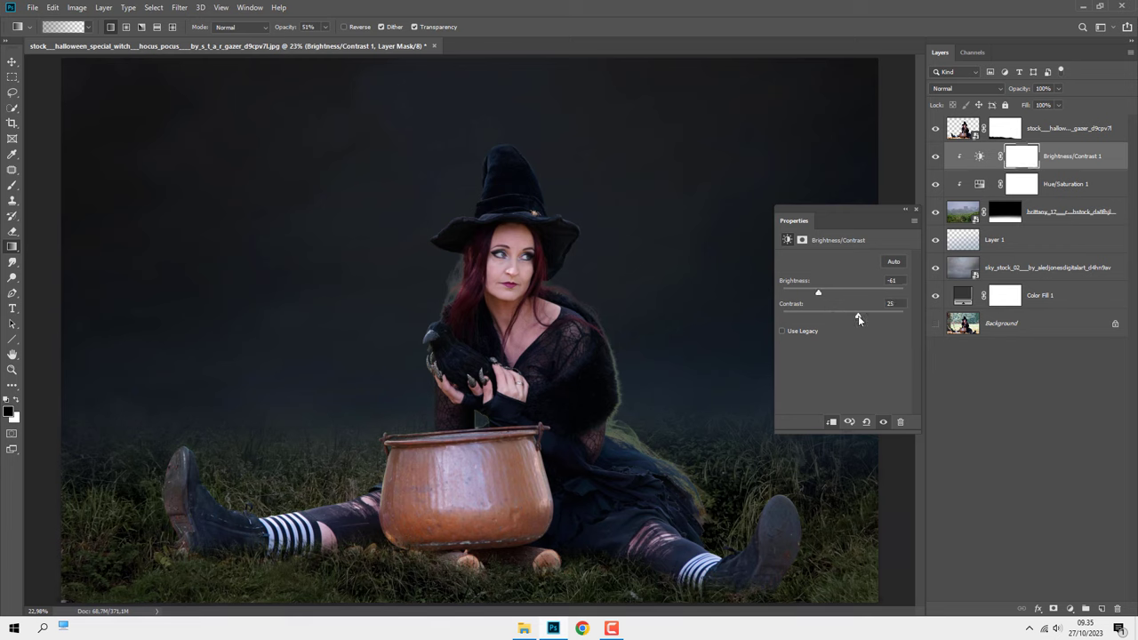
pyautogui.click(915, 209)
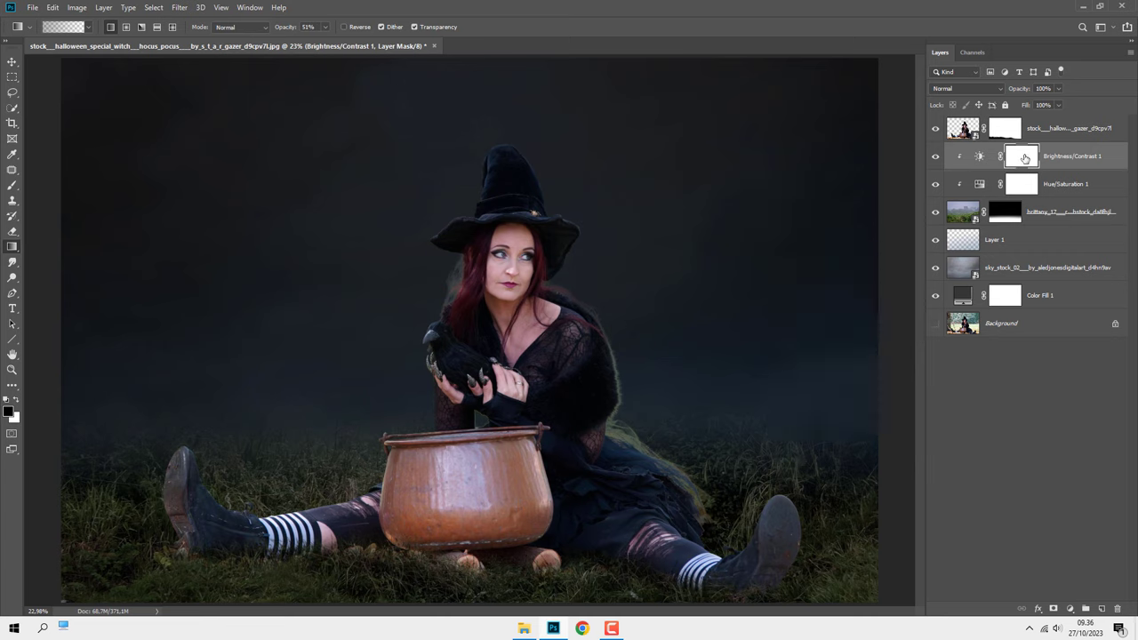
pyautogui.click(1050, 130)
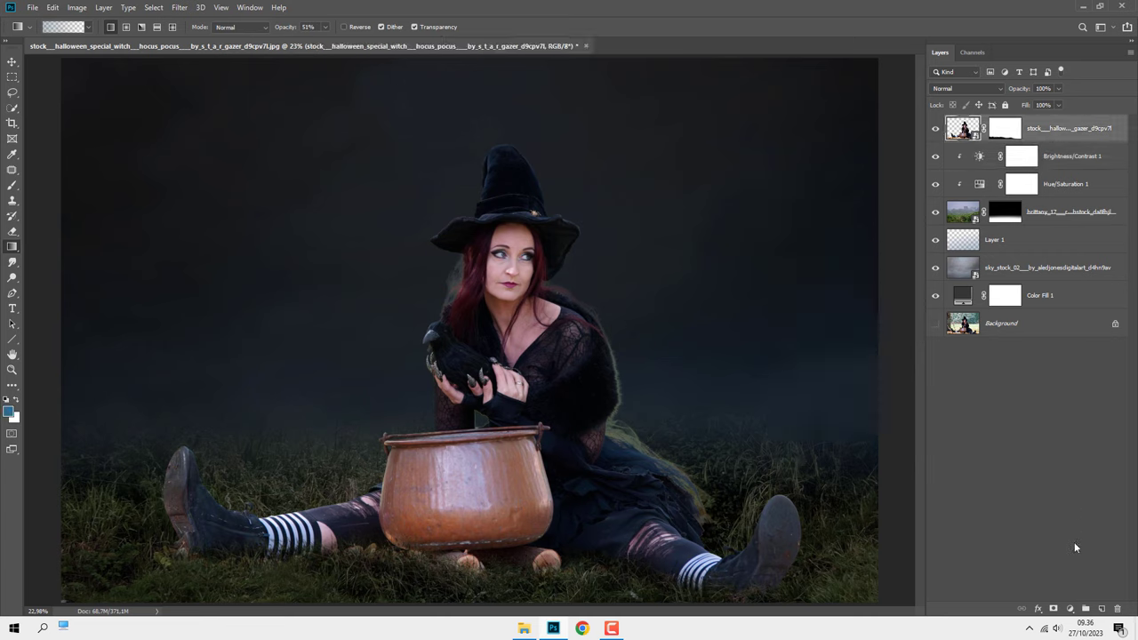
# Step: Add a Hue/Saturation clipped to the witch with Master saturation -15 and Blues saturation -100
pyautogui.click(1069, 608)
pyautogui.click(1078, 499)
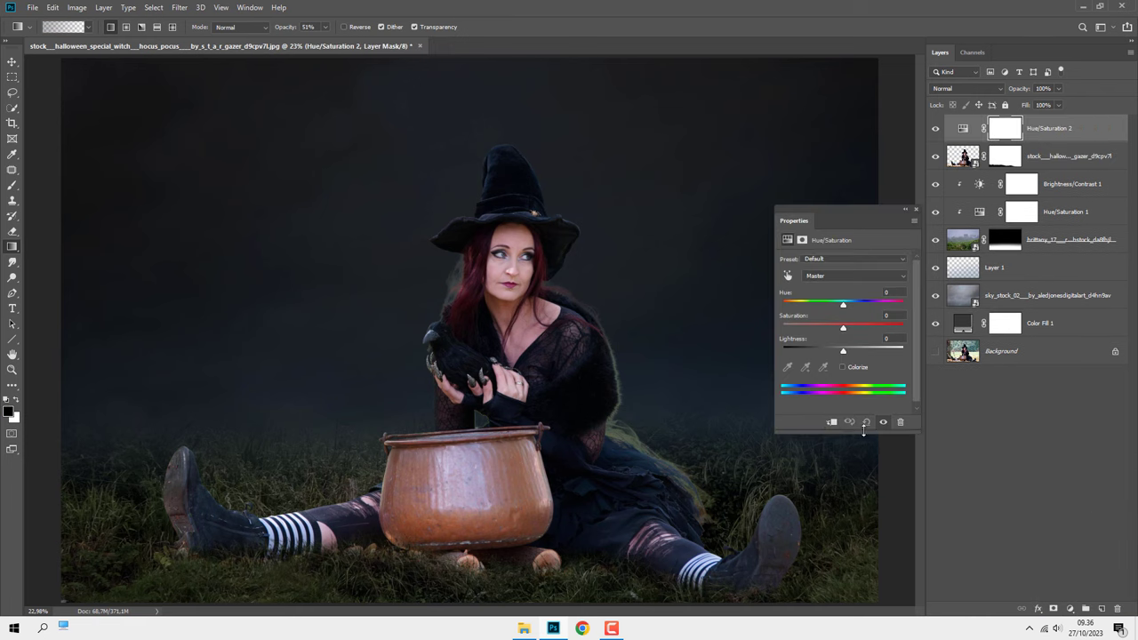
pyautogui.click(831, 421)
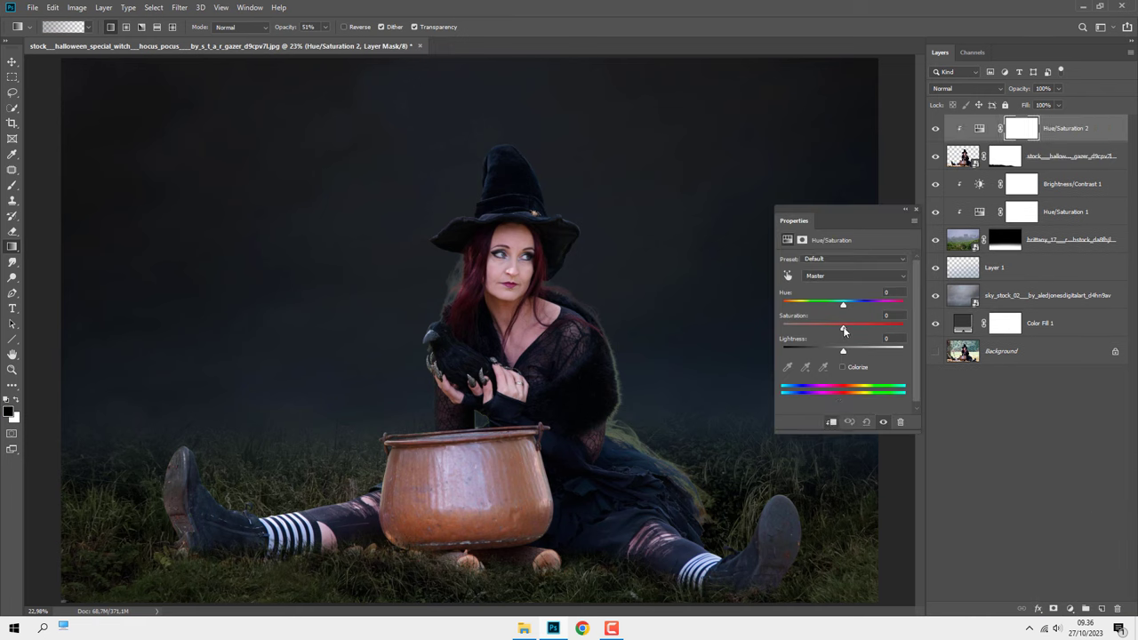
pyautogui.moveTo(843, 331); pyautogui.dragTo(834, 331)
pyautogui.click(836, 276)
pyautogui.click(839, 331)
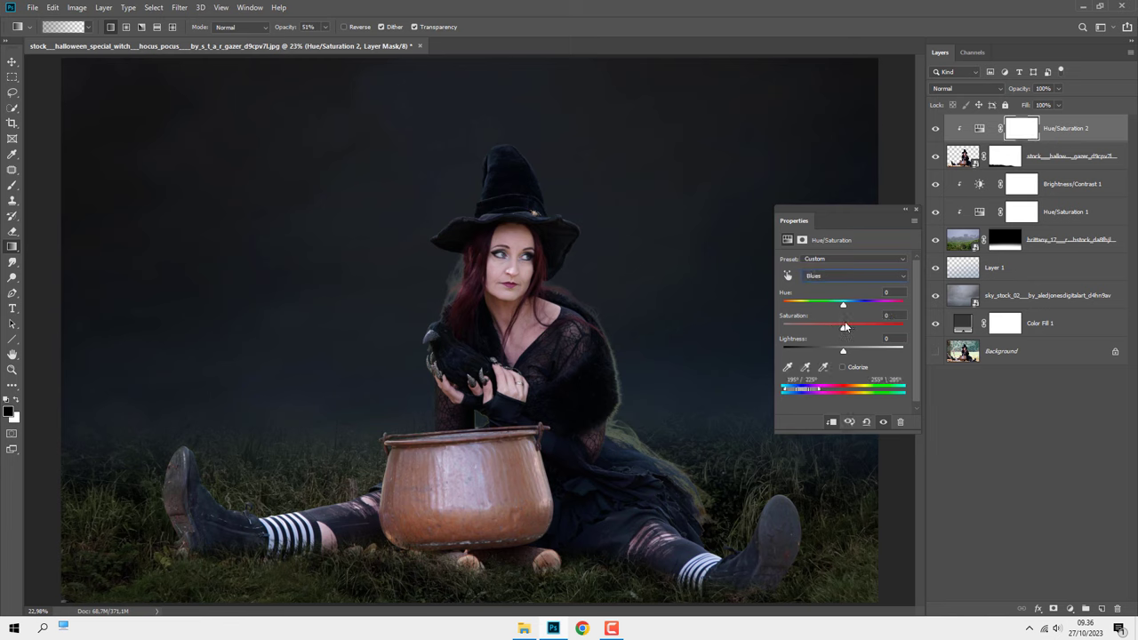
pyautogui.moveTo(845, 326); pyautogui.dragTo(780, 327)
pyautogui.click(915, 210)
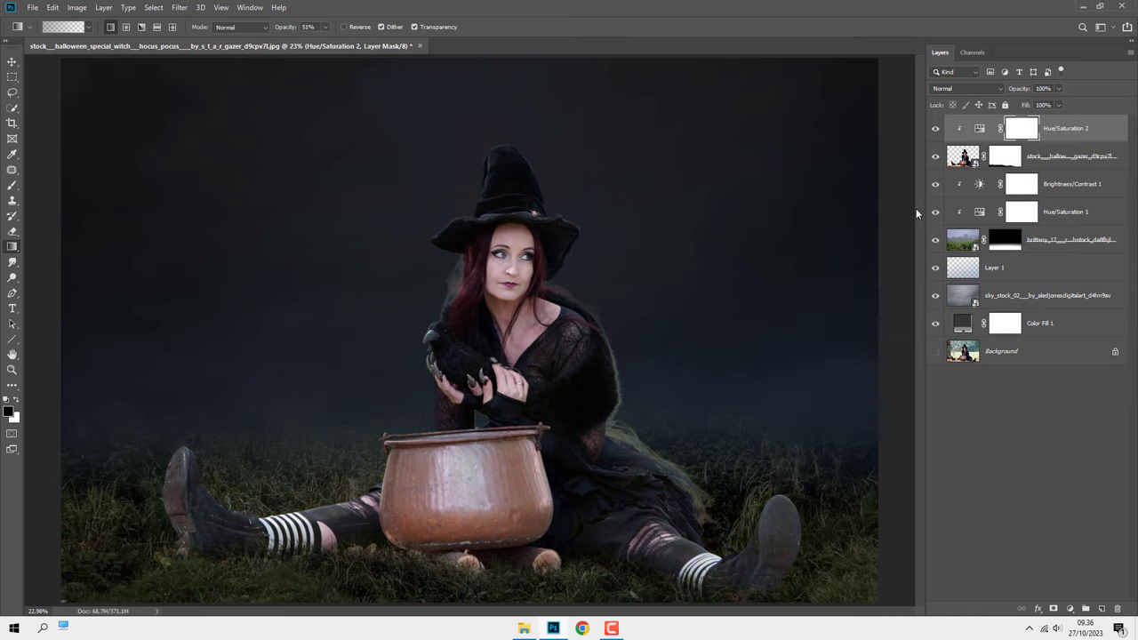
pyautogui.click(1068, 608)
# Step: Add a Black, White Gradient Map clipped to the witch layer
pyautogui.click(1073, 584)
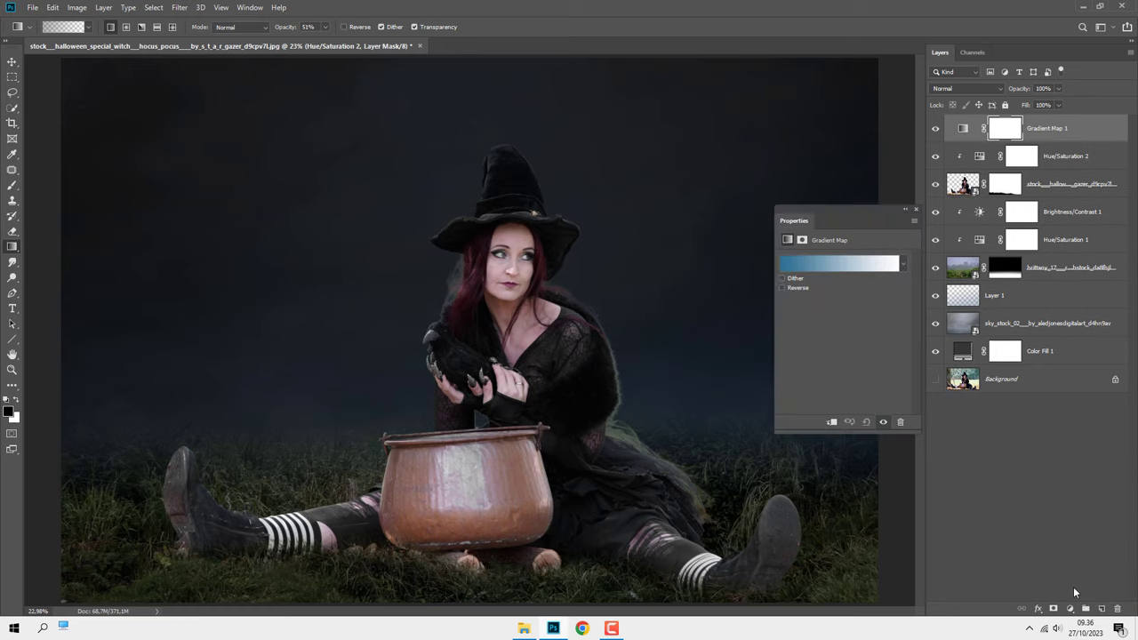
pyautogui.click(900, 265)
pyautogui.click(830, 291)
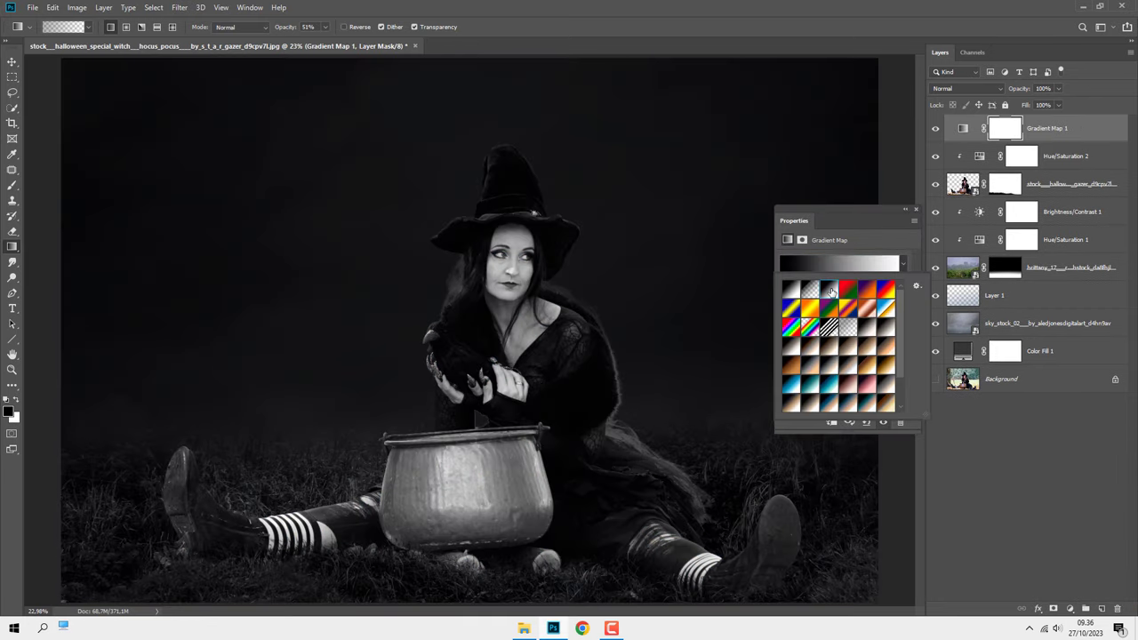
pyautogui.click(830, 424)
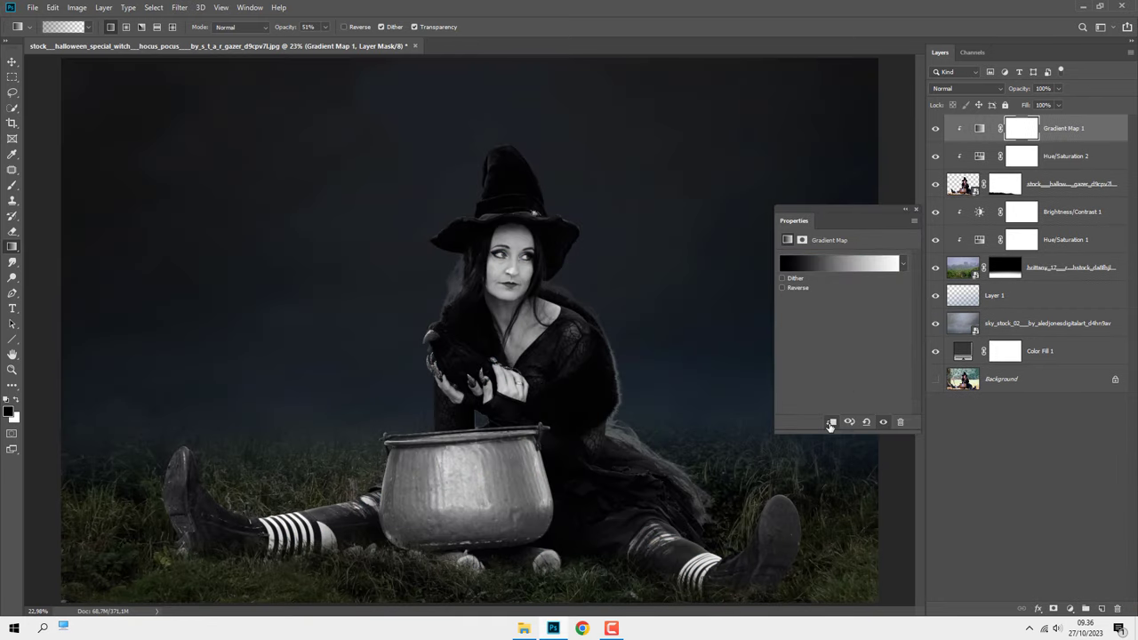
pyautogui.click(934, 128)
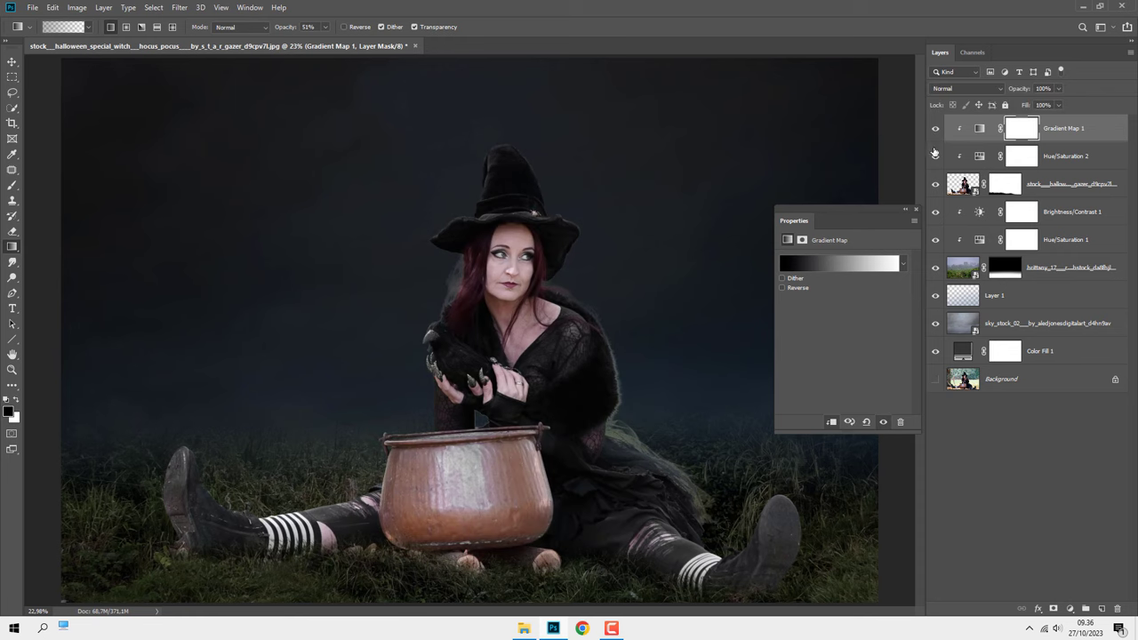
pyautogui.click(934, 128)
pyautogui.click(915, 210)
# Step: Set the Gradient Map to Soft Light and split its Blend If sliders in Blending Options
pyautogui.click(954, 88)
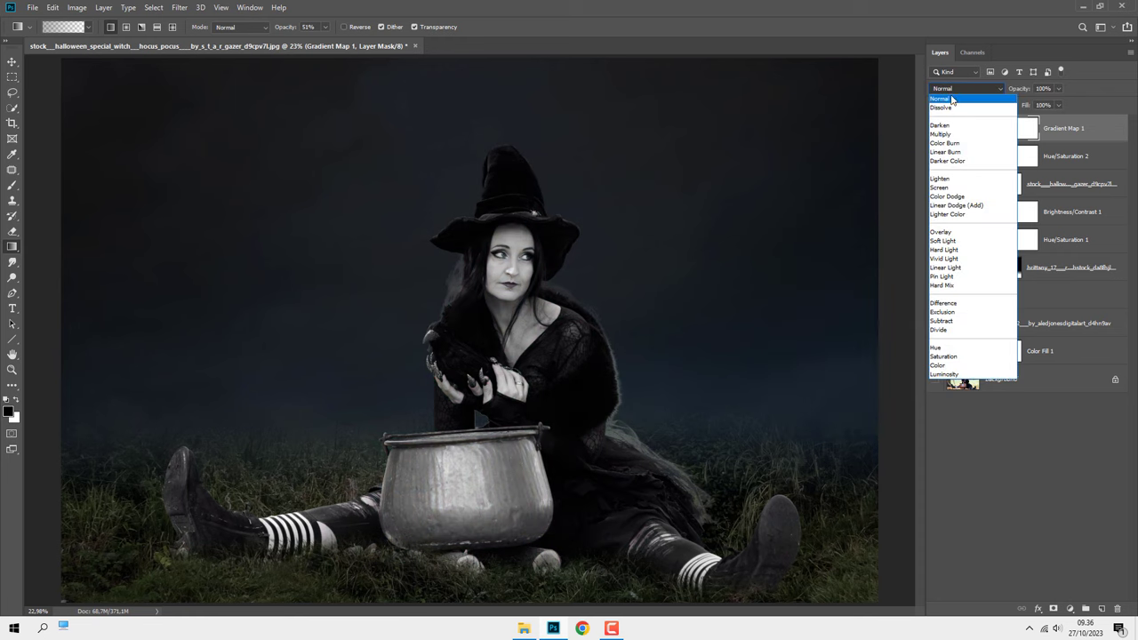
pyautogui.click(958, 241)
pyautogui.hotkey('ctrl', '2')
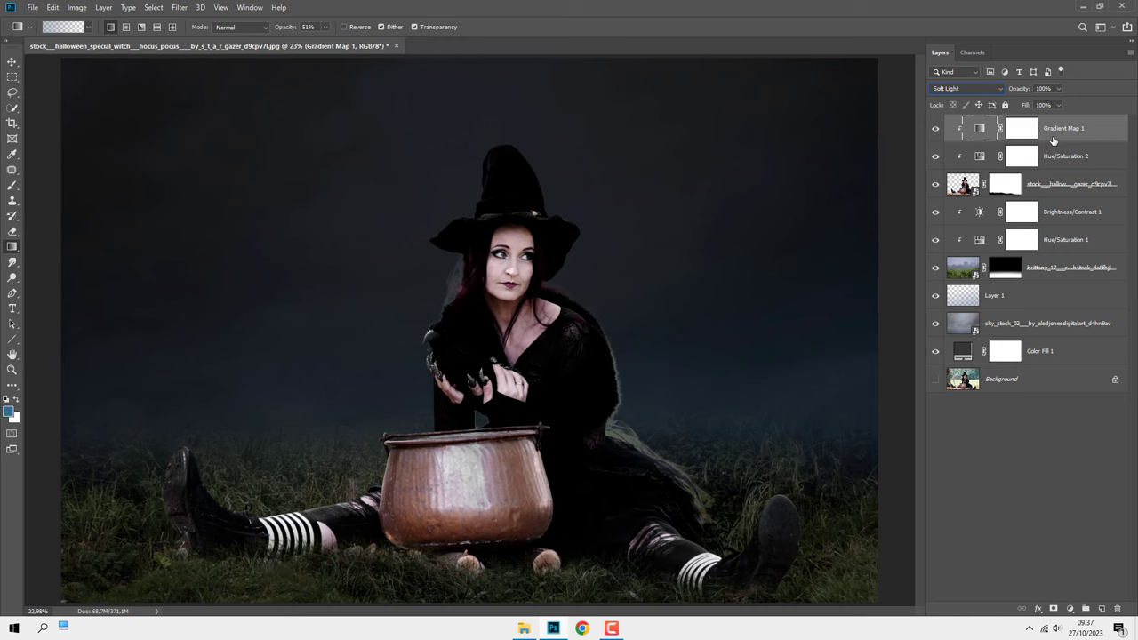
pyautogui.rightClick(1057, 135)
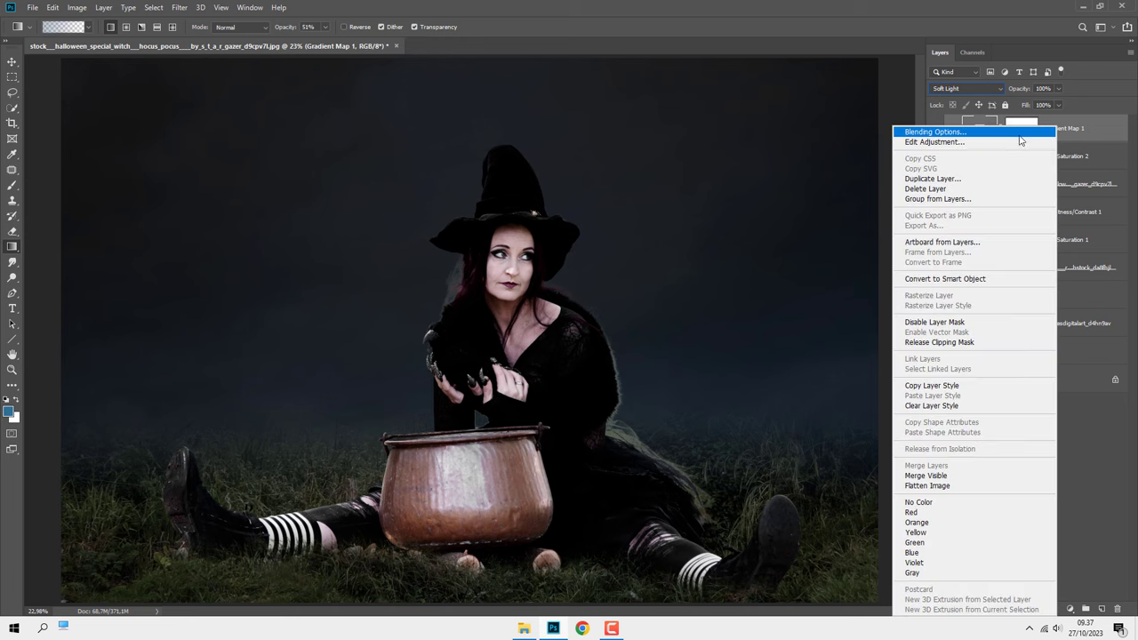
pyautogui.click(1018, 133)
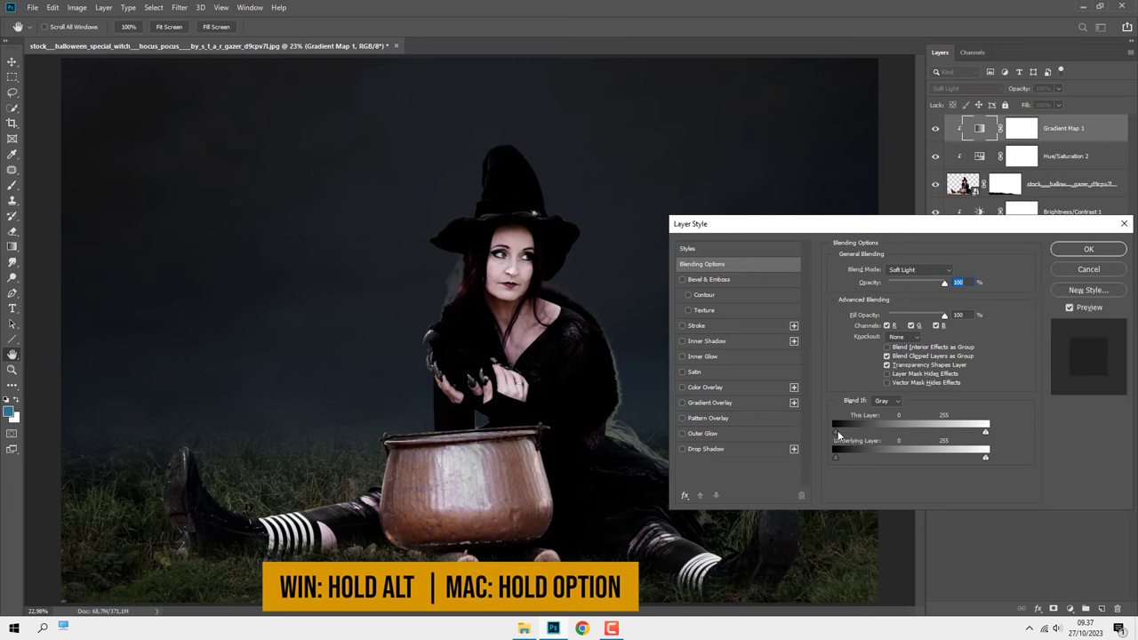
pyautogui.moveTo(835, 432); pyautogui.dragTo(989, 433)
pyautogui.moveTo(836, 456); pyautogui.dragTo(849, 458)
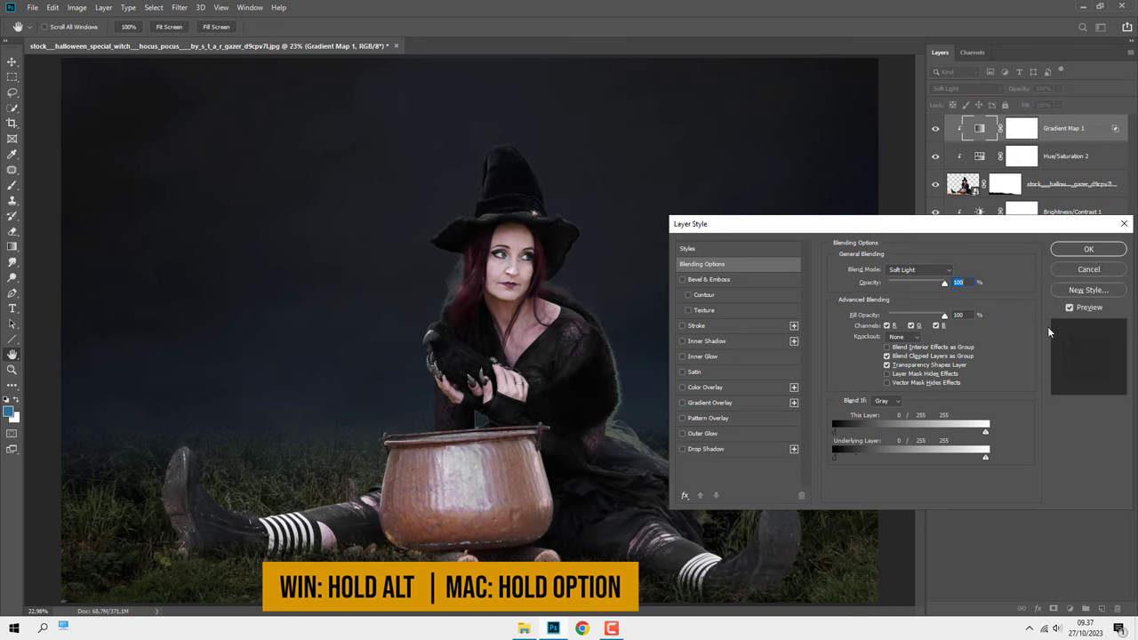
pyautogui.click(1088, 249)
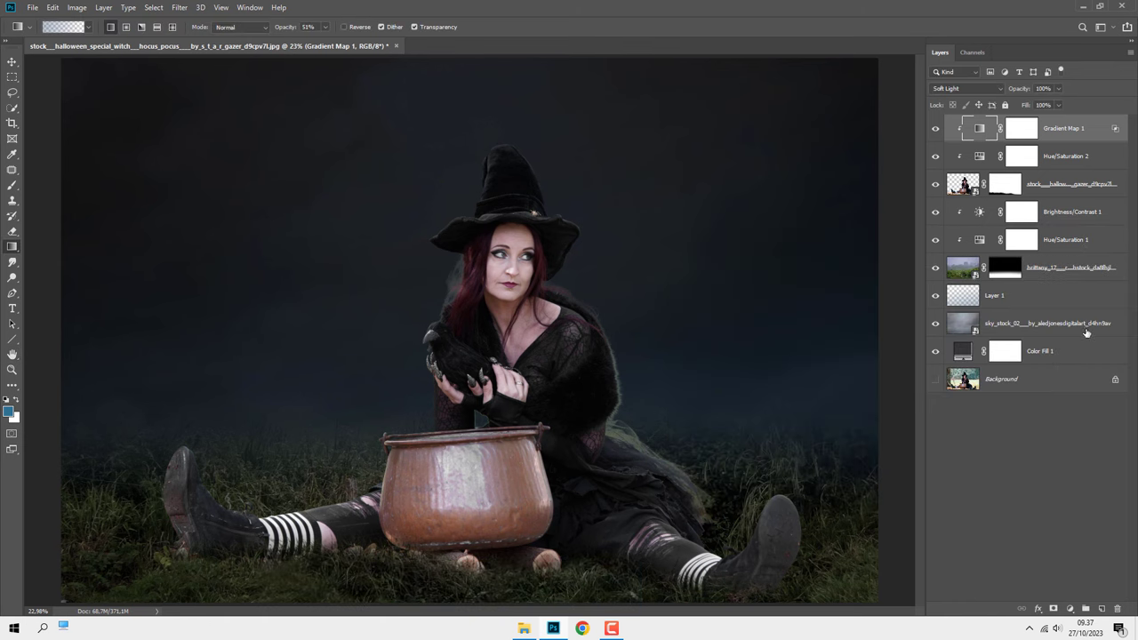
# Step: Add a new Layer 2 clipped to the witch and set a black Brush to 18% opacity
pyautogui.click(1101, 608)
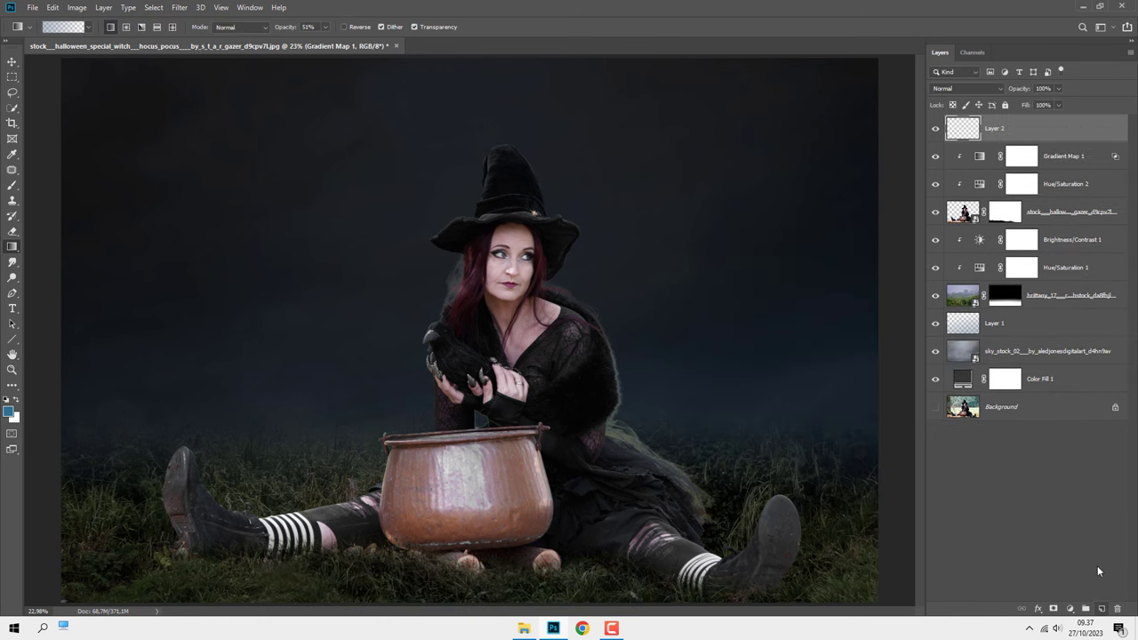
pyautogui.rightClick(1011, 135)
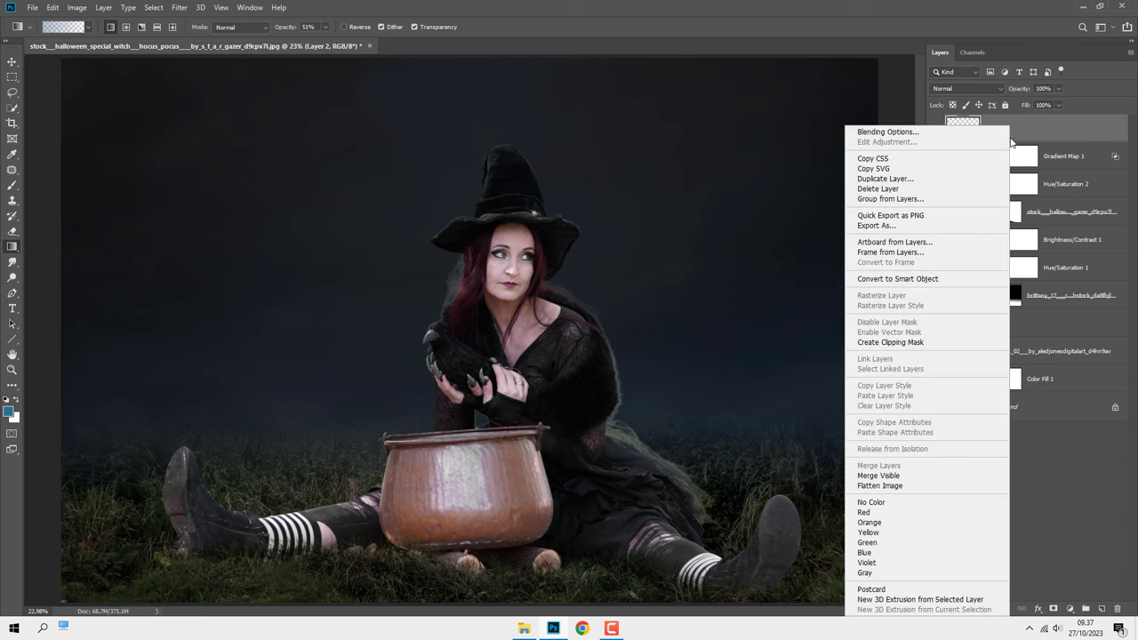
pyautogui.click(926, 340)
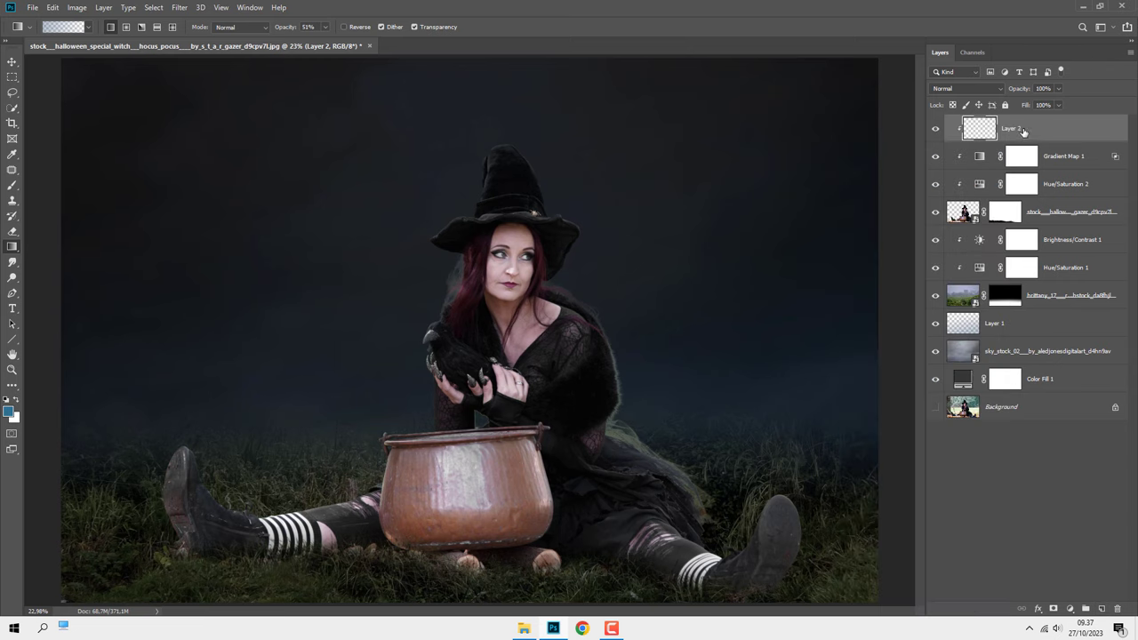
pyautogui.rightClick(12, 186)
pyautogui.click(53, 185)
pyautogui.click(6, 401)
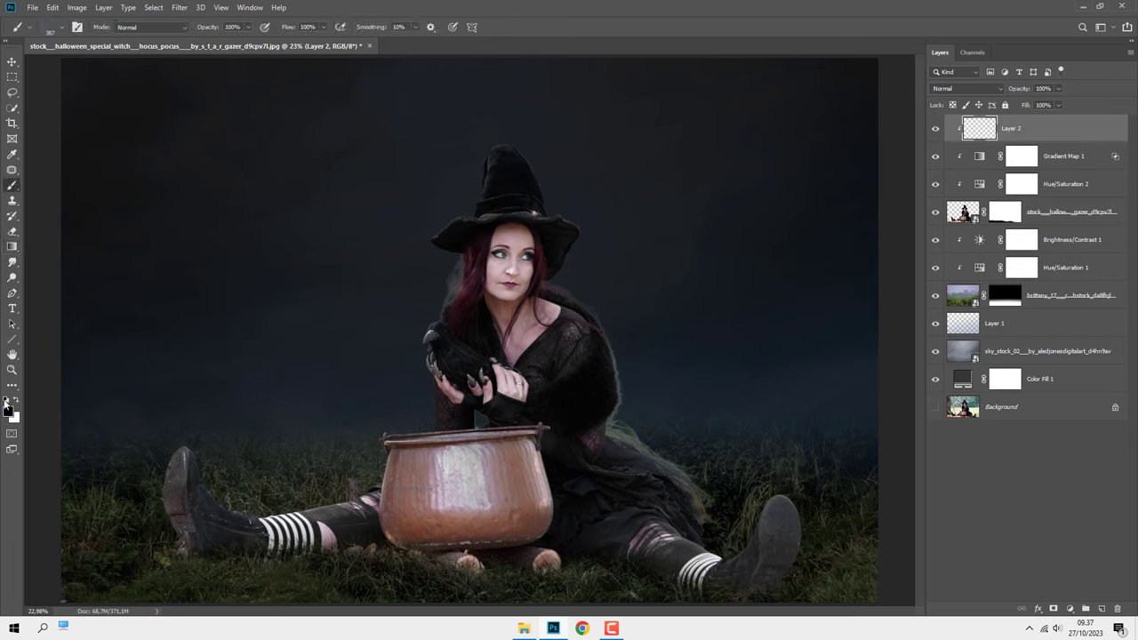
pyautogui.rightClick(126, 340)
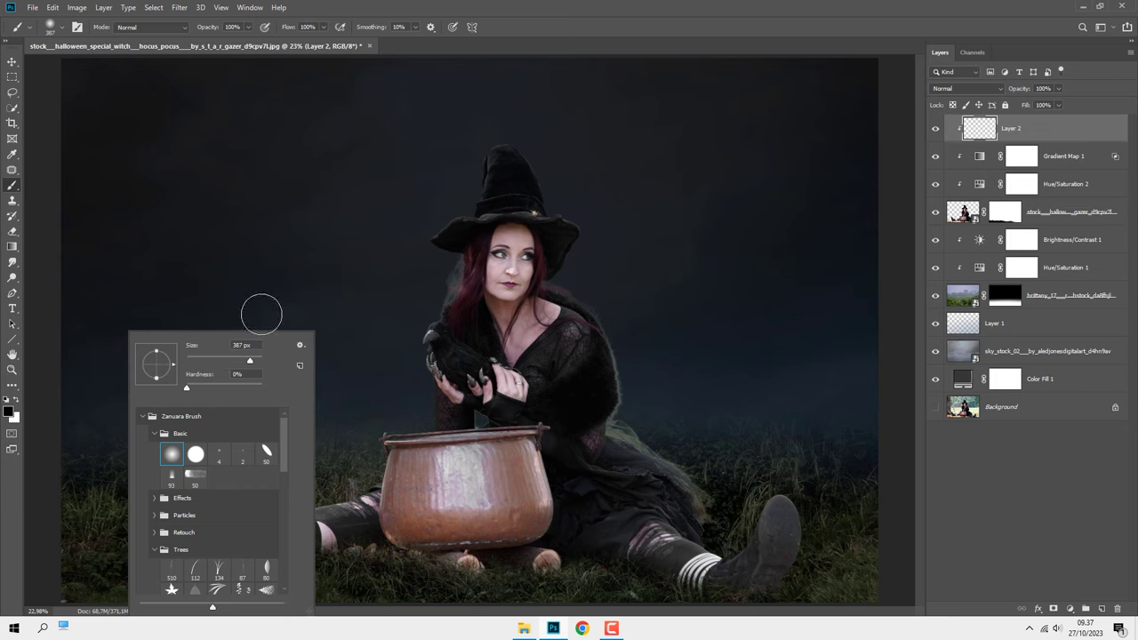
pyautogui.click(248, 26)
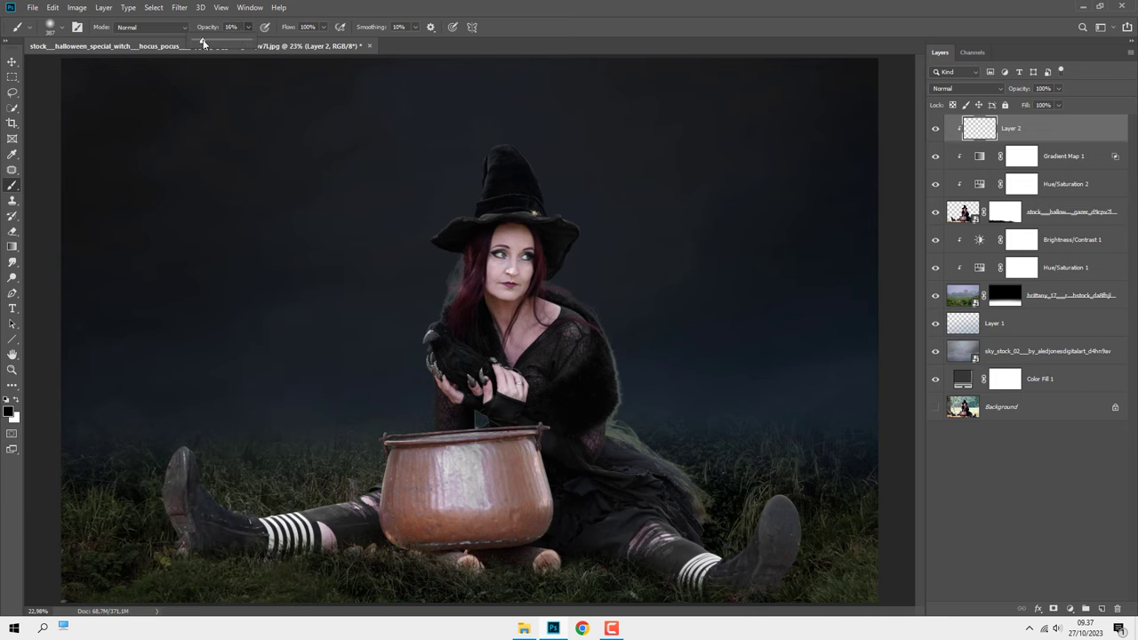
pyautogui.click(309, 13)
# Step: Darken the dress edge against the grass and the lower dress with soft strokes
pyautogui.scroll(5, 585, 232)
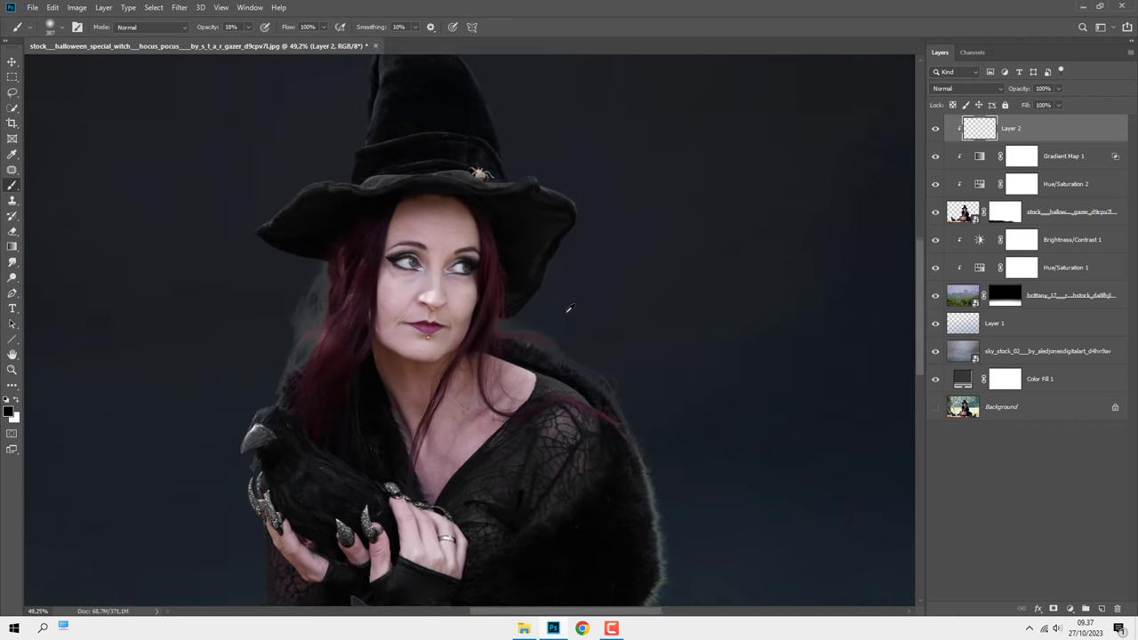
pyautogui.moveTo(538, 306); pyautogui.dragTo(510, 308)
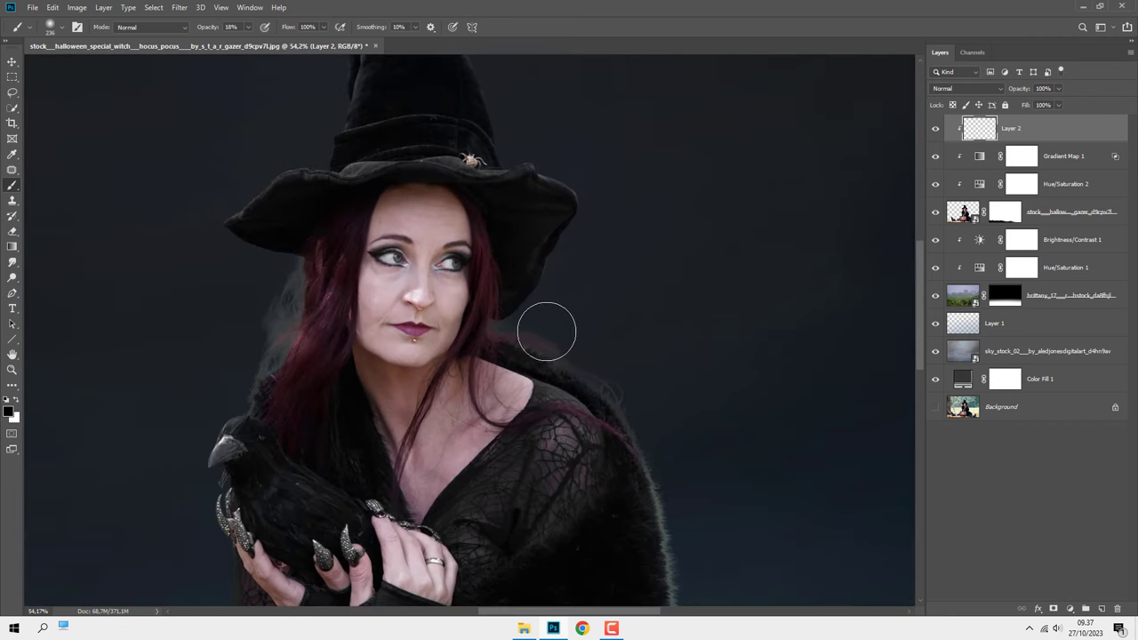
pyautogui.press('[')
pyautogui.press('[')
pyautogui.press('[')
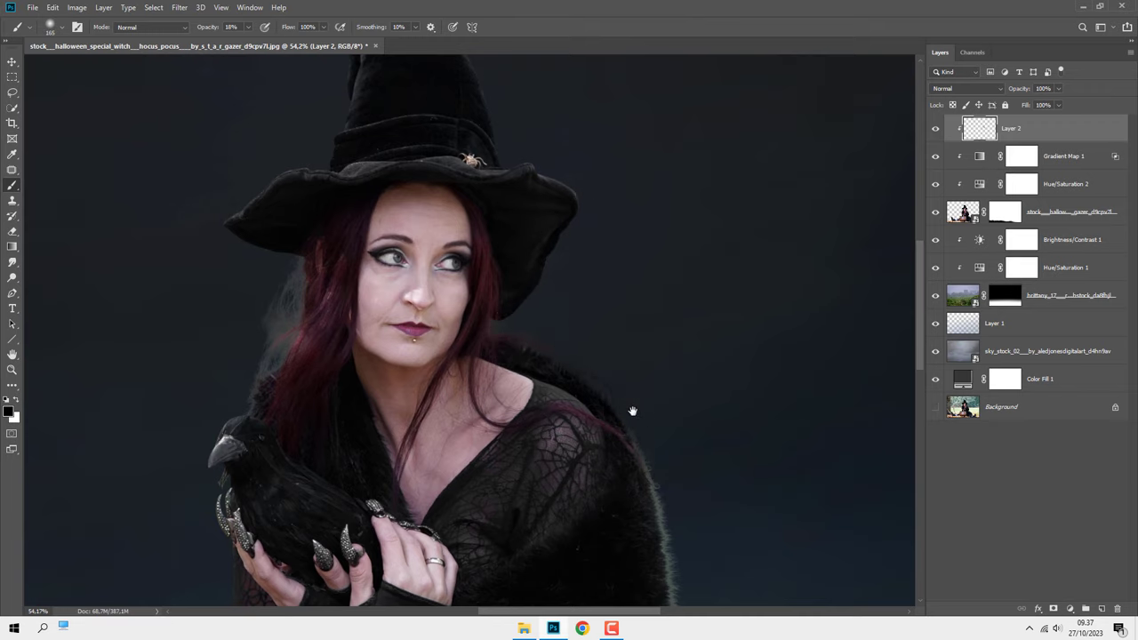
pyautogui.moveTo(632, 412)
pyautogui.mouseDown()
pyautogui.moveTo(501, 286)
pyautogui.moveTo(518, 295)
pyautogui.moveTo(510, 308)
pyautogui.moveTo(533, 335)
pyautogui.moveTo(546, 445)
pyautogui.moveTo(525, 524)
pyautogui.moveTo(462, 373)
pyautogui.moveTo(474, 303)
pyautogui.moveTo(459, 381)
pyautogui.moveTo(525, 411)
pyautogui.moveTo(472, 393)
pyautogui.moveTo(391, 295)
pyautogui.mouseUp()
pyautogui.moveTo(553, 437)
pyautogui.mouseDown()
pyautogui.moveTo(592, 507)
pyautogui.moveTo(584, 533)
pyautogui.moveTo(603, 443)
pyautogui.moveTo(465, 338)
pyautogui.moveTo(447, 302)
pyautogui.moveTo(365, 294)
pyautogui.moveTo(551, 459)
pyautogui.moveTo(360, 338)
pyautogui.moveTo(541, 385)
pyautogui.mouseUp()
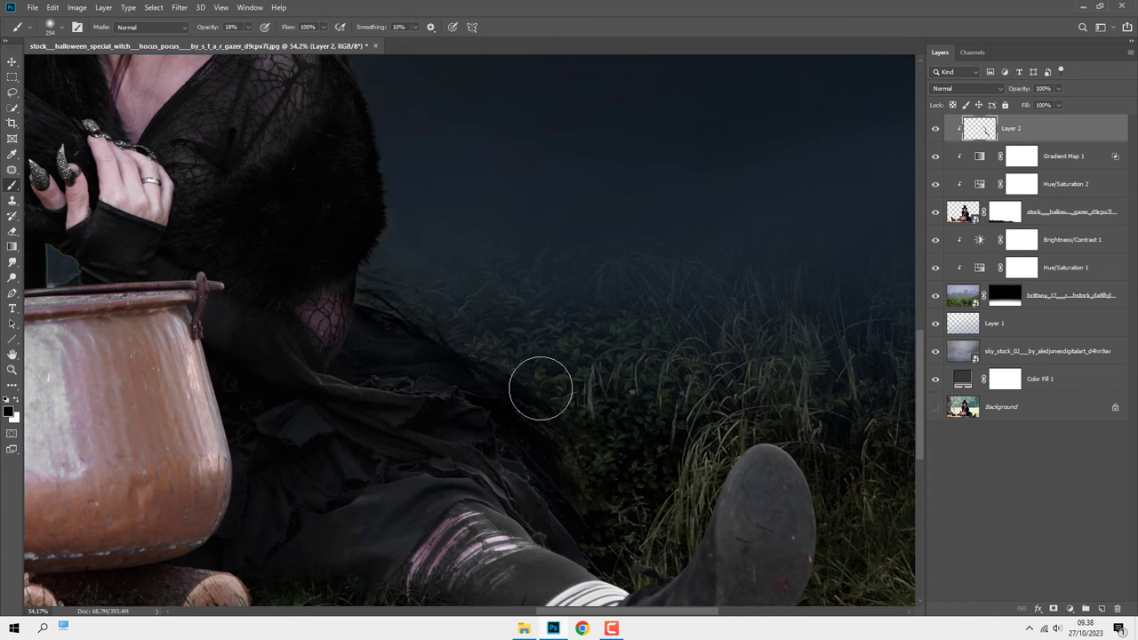
pyautogui.moveTo(397, 309); pyautogui.dragTo(436, 336)
# Step: Sample a dark red and tint the left edge of the witch's hair
pyautogui.moveTo(418, 140); pyautogui.dragTo(722, 399)
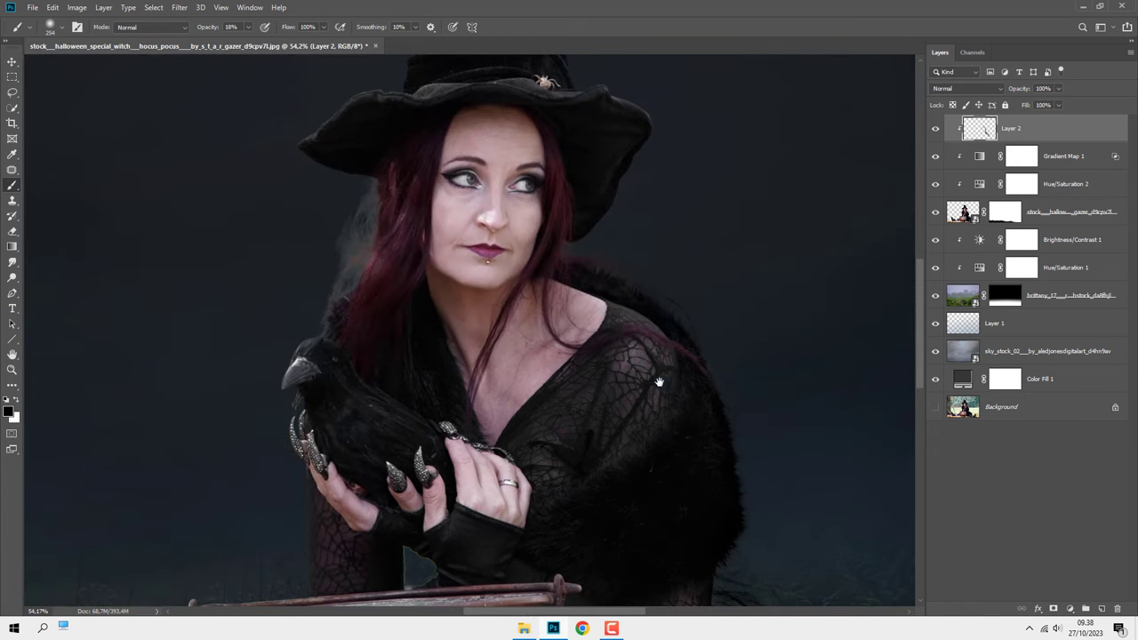
pyautogui.moveTo(366, 193); pyautogui.dragTo(403, 201)
pyautogui.scroll(1, 422, 200)
pyautogui.keyDown('alt'); pyautogui.click(425, 200); pyautogui.keyUp('alt')
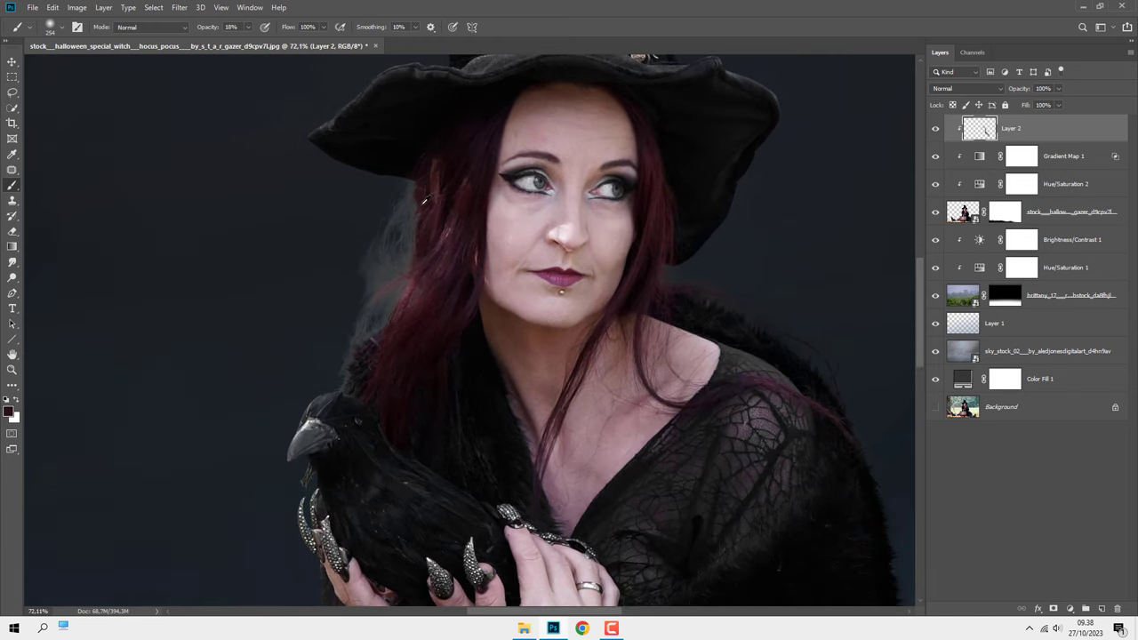
pyautogui.moveTo(388, 290)
pyautogui.mouseDown()
pyautogui.moveTo(329, 361)
pyautogui.moveTo(386, 228)
pyautogui.moveTo(399, 271)
pyautogui.moveTo(350, 348)
pyautogui.moveTo(393, 272)
pyautogui.moveTo(381, 272)
pyautogui.moveTo(429, 253)
pyautogui.mouseUp()
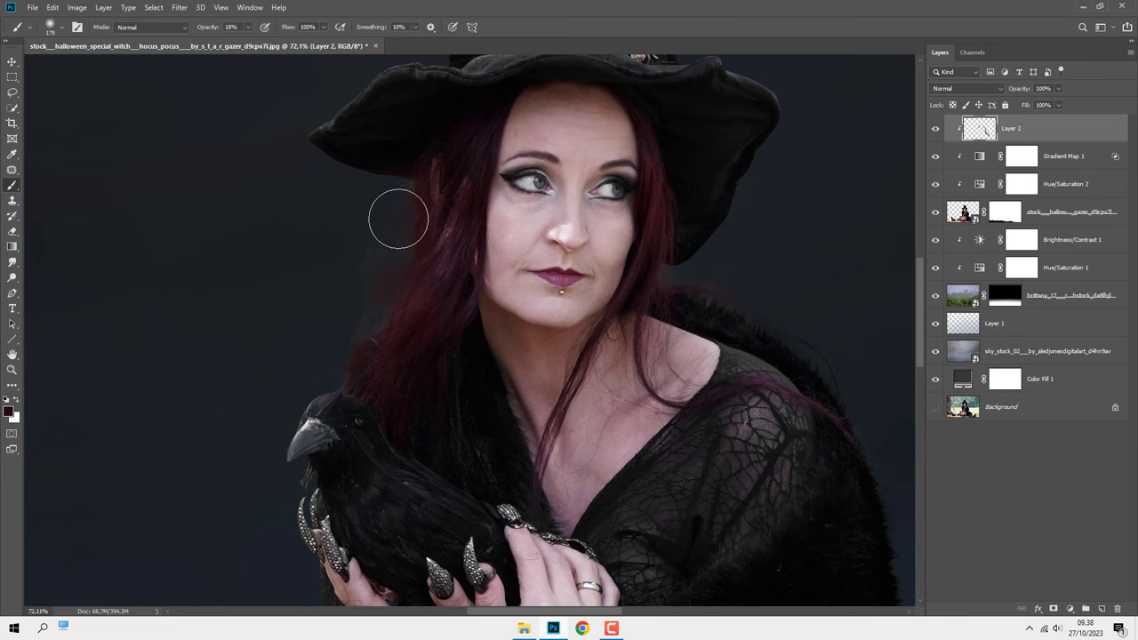
pyautogui.scroll(-1, 338, 293)
pyautogui.scroll(1, 393, 256)
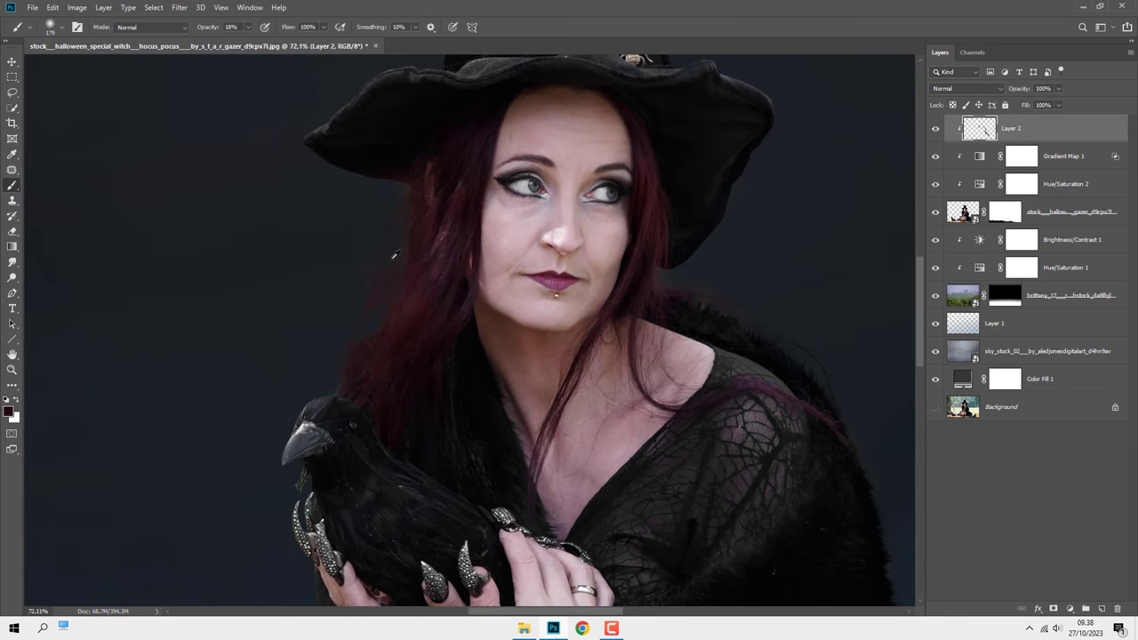
# Step: Shrink the brush and toggle Layer 2's visibility to compare before and after
pyautogui.press('[')
pyautogui.press('[')
pyautogui.press('[')
pyautogui.scroll(-6, 404, 462)
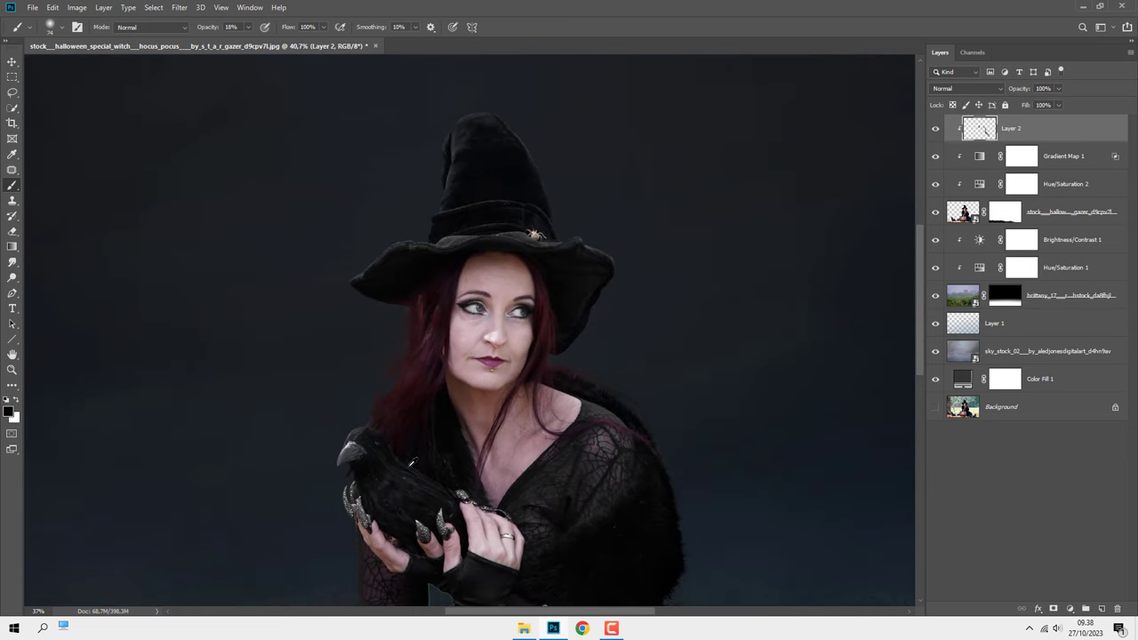
pyautogui.scroll(-4, 412, 461)
pyautogui.scroll(10, 427, 577)
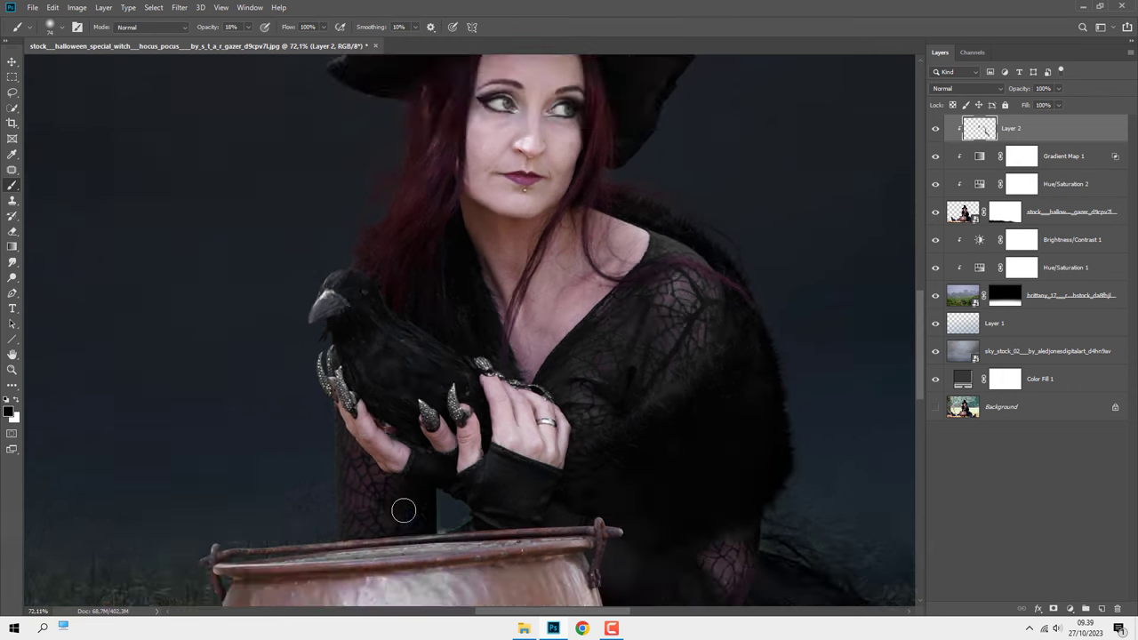
pyautogui.scroll(-10, 404, 510)
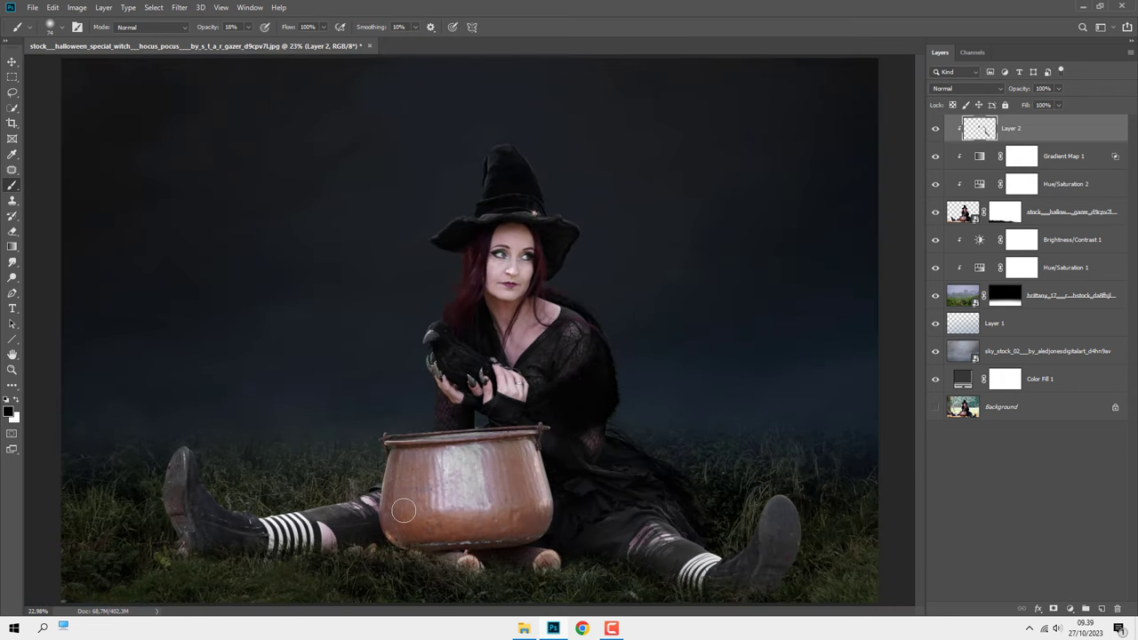
pyautogui.click(935, 128)
pyautogui.click(935, 128)
# Step: Add a clipped Hue/Saturation layer colorized to hue 83, saturation 99, and invert its mask to black
pyautogui.click(1069, 608)
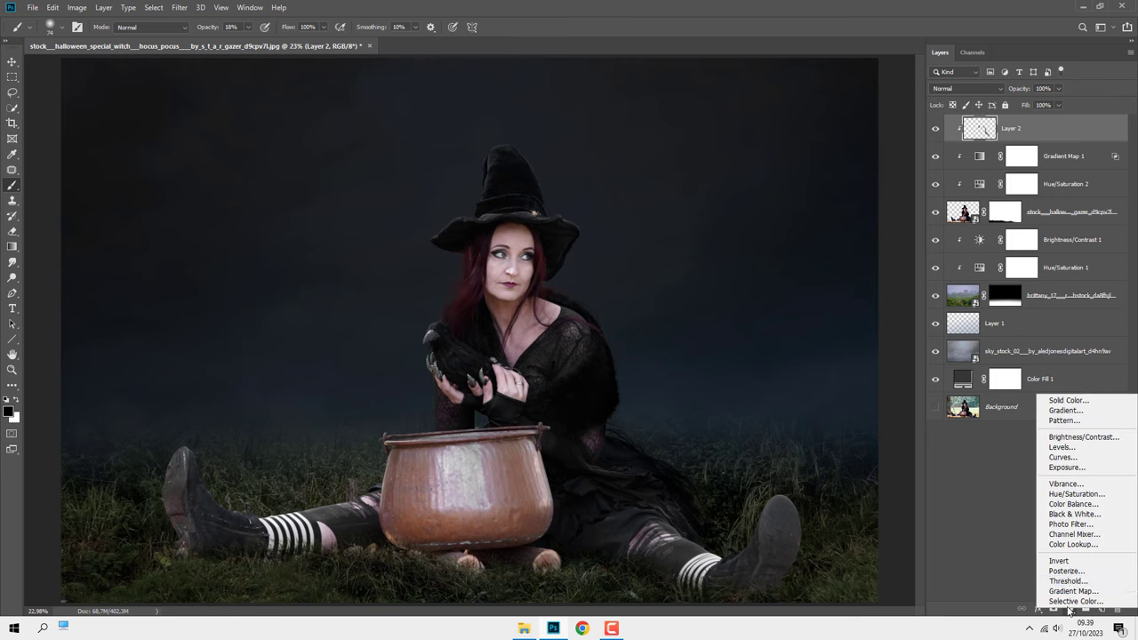
pyautogui.click(1053, 497)
pyautogui.click(832, 422)
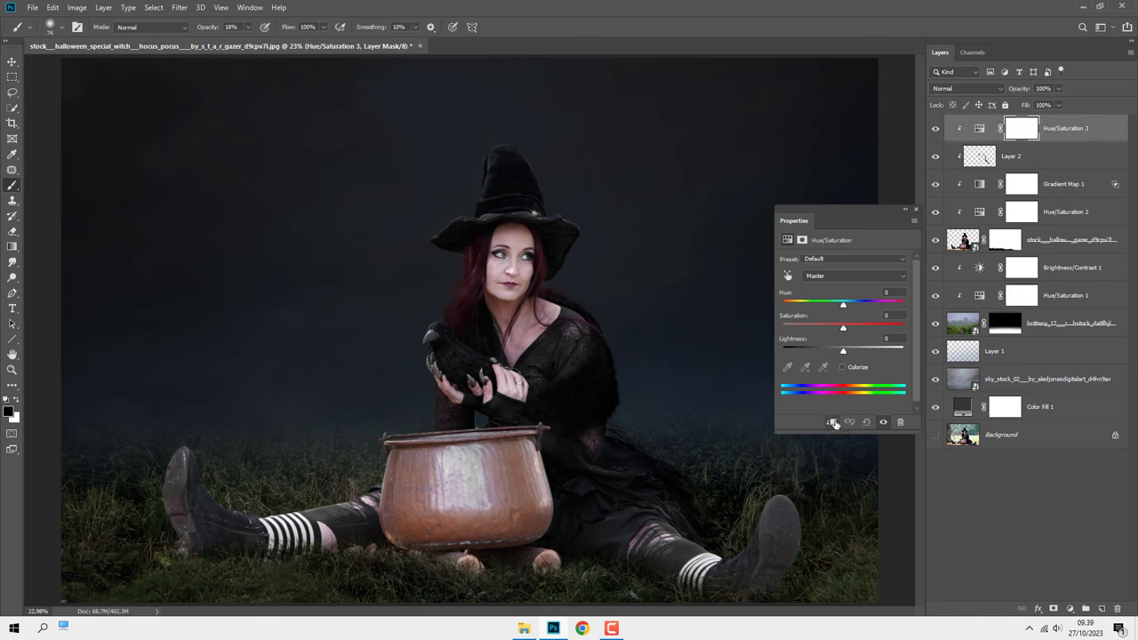
pyautogui.click(841, 367)
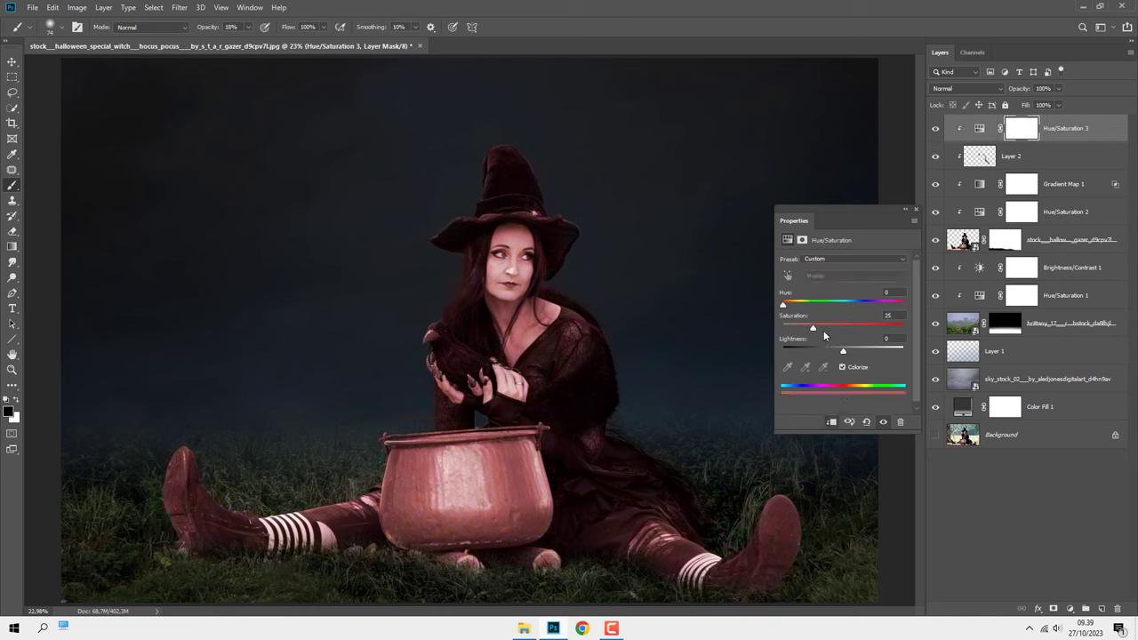
pyautogui.moveTo(812, 326)
pyautogui.mouseDown()
pyautogui.moveTo(915, 332)
pyautogui.moveTo(900, 330)
pyautogui.mouseUp()
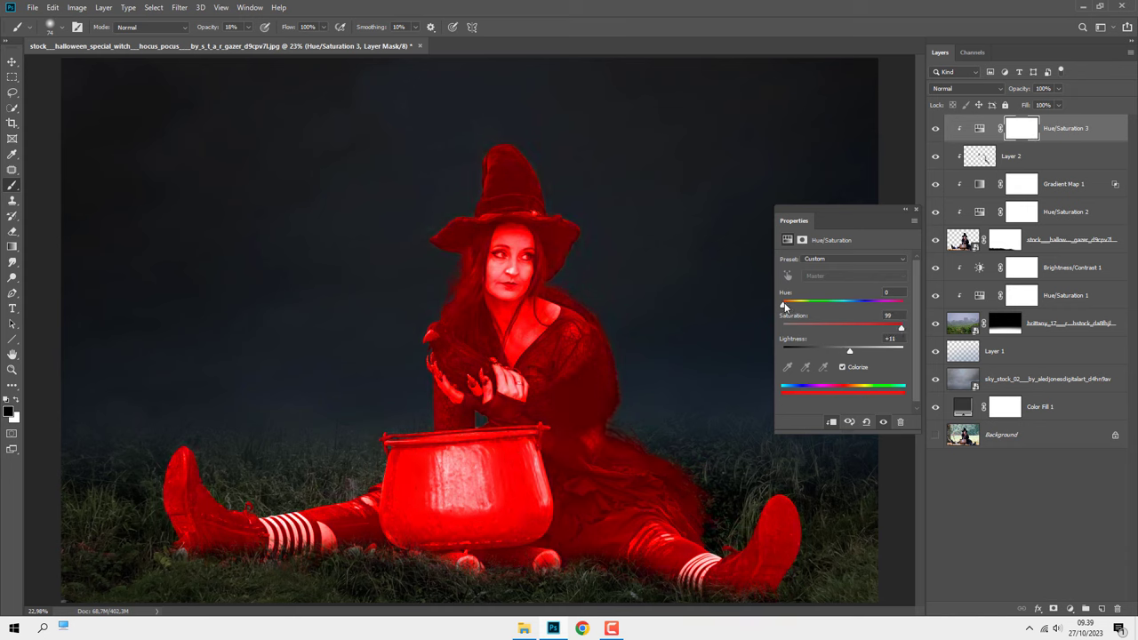
pyautogui.moveTo(784, 306); pyautogui.dragTo(811, 309)
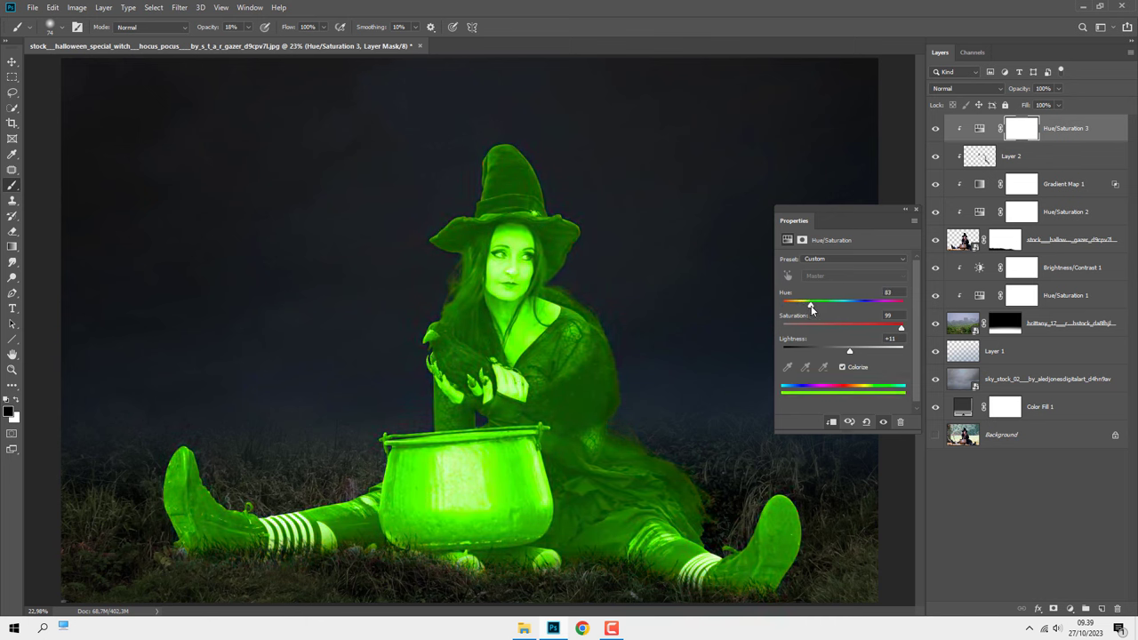
pyautogui.click(916, 212)
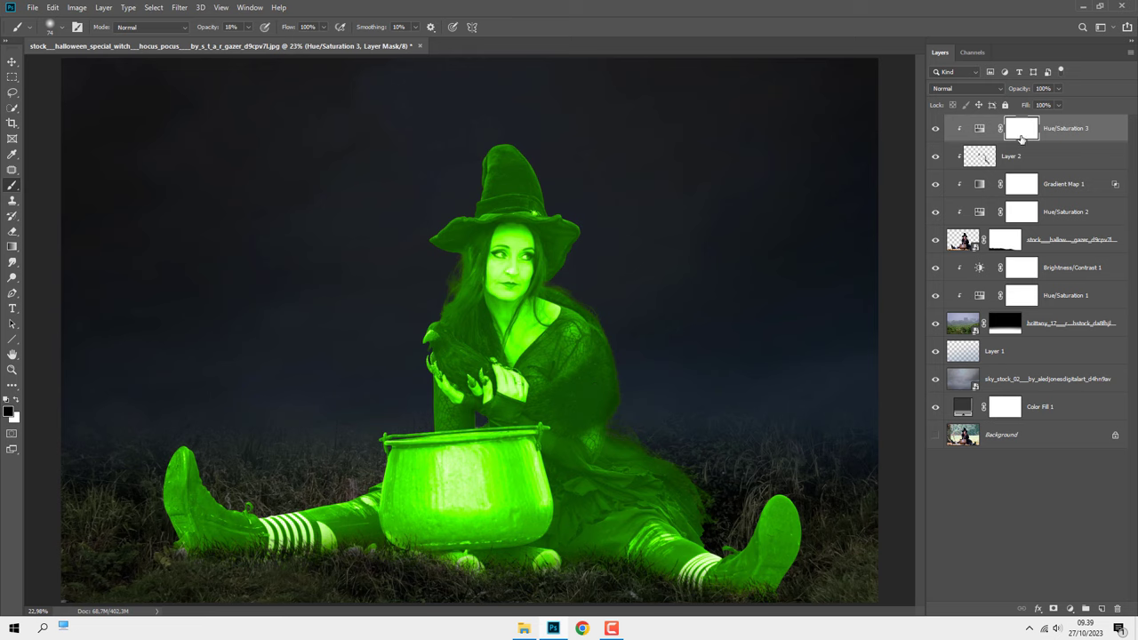
pyautogui.hotkey('ctrl', 'i')
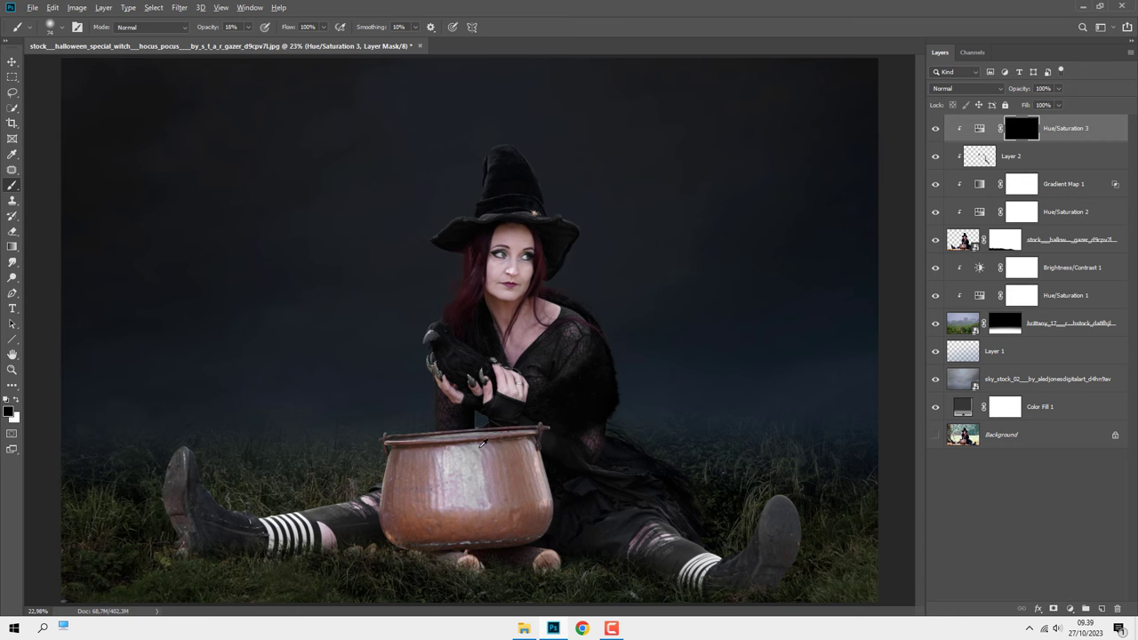
# Step: Trace the cauldron's inner rim with the Pen tool from its right end to its left end
pyautogui.scroll(2, 483, 442)
pyautogui.scroll(1, 482, 443)
pyautogui.scroll(1, 483, 443)
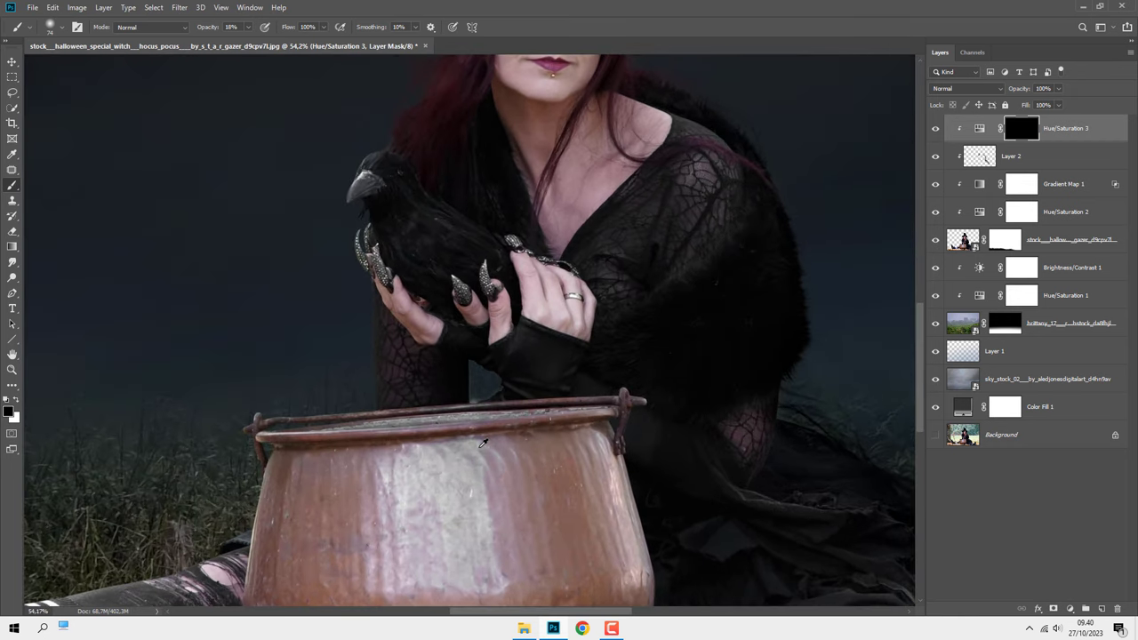
pyautogui.scroll(1, 483, 443)
pyautogui.scroll(1, 482, 443)
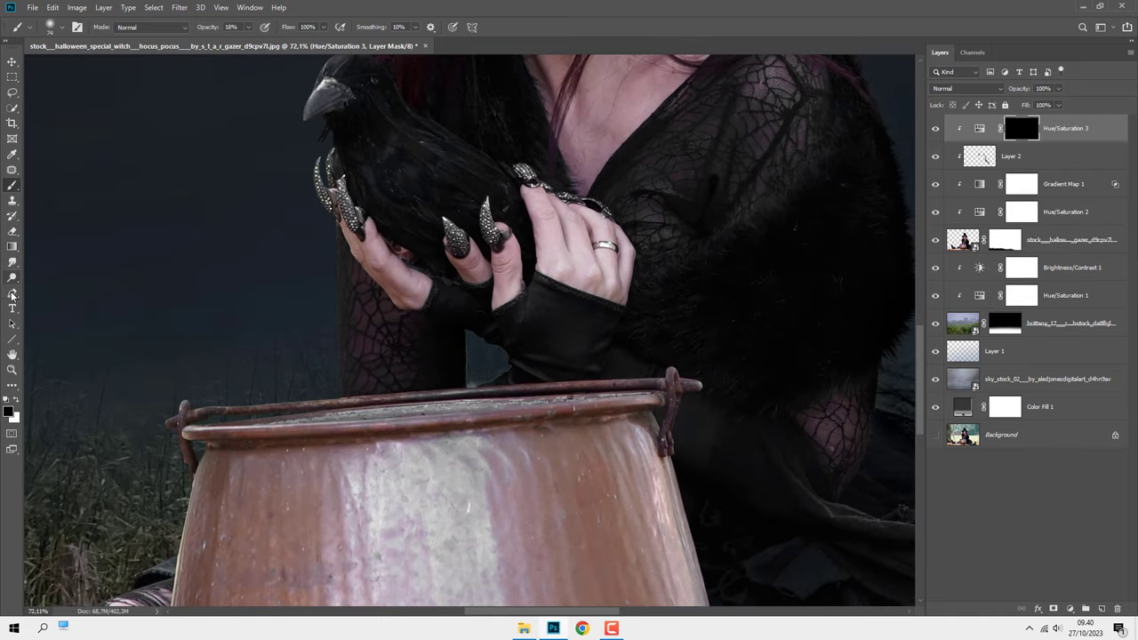
pyautogui.click(14, 294)
pyautogui.click(34, 294)
pyautogui.scroll(1, 505, 412)
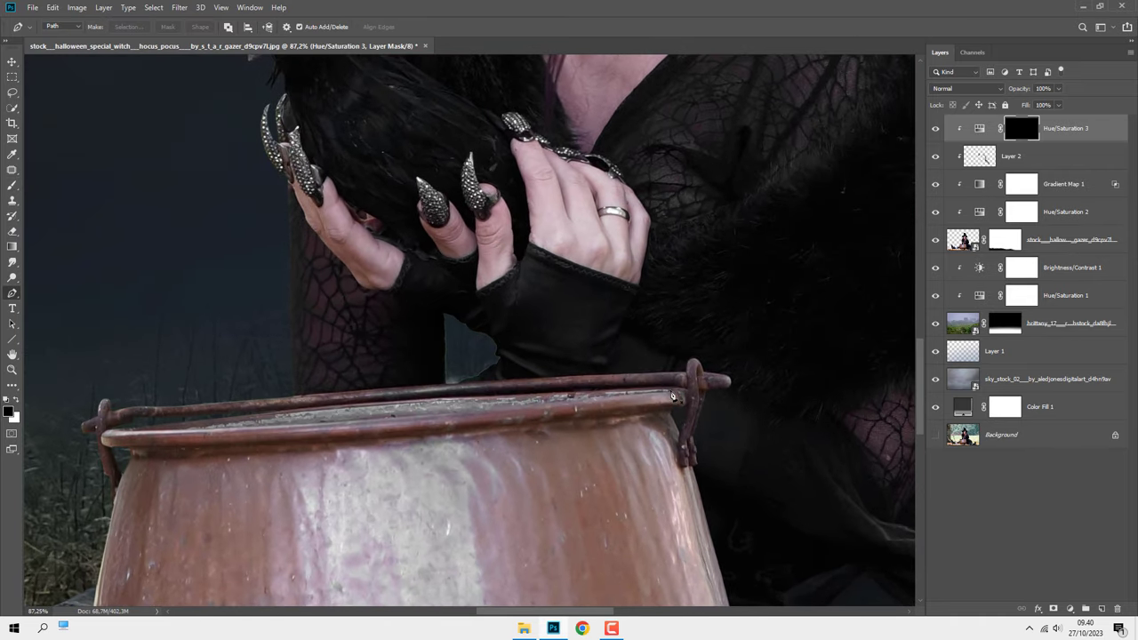
pyautogui.click(671, 391)
pyautogui.click(389, 419)
pyautogui.click(124, 432)
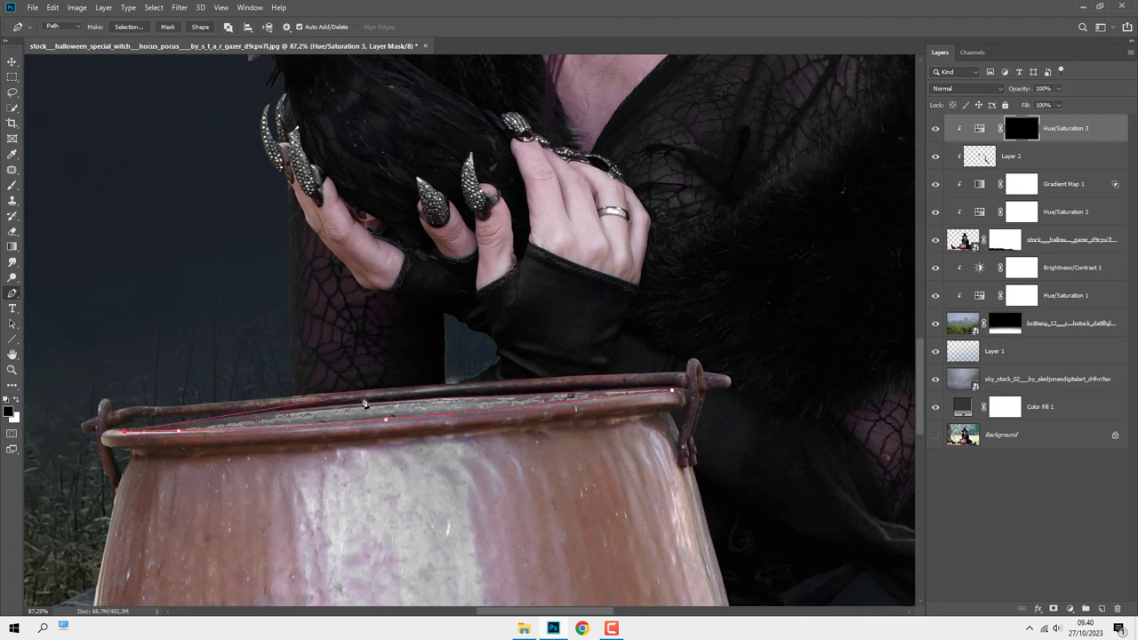
# Step: Close the rim path and convert it into an active selection
pyautogui.click(305, 410)
pyautogui.click(416, 401)
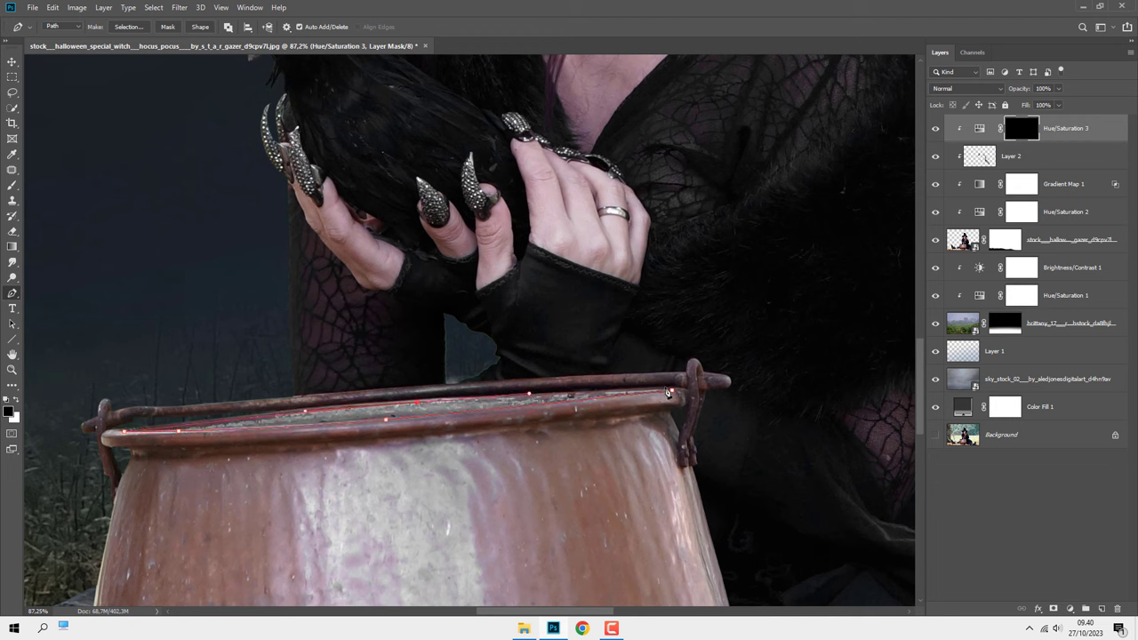
pyautogui.click(671, 391)
pyautogui.rightClick(573, 317)
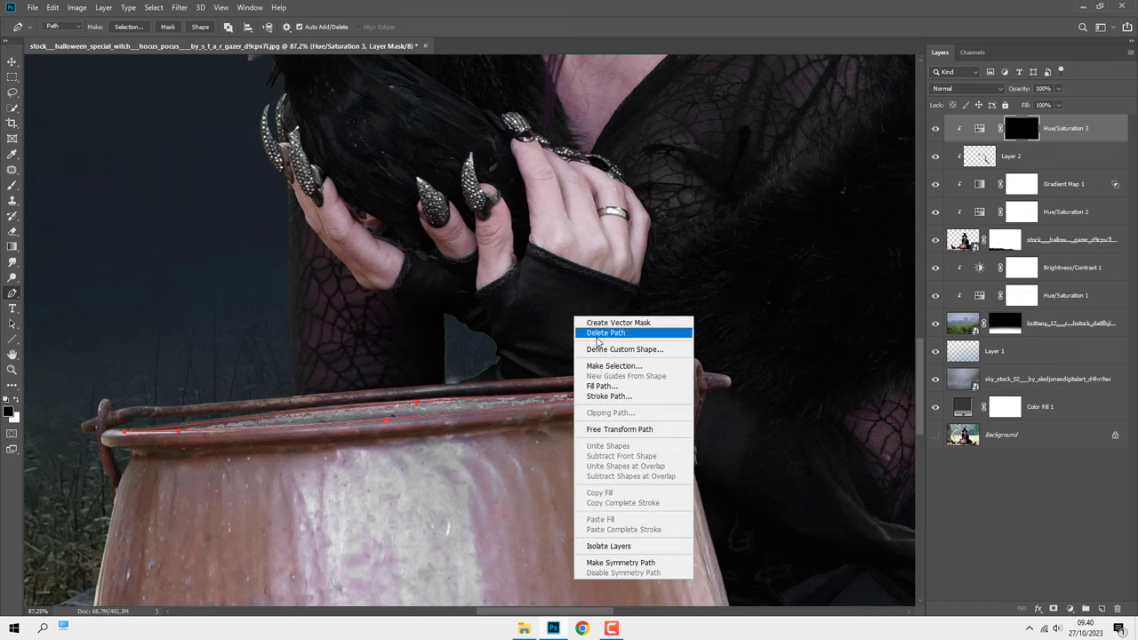
pyautogui.click(597, 363)
pyautogui.click(631, 169)
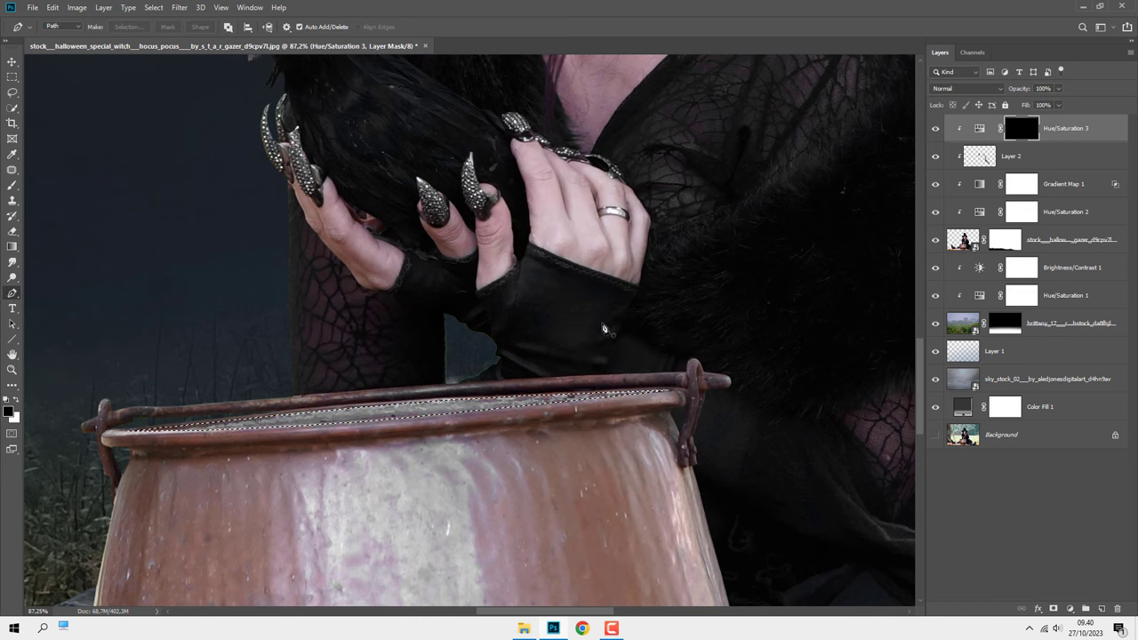
# Step: Paint white at 100% opacity inside the rim selection to reveal the green glow
pyautogui.rightClick(13, 187)
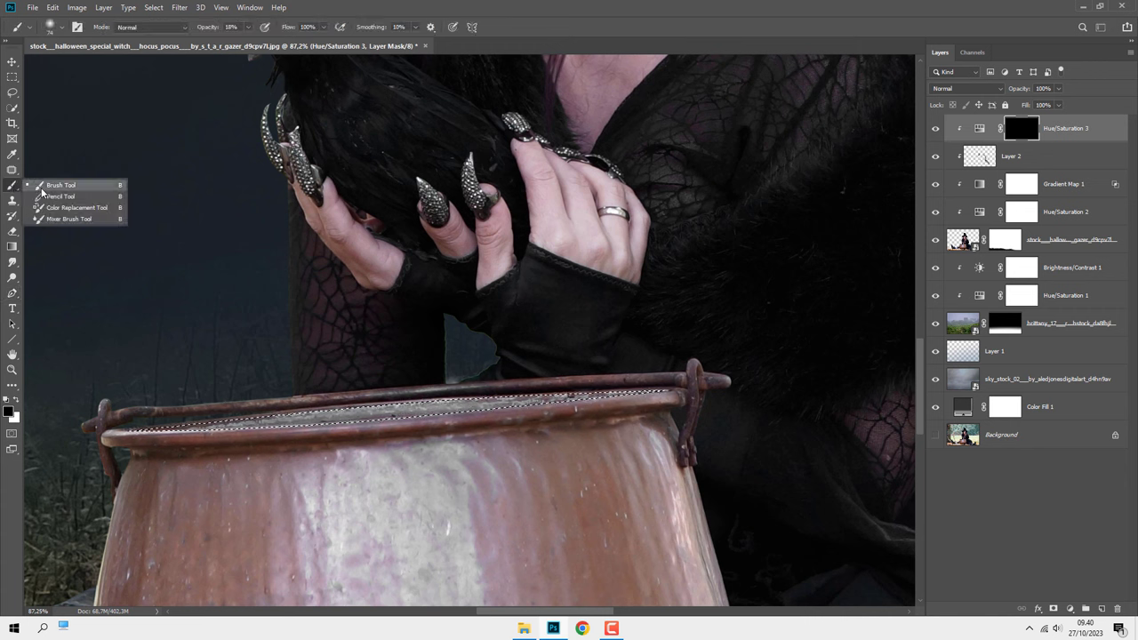
pyautogui.click(133, 184)
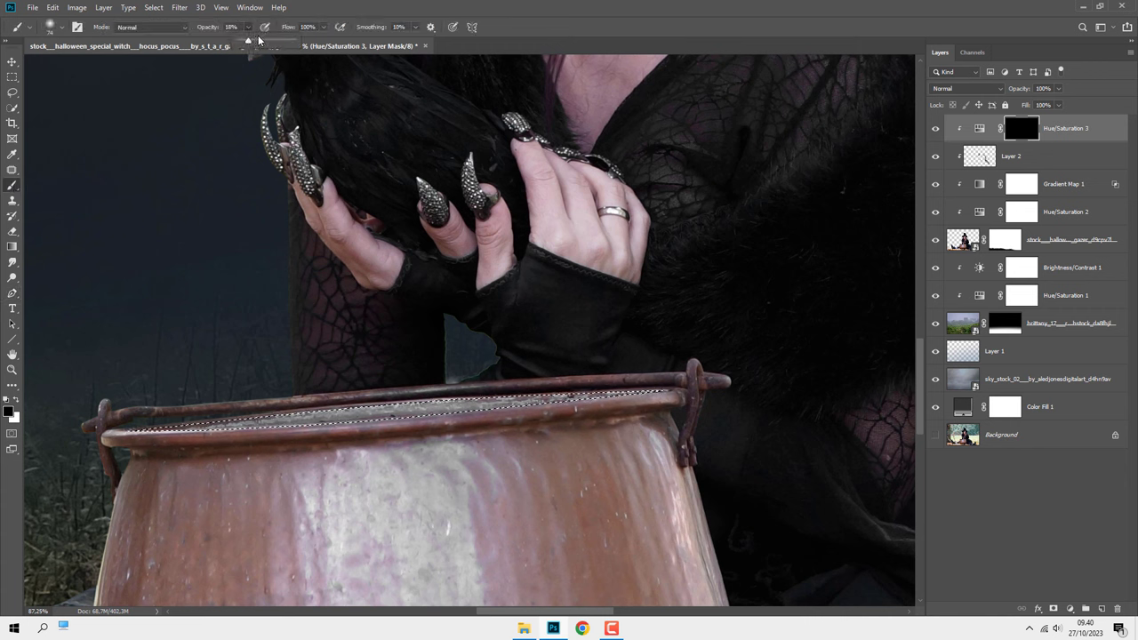
pyautogui.moveTo(249, 29); pyautogui.dragTo(302, 42)
pyautogui.press('x')
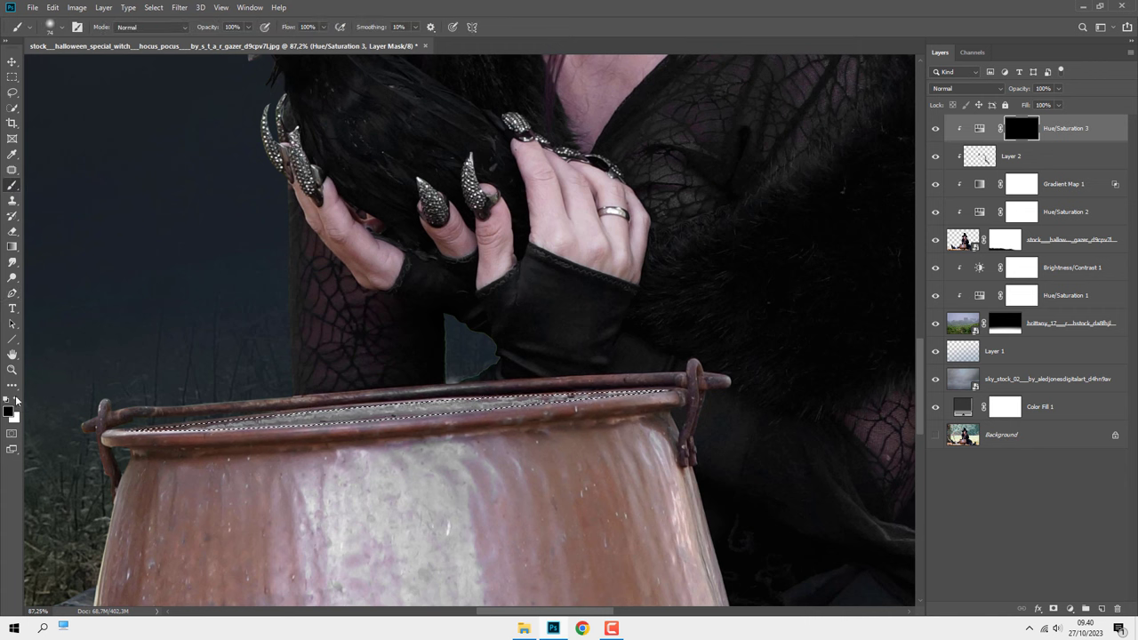
pyautogui.moveTo(105, 425); pyautogui.dragTo(676, 391)
pyautogui.press(']')
pyautogui.press(']')
pyautogui.press(']')
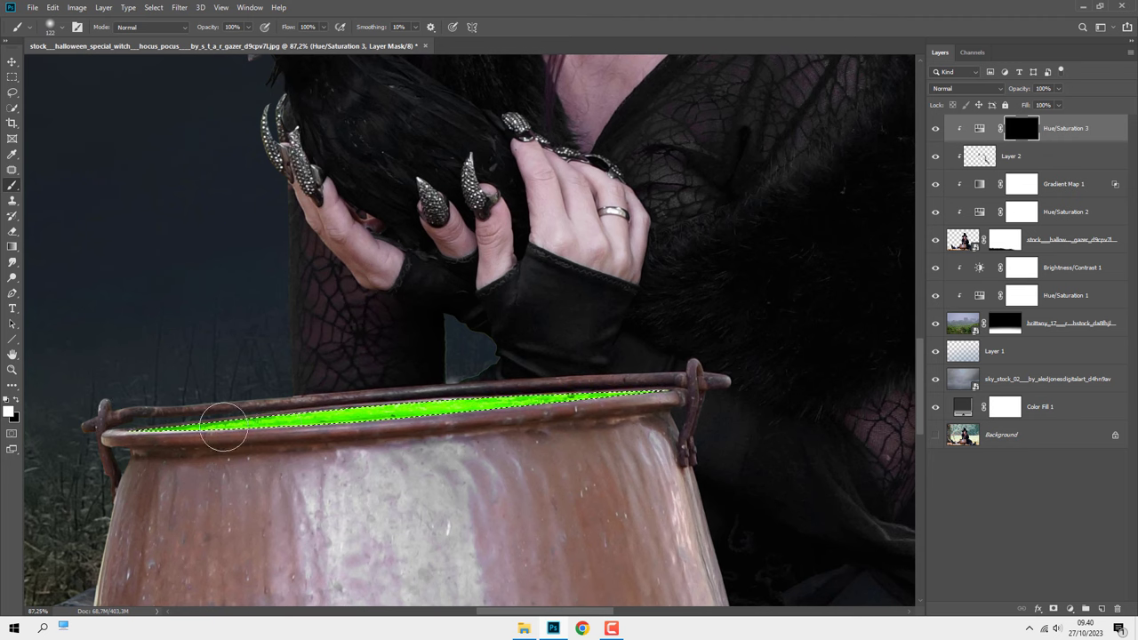
pyautogui.scroll(-3, 495, 436)
pyautogui.scroll(-1, 495, 435)
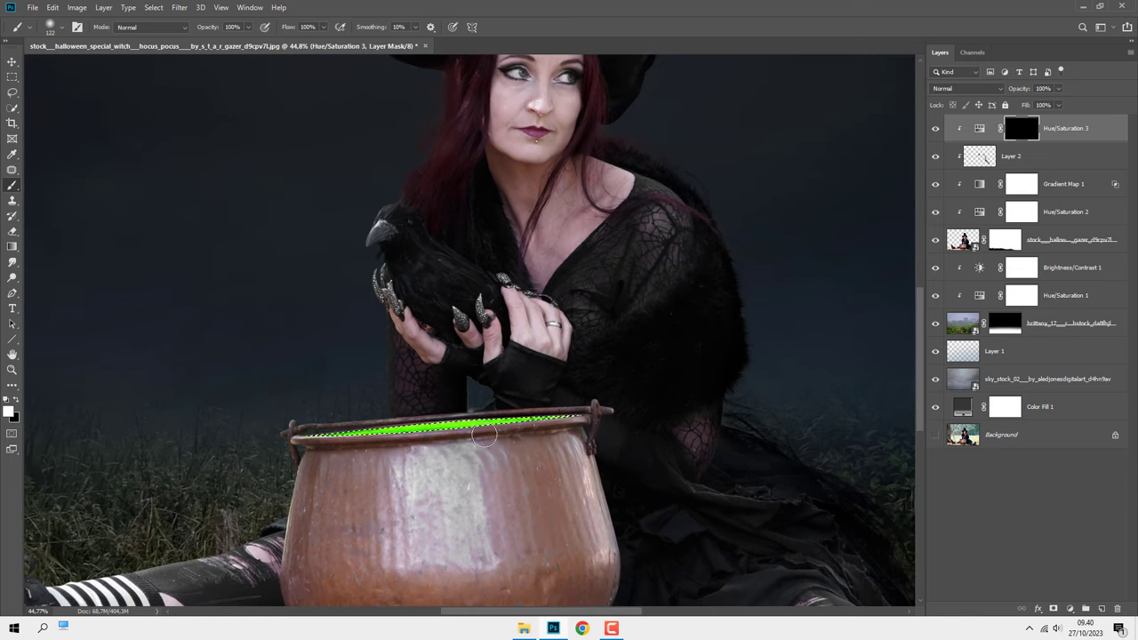
# Step: Deselect, fit the image on screen, and add a clipped Brightness/Contrast adjustment
pyautogui.click(154, 7)
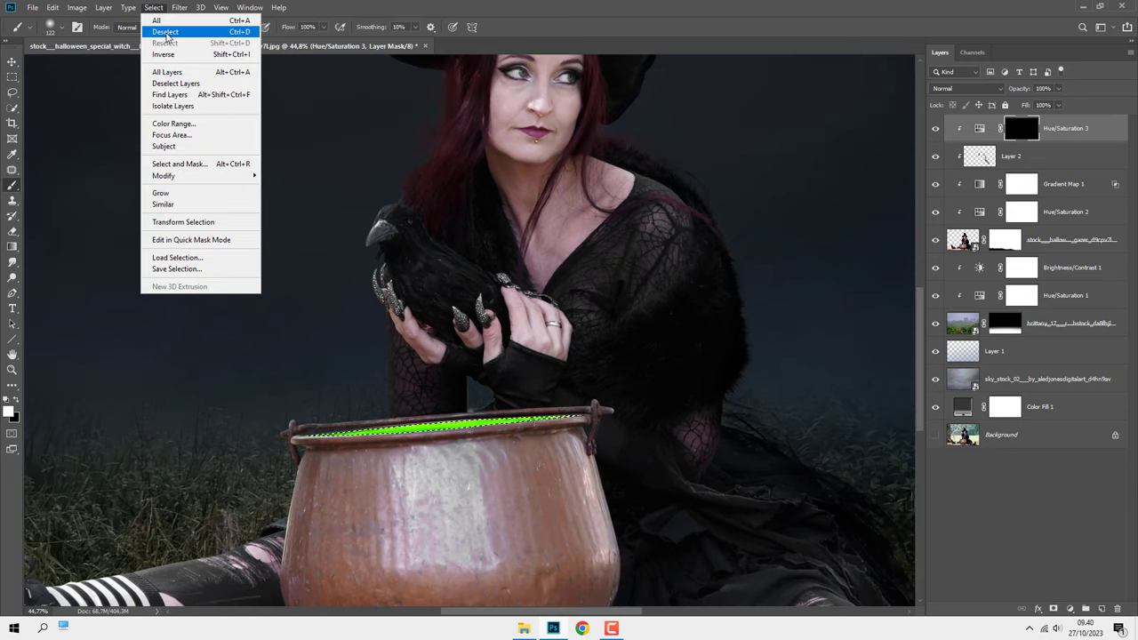
pyautogui.click(165, 35)
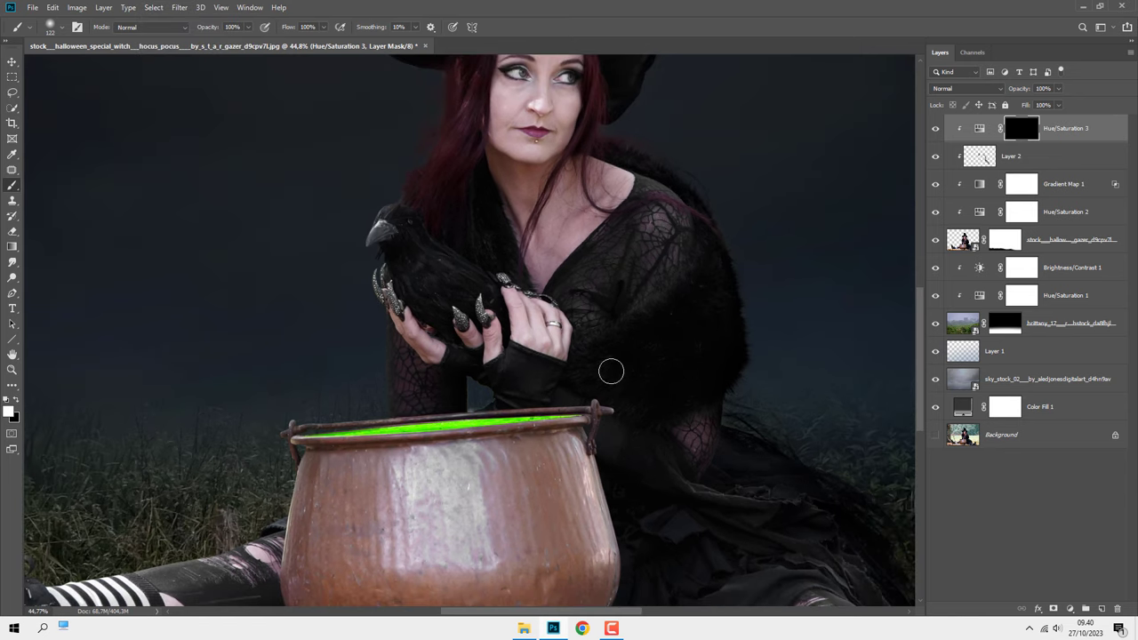
pyautogui.hotkey('ctrl', '0')
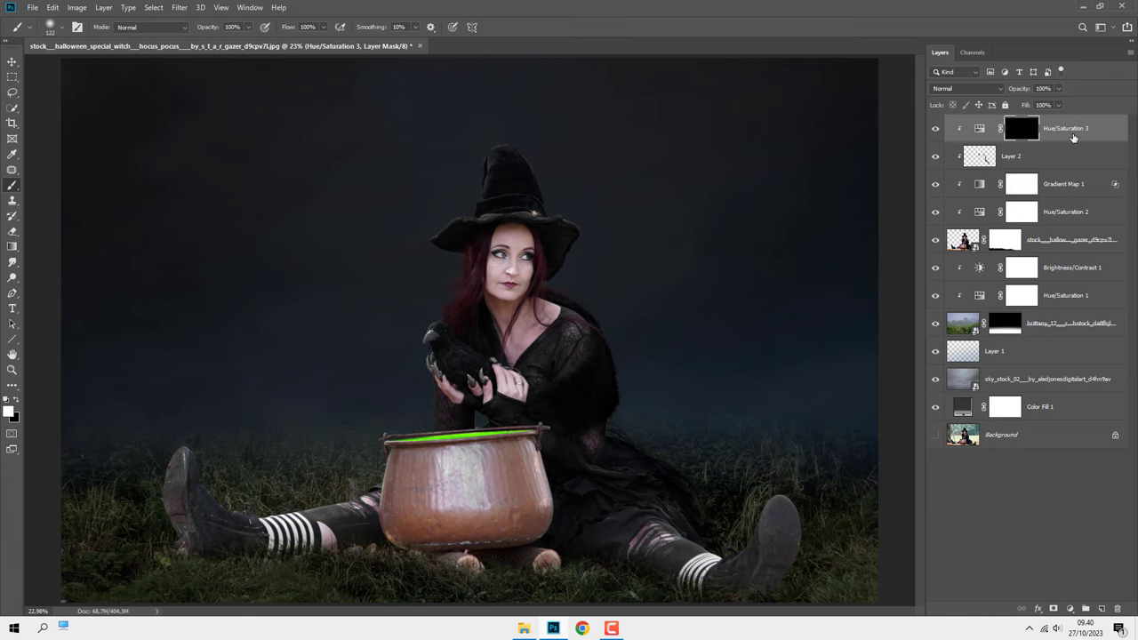
pyautogui.press('v')
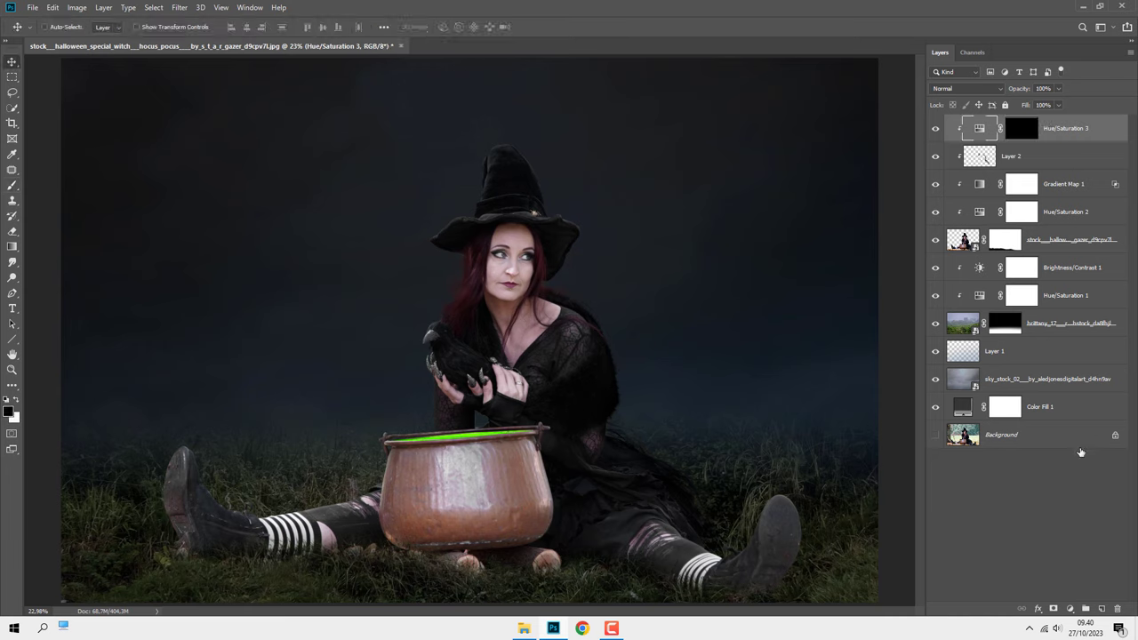
pyautogui.click(1070, 609)
pyautogui.click(1085, 437)
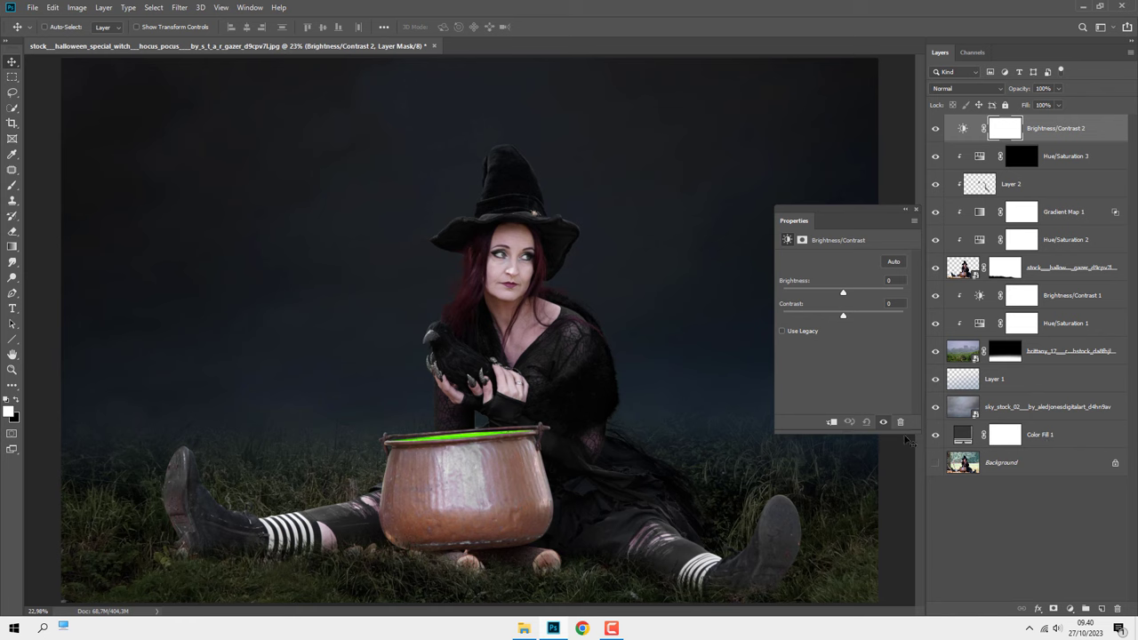
pyautogui.click(832, 423)
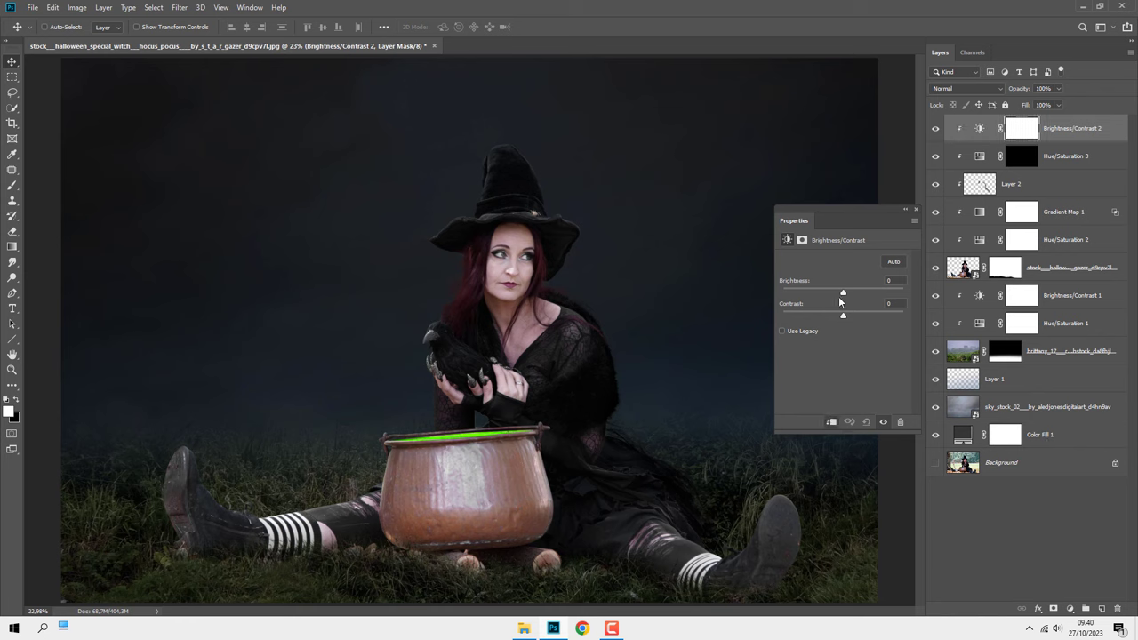
# Step: Set brightness to -69, invert the mask, and ready a ~600 px brush at 43% opacity
pyautogui.moveTo(840, 294); pyautogui.dragTo(821, 291)
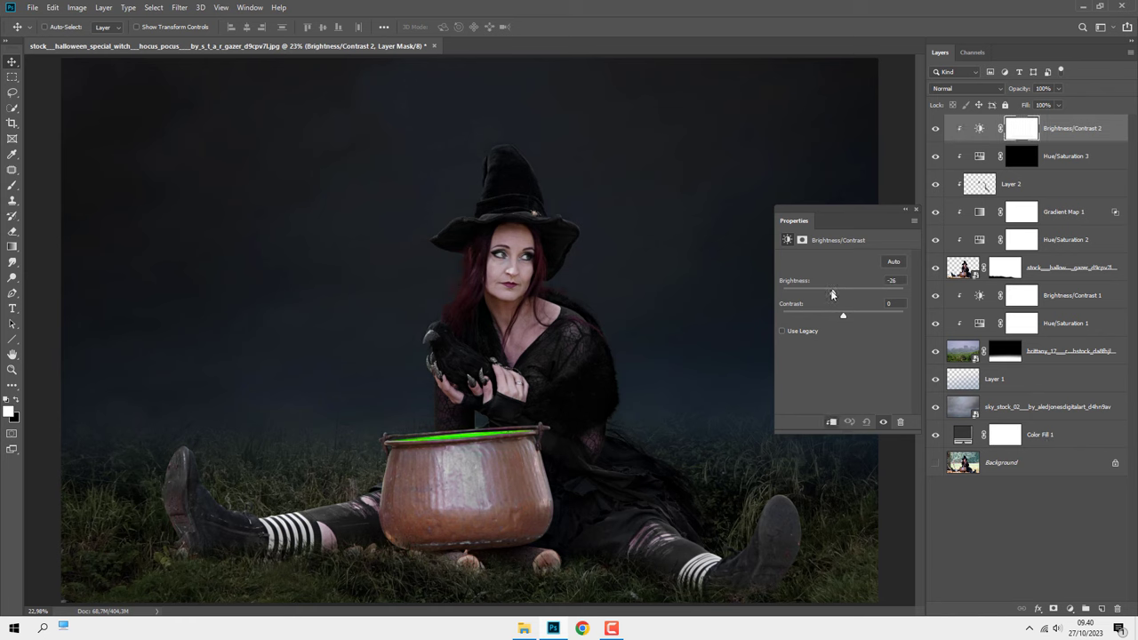
pyautogui.click(916, 212)
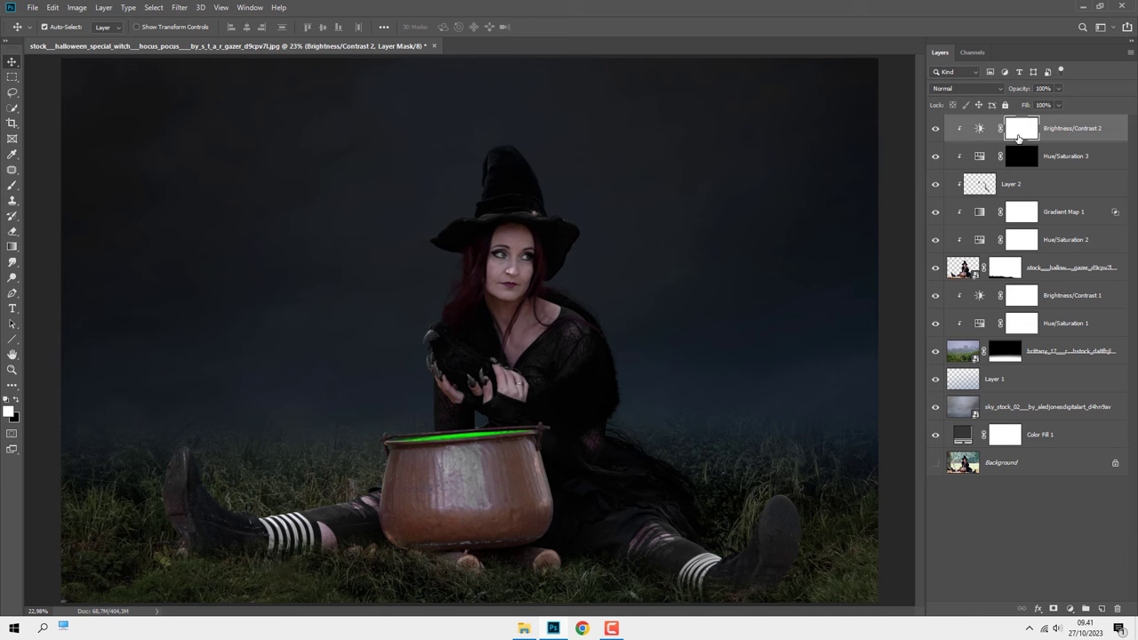
pyautogui.hotkey('ctrl', 'i')
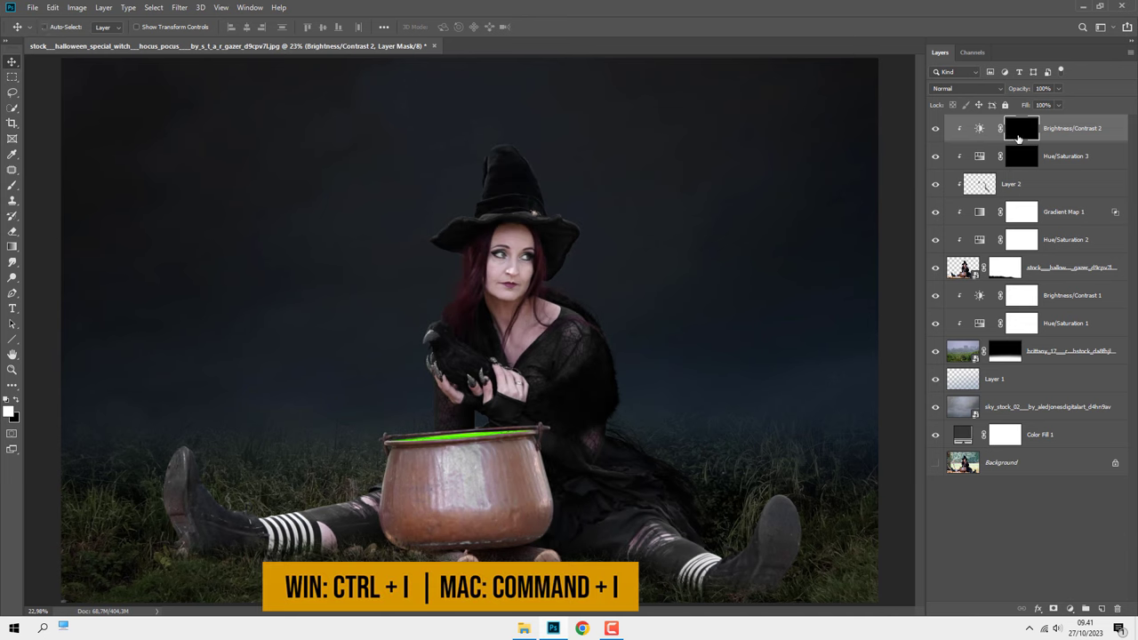
pyautogui.click(13, 185)
pyautogui.click(54, 187)
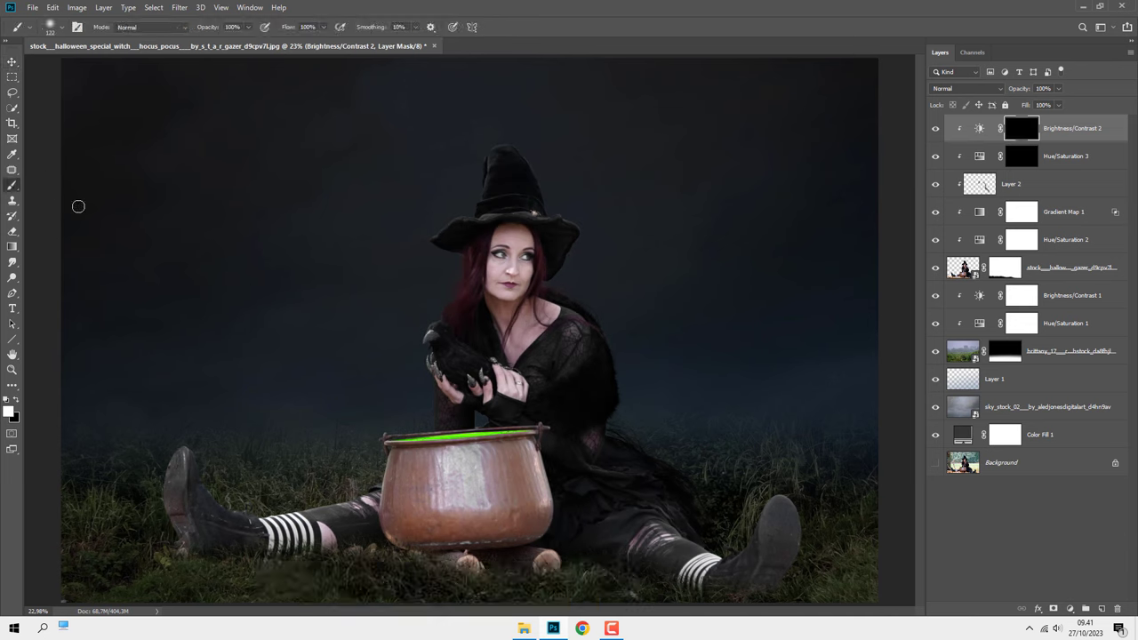
pyautogui.moveTo(323, 516); pyautogui.dragTo(373, 520)
pyautogui.click(219, 42)
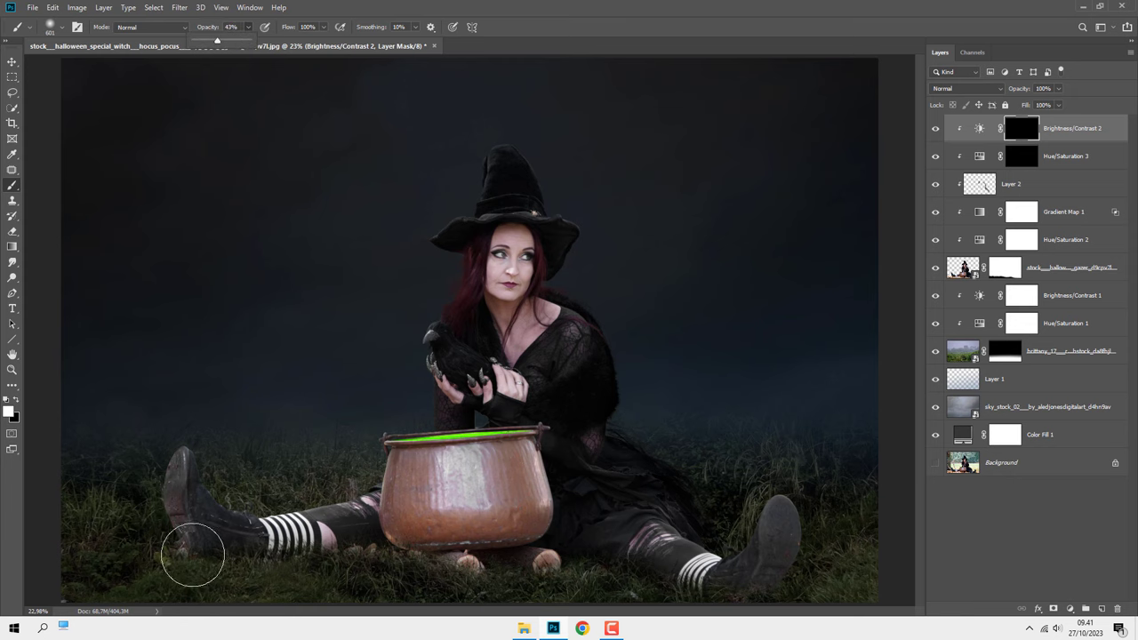
pyautogui.moveTo(190, 554)
pyautogui.mouseDown()
pyautogui.moveTo(155, 520)
pyautogui.moveTo(363, 540)
pyautogui.moveTo(522, 531)
pyautogui.moveTo(503, 539)
pyautogui.mouseUp()
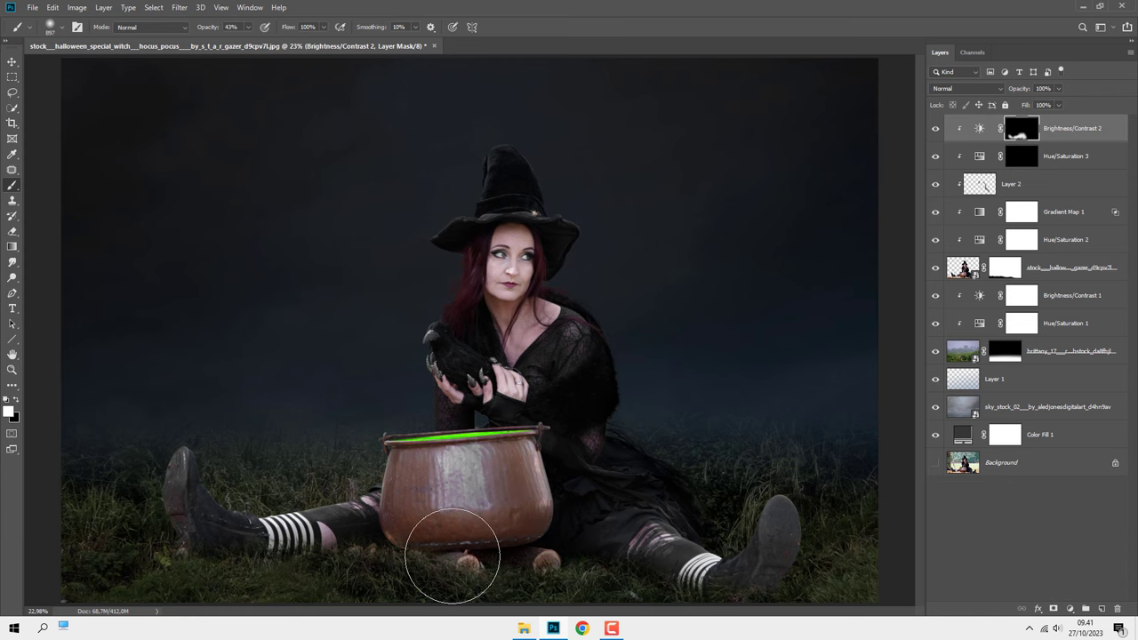
# Step: Paint the mask white over the legs on both sides of the cauldron, then compare
pyautogui.keyDown('alt'); pyautogui.rightClick(569, 528); pyautogui.keyUp('alt')
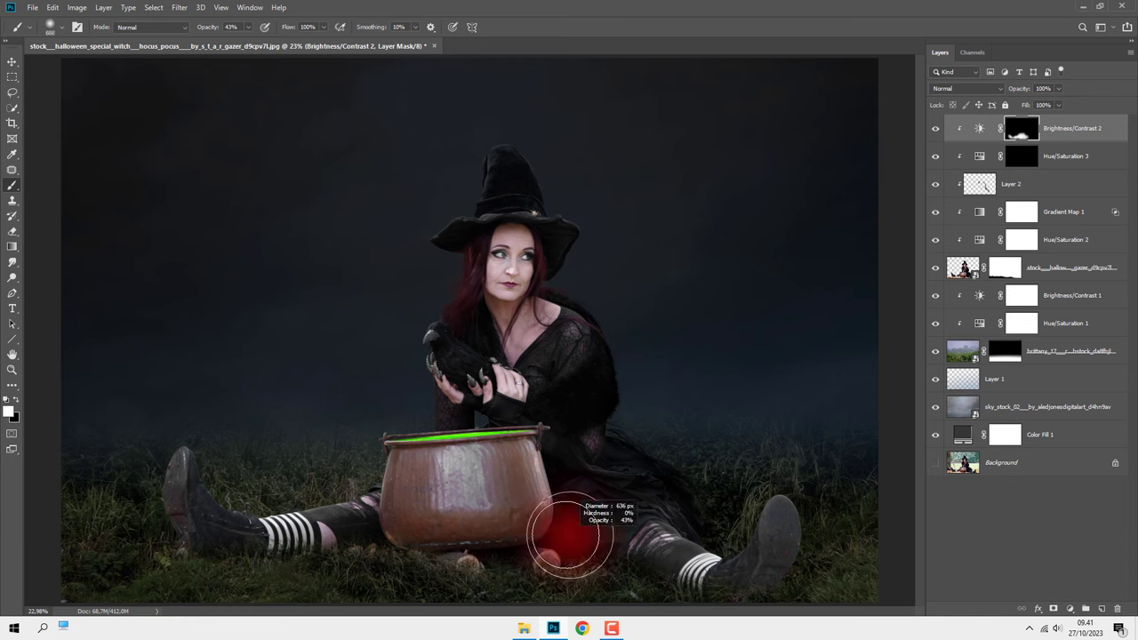
pyautogui.keyDown('alt'); pyautogui.rightClick(630, 546); pyautogui.keyUp('alt')
pyautogui.moveTo(717, 588)
pyautogui.mouseDown()
pyautogui.moveTo(782, 572)
pyautogui.moveTo(798, 535)
pyautogui.moveTo(790, 521)
pyautogui.moveTo(737, 591)
pyautogui.mouseUp()
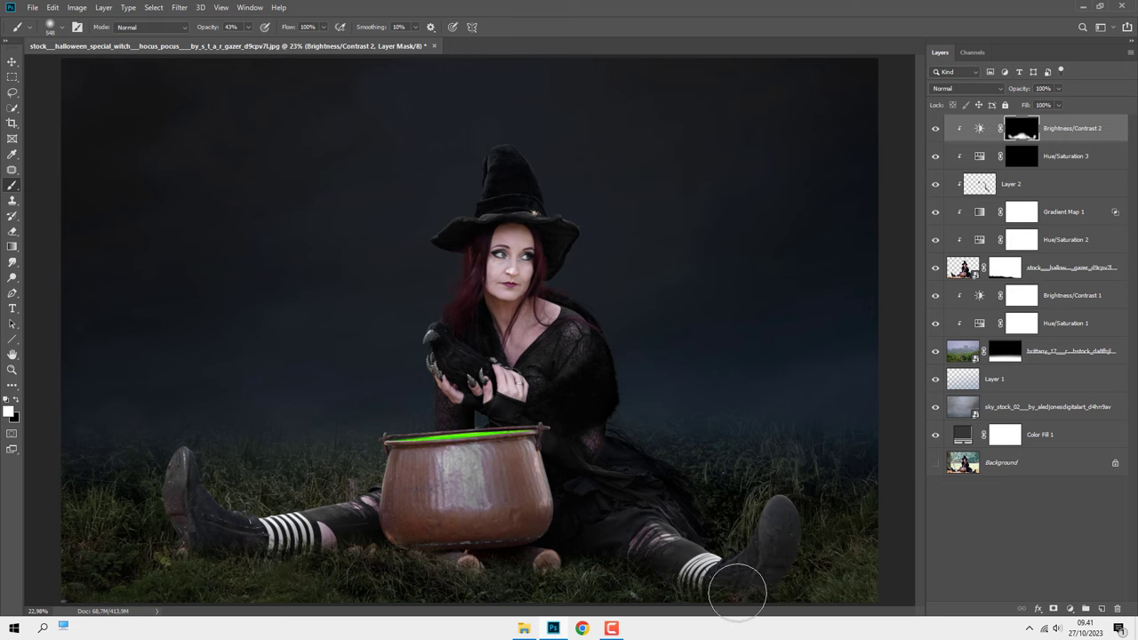
pyautogui.keyDown('alt'); pyautogui.rightClick(533, 520); pyautogui.keyUp('alt')
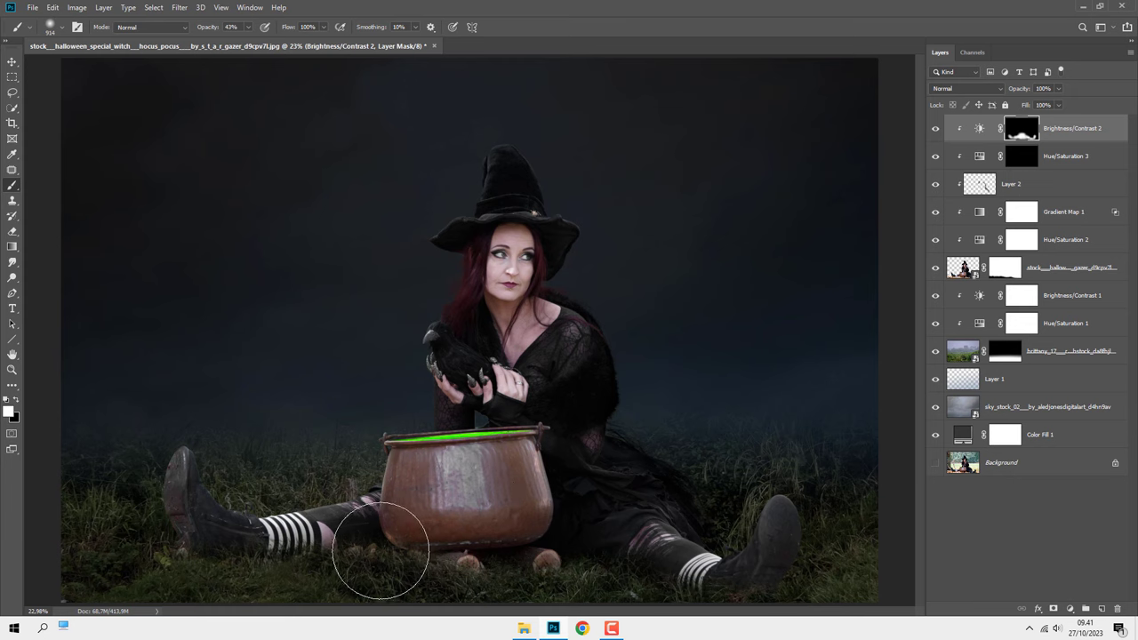
pyautogui.click(162, 529)
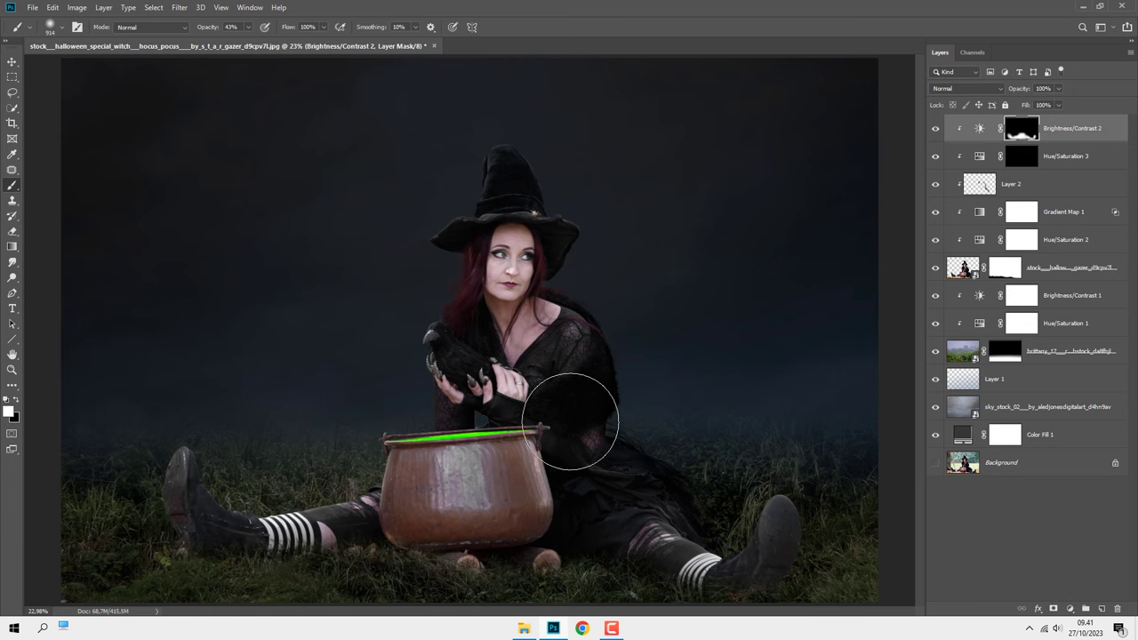
pyautogui.click(935, 128)
pyautogui.click(935, 128)
# Step: Add a clipped Layer 3 in Multiply mode with the cauldron's brown sampled as paint colour
pyautogui.hotkey('ctrl', '2')
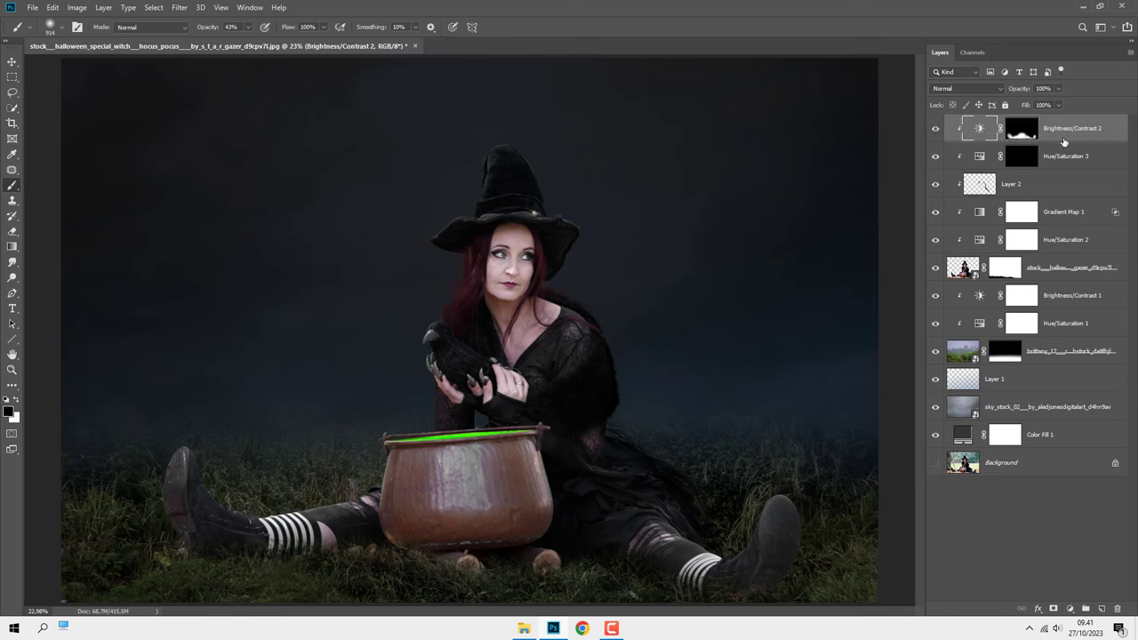
pyautogui.click(1102, 606)
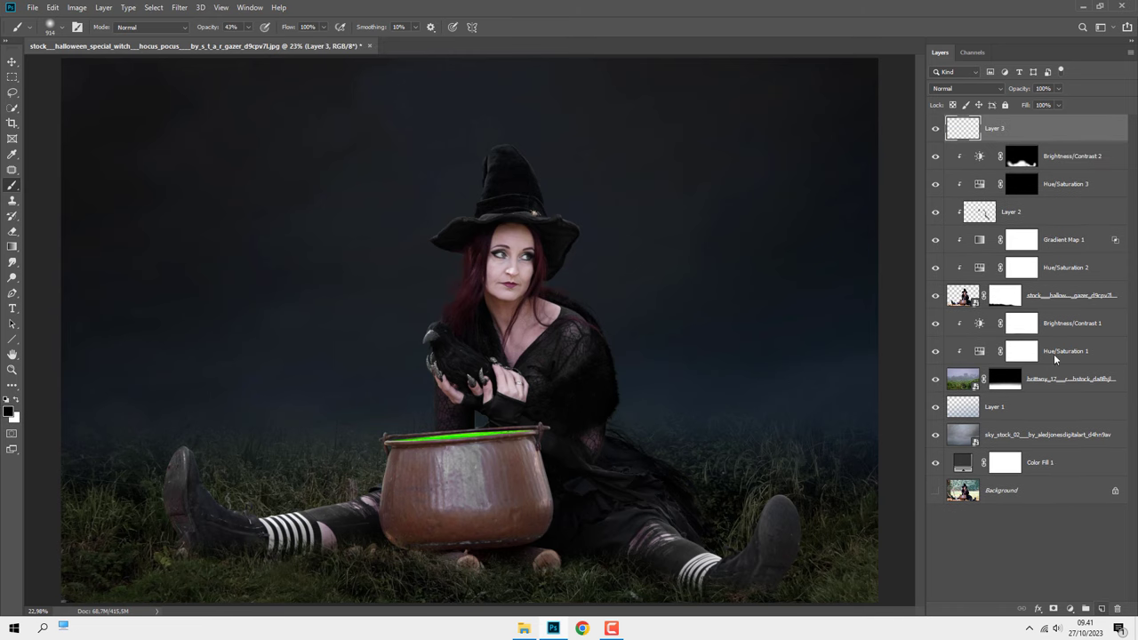
pyautogui.rightClick(1003, 130)
pyautogui.click(918, 340)
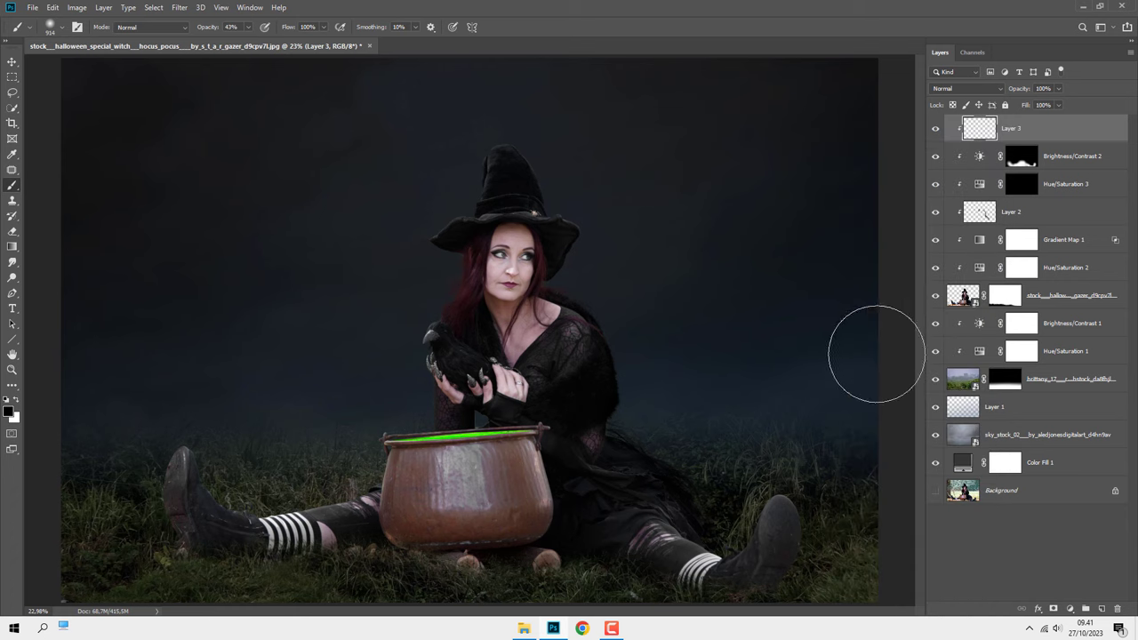
pyautogui.moveTo(487, 468); pyautogui.dragTo(449, 498)
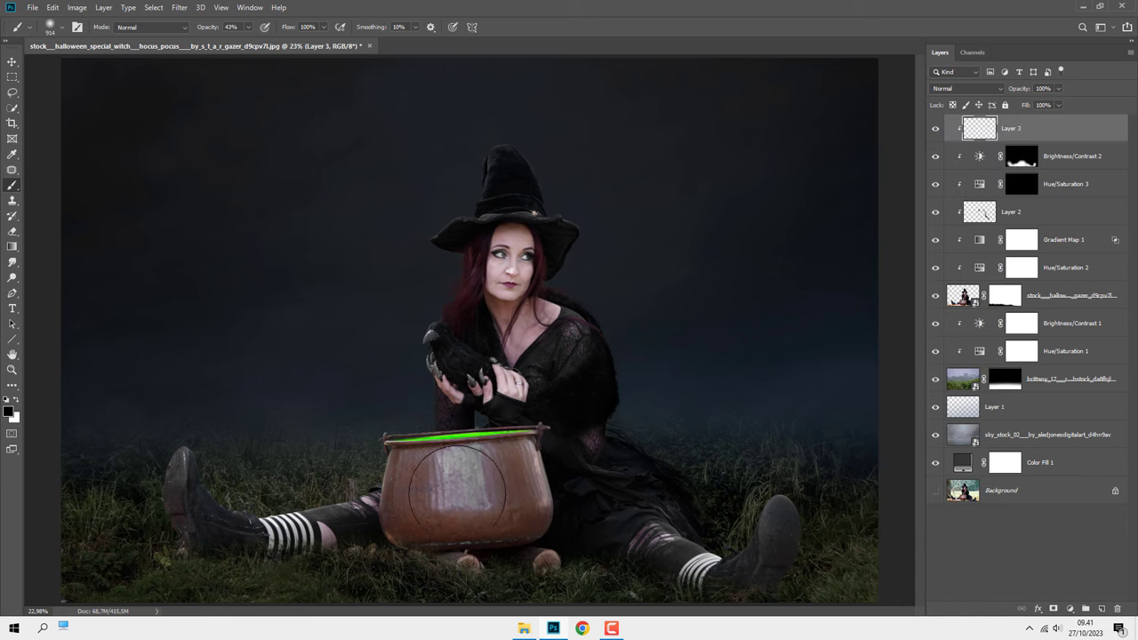
pyautogui.keyDown('alt'); pyautogui.click(438, 508); pyautogui.keyUp('alt')
pyautogui.click(952, 88)
pyautogui.click(953, 133)
# Step: Shade the cauldron's left, lower and right areas at 18% brush opacity
pyautogui.moveTo(238, 42); pyautogui.dragTo(234, 42)
pyautogui.moveTo(406, 482); pyautogui.dragTo(399, 533)
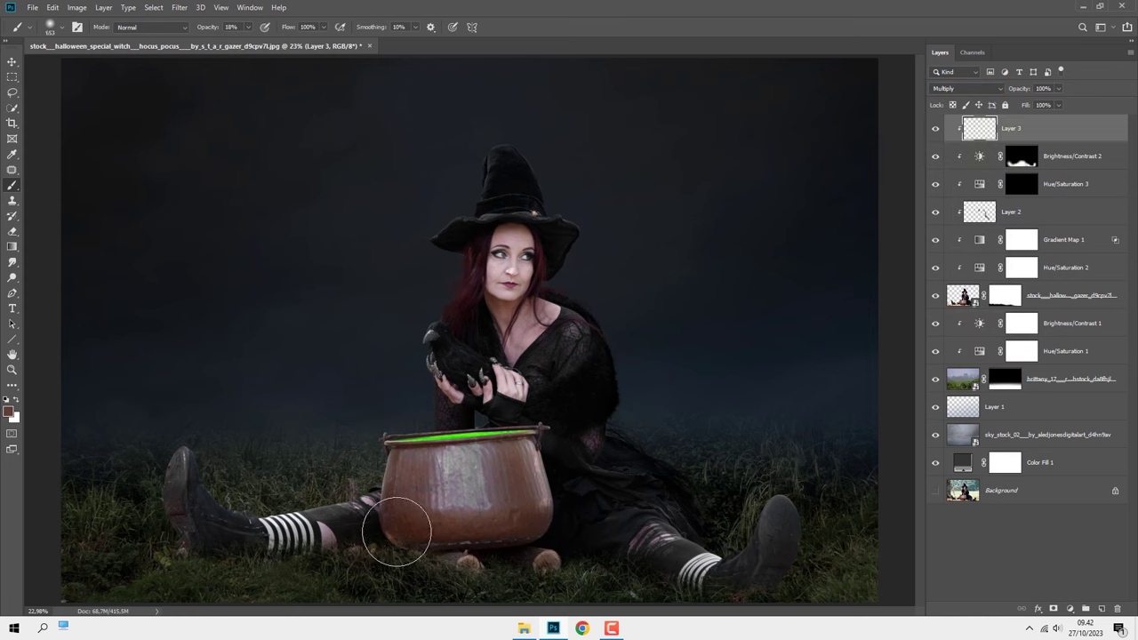
pyautogui.moveTo(407, 491)
pyautogui.mouseDown()
pyautogui.moveTo(515, 494)
pyautogui.moveTo(533, 527)
pyautogui.moveTo(418, 540)
pyautogui.moveTo(471, 533)
pyautogui.moveTo(475, 506)
pyautogui.moveTo(418, 508)
pyautogui.moveTo(406, 520)
pyautogui.moveTo(447, 545)
pyautogui.moveTo(541, 502)
pyautogui.moveTo(528, 472)
pyautogui.moveTo(528, 537)
pyautogui.mouseUp()
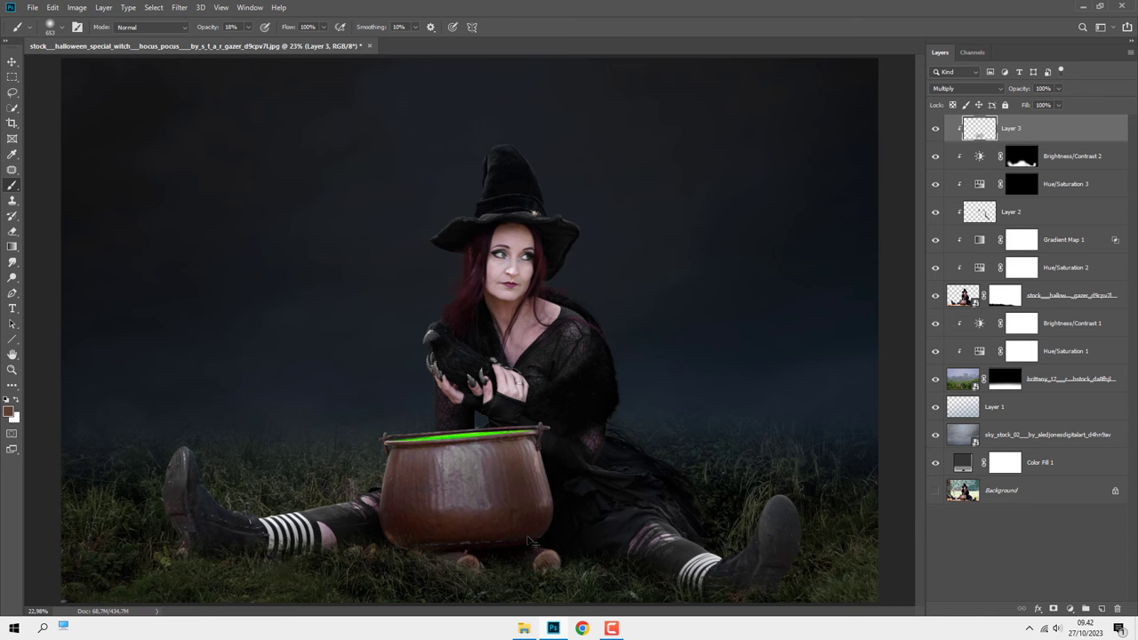
pyautogui.scroll(-2, 527, 538)
pyautogui.scroll(1, 524, 533)
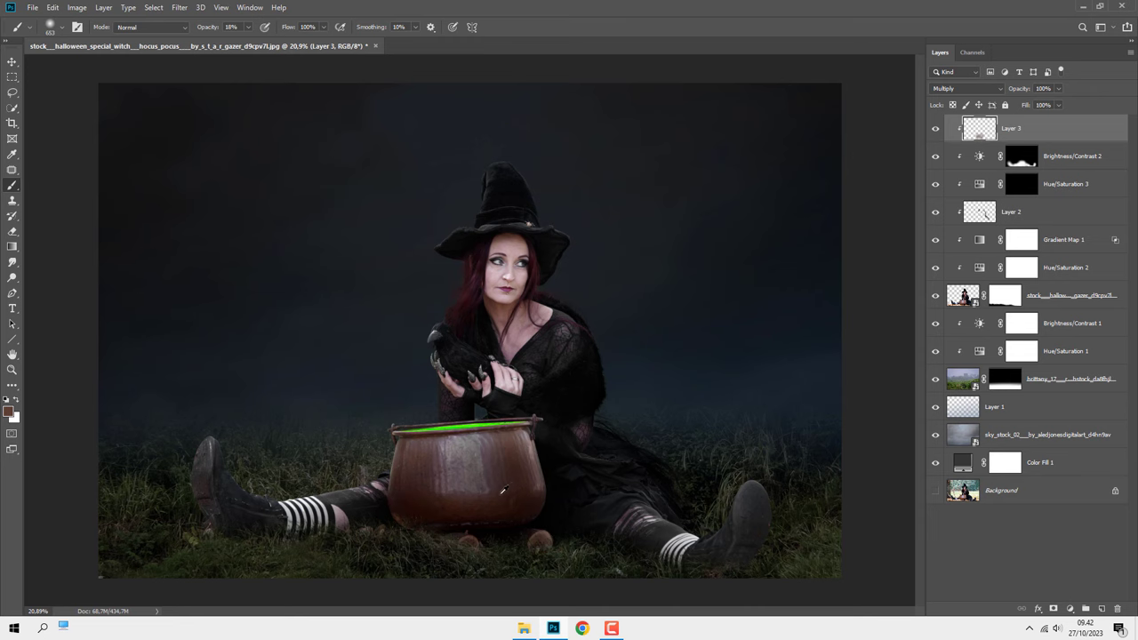
pyautogui.scroll(1, 502, 489)
pyautogui.scroll(-1, 502, 488)
# Step: Add Hue/Saturation 4 clipped to the witch, colorized at hue 101 and saturation 66
pyautogui.press('v')
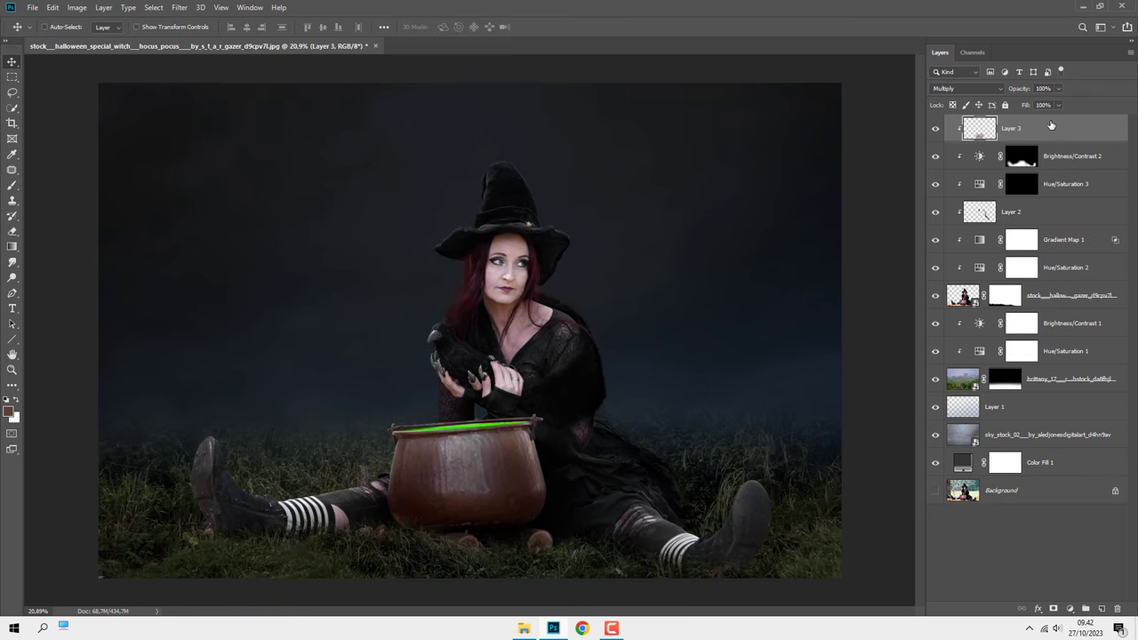
pyautogui.click(1069, 608)
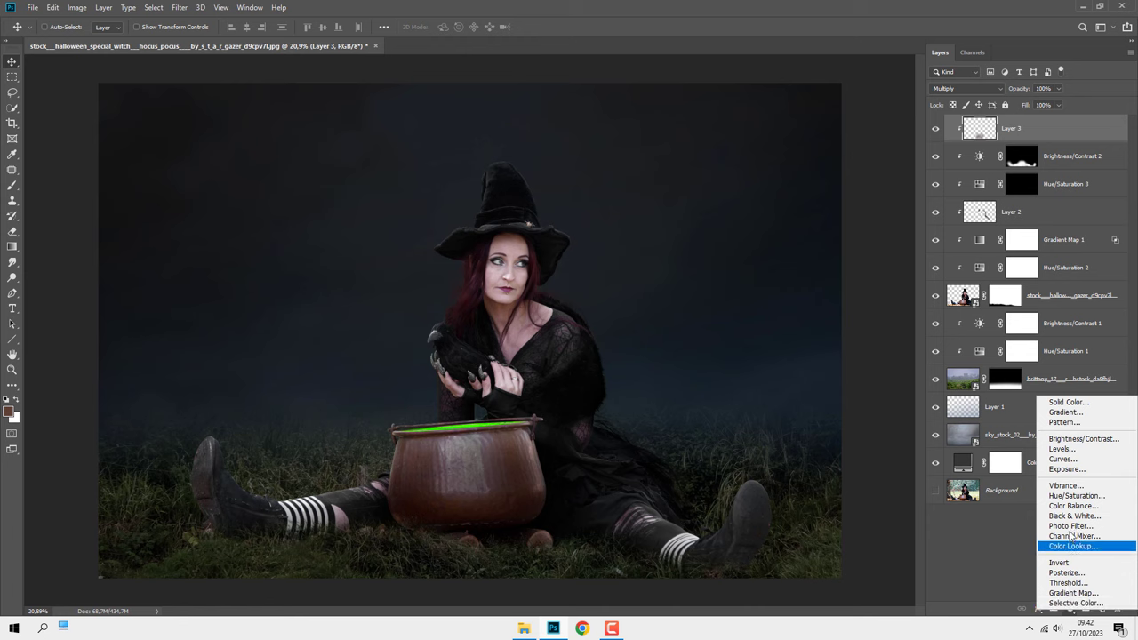
pyautogui.click(1074, 503)
pyautogui.click(831, 423)
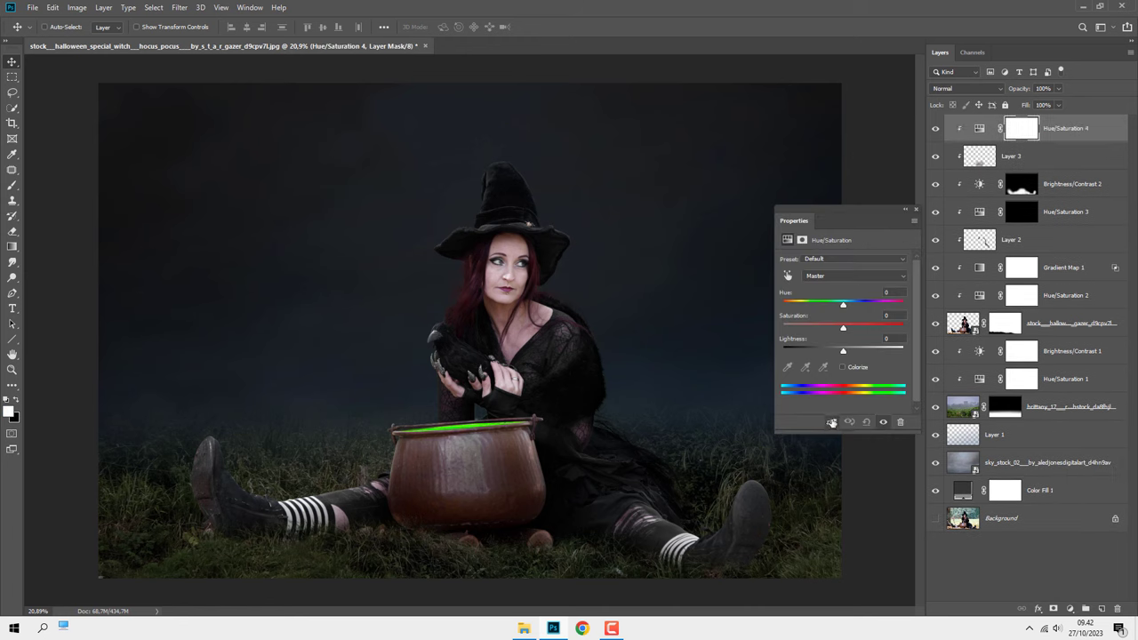
pyautogui.click(844, 369)
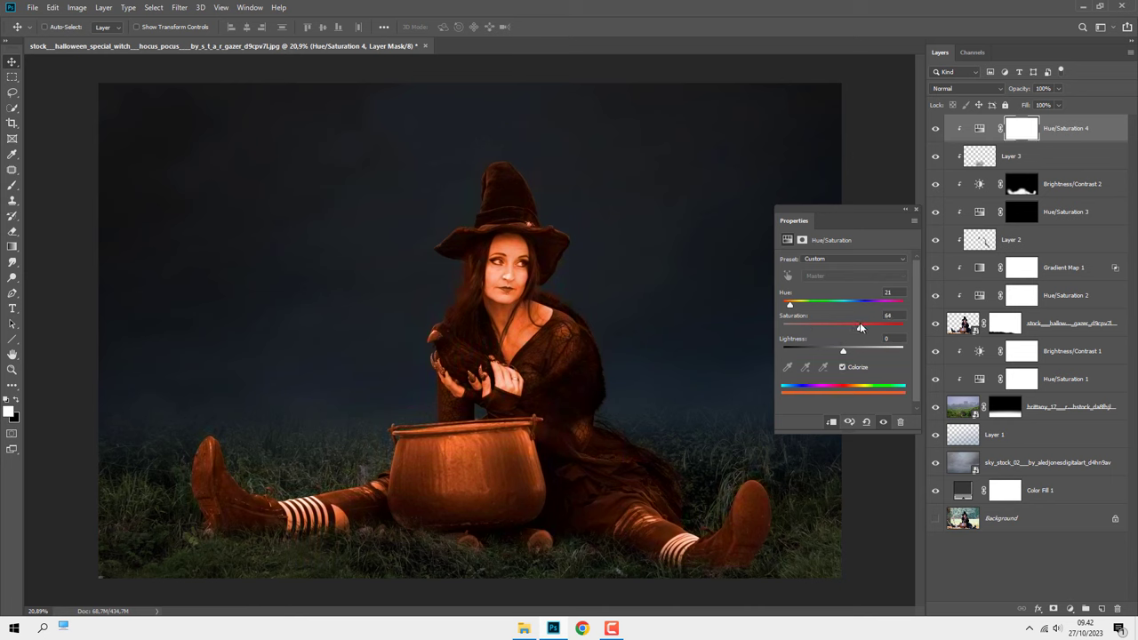
pyautogui.moveTo(856, 326); pyautogui.dragTo(862, 327)
pyautogui.moveTo(791, 306); pyautogui.dragTo(819, 313)
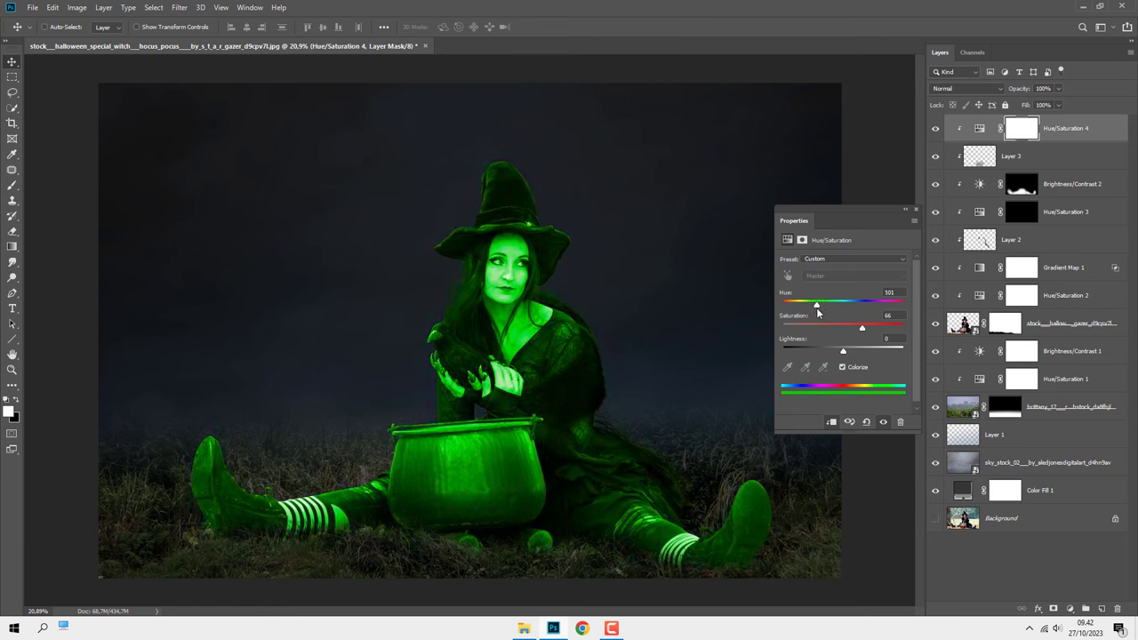
pyautogui.click(914, 211)
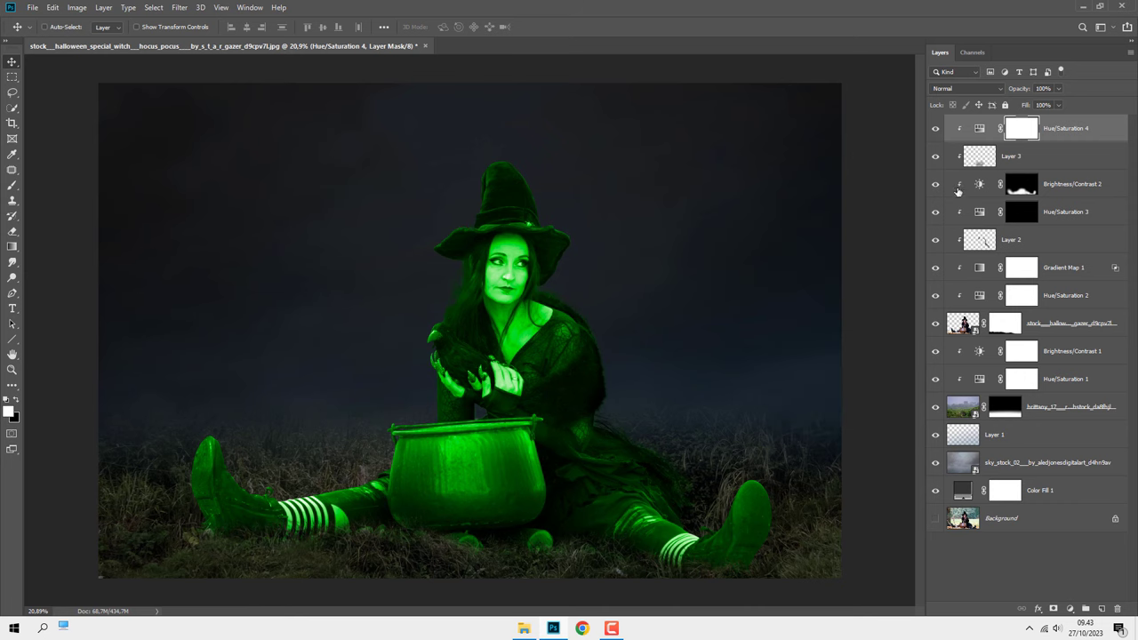
# Step: Set Hue/Saturation 4's Blend If Underlying Layer to a split 0/108 and 138/255 range
pyautogui.rightClick(1069, 140)
pyautogui.click(1022, 134)
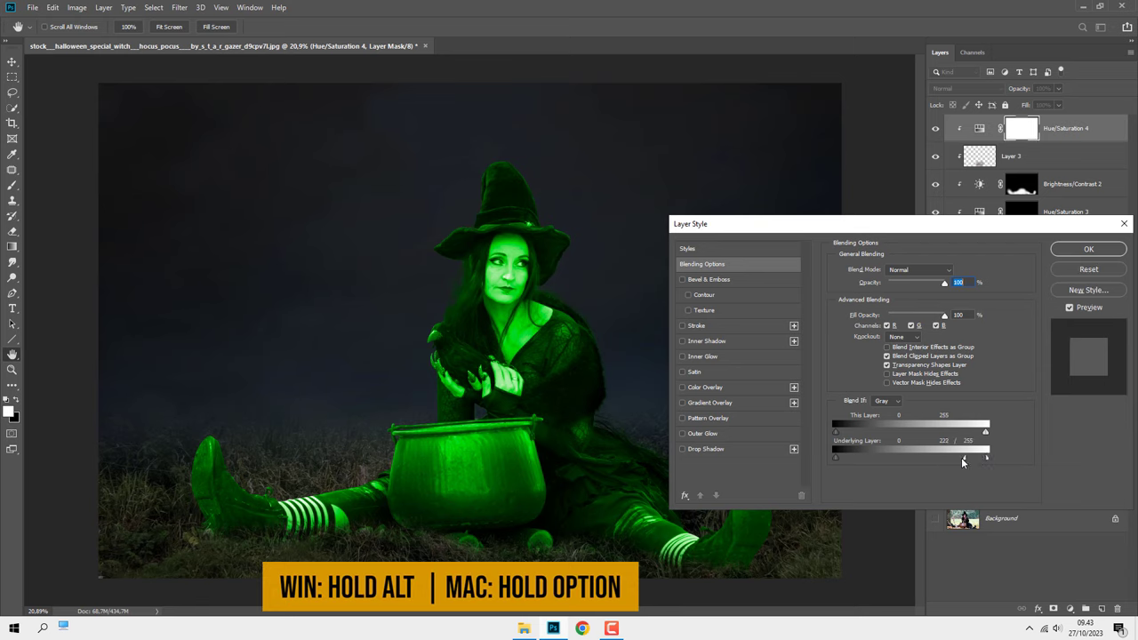
pyautogui.moveTo(926, 454); pyautogui.dragTo(907, 458)
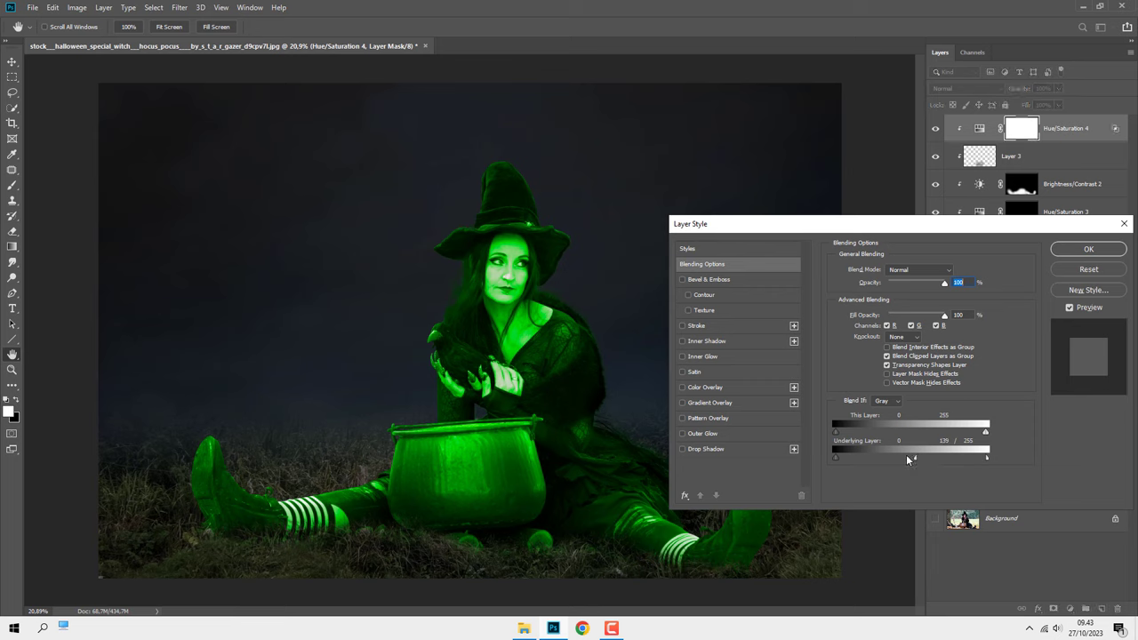
pyautogui.moveTo(837, 457); pyautogui.dragTo(890, 459)
pyautogui.moveTo(899, 457); pyautogui.dragTo(899, 457)
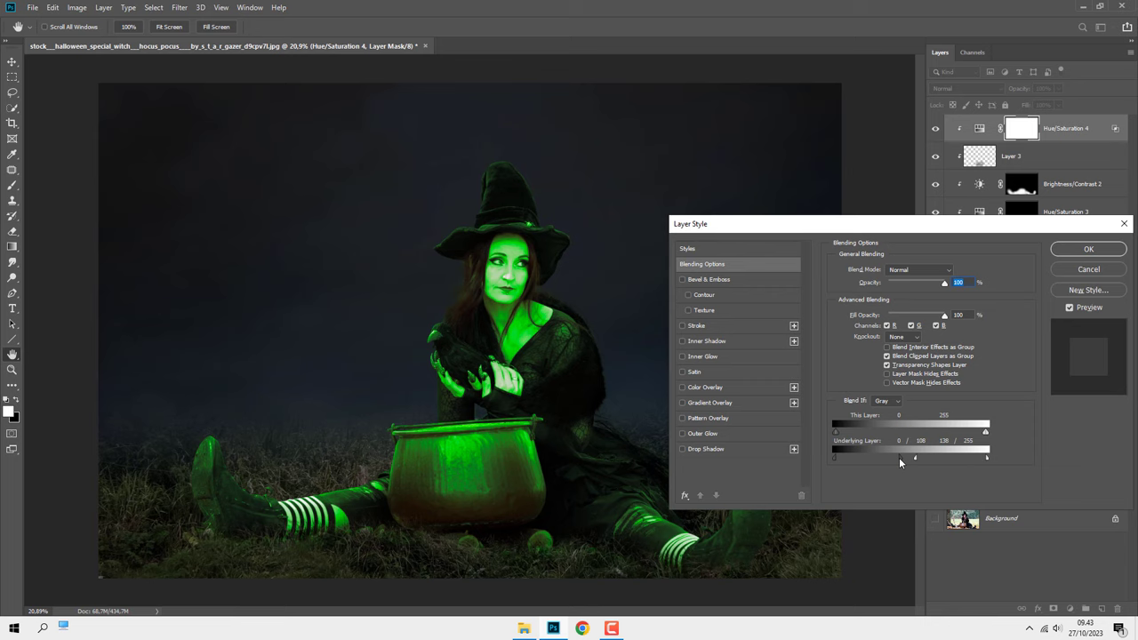
pyautogui.click(1063, 254)
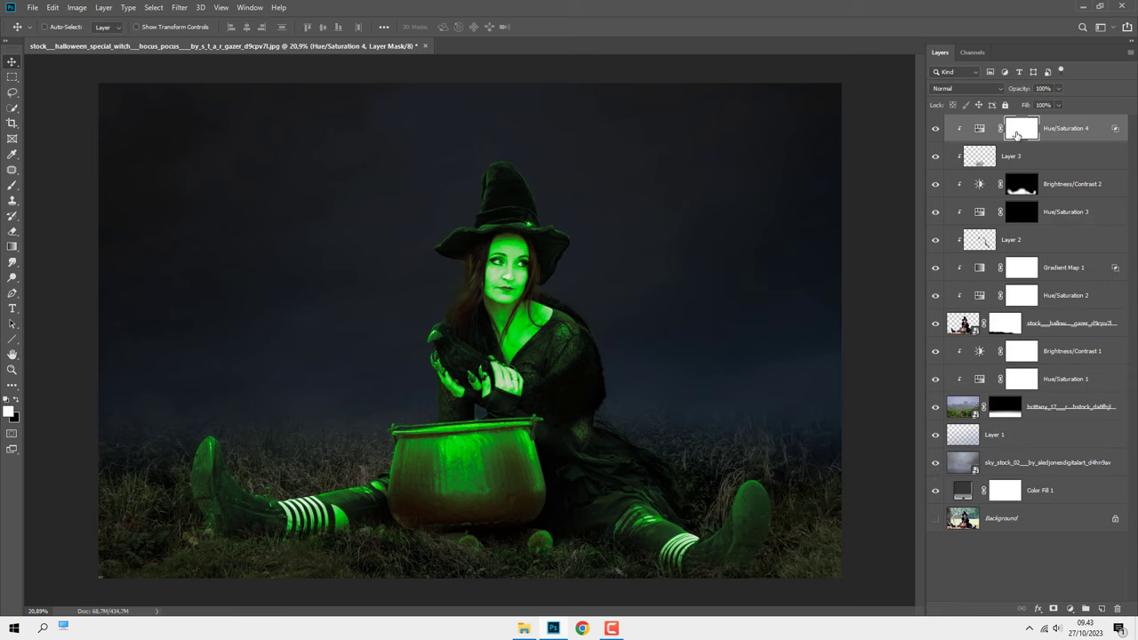
# Step: Invert Hue/Saturation 4's mask and paint the green glow back onto the cauldron and right boot toe
pyautogui.hotkey('ctrl', 'i')
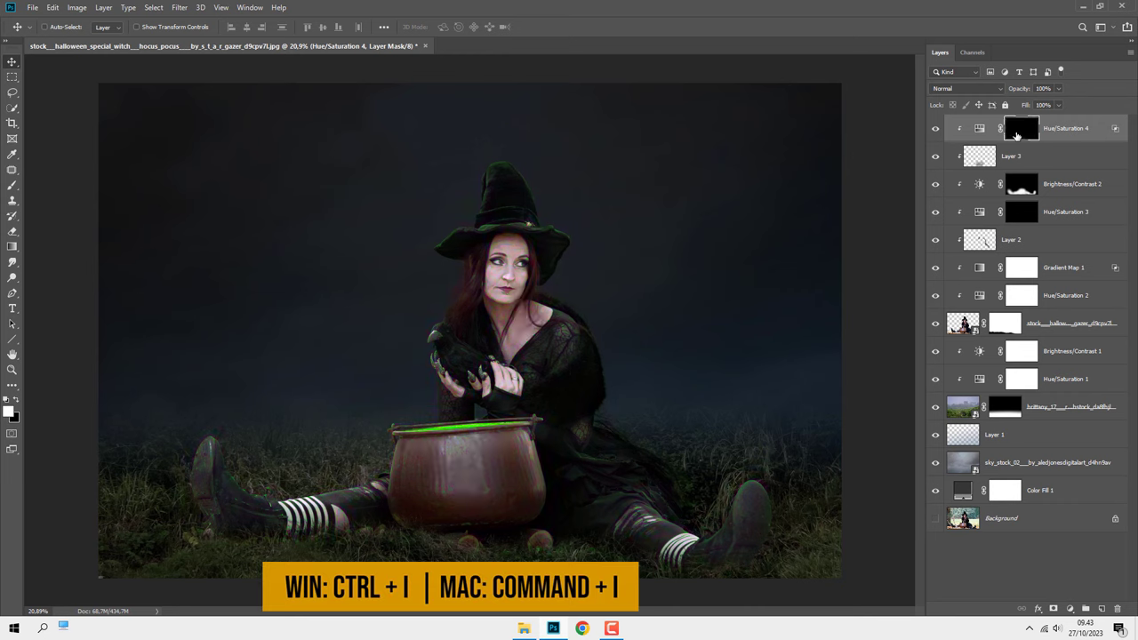
pyautogui.click(12, 185)
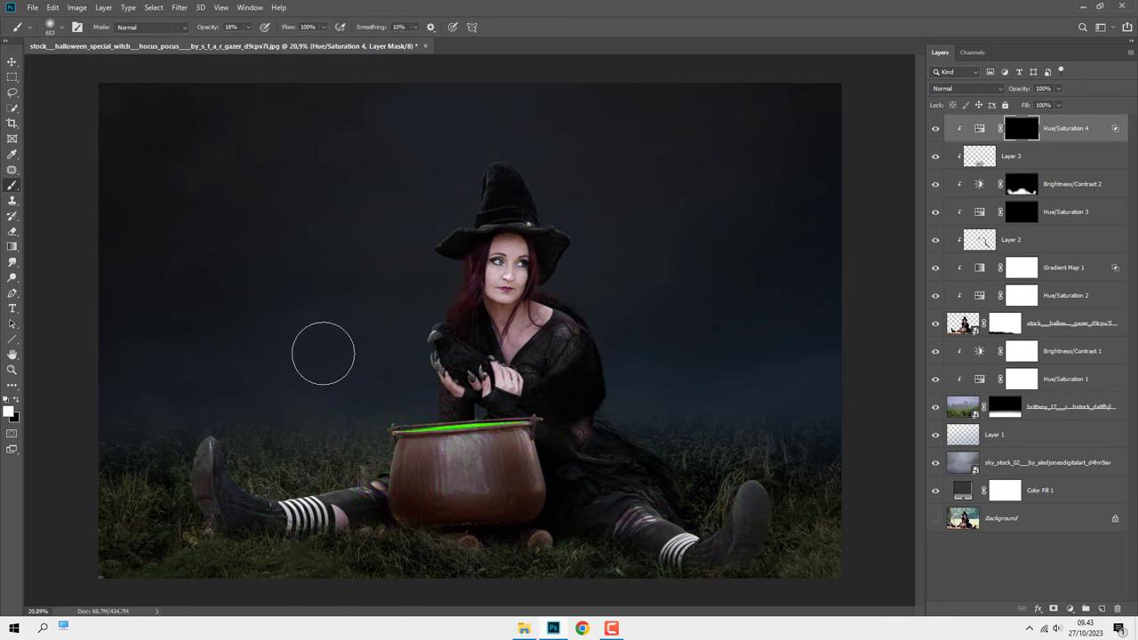
pyautogui.moveTo(498, 522)
pyautogui.mouseDown()
pyautogui.moveTo(515, 525)
pyautogui.moveTo(520, 482)
pyautogui.moveTo(508, 418)
pyautogui.moveTo(502, 453)
pyautogui.moveTo(394, 456)
pyautogui.moveTo(494, 459)
pyautogui.moveTo(534, 495)
pyautogui.moveTo(510, 481)
pyautogui.mouseUp()
pyautogui.scroll(1, 522, 526)
pyautogui.moveTo(649, 508); pyautogui.dragTo(628, 495)
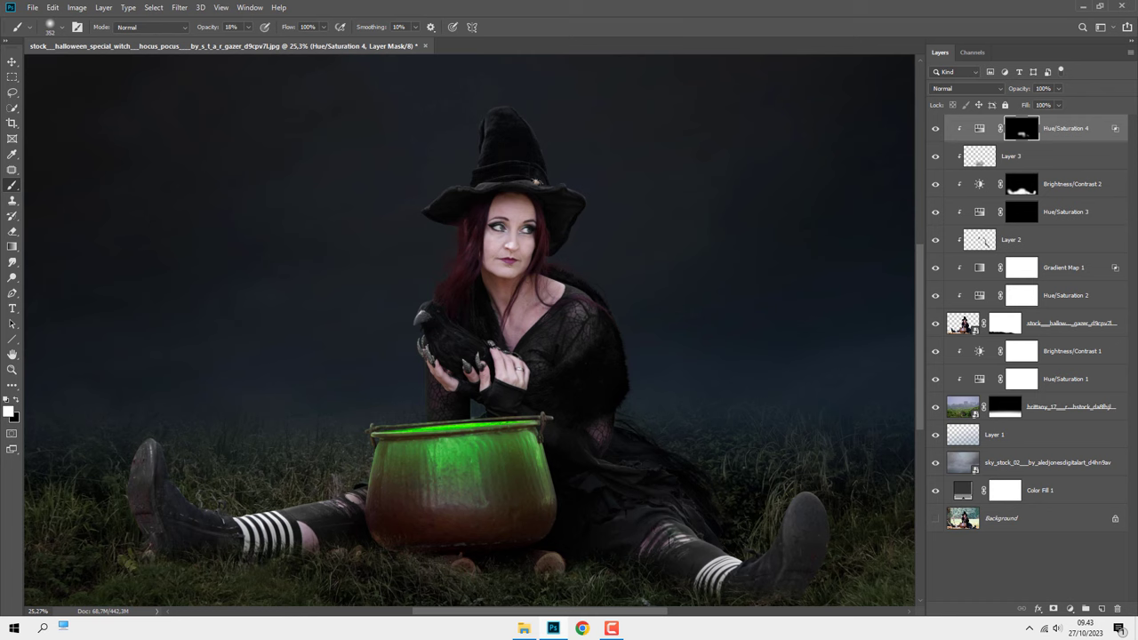
pyautogui.moveTo(725, 565)
pyautogui.mouseDown()
pyautogui.moveTo(770, 553)
pyautogui.moveTo(812, 482)
pyautogui.moveTo(783, 508)
pyautogui.mouseUp()
# Step: Paint faint green glow onto the left boot toe with a smaller brush
pyautogui.press(']')
pyautogui.press(']')
pyautogui.press(']')
pyautogui.press('[')
pyautogui.press('[')
pyautogui.press('[')
pyautogui.moveTo(157, 436)
pyautogui.mouseDown()
pyautogui.moveTo(173, 462)
pyautogui.moveTo(158, 437)
pyautogui.mouseUp()
pyautogui.press('[')
pyautogui.moveTo(184, 451); pyautogui.dragTo(155, 436)
# Step: Paint green glow onto the hand and claws, then at 10% onto the crow and dress
pyautogui.keyDown('alt'); pyautogui.rightClick(462, 430); pyautogui.keyUp('alt')
pyautogui.moveTo(475, 418); pyautogui.dragTo(476, 371)
pyautogui.press('1')
pyautogui.moveTo(445, 333); pyautogui.dragTo(456, 270)
pyautogui.moveTo(527, 319)
pyautogui.mouseDown()
pyautogui.moveTo(564, 346)
pyautogui.moveTo(579, 385)
pyautogui.moveTo(589, 356)
pyautogui.moveTo(505, 411)
pyautogui.moveTo(437, 407)
pyautogui.mouseUp()
pyautogui.click(1060, 129)
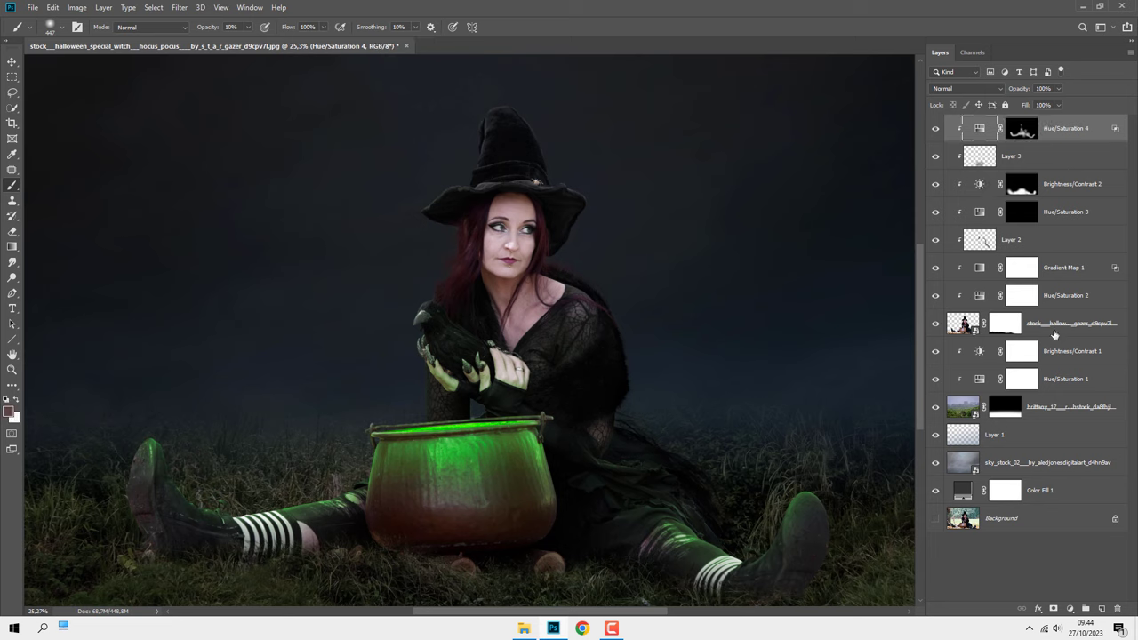
pyautogui.click(1069, 608)
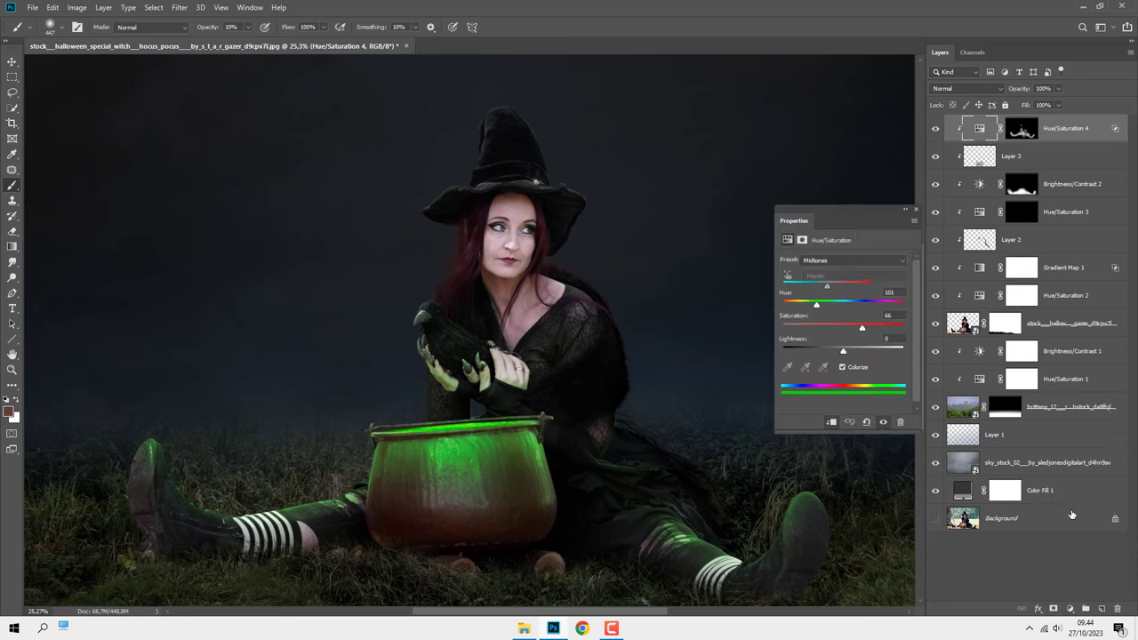
# Step: Add a clipped Color Balance layer with Midtones red +24, green +61, yellow -48
pyautogui.click(1062, 514)
pyautogui.click(835, 423)
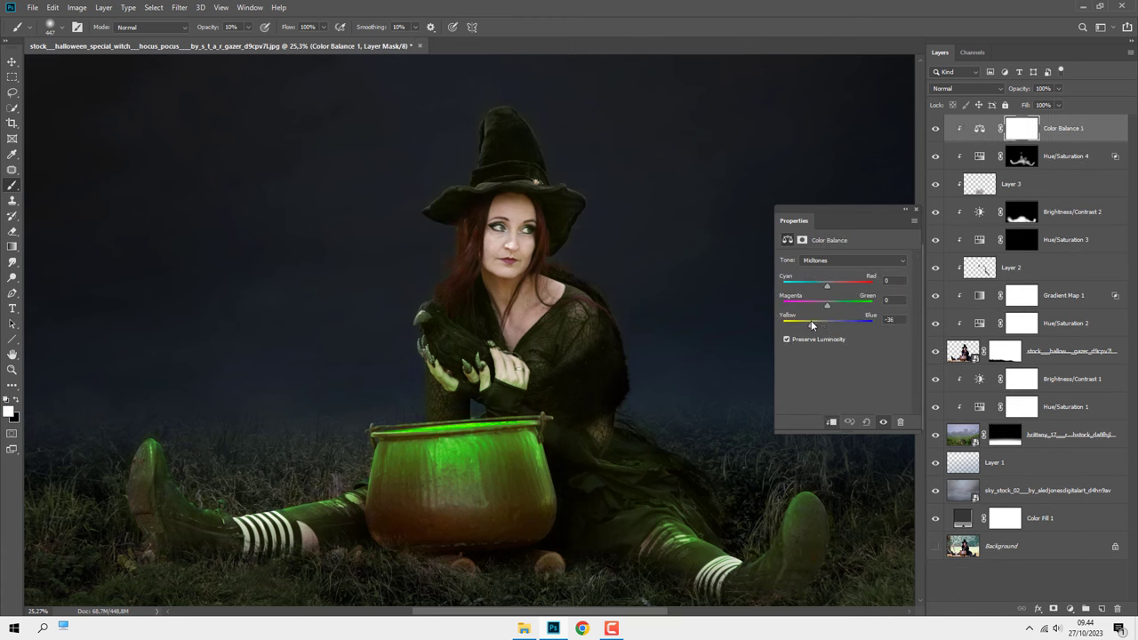
pyautogui.moveTo(814, 320); pyautogui.dragTo(845, 307)
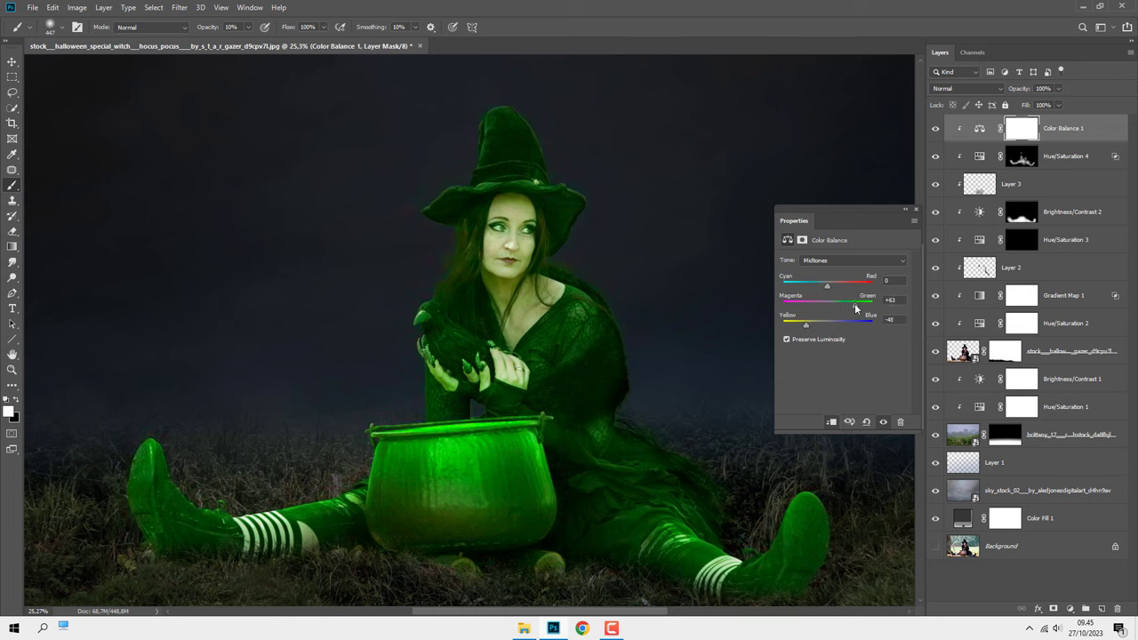
pyautogui.click(834, 288)
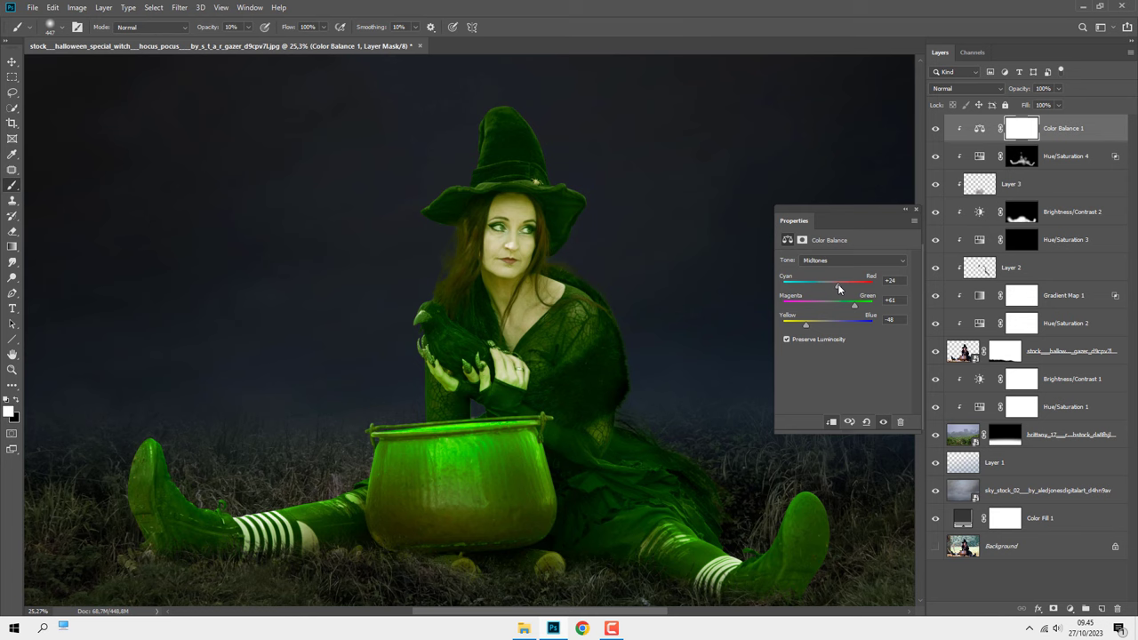
# Step: Shift Shadows toward blue (+8) and Highlights toward yellow (-24) and green (+3)
pyautogui.click(835, 260)
pyautogui.click(833, 266)
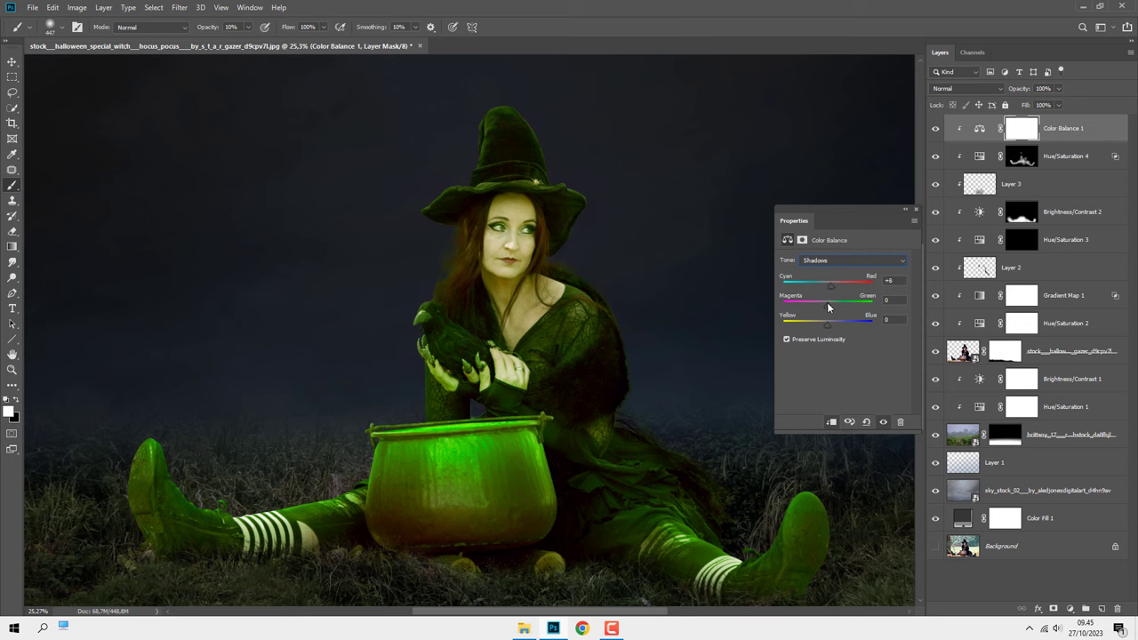
pyautogui.moveTo(826, 304); pyautogui.dragTo(828, 312)
pyautogui.click(830, 260)
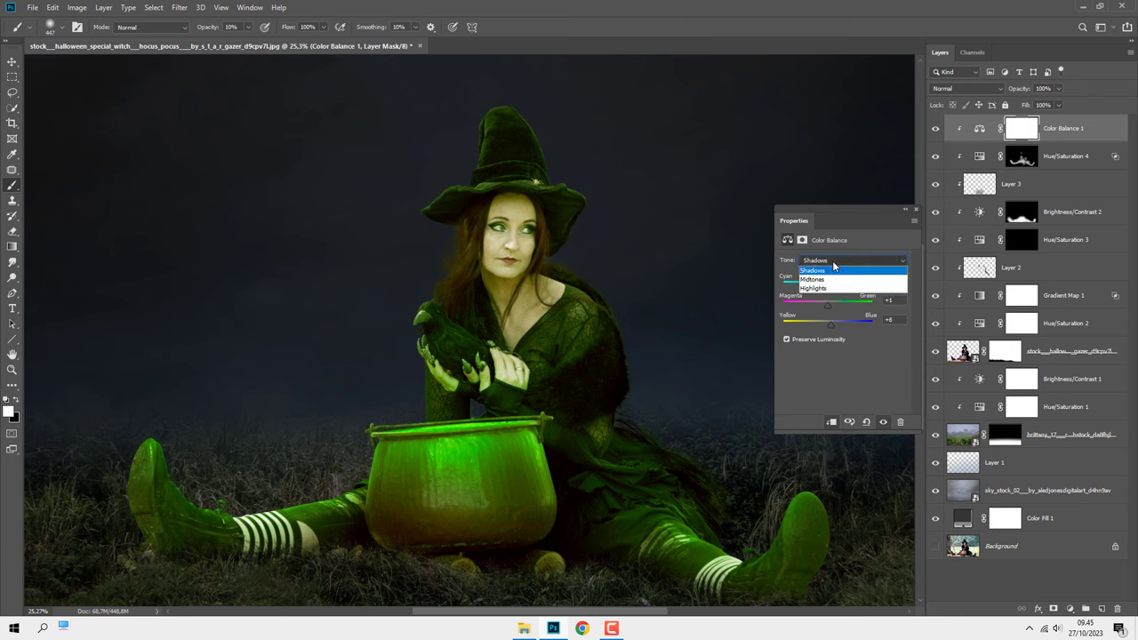
pyautogui.click(832, 285)
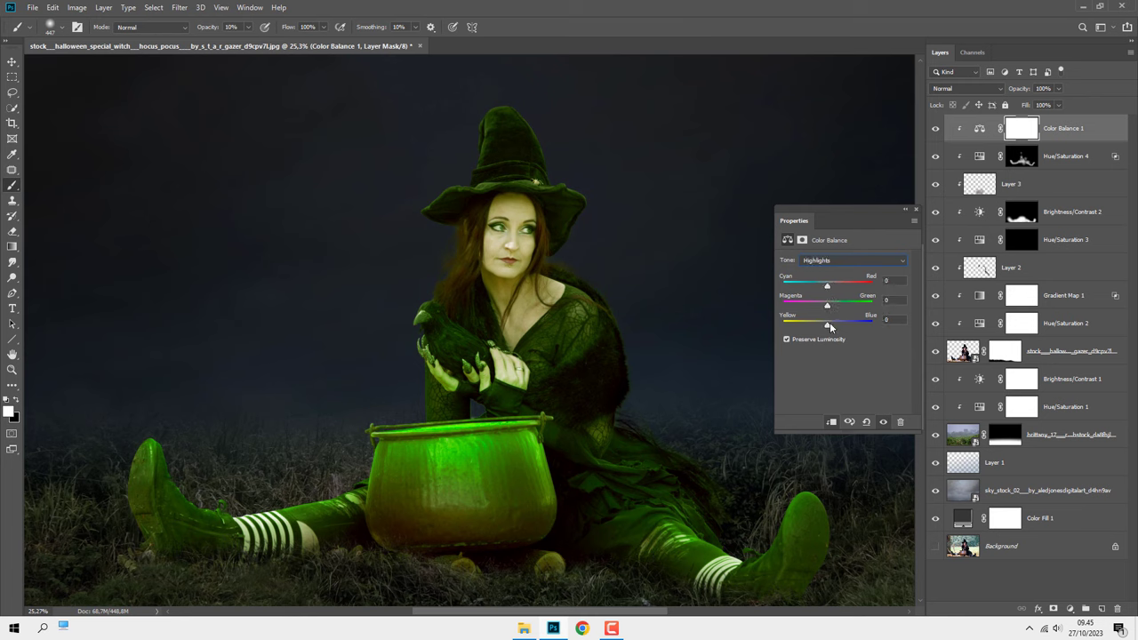
pyautogui.moveTo(827, 307); pyautogui.dragTo(828, 306)
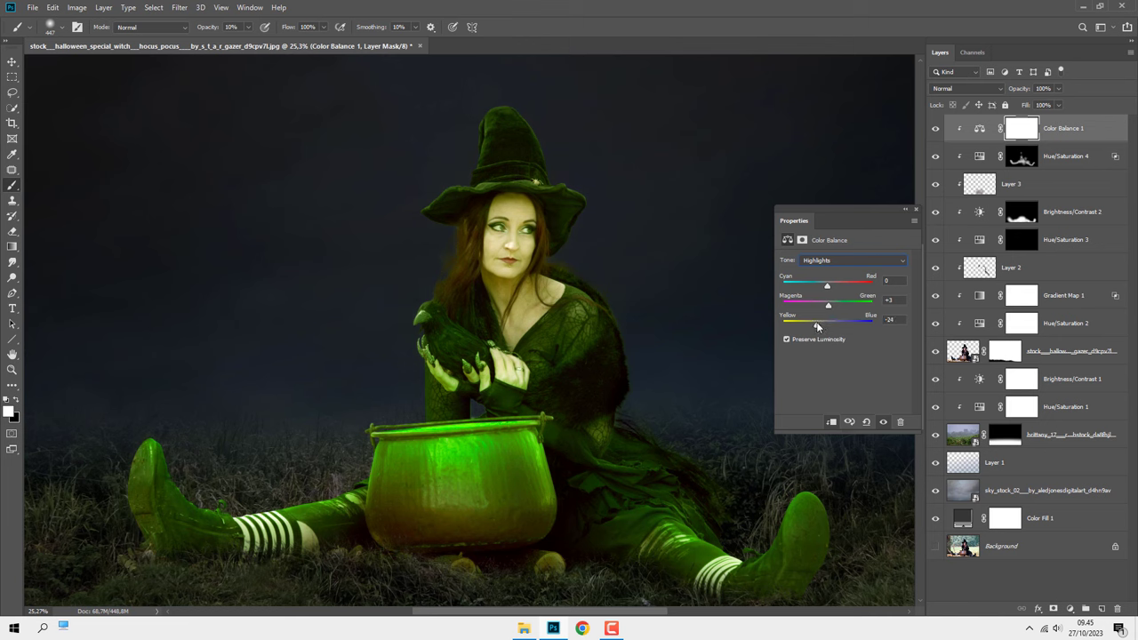
pyautogui.click(916, 211)
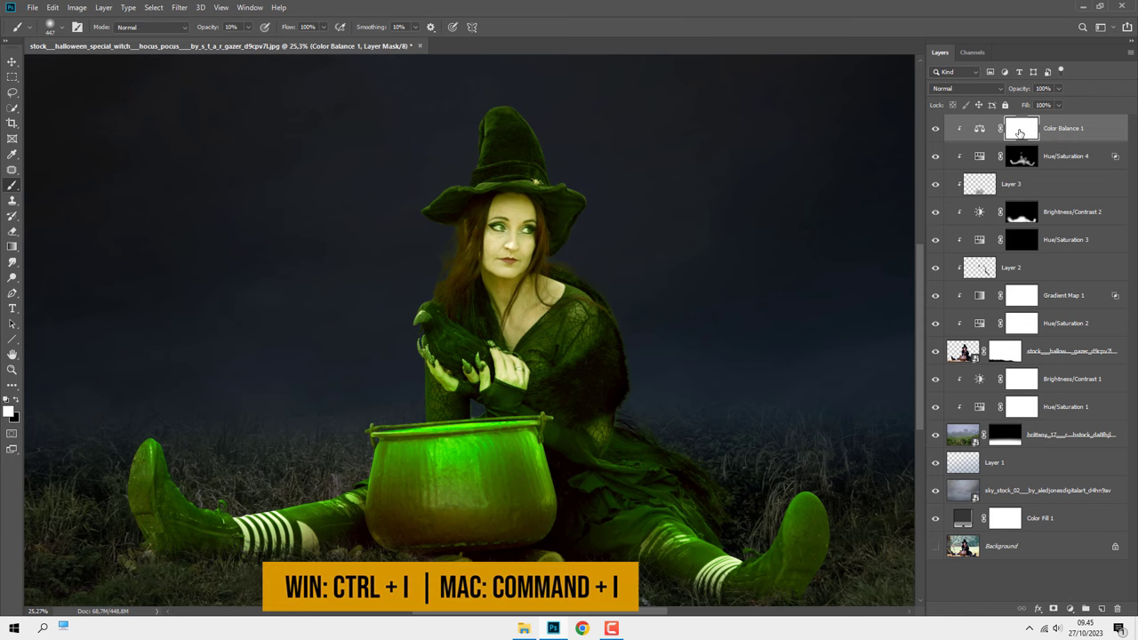
# Step: Invert the Color Balance 1 mask and softly paint the grade back near the cauldron at 5% opacity
pyautogui.hotkey('ctrl', 'i')
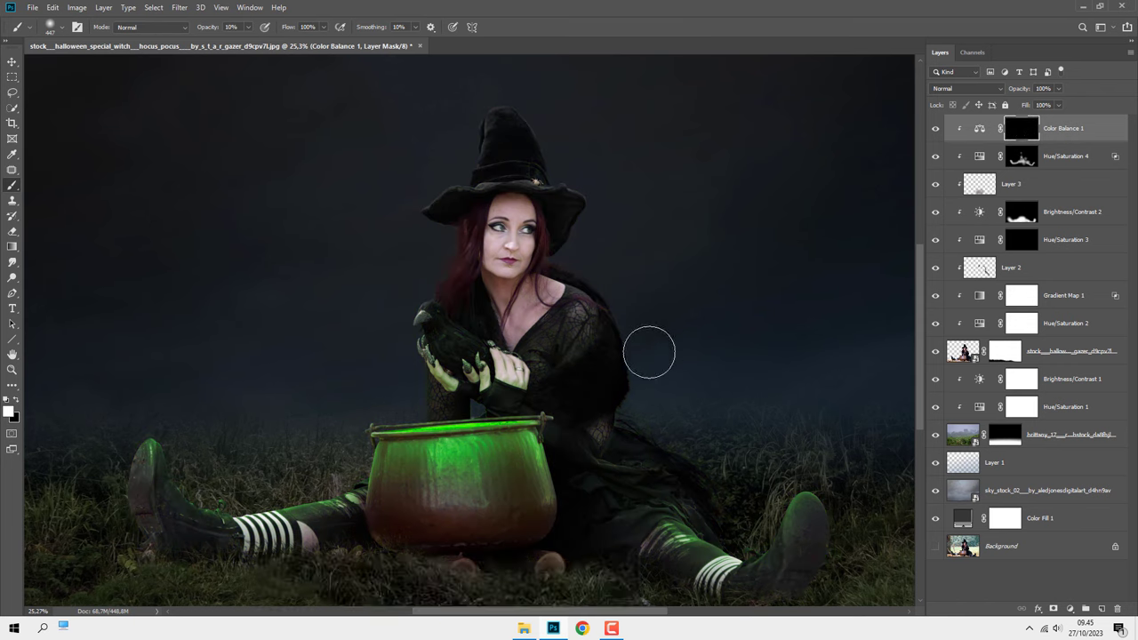
pyautogui.click(249, 29)
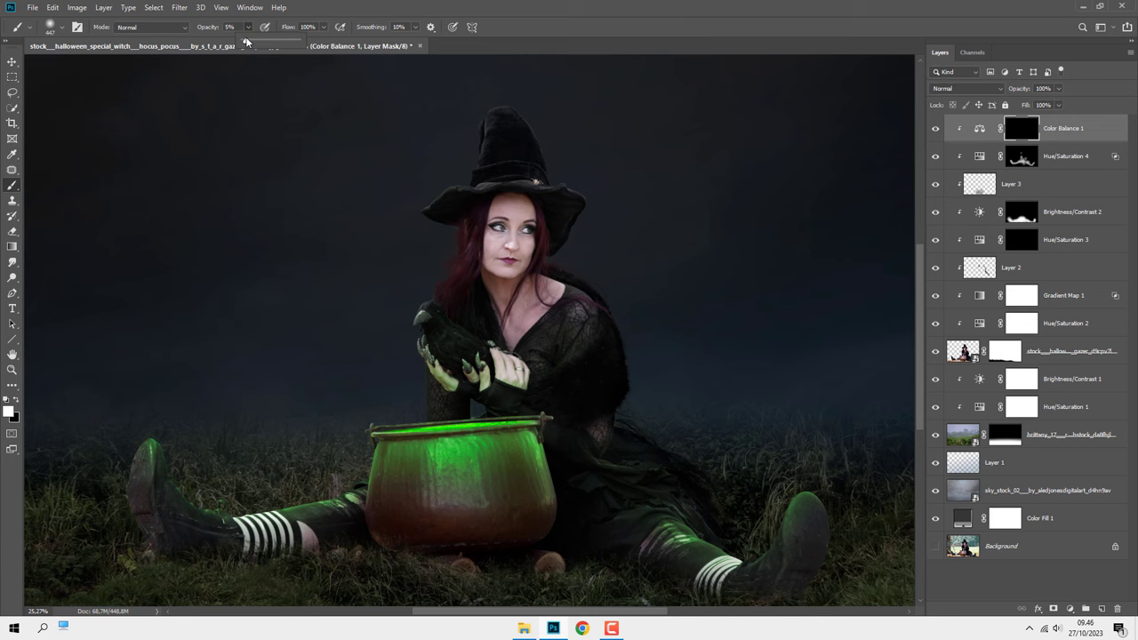
pyautogui.moveTo(391, 457)
pyautogui.mouseDown()
pyautogui.moveTo(338, 489)
pyautogui.moveTo(266, 496)
pyautogui.moveTo(204, 482)
pyautogui.moveTo(165, 457)
pyautogui.mouseUp()
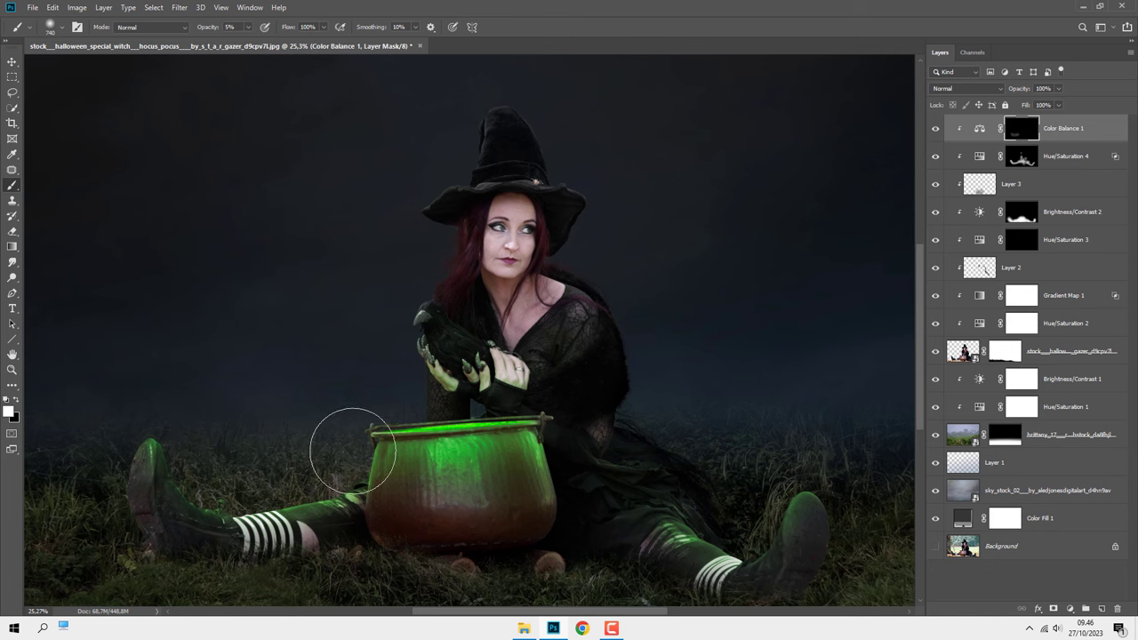
pyautogui.moveTo(353, 452)
pyautogui.mouseDown()
pyautogui.moveTo(500, 406)
pyautogui.moveTo(560, 348)
pyautogui.moveTo(579, 419)
pyautogui.moveTo(564, 451)
pyautogui.moveTo(505, 458)
pyautogui.moveTo(631, 492)
pyautogui.mouseUp()
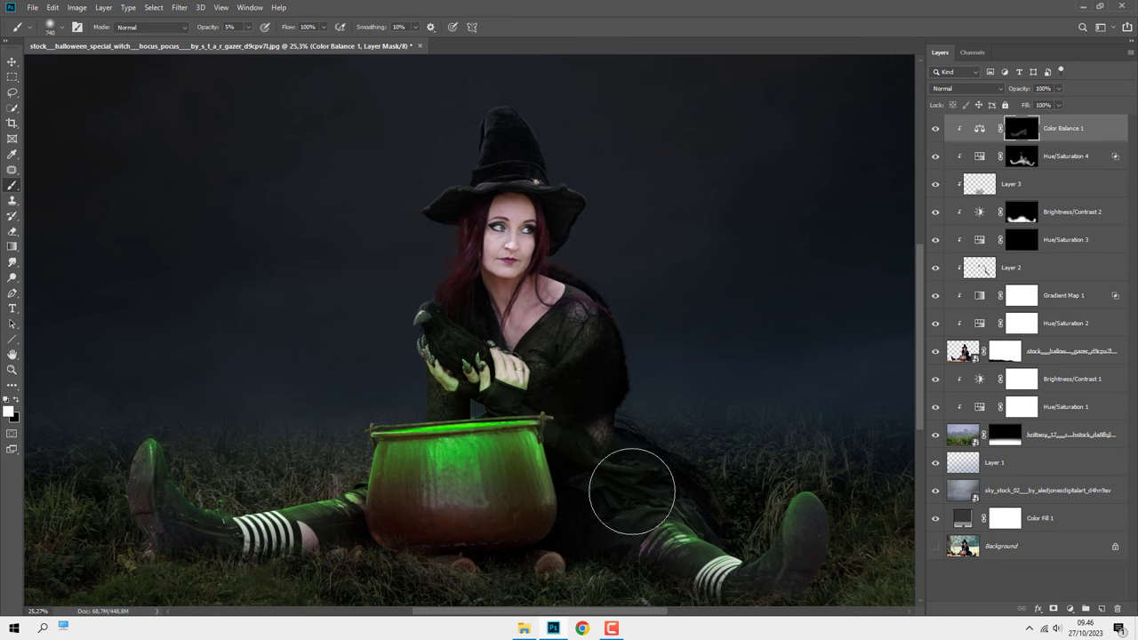
# Step: With a larger 10%-opacity brush, paint the grade over the hat and head, then compare on/off
pyautogui.moveTo(625, 447)
pyautogui.mouseDown()
pyautogui.moveTo(662, 457)
pyautogui.moveTo(584, 393)
pyautogui.moveTo(578, 325)
pyautogui.moveTo(534, 266)
pyautogui.moveTo(515, 285)
pyautogui.moveTo(474, 285)
pyautogui.mouseUp()
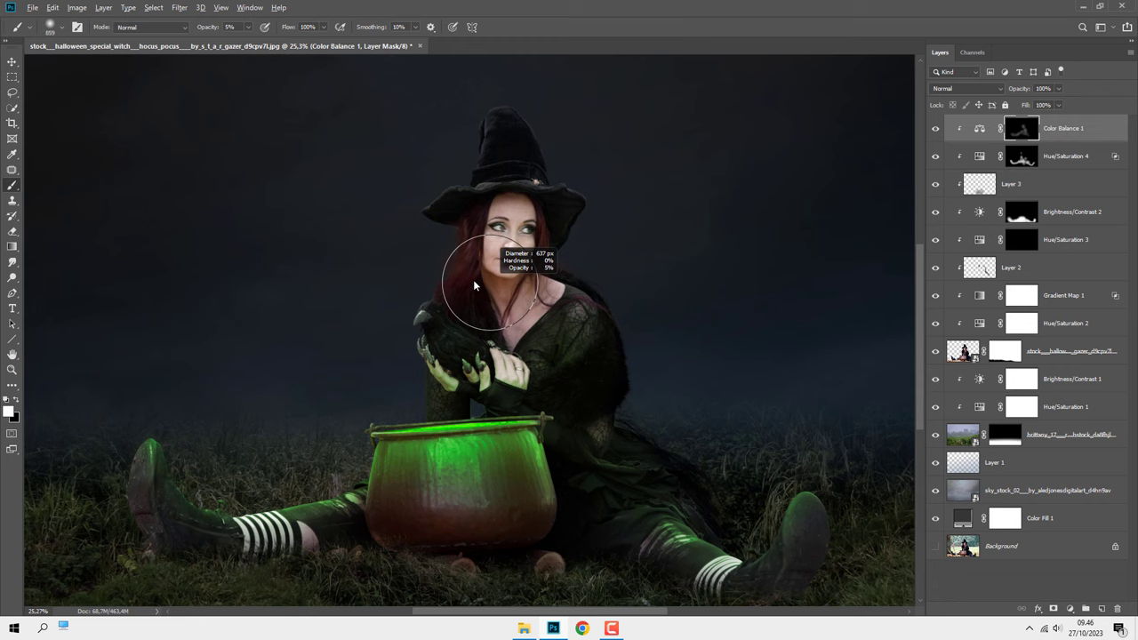
pyautogui.press('1')
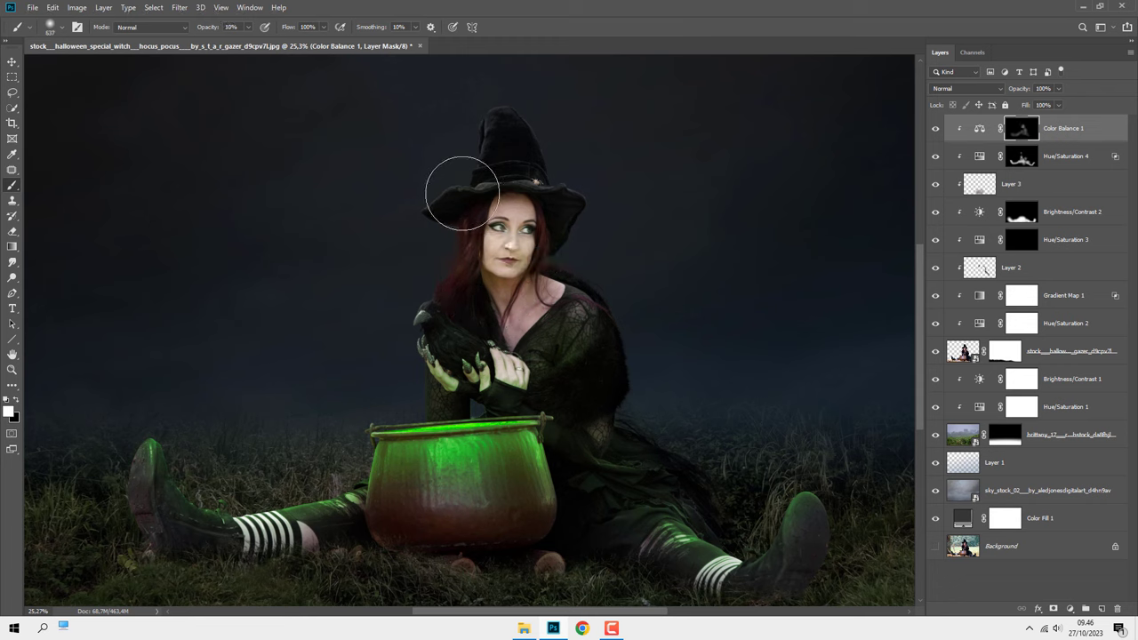
pyautogui.moveTo(463, 193)
pyautogui.mouseDown()
pyautogui.moveTo(467, 177)
pyautogui.moveTo(516, 177)
pyautogui.moveTo(569, 246)
pyautogui.moveTo(436, 330)
pyautogui.moveTo(495, 362)
pyautogui.moveTo(449, 391)
pyautogui.moveTo(572, 355)
pyautogui.moveTo(519, 306)
pyautogui.moveTo(511, 244)
pyautogui.moveTo(436, 326)
pyautogui.moveTo(436, 302)
pyautogui.moveTo(574, 406)
pyautogui.moveTo(659, 494)
pyautogui.moveTo(596, 508)
pyautogui.moveTo(648, 533)
pyautogui.moveTo(330, 495)
pyautogui.moveTo(370, 477)
pyautogui.moveTo(470, 330)
pyautogui.moveTo(457, 267)
pyautogui.moveTo(502, 267)
pyautogui.moveTo(554, 328)
pyautogui.moveTo(533, 317)
pyautogui.moveTo(583, 325)
pyautogui.moveTo(527, 333)
pyautogui.moveTo(382, 436)
pyautogui.moveTo(539, 396)
pyautogui.moveTo(462, 418)
pyautogui.moveTo(347, 480)
pyautogui.mouseUp()
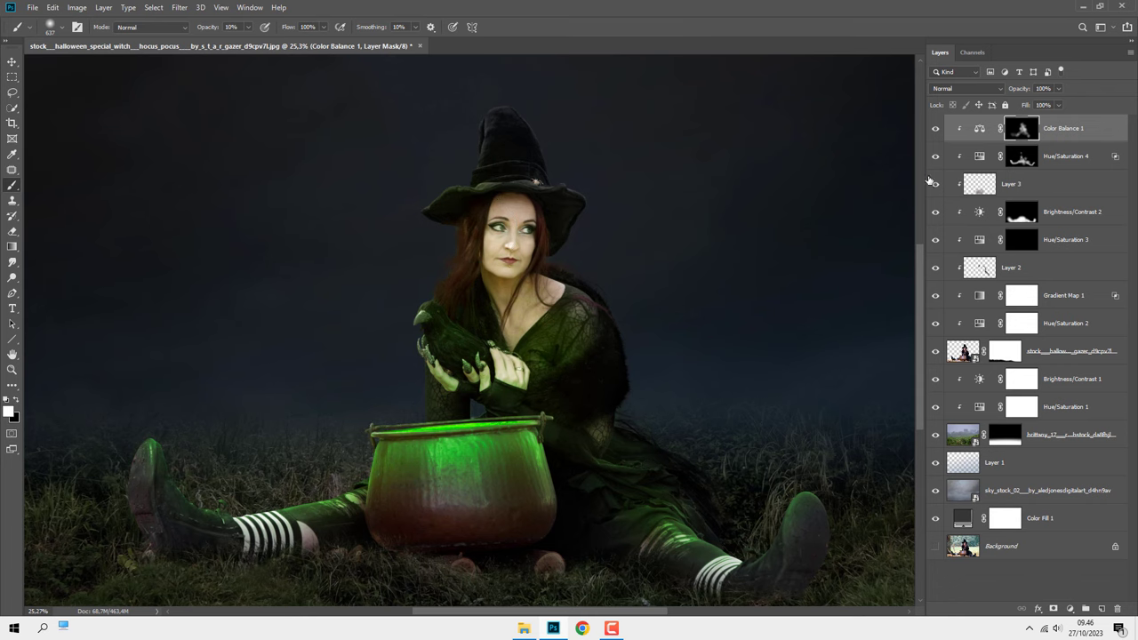
pyautogui.click(934, 129)
pyautogui.click(934, 129)
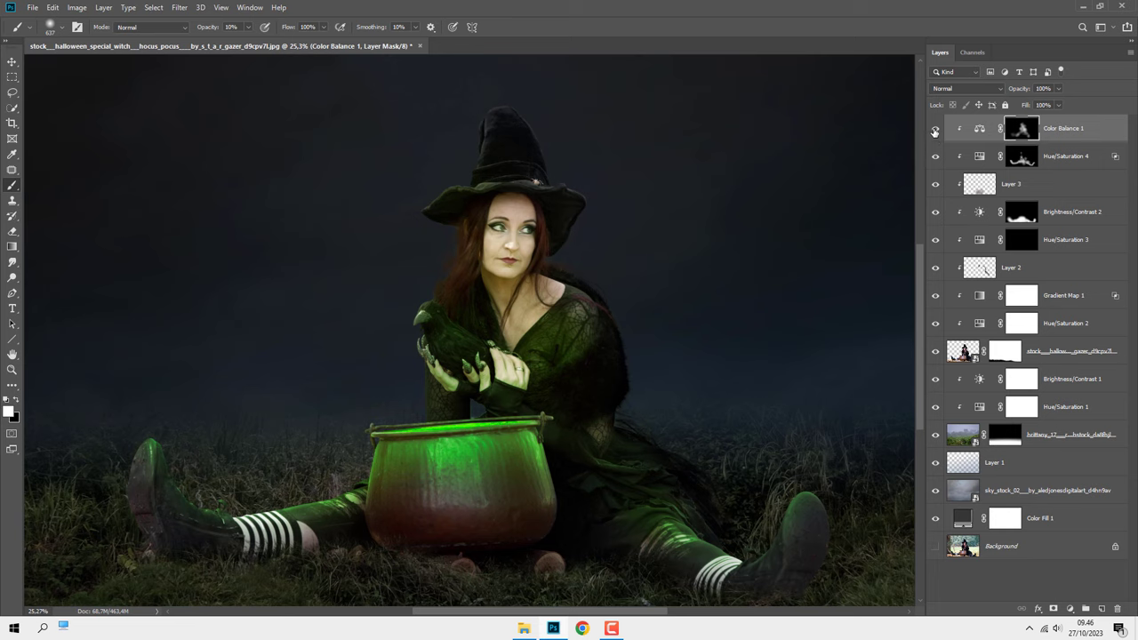
pyautogui.click(1069, 121)
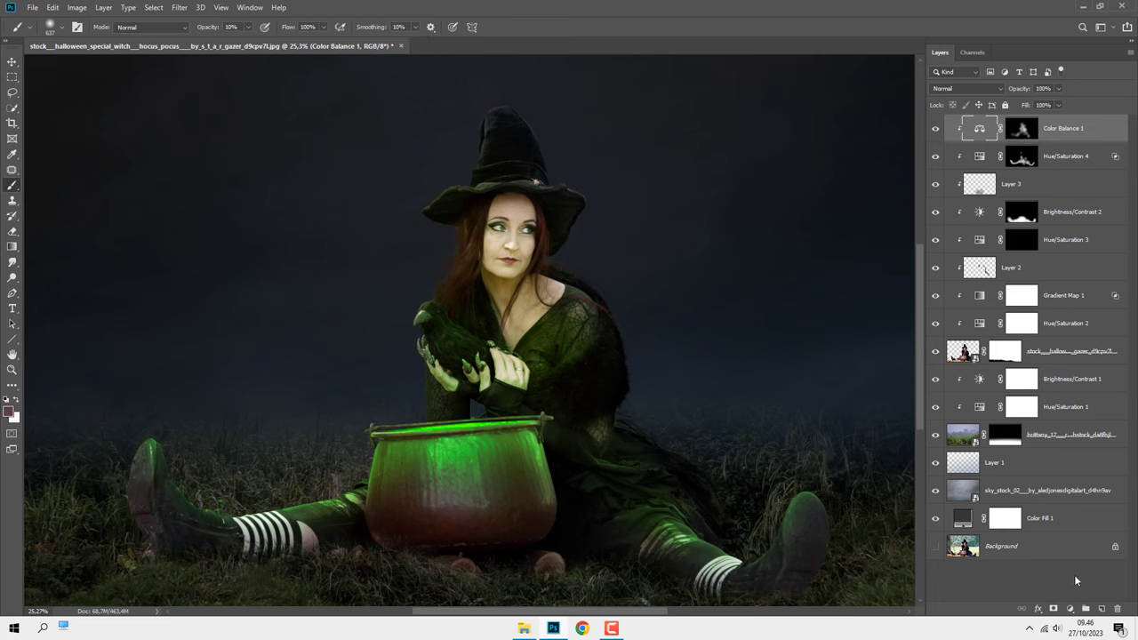
# Step: Add a clipped Hue/Saturation layer colorized brown in Multiply mode, slightly brightened and more saturated
pyautogui.click(1069, 608)
pyautogui.click(1053, 498)
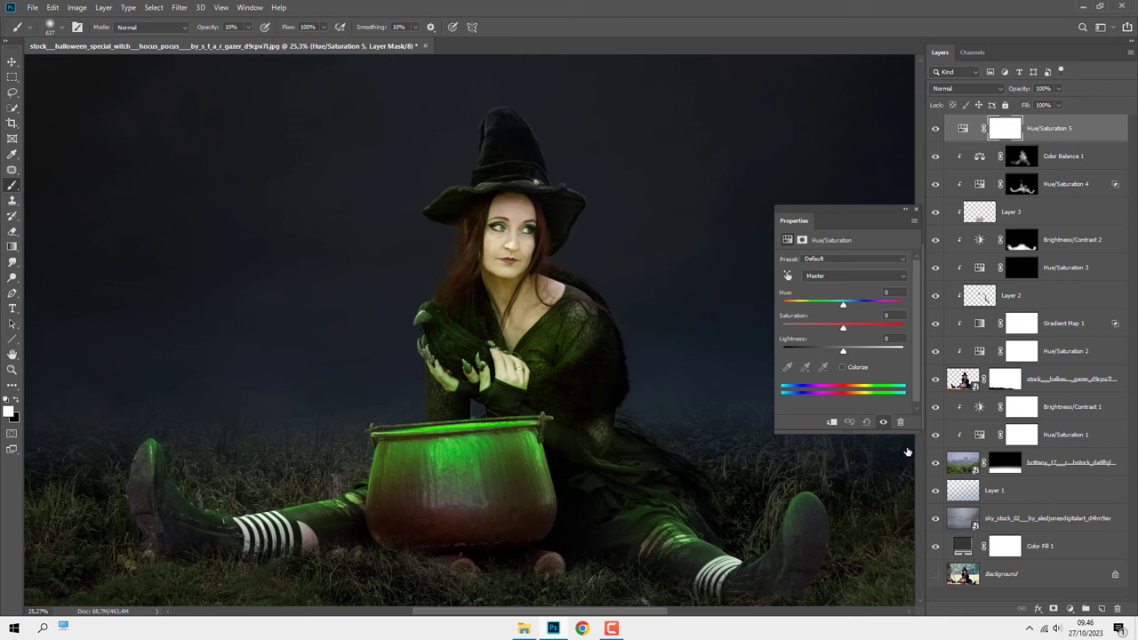
pyautogui.click(832, 423)
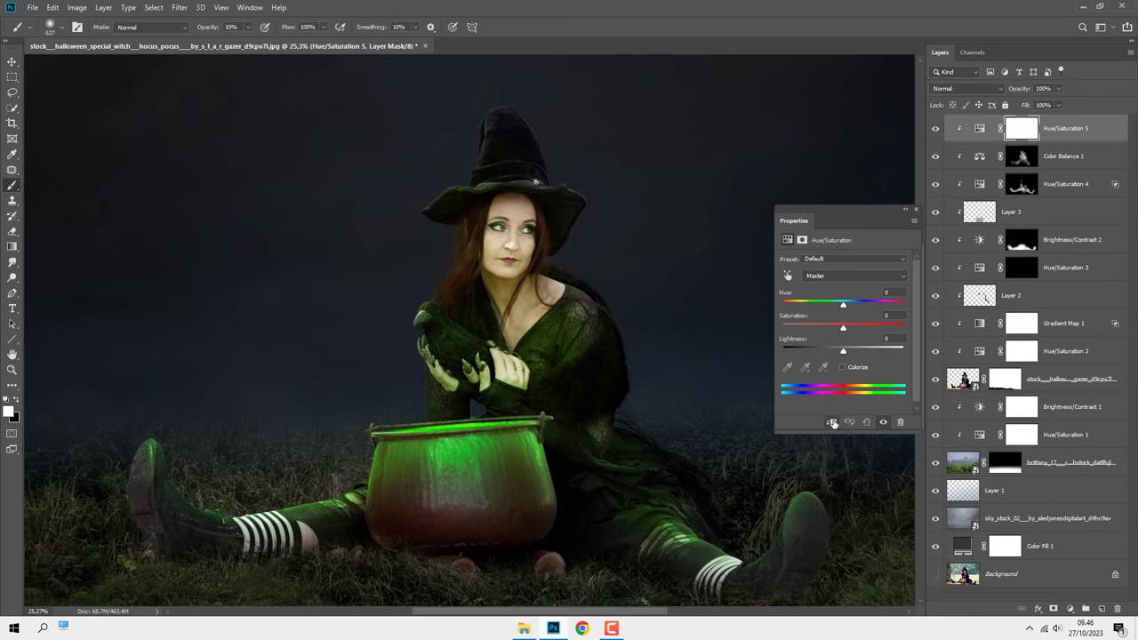
pyautogui.click(842, 368)
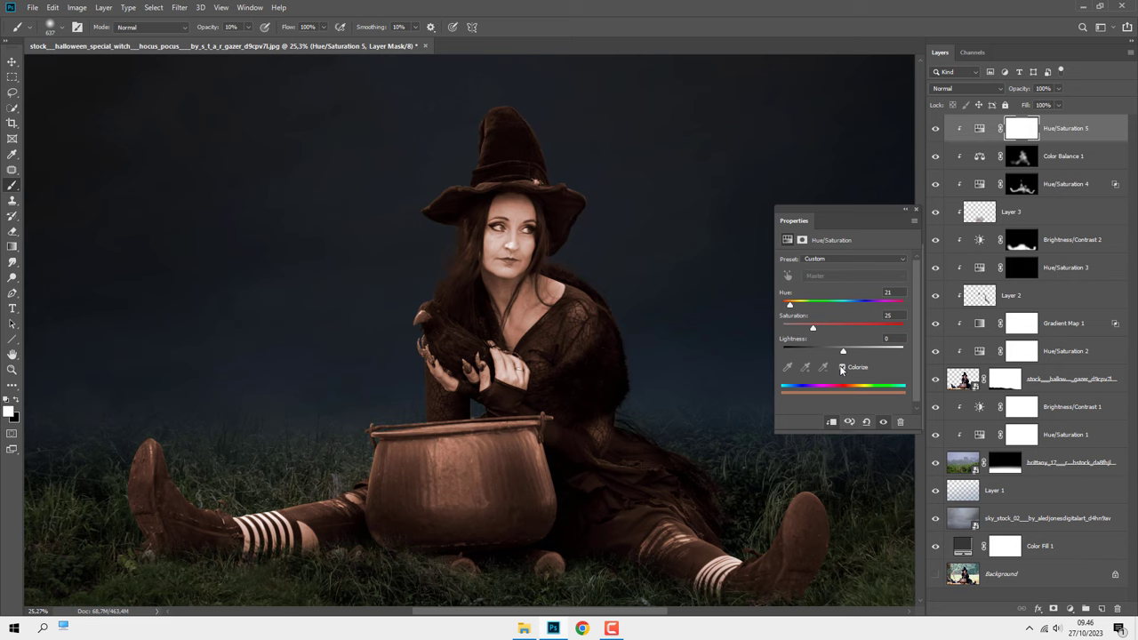
pyautogui.click(945, 88)
pyautogui.click(956, 133)
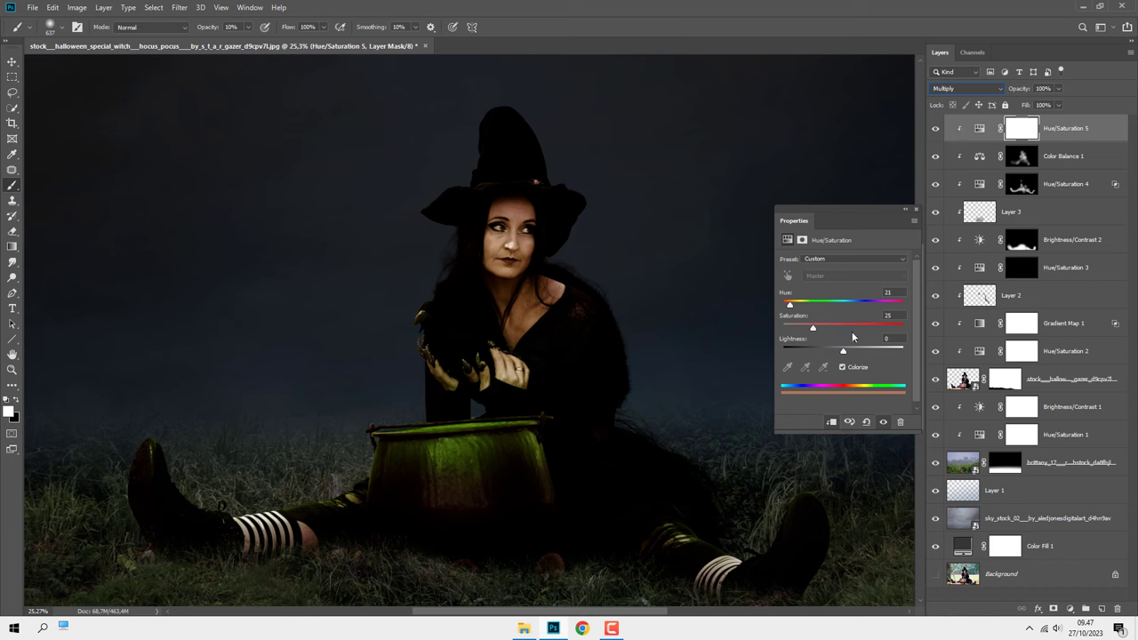
pyautogui.moveTo(844, 353); pyautogui.dragTo(878, 353)
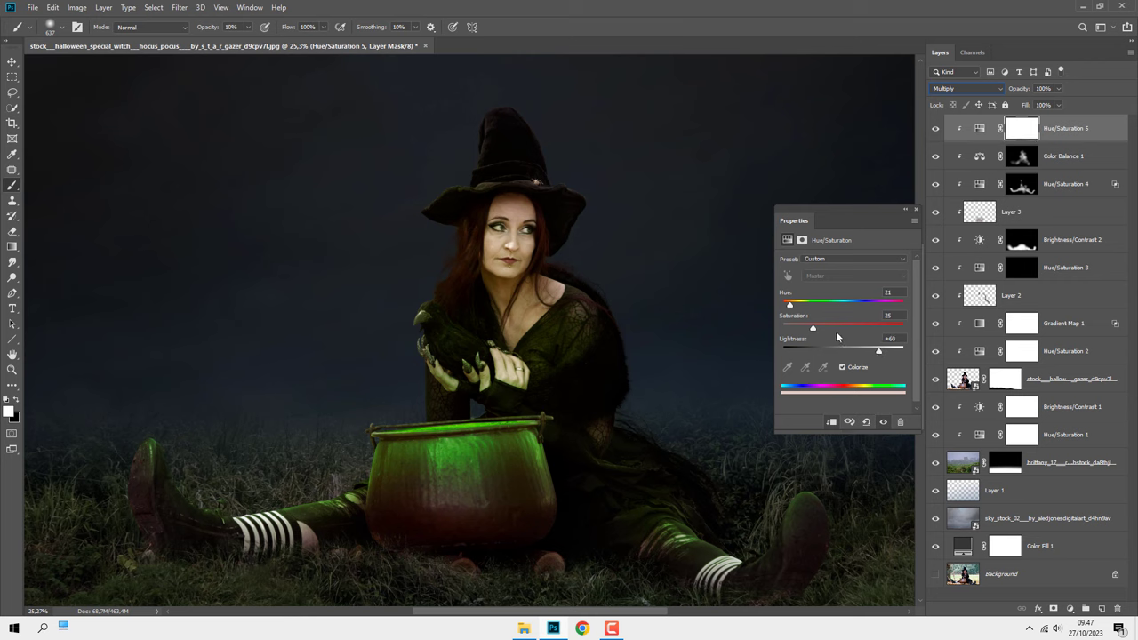
pyautogui.moveTo(824, 327); pyautogui.dragTo(825, 327)
pyautogui.click(916, 210)
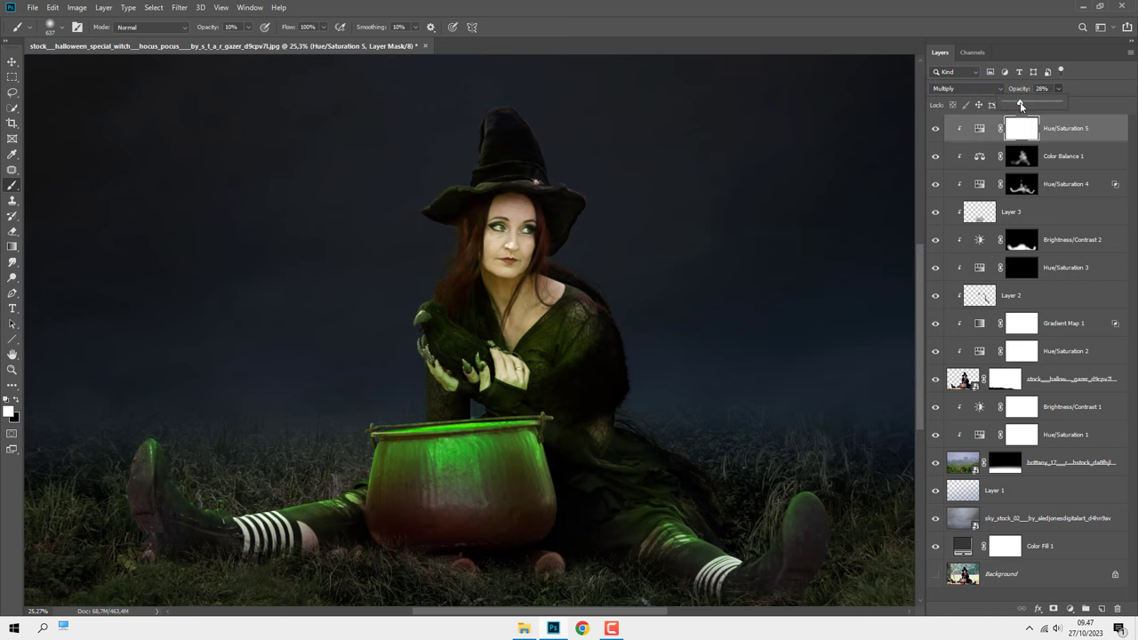
# Step: Lower Hue/Saturation 5 to 41% opacity and toggle it to compare the darkening
pyautogui.moveTo(1022, 104); pyautogui.dragTo(1025, 105)
pyautogui.click(934, 128)
pyautogui.click(934, 128)
pyautogui.click(1054, 133)
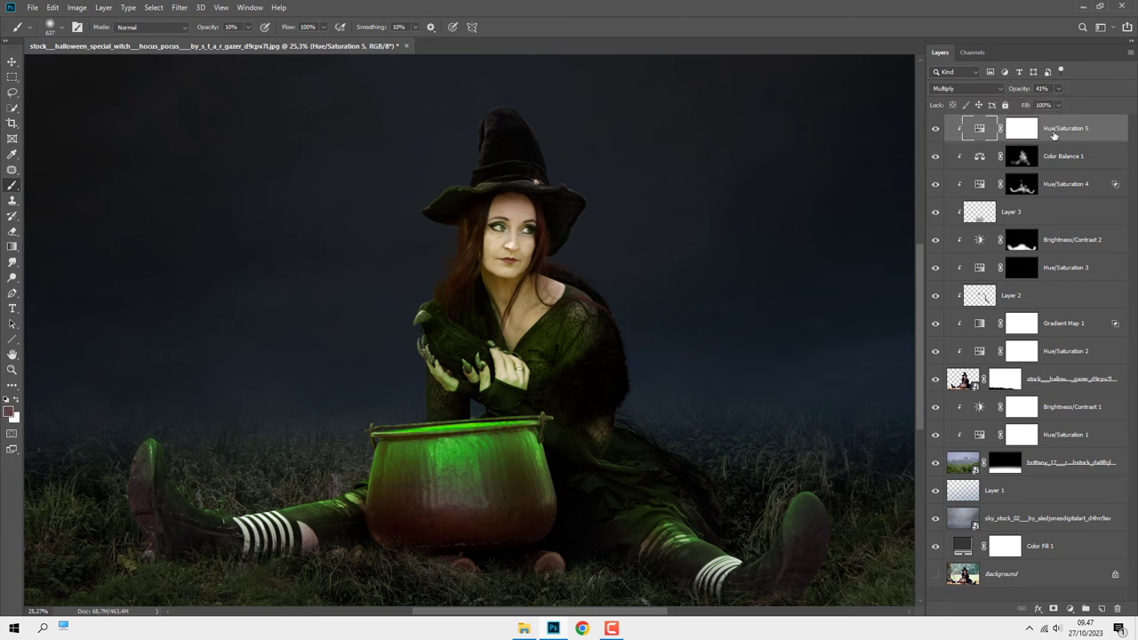
# Step: Drag 05_smoke_fog from the STOCK IMAGES\5 folder into Photoshop
pyautogui.scroll(-1, 617, 333)
pyautogui.scroll(-1, 614, 332)
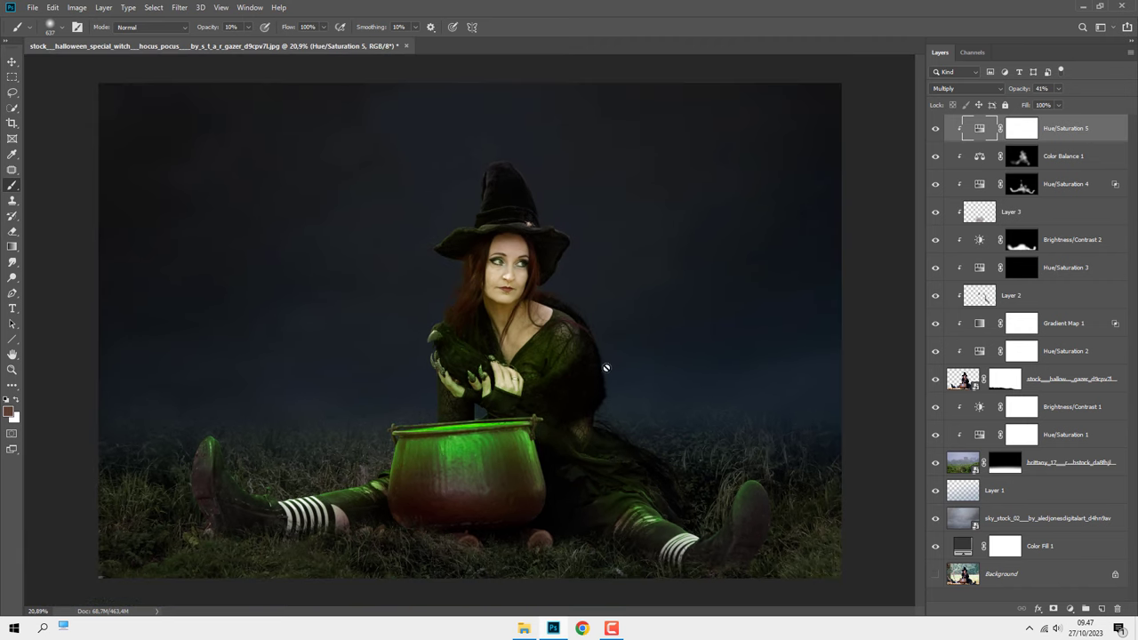
pyautogui.click(526, 628)
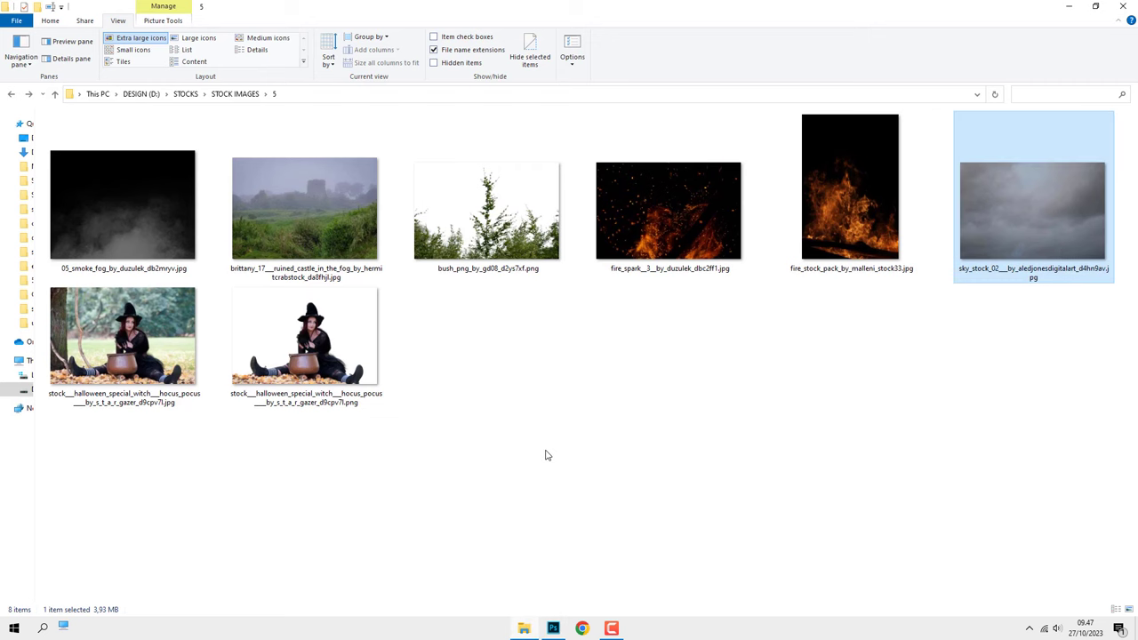
pyautogui.moveTo(121, 206)
pyautogui.mouseDown()
pyautogui.moveTo(558, 625)
pyautogui.moveTo(508, 340)
pyautogui.mouseUp()
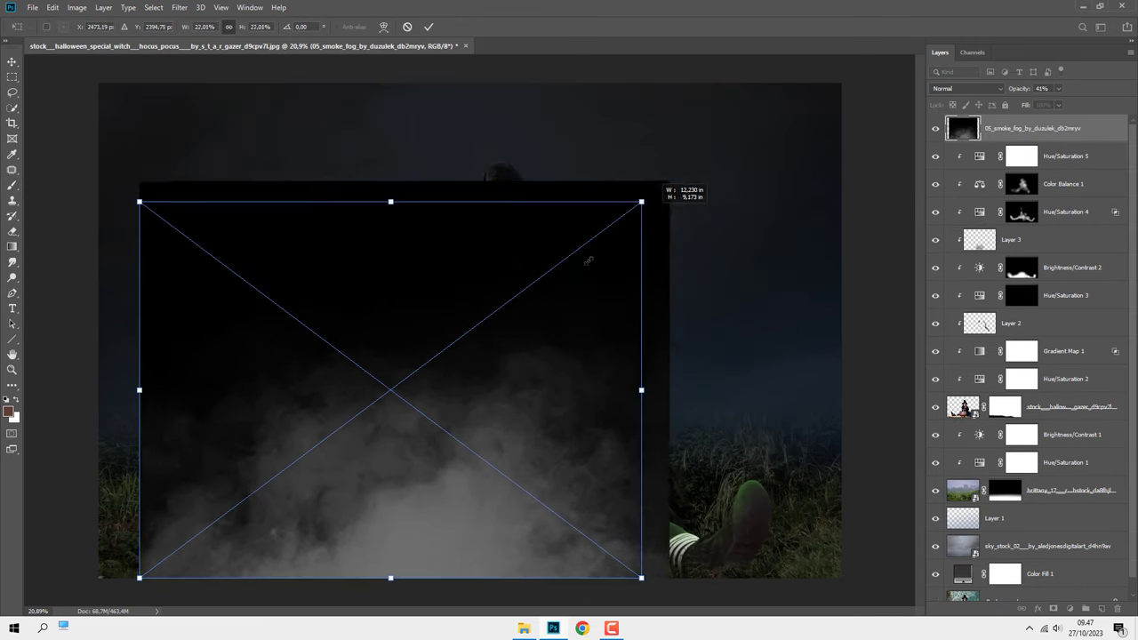
# Step: Shrink the smoke fog image and position it just above the cauldron
pyautogui.moveTo(801, 80); pyautogui.dragTo(400, 382)
pyautogui.moveTo(370, 453); pyautogui.dragTo(538, 316)
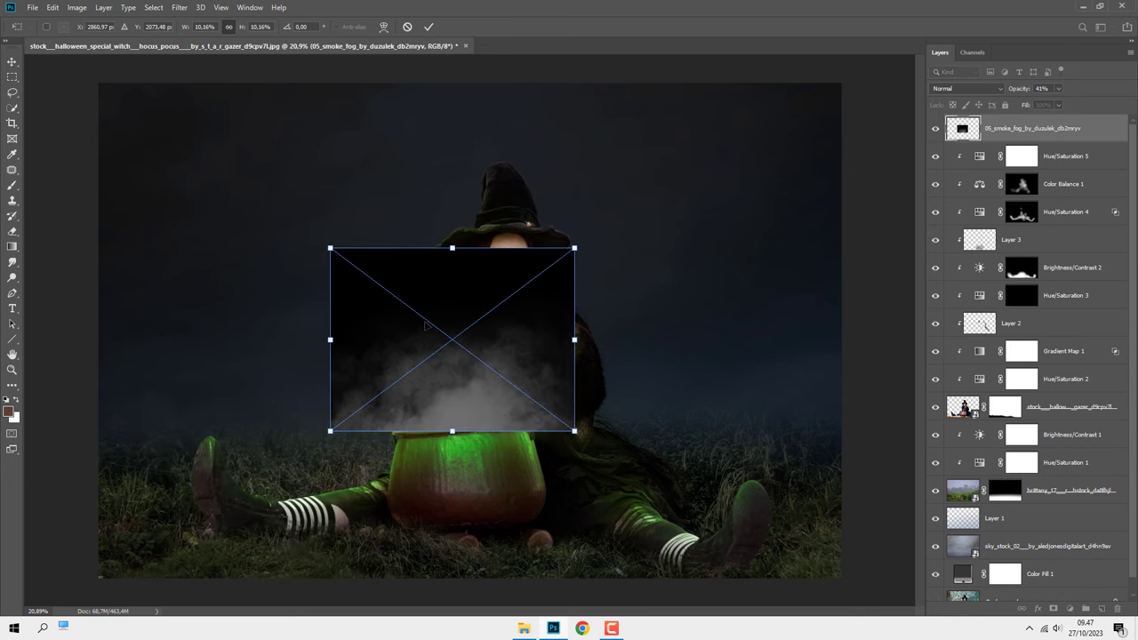
pyautogui.moveTo(330, 248); pyautogui.dragTo(393, 297)
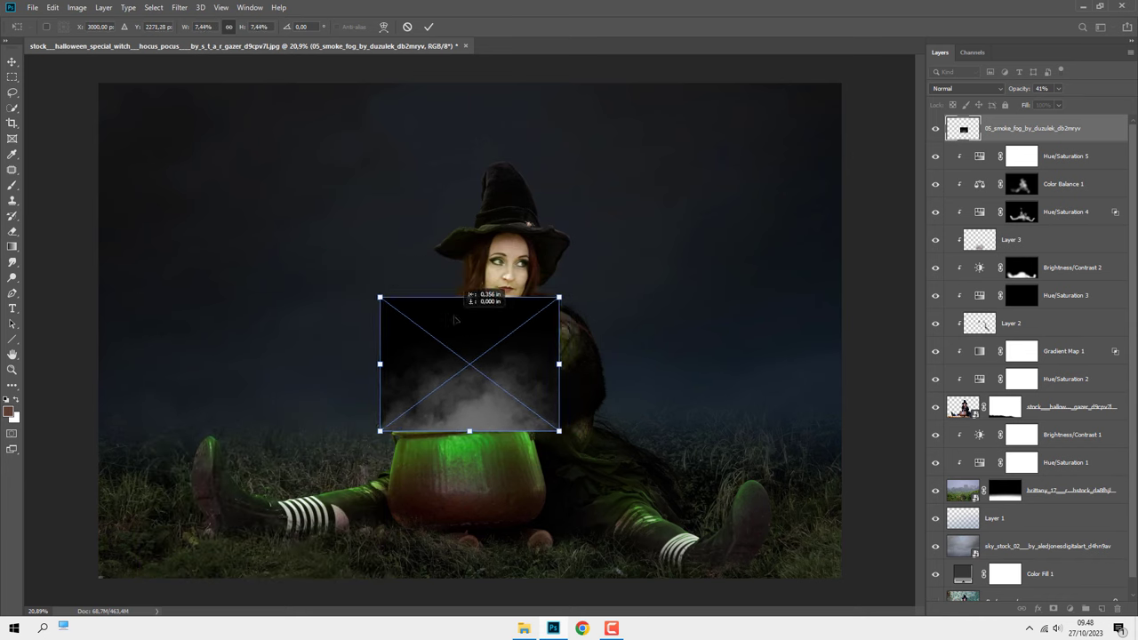
pyautogui.moveTo(469, 320); pyautogui.dragTo(454, 320)
# Step: Set the smoke to Screen blend mode, tilt and fit it to the cauldron rim, and commit
pyautogui.click(967, 88)
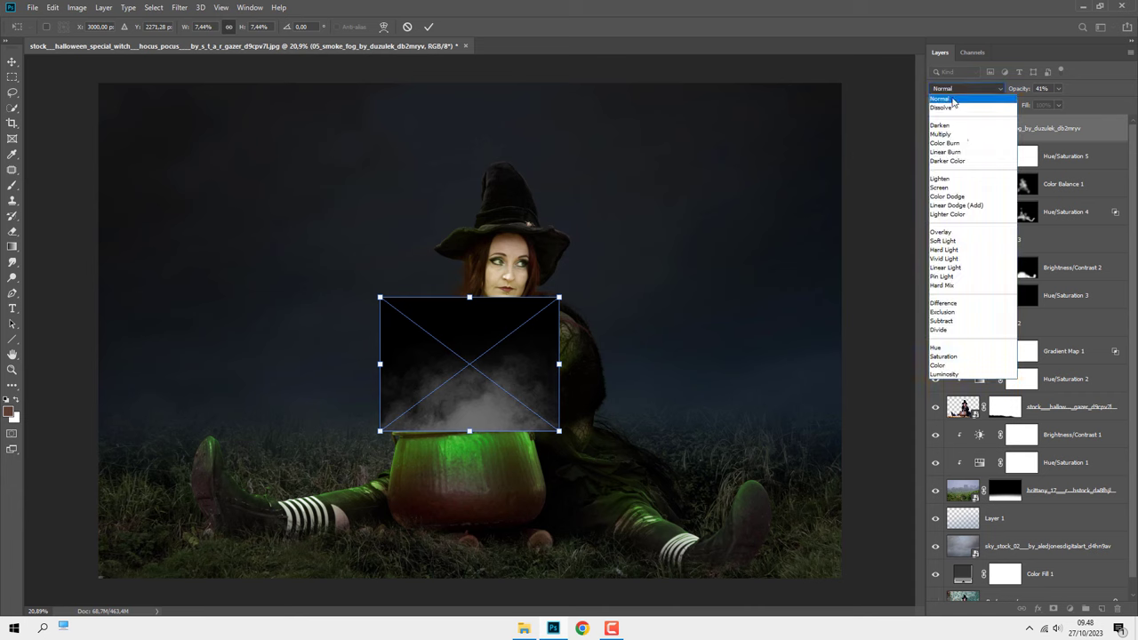
pyautogui.click(949, 184)
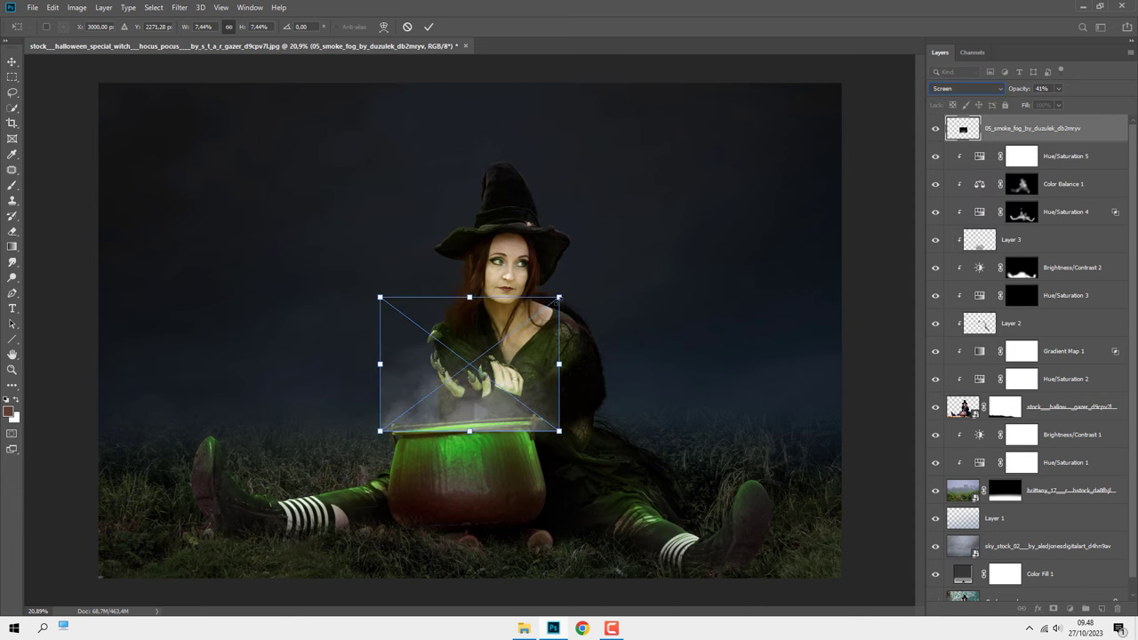
pyautogui.moveTo(559, 297); pyautogui.dragTo(538, 312)
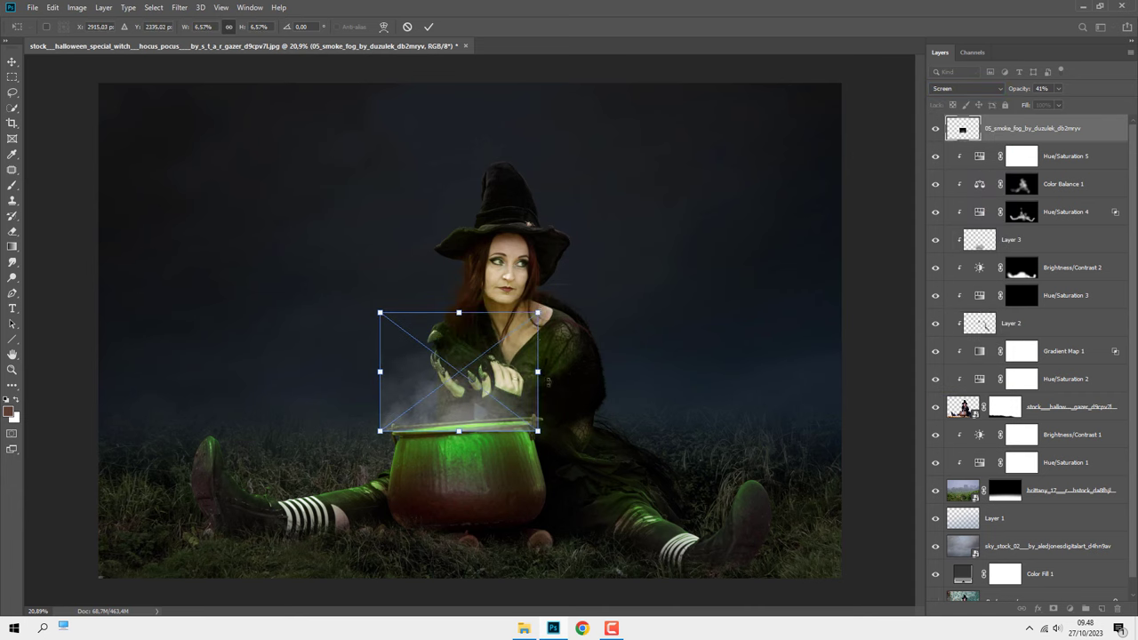
pyautogui.moveTo(547, 382); pyautogui.dragTo(553, 377)
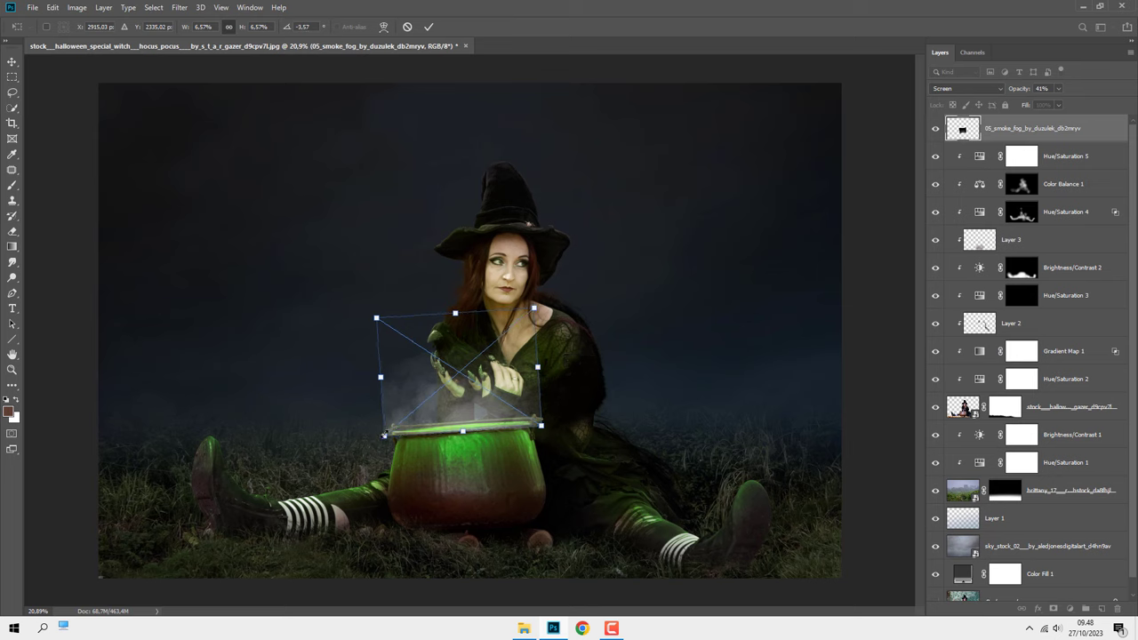
pyautogui.moveTo(384, 436); pyautogui.dragTo(390, 430)
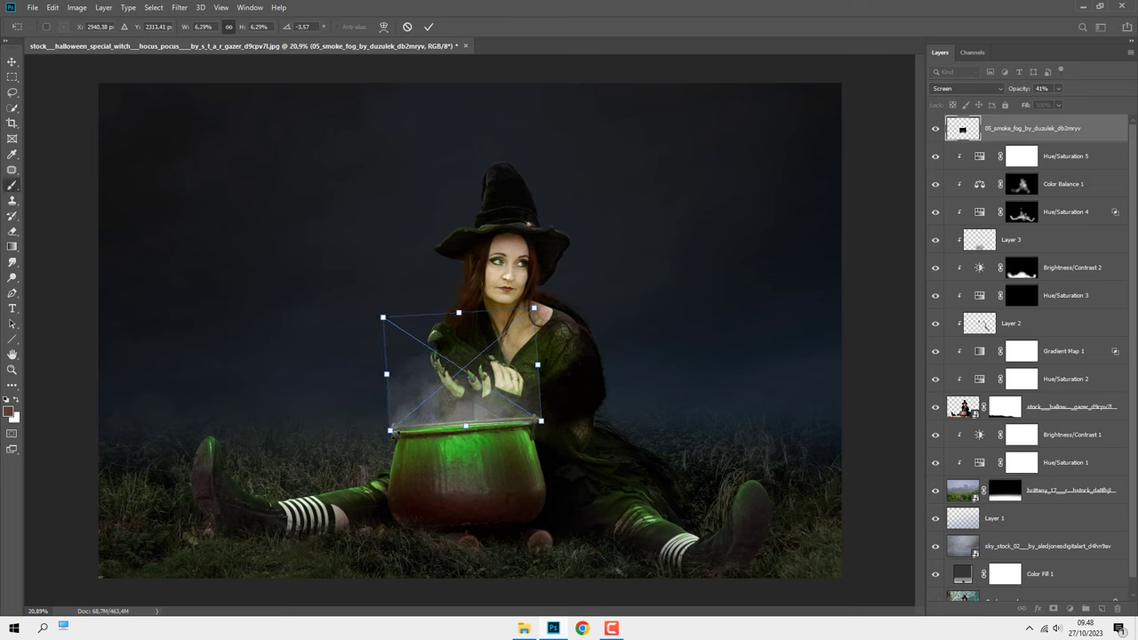
pyautogui.press('Return')
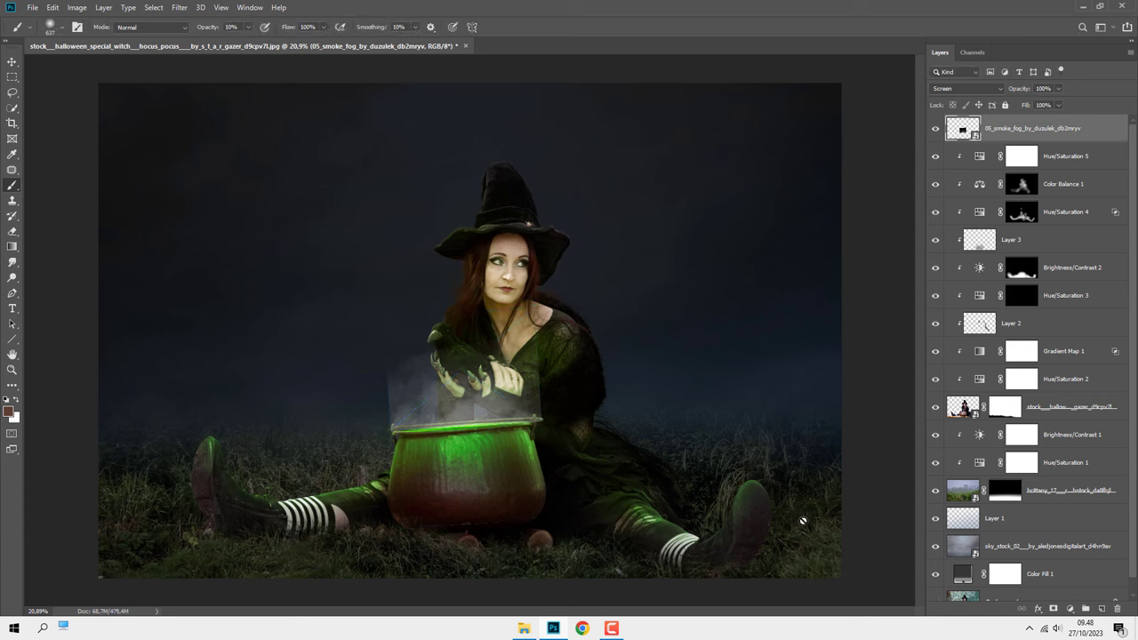
# Step: Add a Levels layer raising the black input to deepen the smoke's shadows
pyautogui.click(1069, 609)
pyautogui.click(1063, 444)
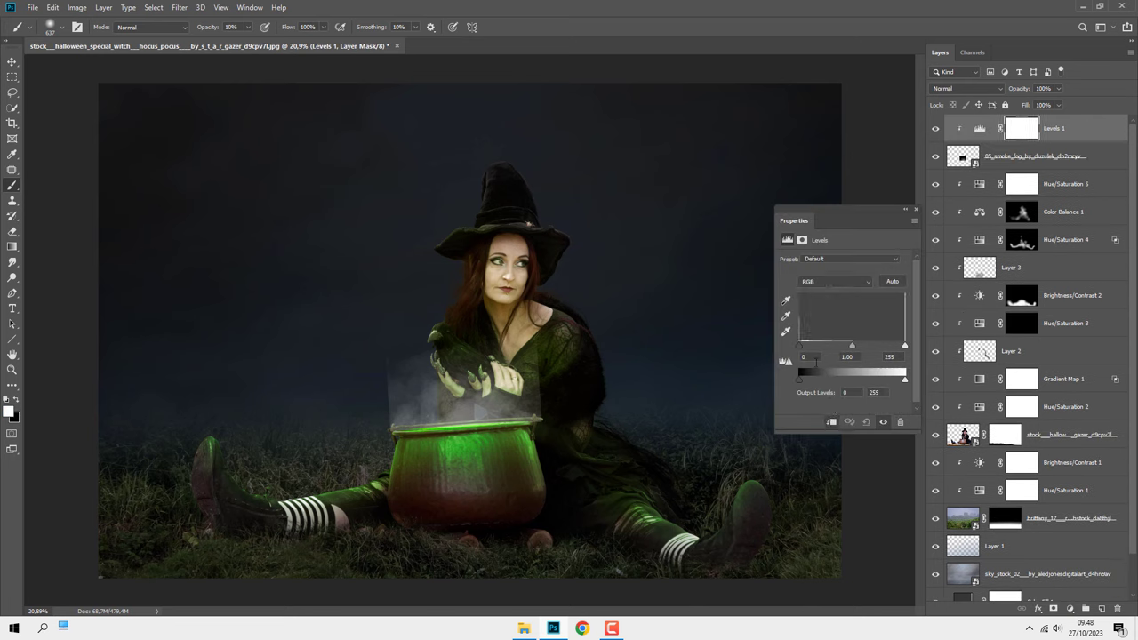
pyautogui.moveTo(798, 346); pyautogui.dragTo(804, 346)
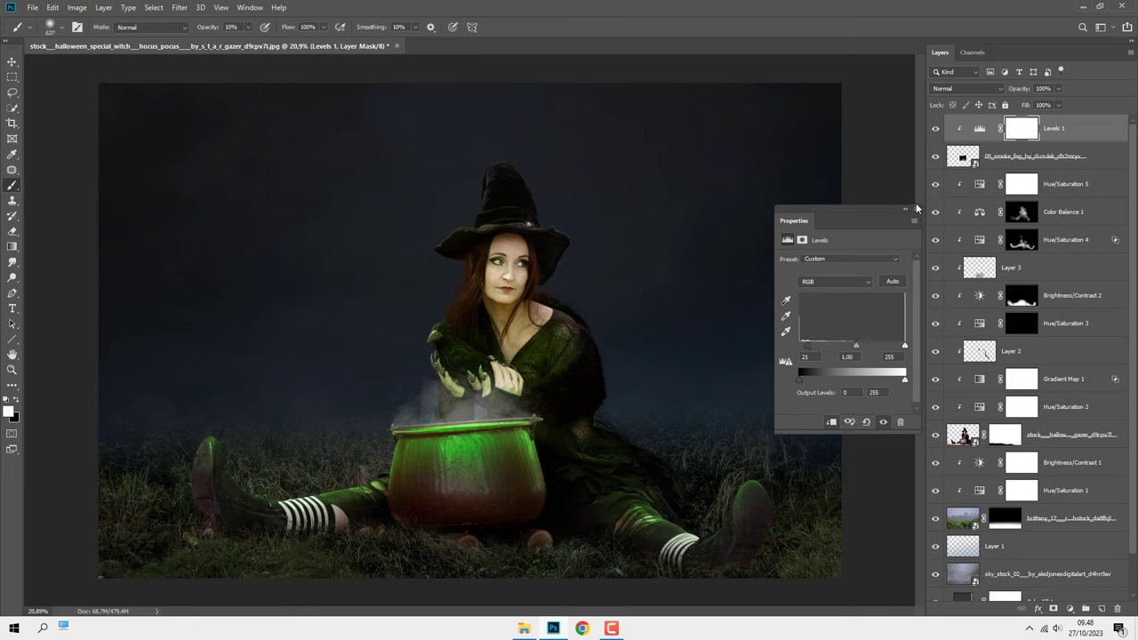
pyautogui.click(918, 209)
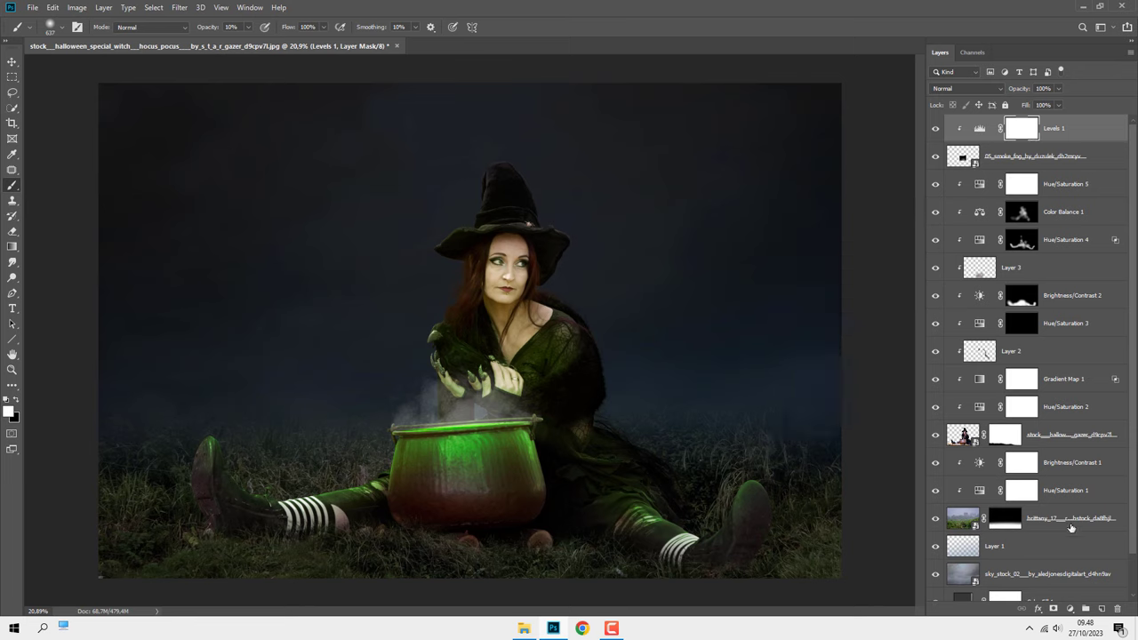
# Step: Tint the smoke green with a colorized Hue/Saturation layer (saturation 97, hue 83), then add empty Layer 4
pyautogui.click(1069, 609)
pyautogui.click(1069, 495)
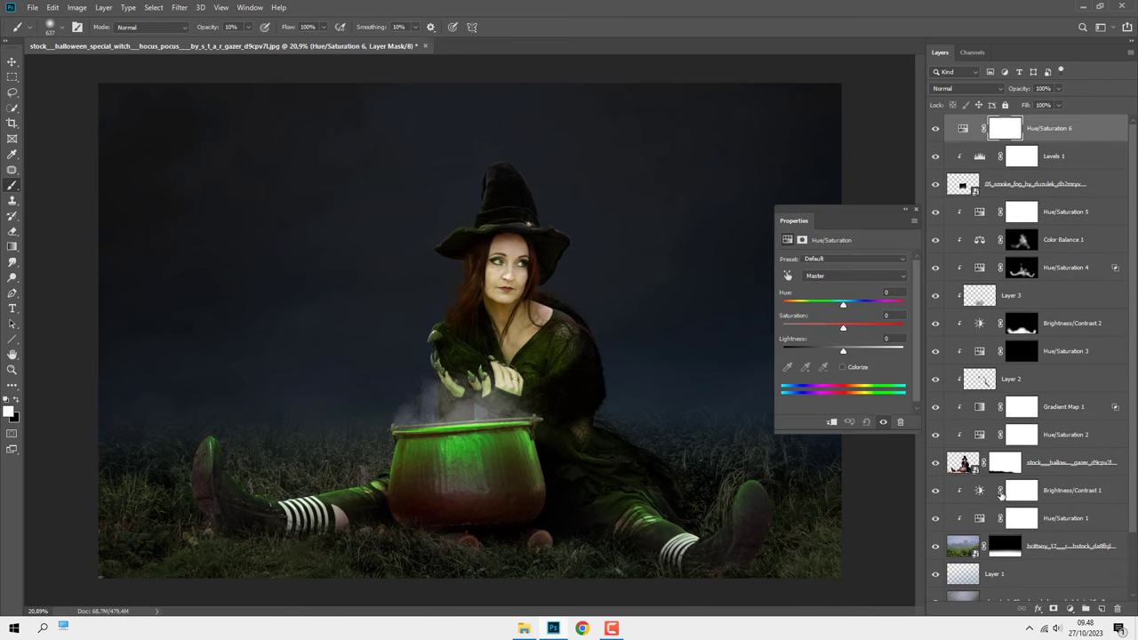
pyautogui.click(843, 368)
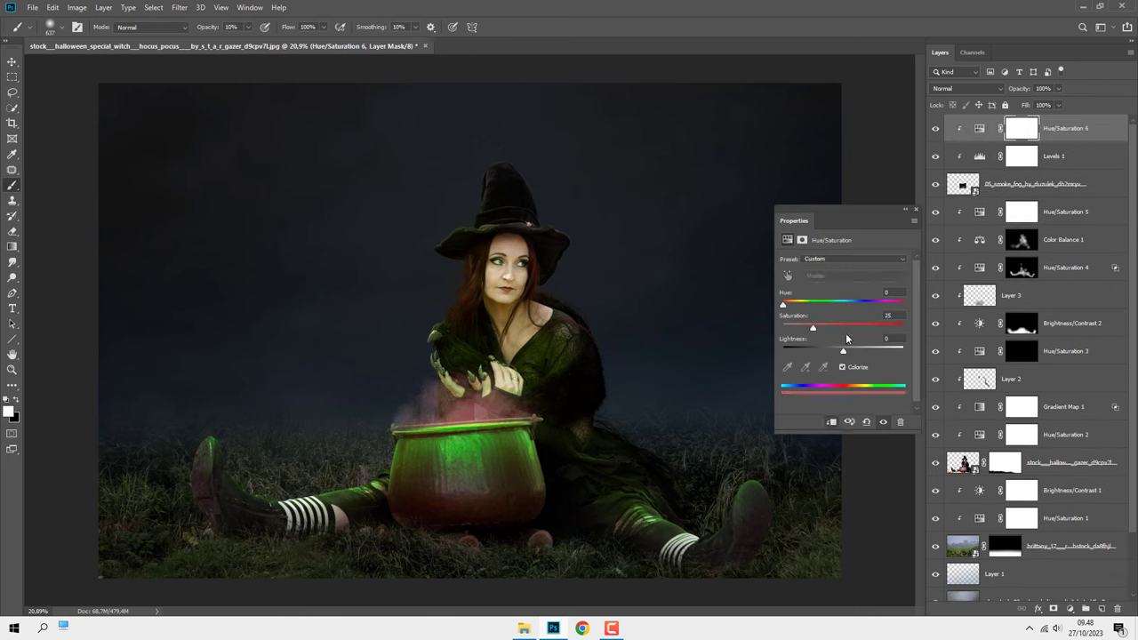
pyautogui.moveTo(811, 328); pyautogui.dragTo(898, 325)
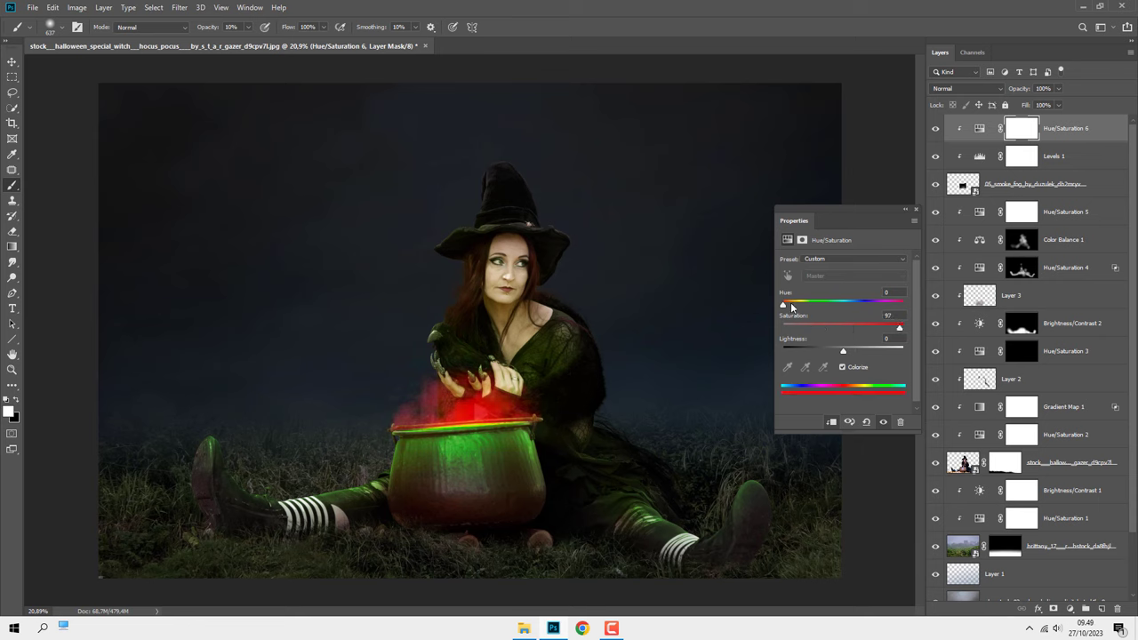
pyautogui.moveTo(792, 307); pyautogui.dragTo(812, 307)
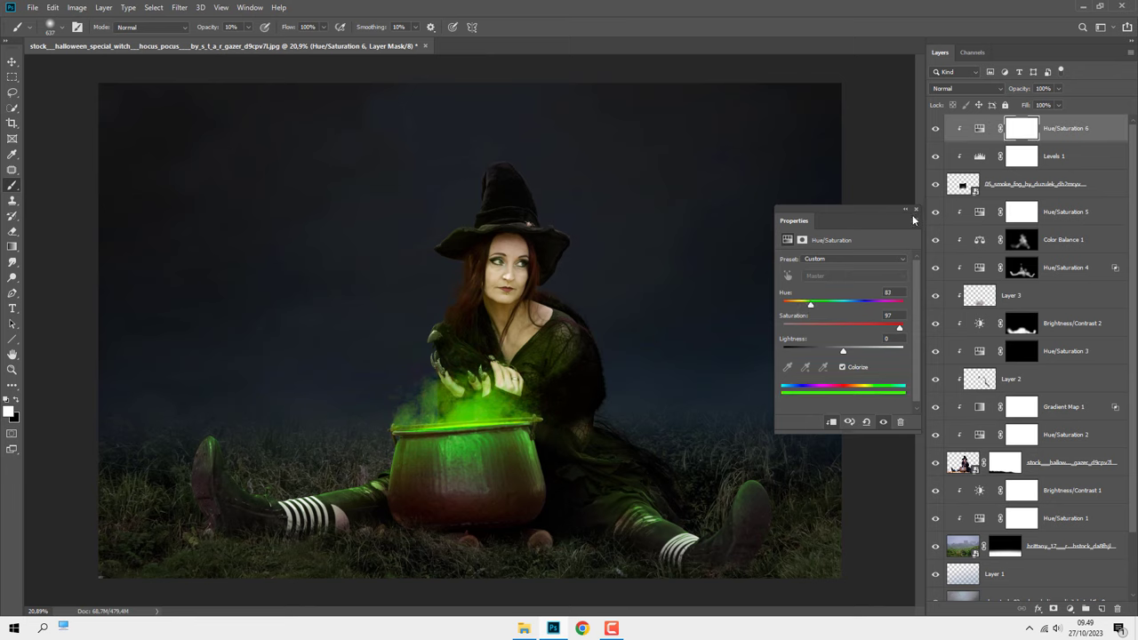
pyautogui.click(915, 210)
pyautogui.click(935, 131)
pyautogui.click(935, 131)
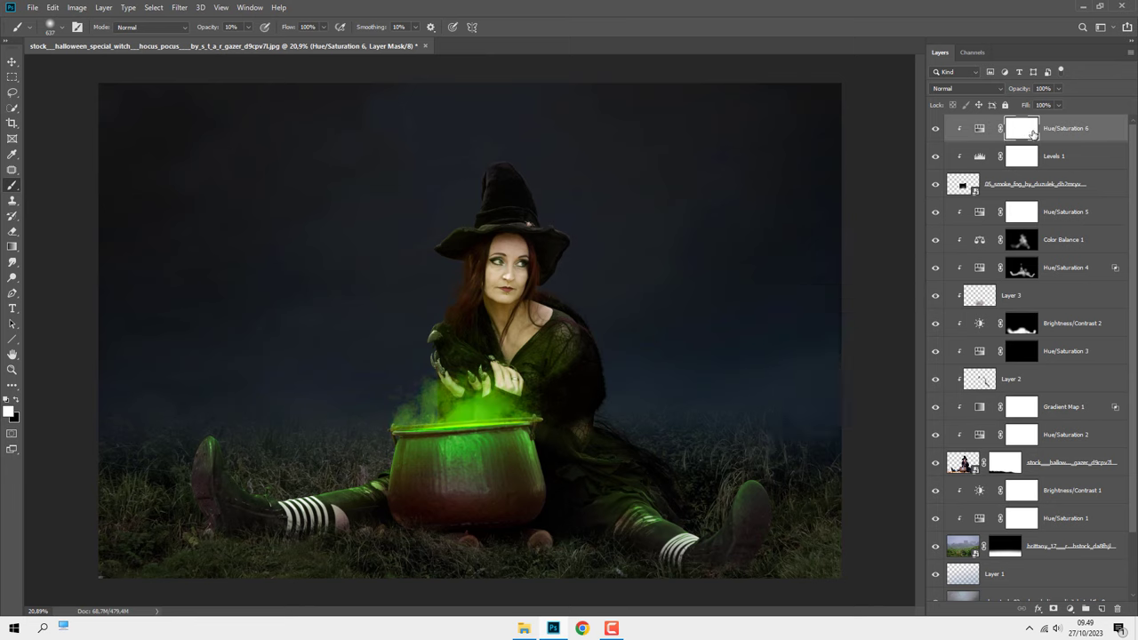
pyautogui.click(1065, 135)
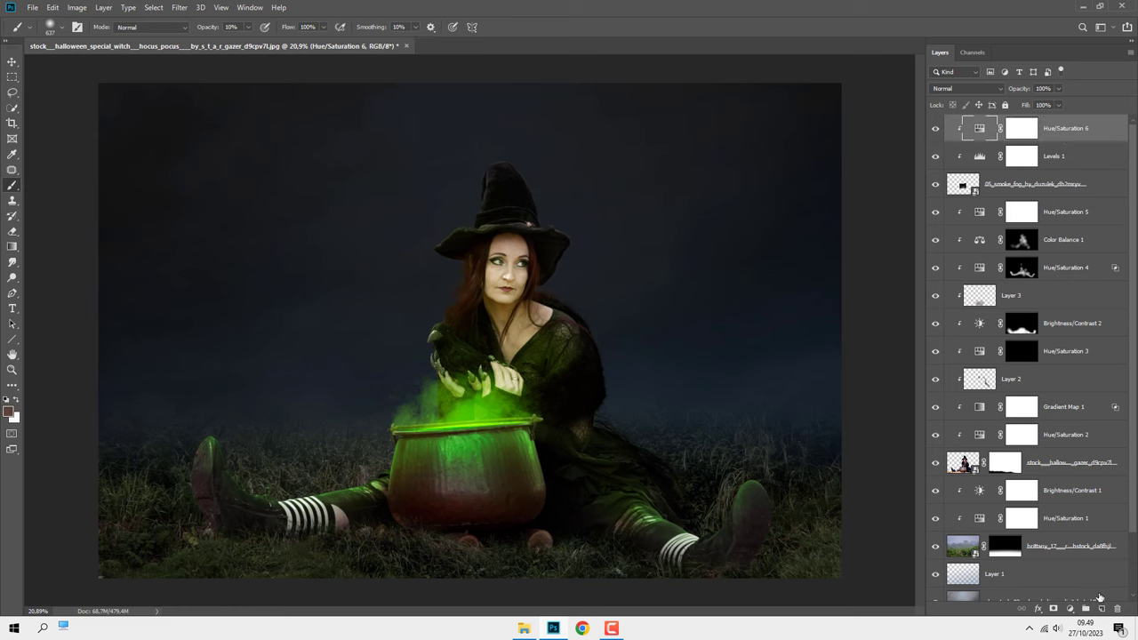
pyautogui.click(1101, 609)
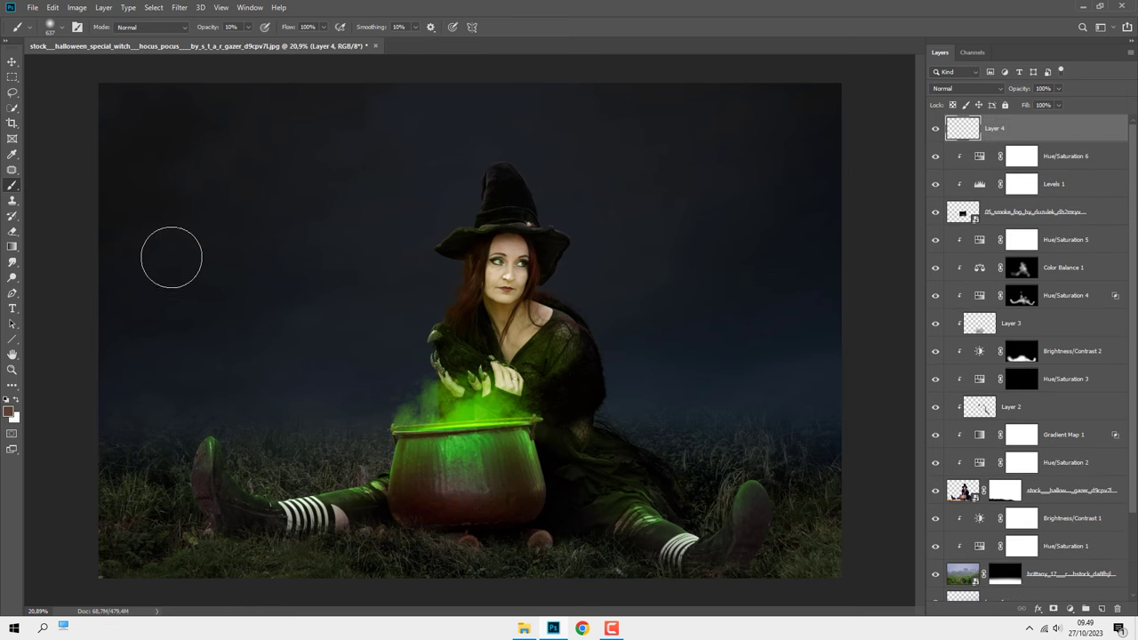
# Step: Paint green smoke with the first Effects smoke brush, rising past the witch's face, undoing one bad stroke
pyautogui.rightClick(239, 249)
pyautogui.click(277, 416)
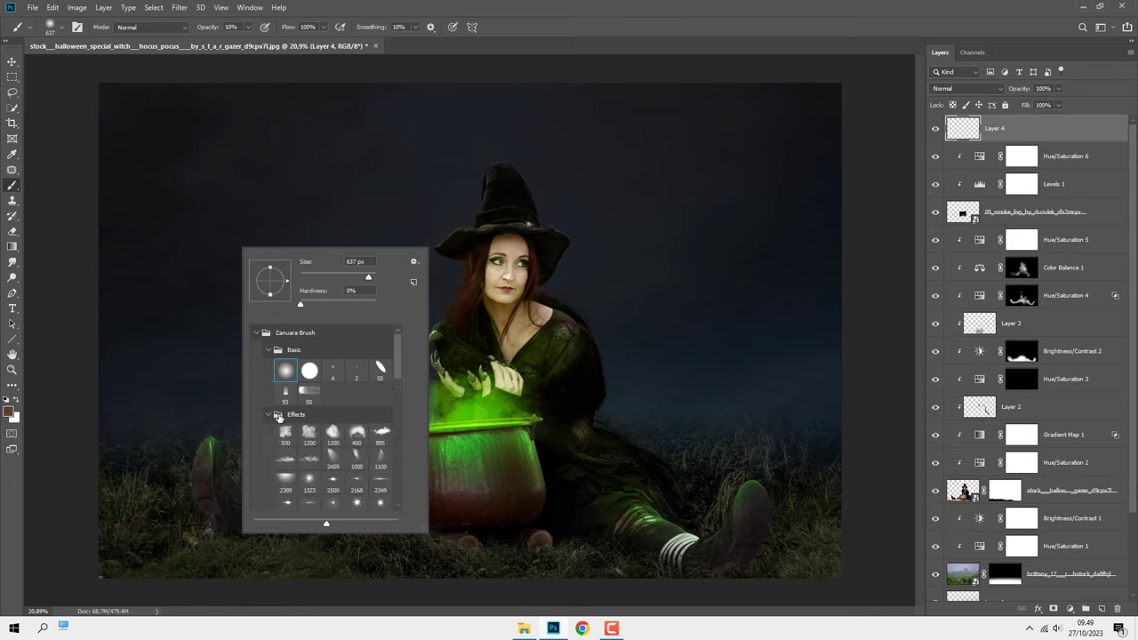
pyautogui.click(285, 433)
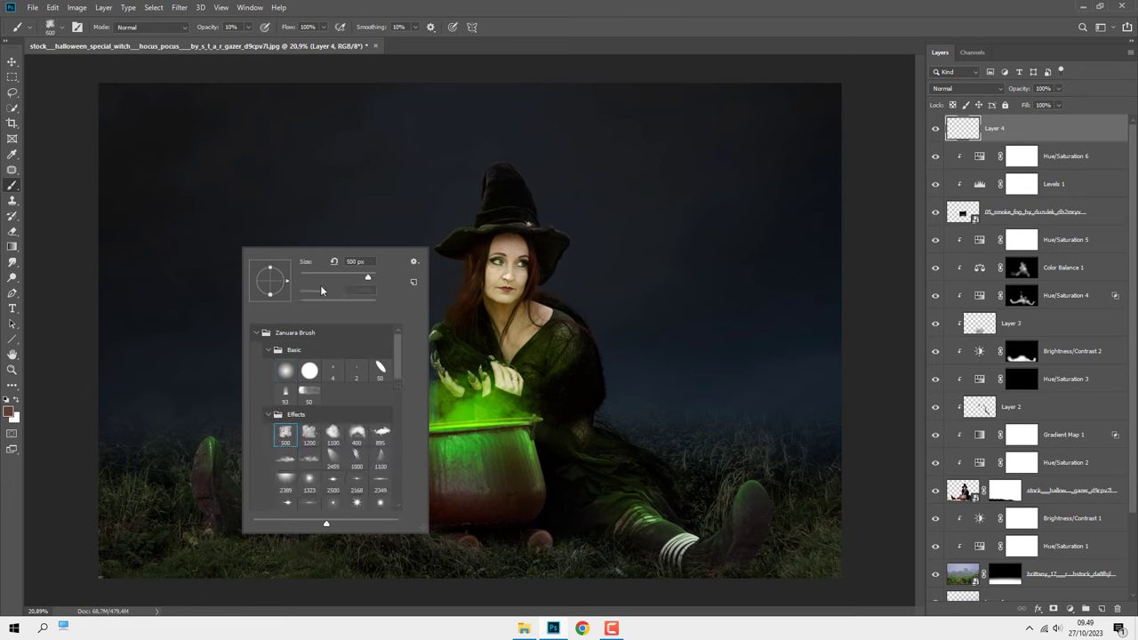
pyautogui.click(499, 20)
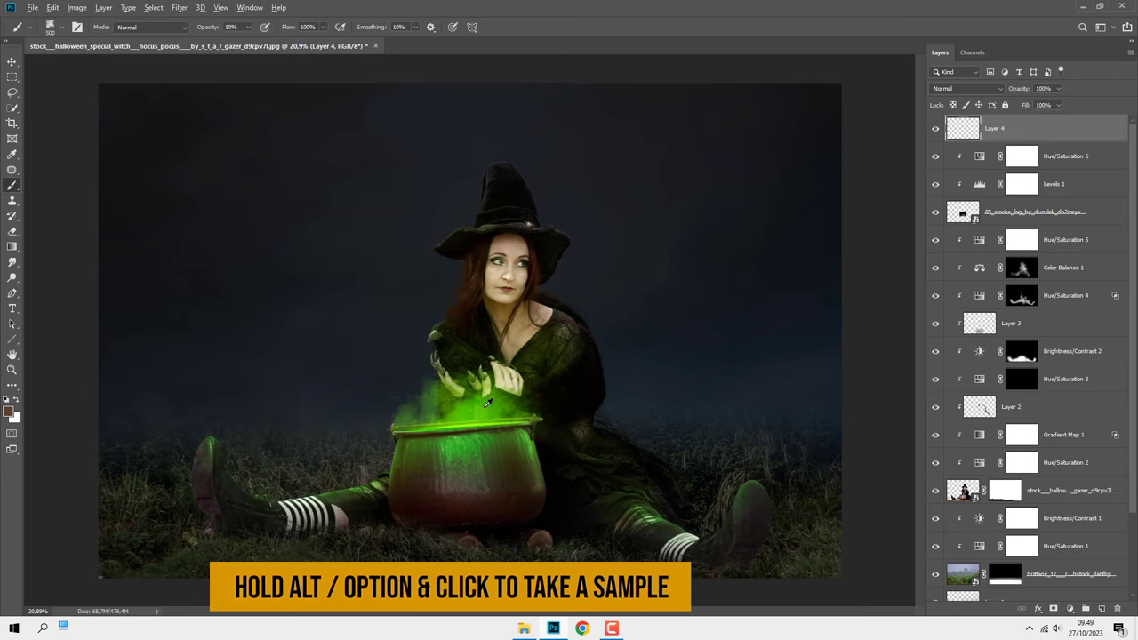
pyautogui.moveTo(476, 380)
pyautogui.mouseDown()
pyautogui.moveTo(416, 359)
pyautogui.moveTo(500, 361)
pyautogui.moveTo(442, 377)
pyautogui.moveTo(432, 327)
pyautogui.moveTo(546, 371)
pyautogui.mouseUp()
pyautogui.hotkey('ctrl', 'z')
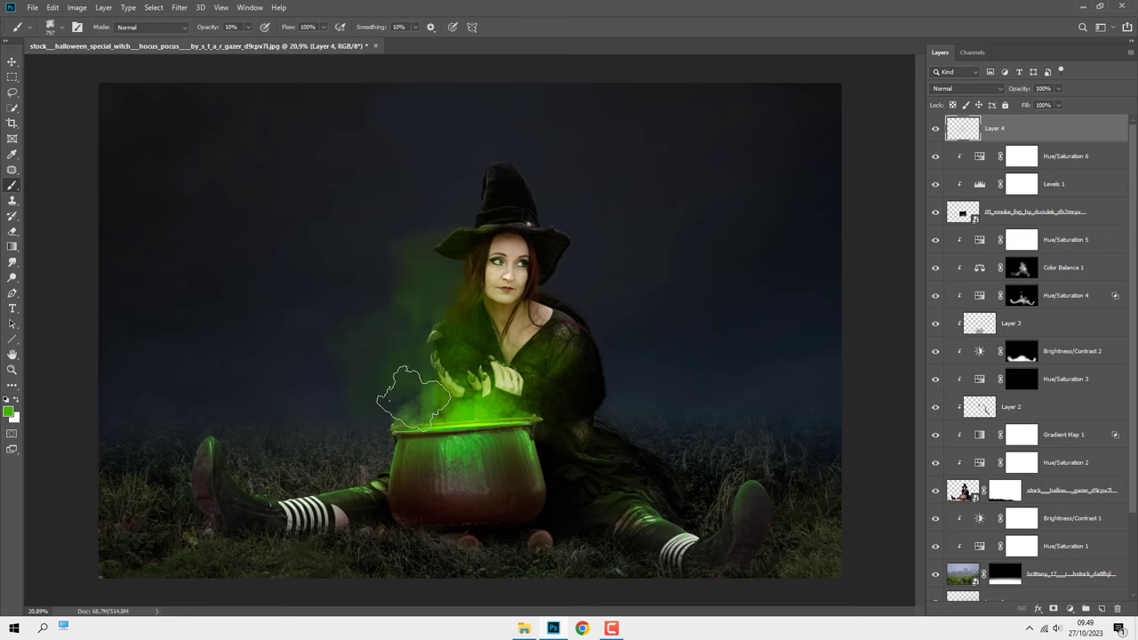
pyautogui.moveTo(373, 297); pyautogui.dragTo(400, 297)
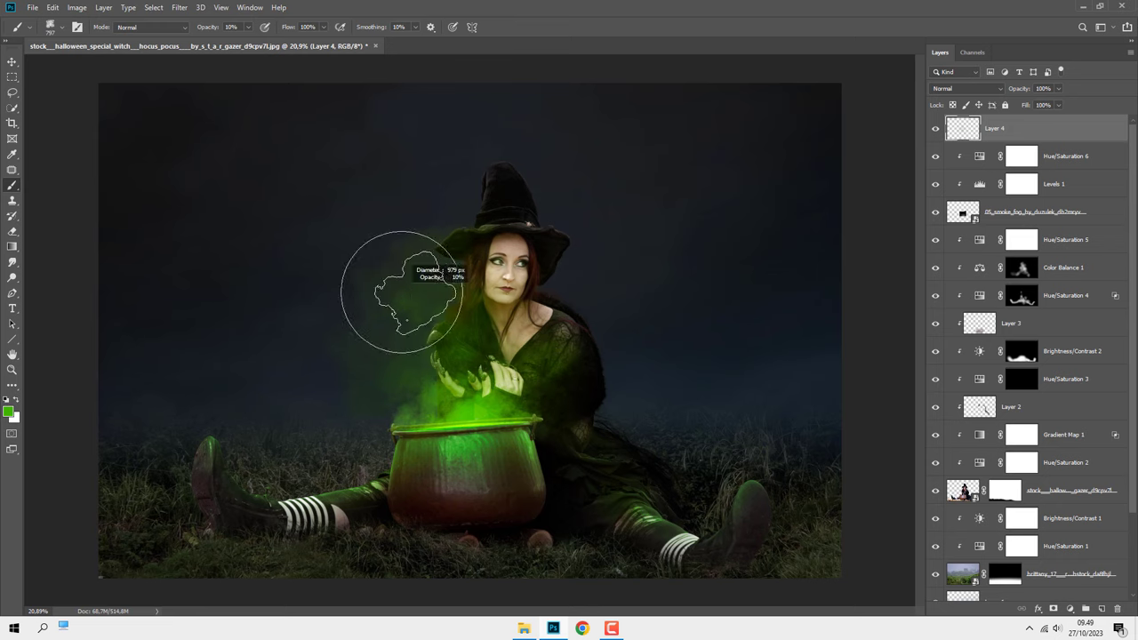
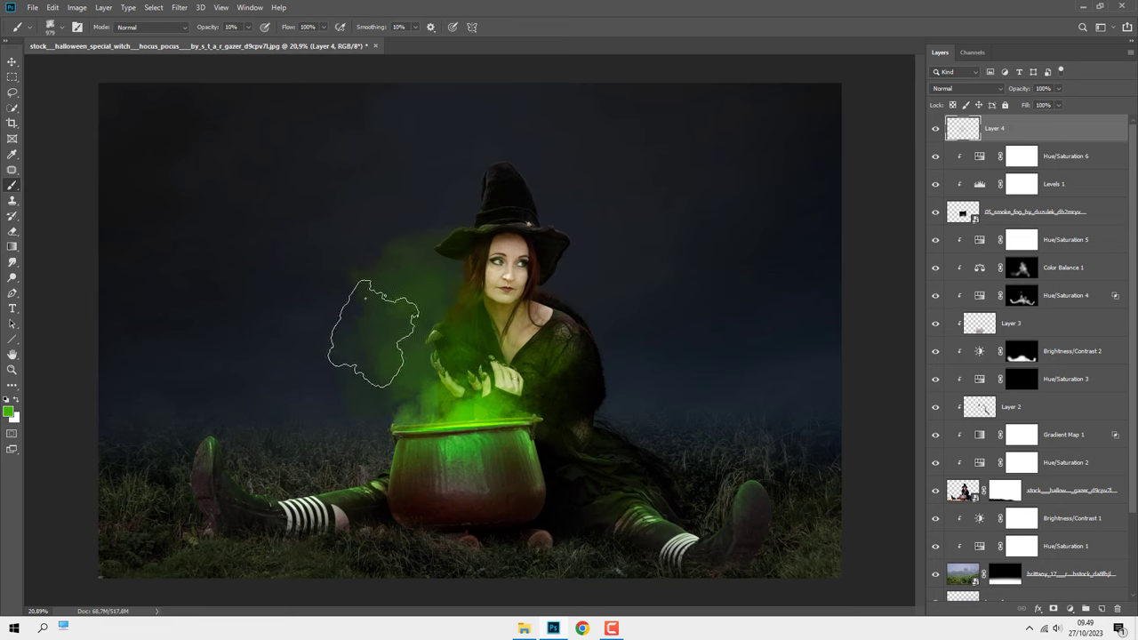
# Step: Paint faint green smoke left of the witch and beside her face, then set Layer 4 to 60% opacity
pyautogui.moveTo(374, 315)
pyautogui.mouseDown()
pyautogui.moveTo(339, 331)
pyautogui.moveTo(399, 376)
pyautogui.mouseUp()
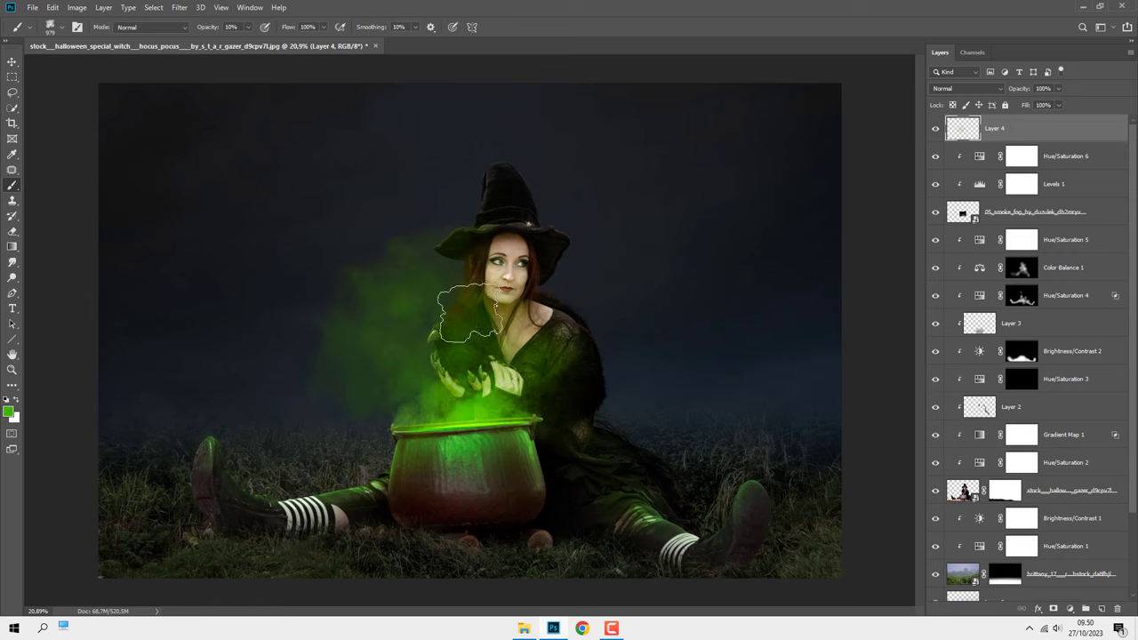
pyautogui.moveTo(471, 324); pyautogui.dragTo(450, 273)
pyautogui.moveTo(1060, 102); pyautogui.dragTo(1041, 105)
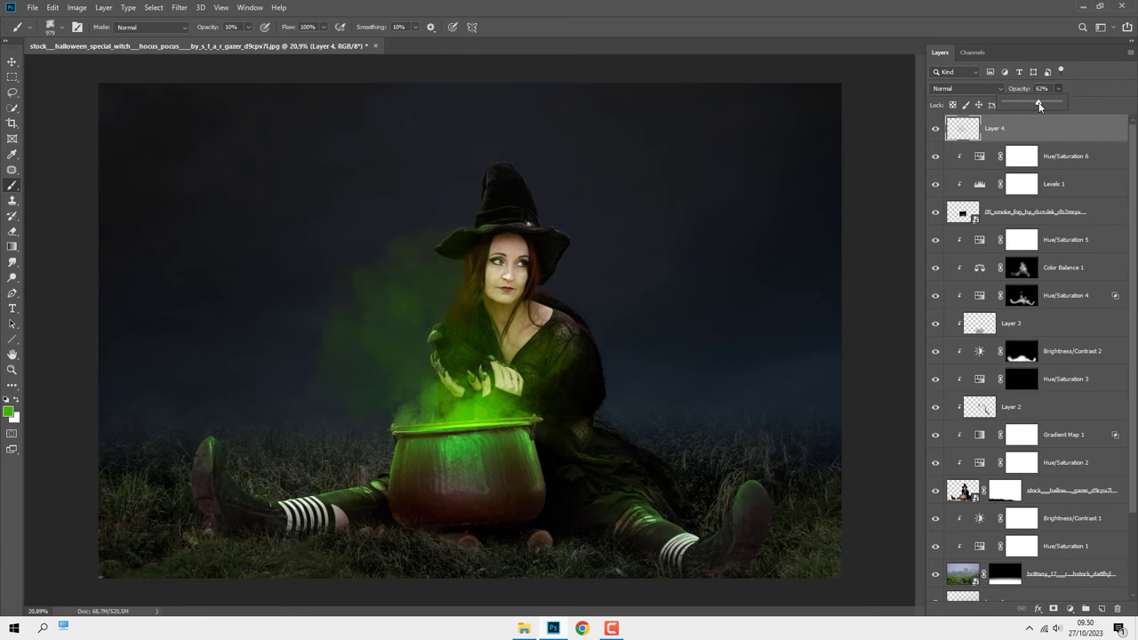
pyautogui.click(1047, 131)
# Step: Create Layer 5 above Layer 1 and paint a broad green haze across the sky with a large brush
pyautogui.scroll(-2, 1133, 504)
pyautogui.click(1065, 510)
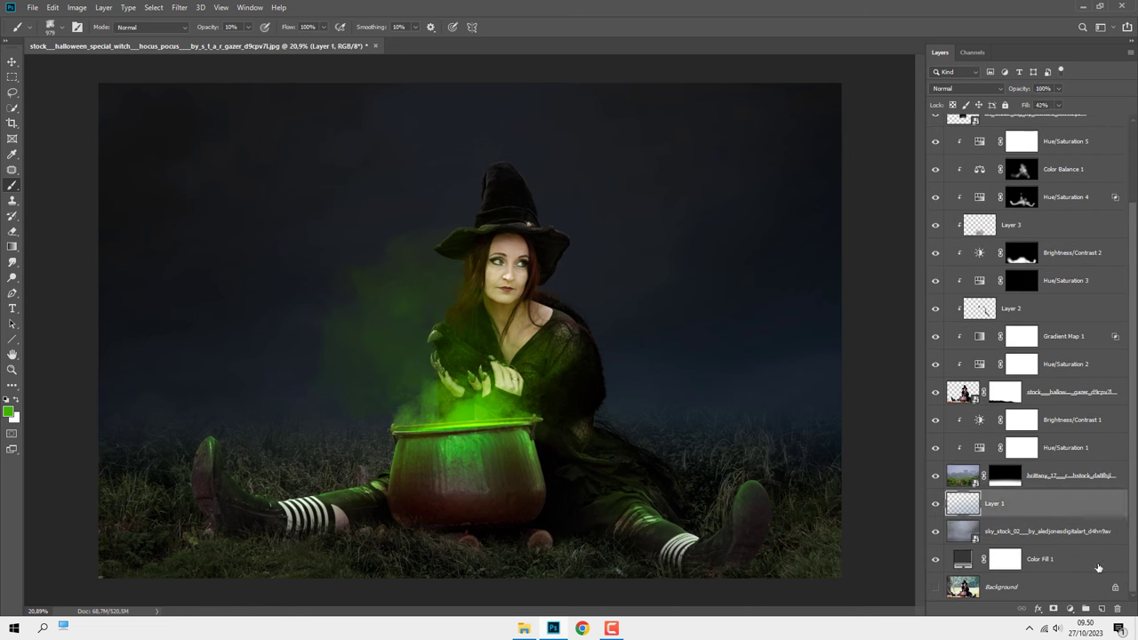
pyautogui.click(1103, 609)
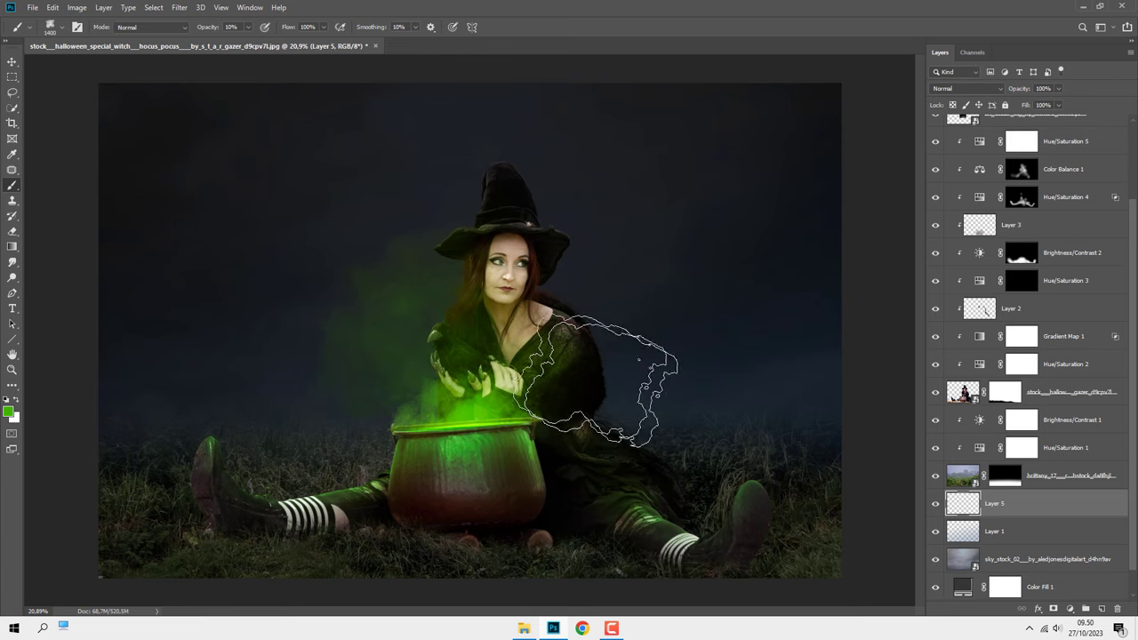
pyautogui.press(']')
pyautogui.press(']')
pyautogui.press(']')
pyautogui.moveTo(514, 271)
pyautogui.mouseDown()
pyautogui.moveTo(313, 347)
pyautogui.moveTo(374, 430)
pyautogui.mouseUp()
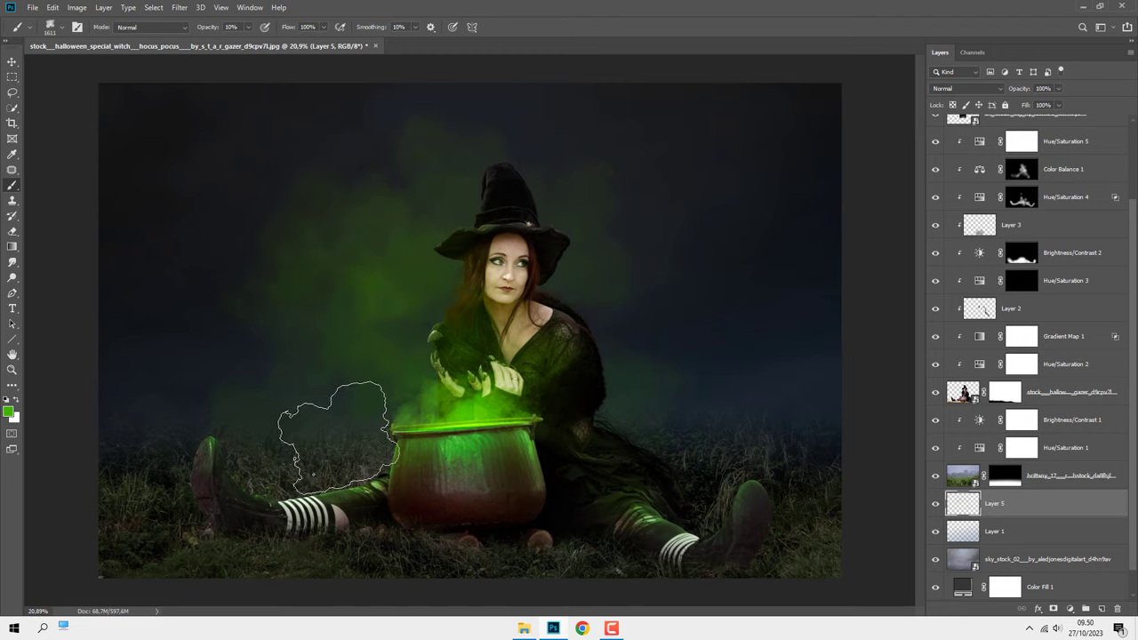
pyautogui.moveTo(373, 431)
pyautogui.mouseDown()
pyautogui.moveTo(293, 267)
pyautogui.moveTo(537, 311)
pyautogui.moveTo(371, 356)
pyautogui.moveTo(331, 463)
pyautogui.moveTo(382, 480)
pyautogui.moveTo(422, 440)
pyautogui.mouseUp()
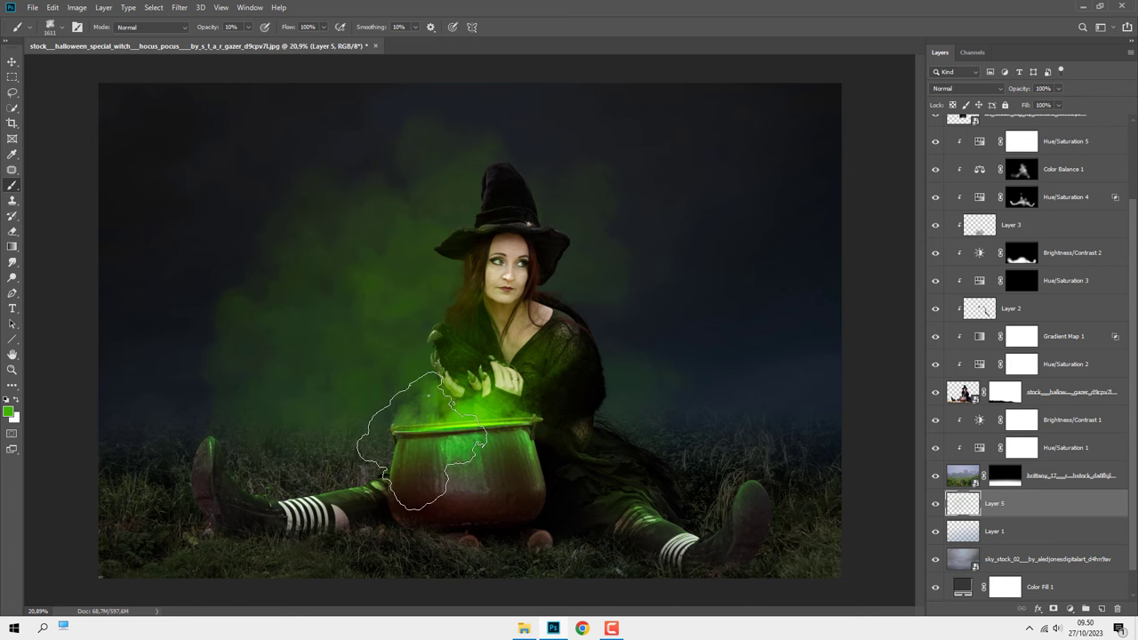
pyautogui.moveTo(422, 440)
pyautogui.mouseDown()
pyautogui.moveTo(419, 393)
pyautogui.moveTo(190, 382)
pyautogui.moveTo(197, 317)
pyautogui.moveTo(343, 158)
pyautogui.moveTo(432, 142)
pyautogui.moveTo(504, 167)
pyautogui.mouseUp()
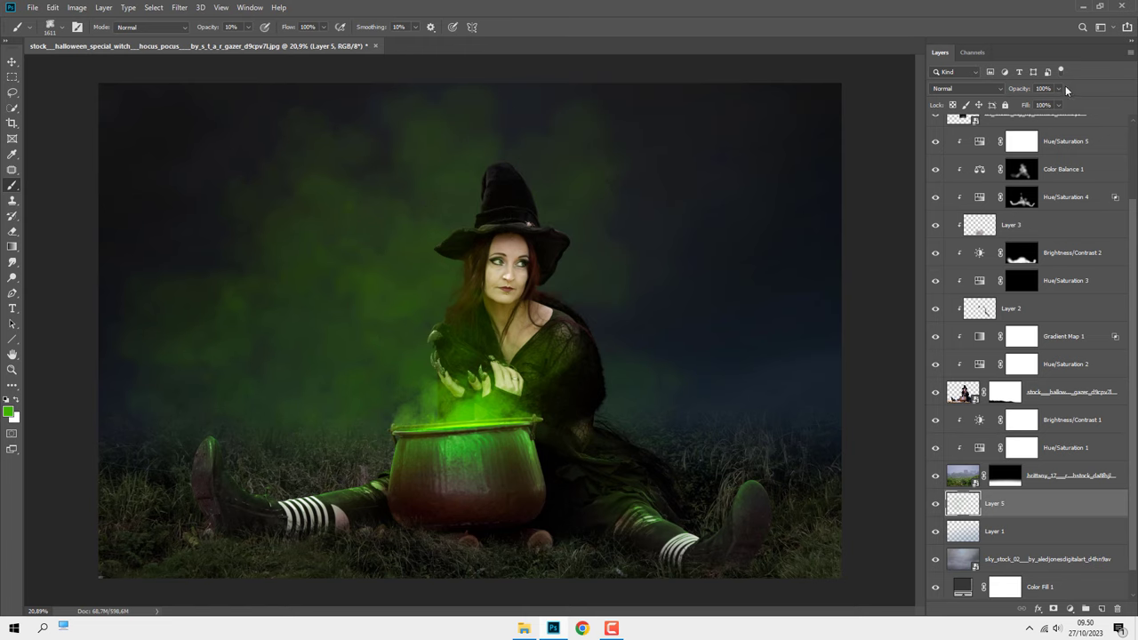
# Step: Lower Layer 5's opacity to 45% and switch to the Move tool
pyautogui.moveTo(1038, 106); pyautogui.dragTo(1035, 106)
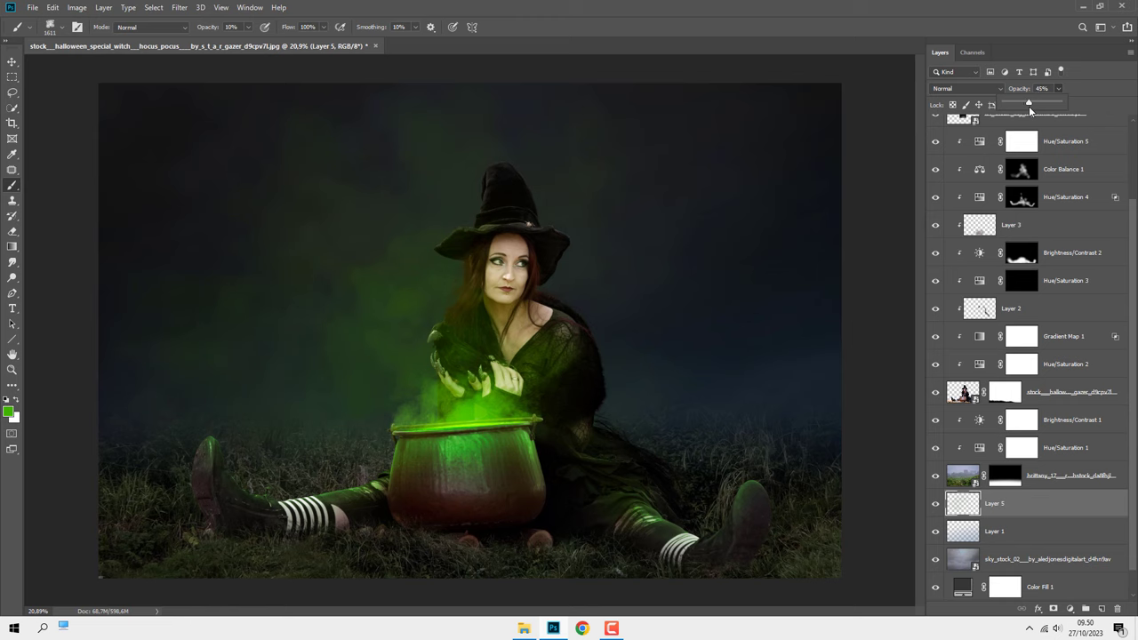
pyautogui.click(1032, 511)
pyautogui.press('v')
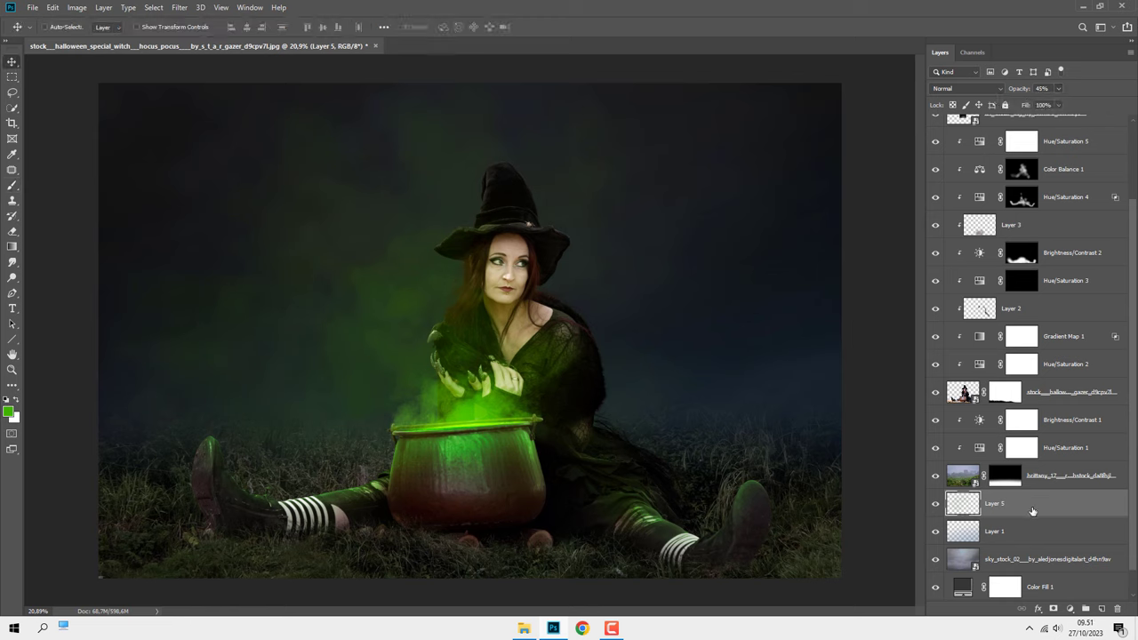
pyautogui.moveTo(1133, 451); pyautogui.dragTo(1133, 353)
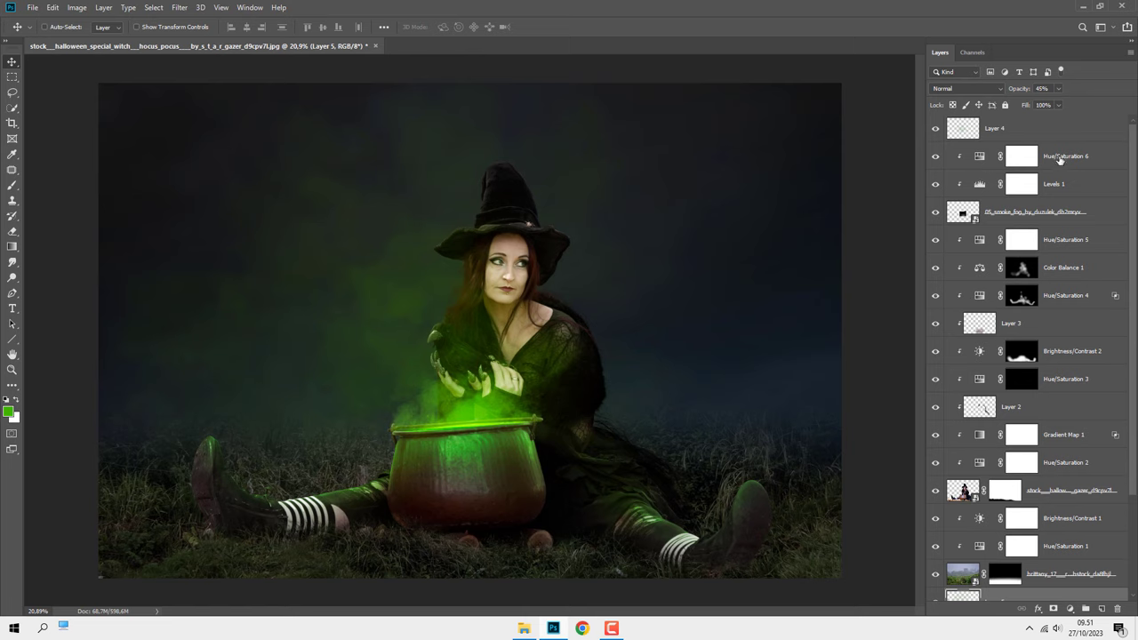
# Step: Add a colorized Hue/Saturation layer on top in Soft Light: Hue 20, Saturation 58, Lightness +29
pyautogui.click(1053, 137)
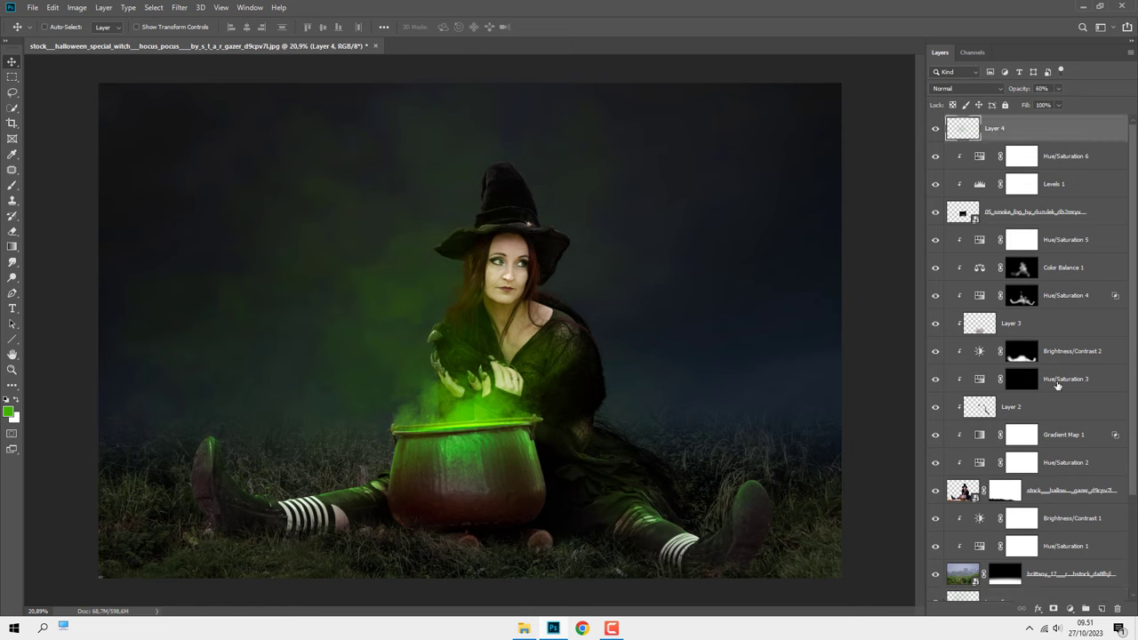
pyautogui.click(1071, 608)
pyautogui.click(1067, 493)
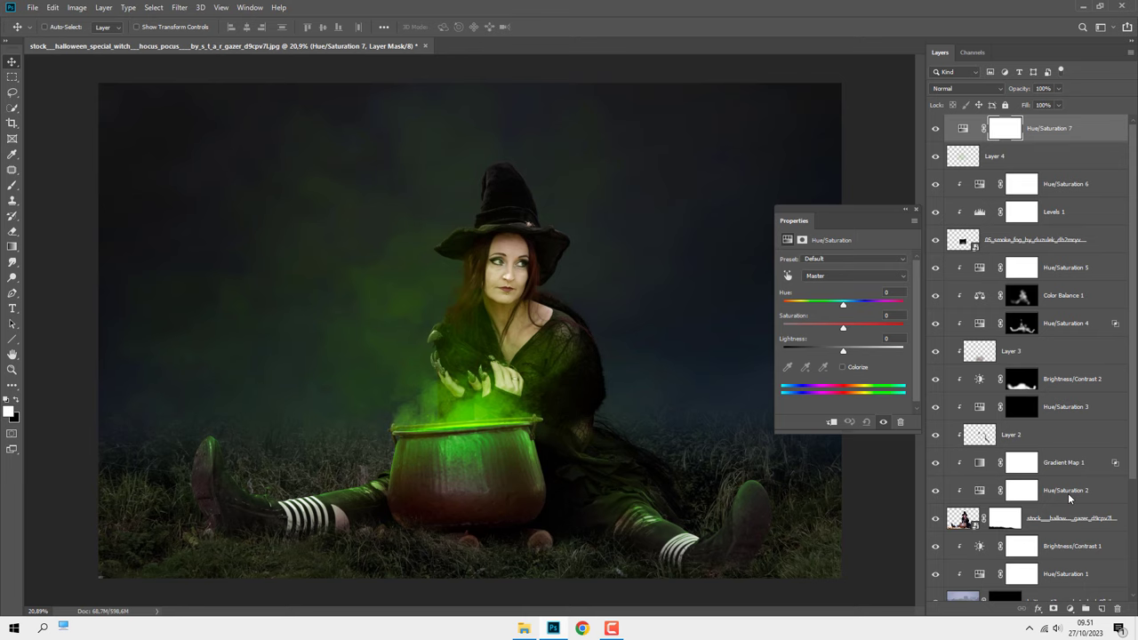
pyautogui.click(843, 367)
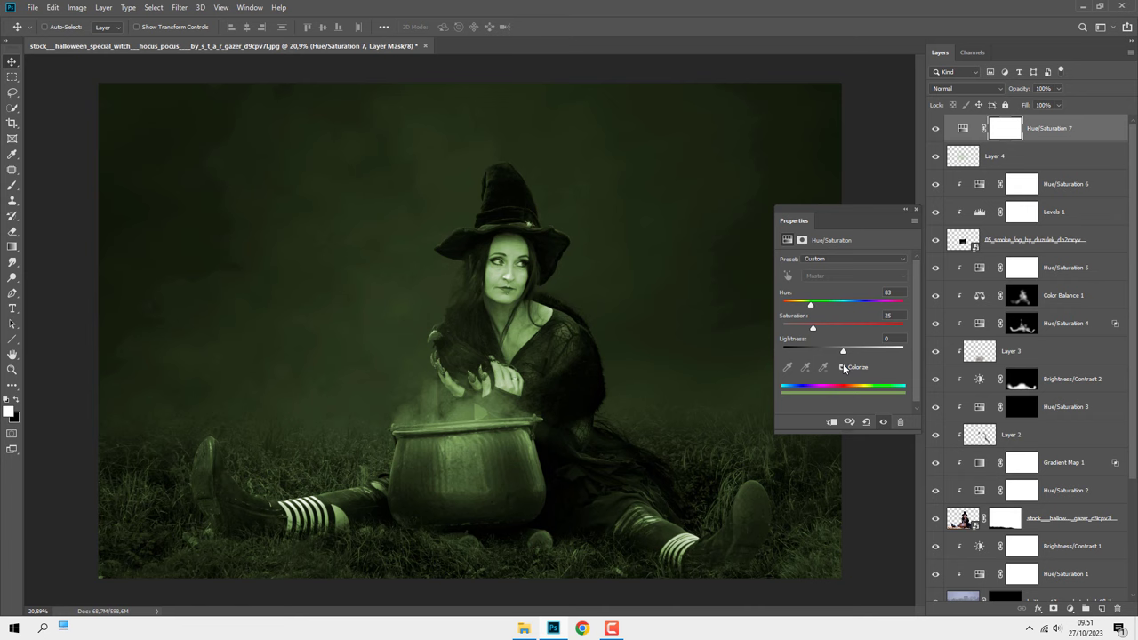
pyautogui.click(966, 88)
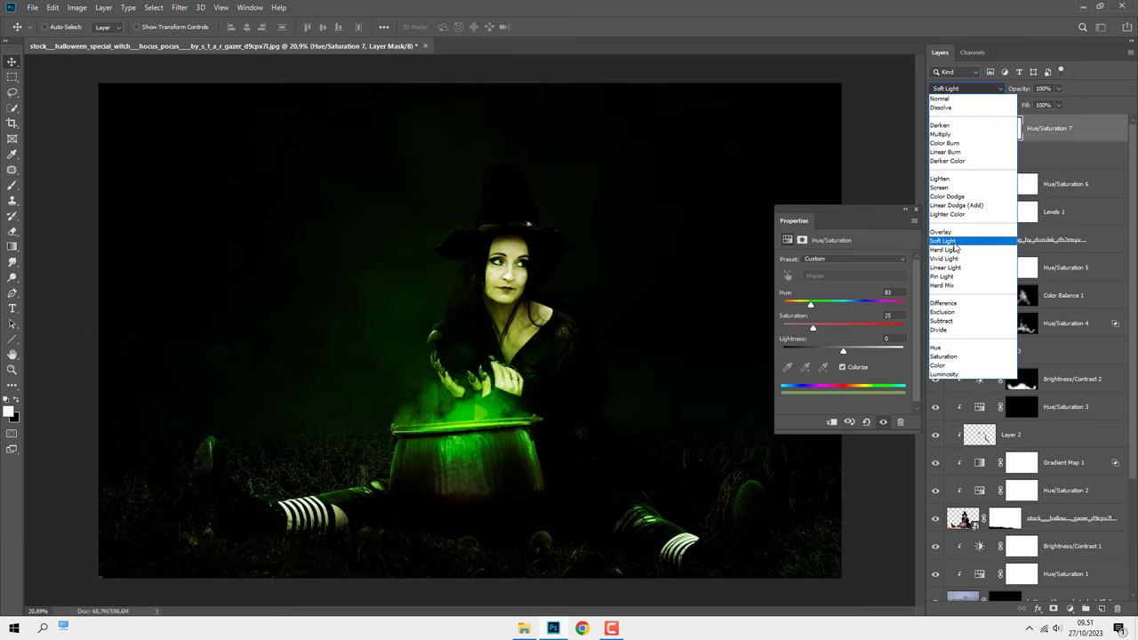
pyautogui.click(955, 241)
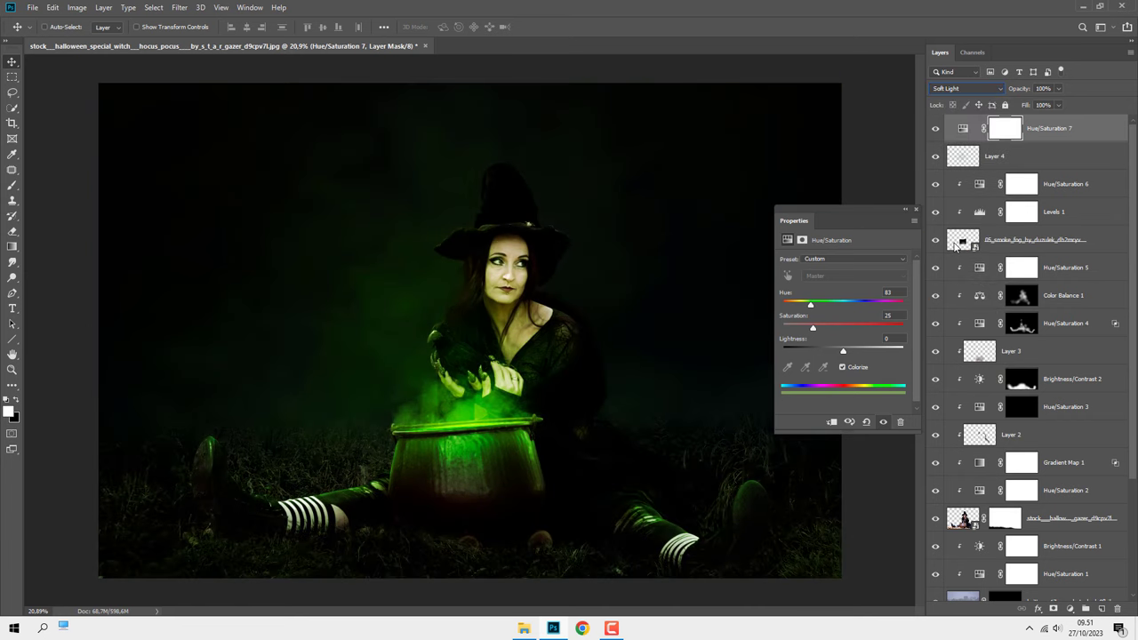
pyautogui.moveTo(809, 304); pyautogui.dragTo(788, 307)
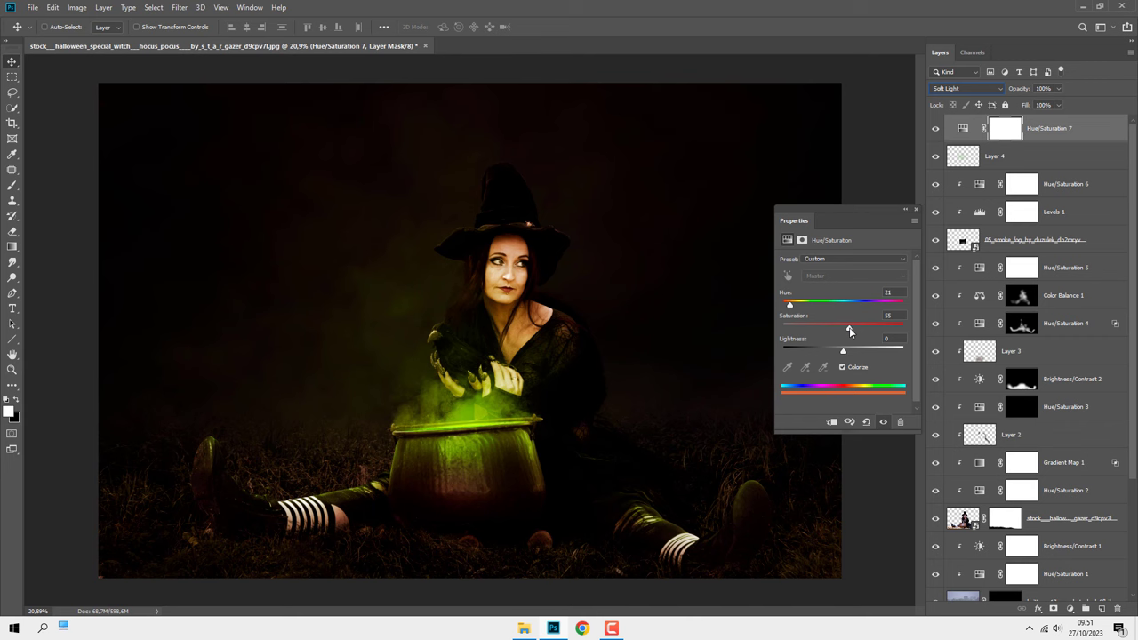
pyautogui.click(852, 352)
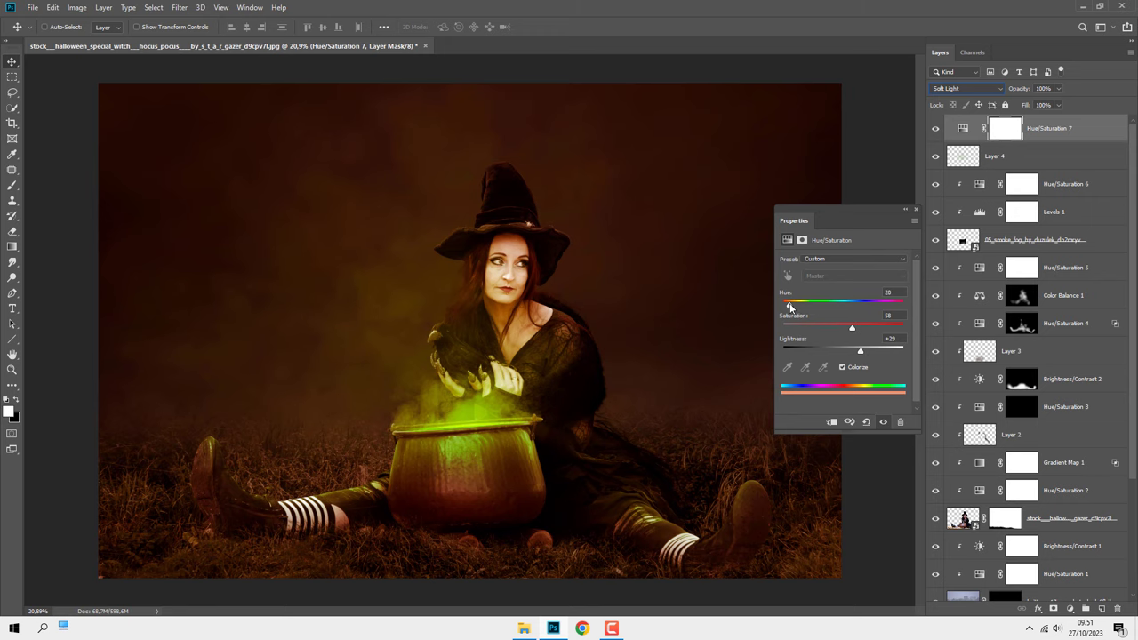
pyautogui.click(913, 213)
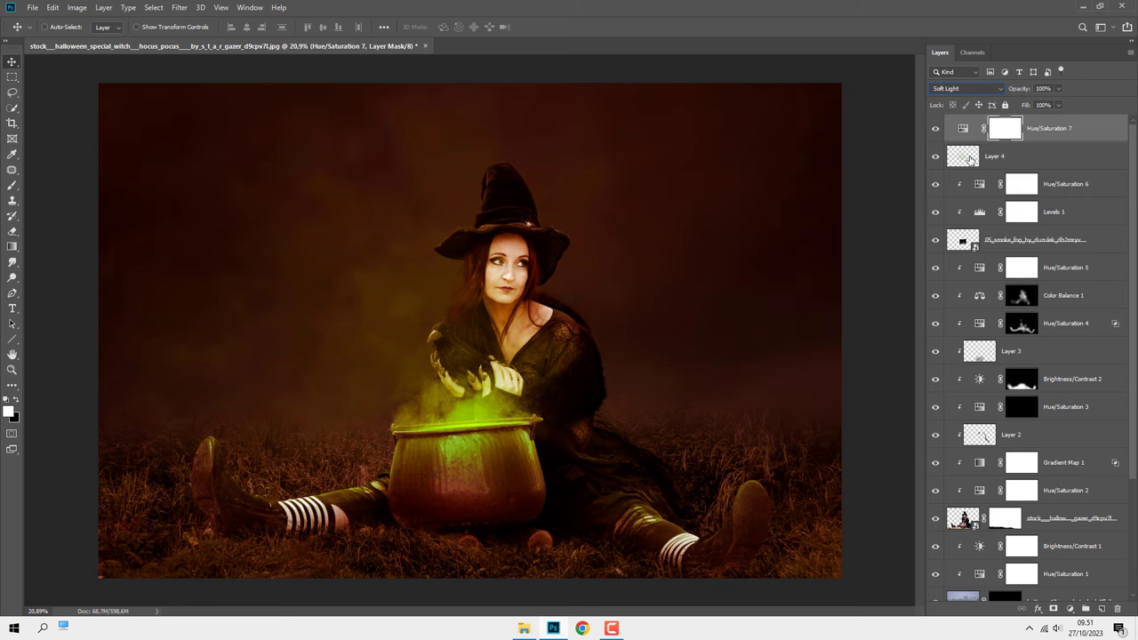
# Step: Invert the Hue/Saturation 7 mask to hide the tint, and choose a soft round brush
pyautogui.hotkey('ctrl', 'i')
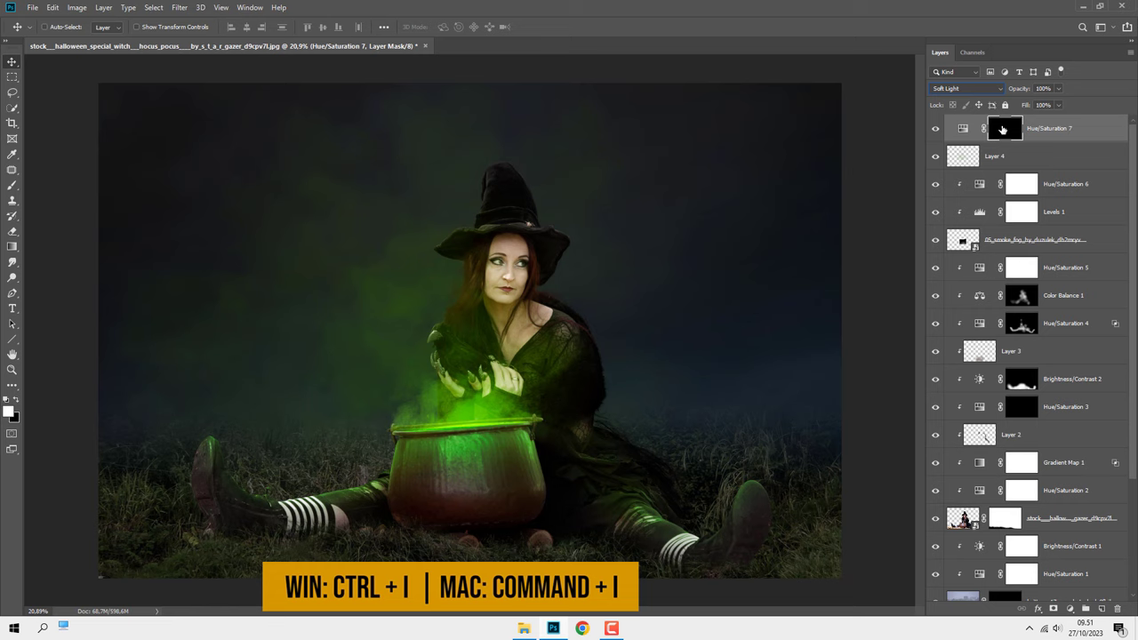
pyautogui.click(12, 187)
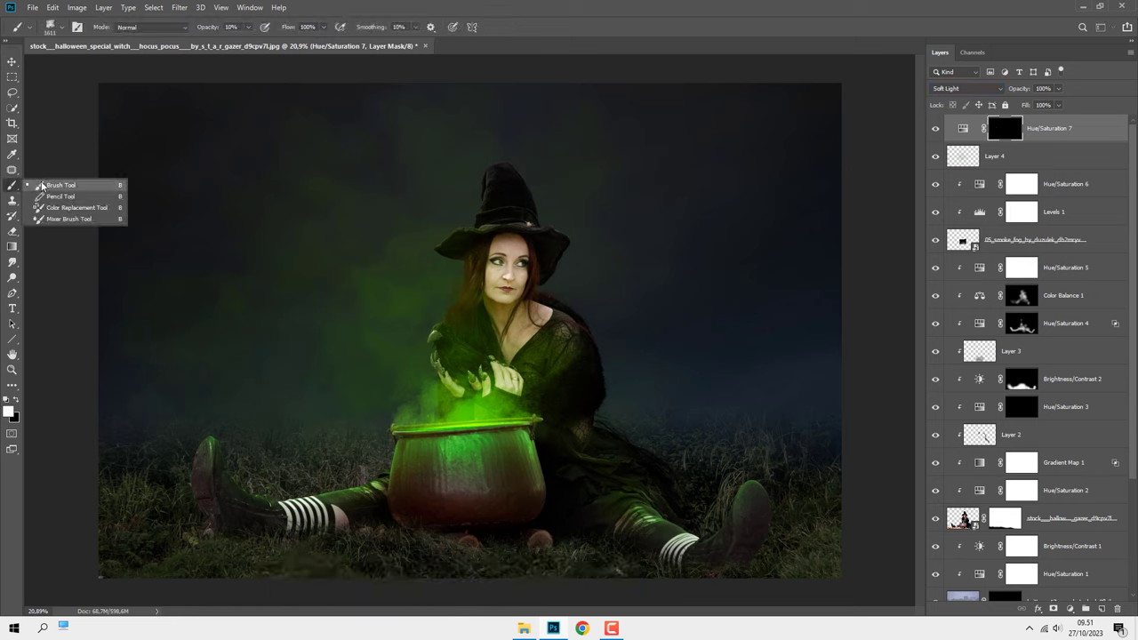
pyautogui.rightClick(338, 334)
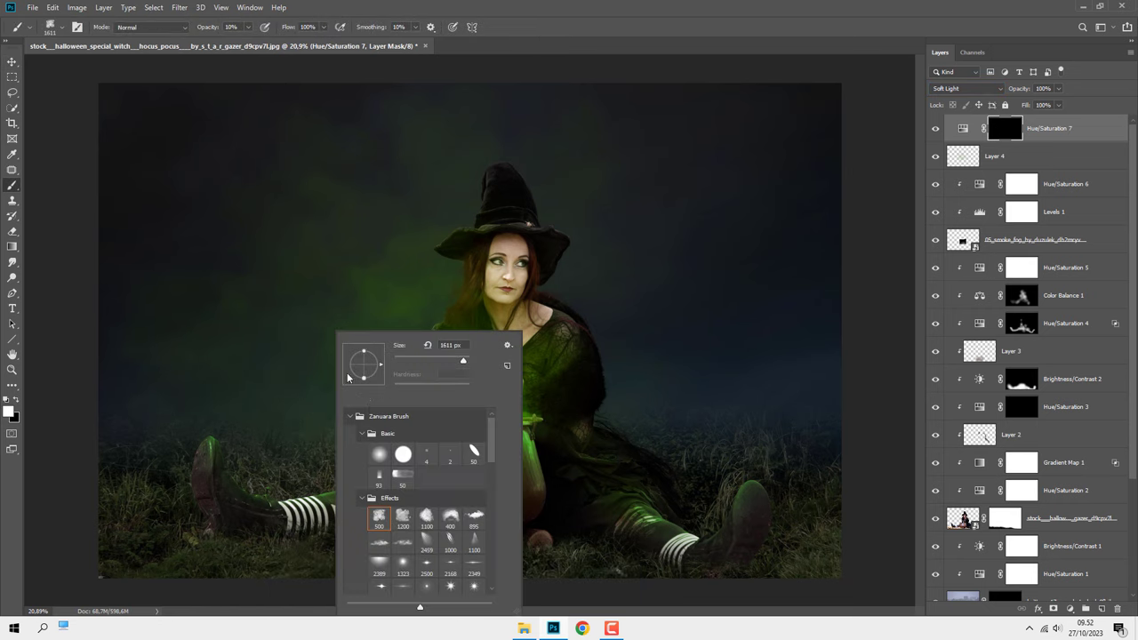
pyautogui.click(380, 453)
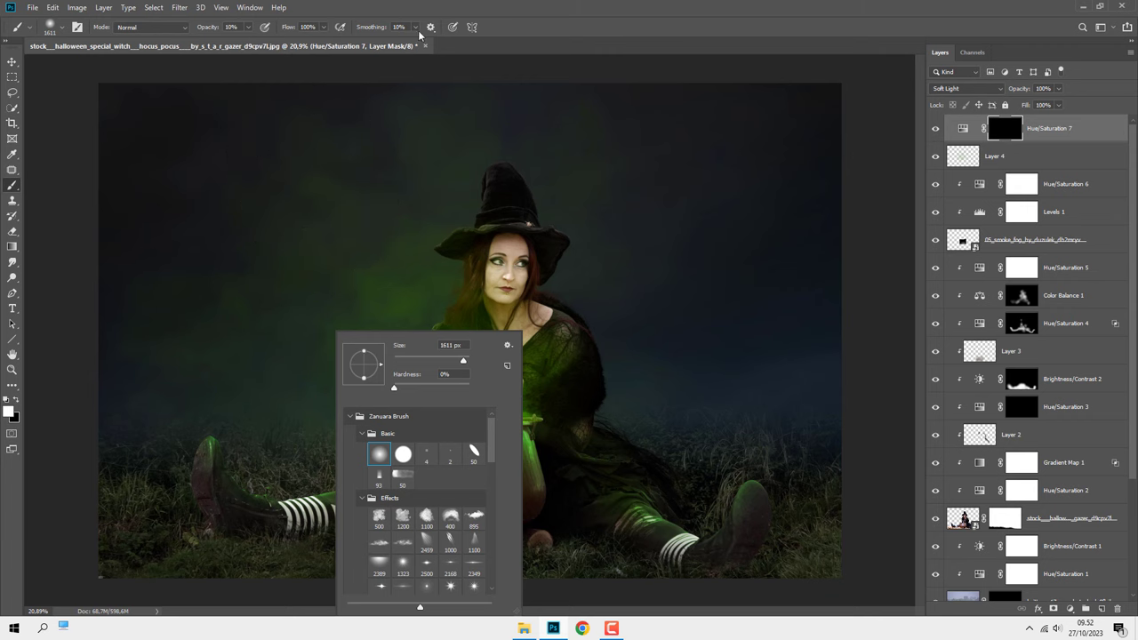
# Step: Paint the mask at 22% opacity to reveal warm glow around the cauldron base and both legs
pyautogui.press('Escape')
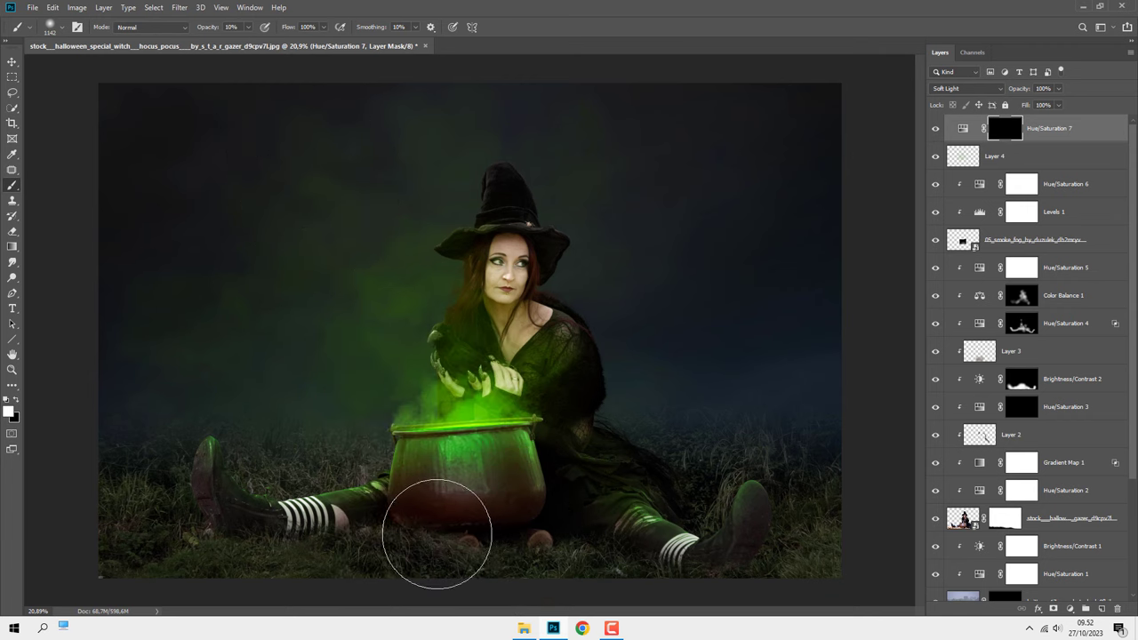
pyautogui.moveTo(437, 533)
pyautogui.mouseDown()
pyautogui.moveTo(495, 507)
pyautogui.moveTo(629, 573)
pyautogui.mouseUp()
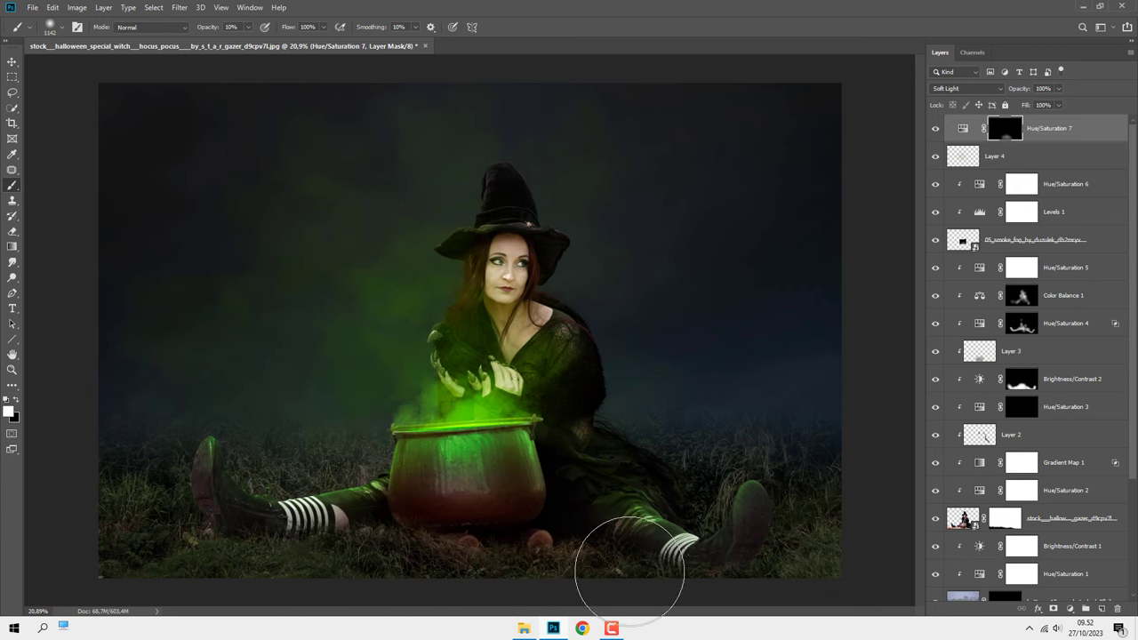
pyautogui.press('[')
pyautogui.moveTo(583, 540); pyautogui.dragTo(610, 554)
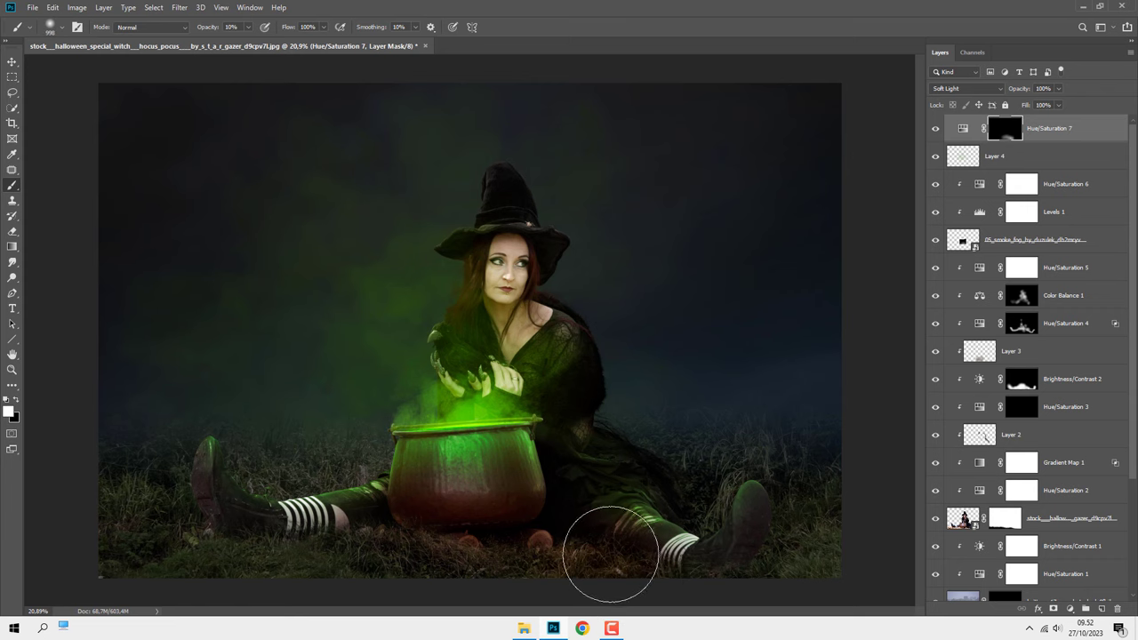
pyautogui.press('2')
pyautogui.press('2')
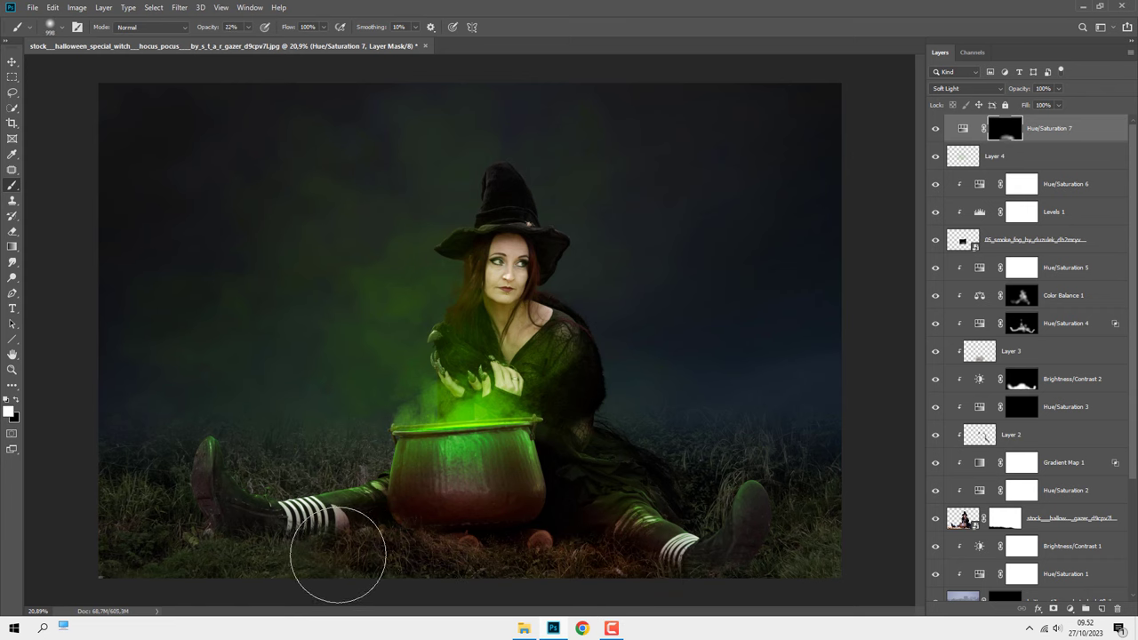
pyautogui.moveTo(292, 563)
pyautogui.mouseDown()
pyautogui.moveTo(390, 531)
pyautogui.moveTo(695, 590)
pyautogui.moveTo(527, 508)
pyautogui.moveTo(191, 573)
pyautogui.moveTo(489, 515)
pyautogui.moveTo(760, 591)
pyautogui.mouseUp()
# Step: Place the fire_stock_pack image from the stock images folder as a new top layer
pyautogui.hotkey('ctrl', '2')
pyautogui.press('v')
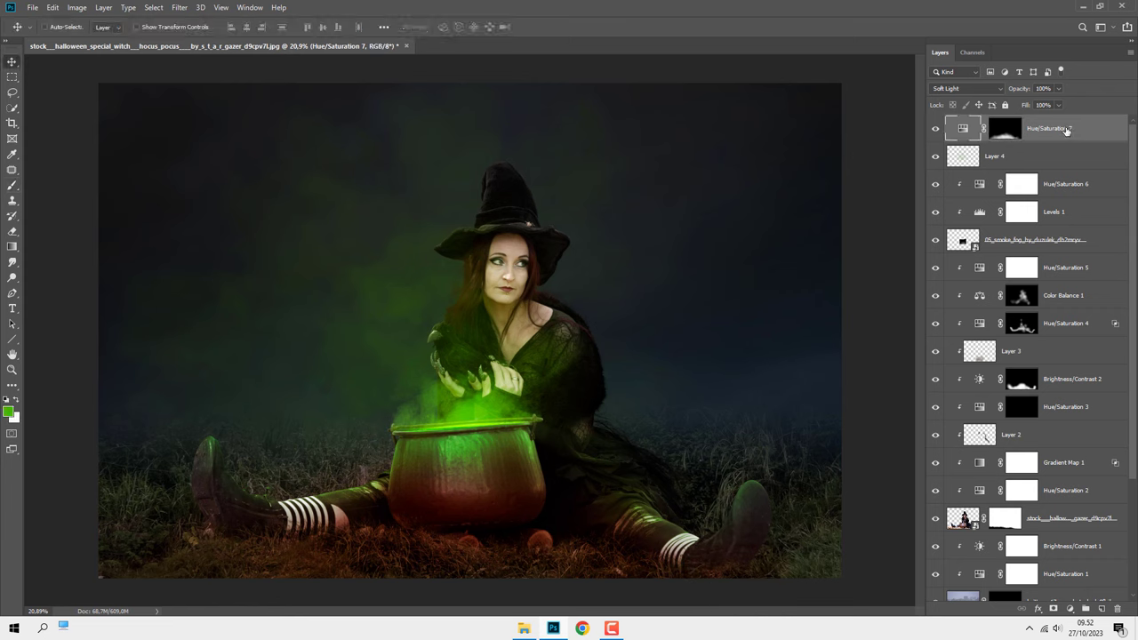
pyautogui.click(524, 627)
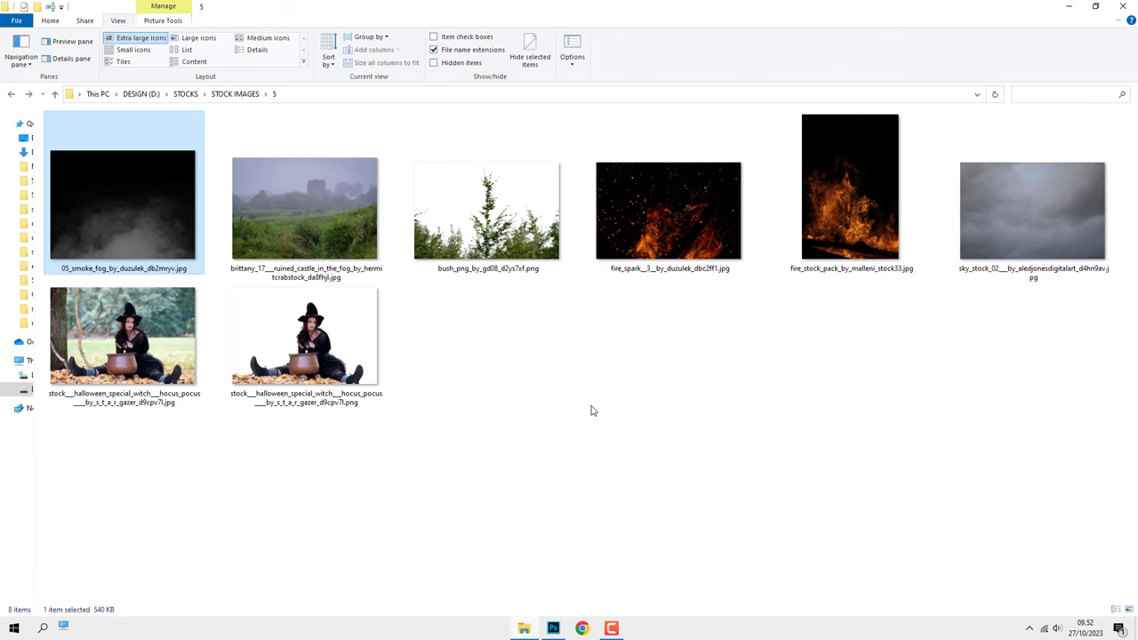
pyautogui.moveTo(848, 195)
pyautogui.mouseDown()
pyautogui.moveTo(556, 629)
pyautogui.moveTo(515, 379)
pyautogui.mouseUp()
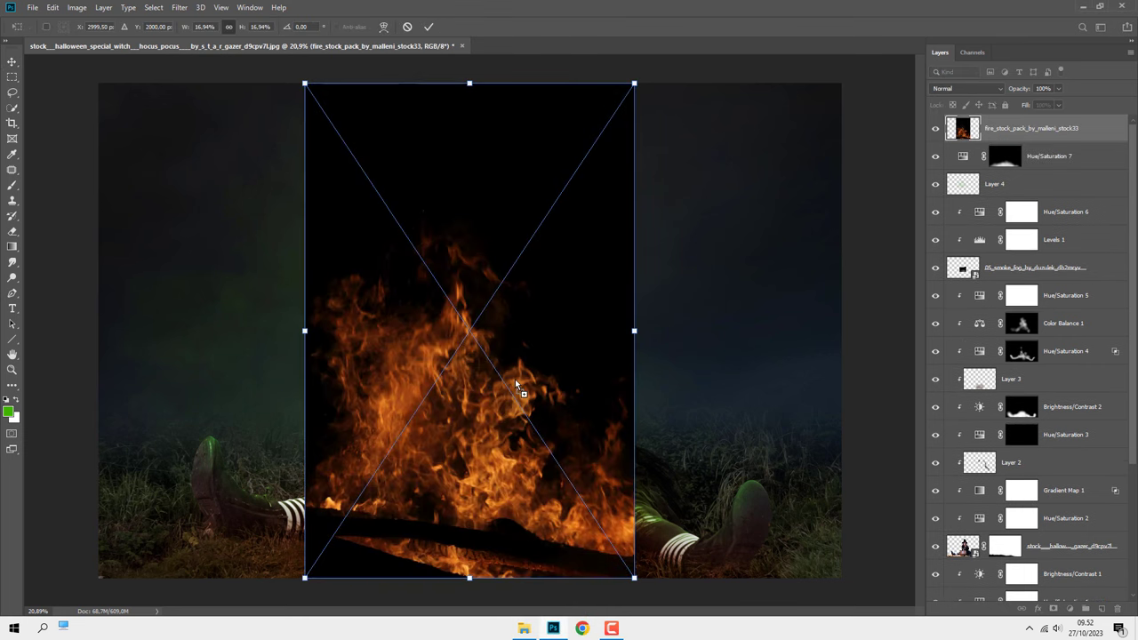
# Step: Set the fire layer to Lighten, scale it down, flip it horizontally and move it onto the cauldron
pyautogui.click(965, 88)
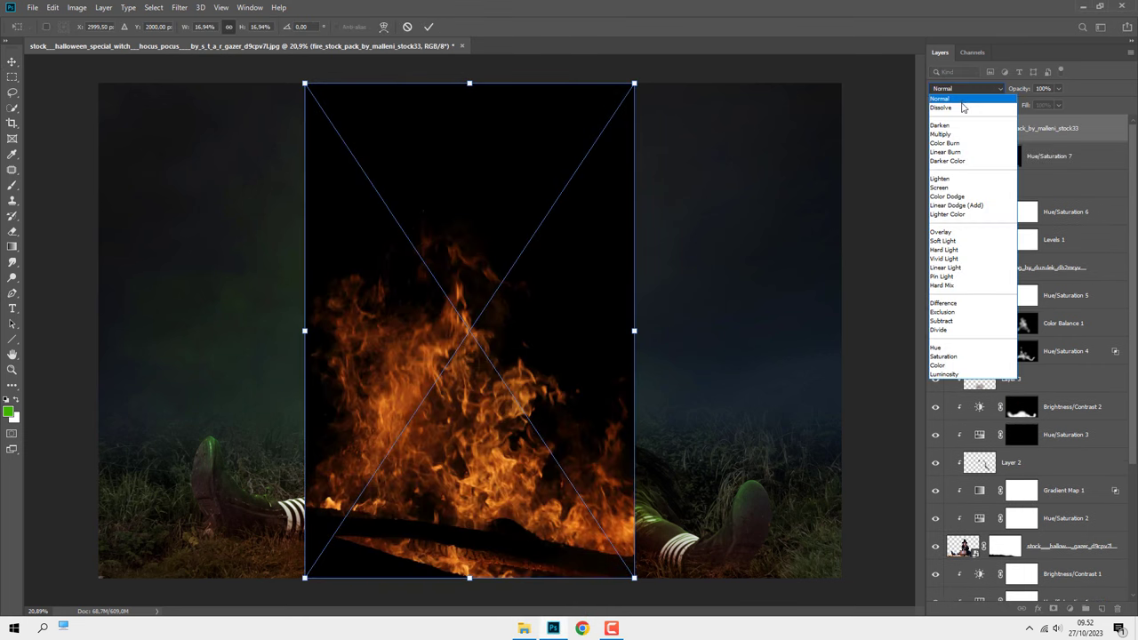
pyautogui.click(961, 180)
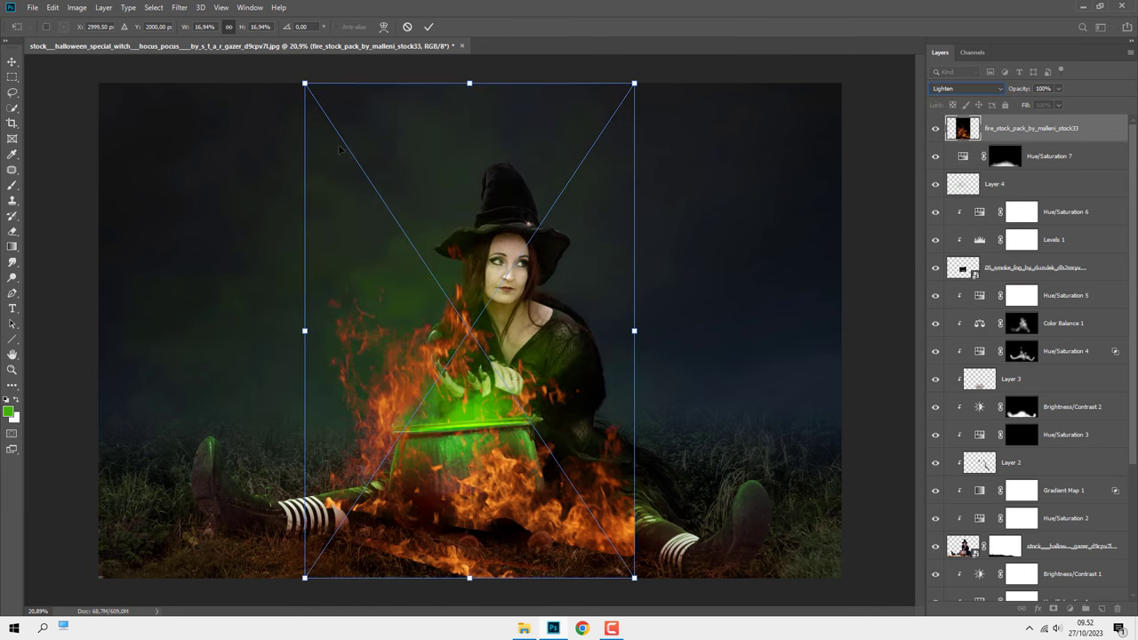
pyautogui.moveTo(305, 83); pyautogui.dragTo(469, 414)
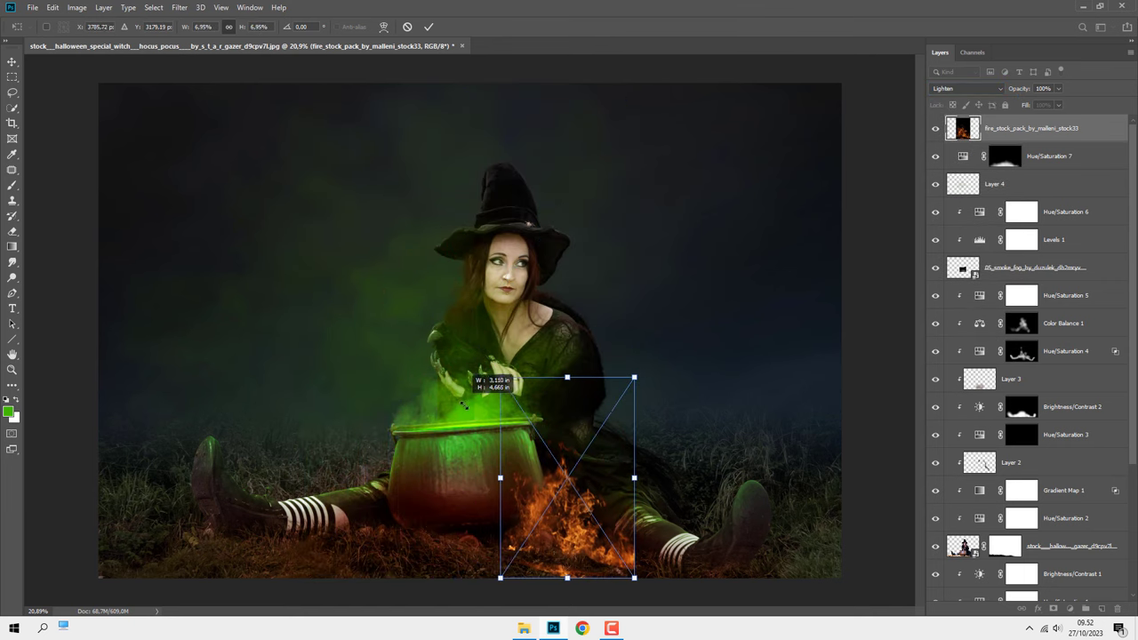
pyautogui.rightClick(539, 455)
pyautogui.click(560, 591)
pyautogui.moveTo(540, 493); pyautogui.dragTo(461, 471)
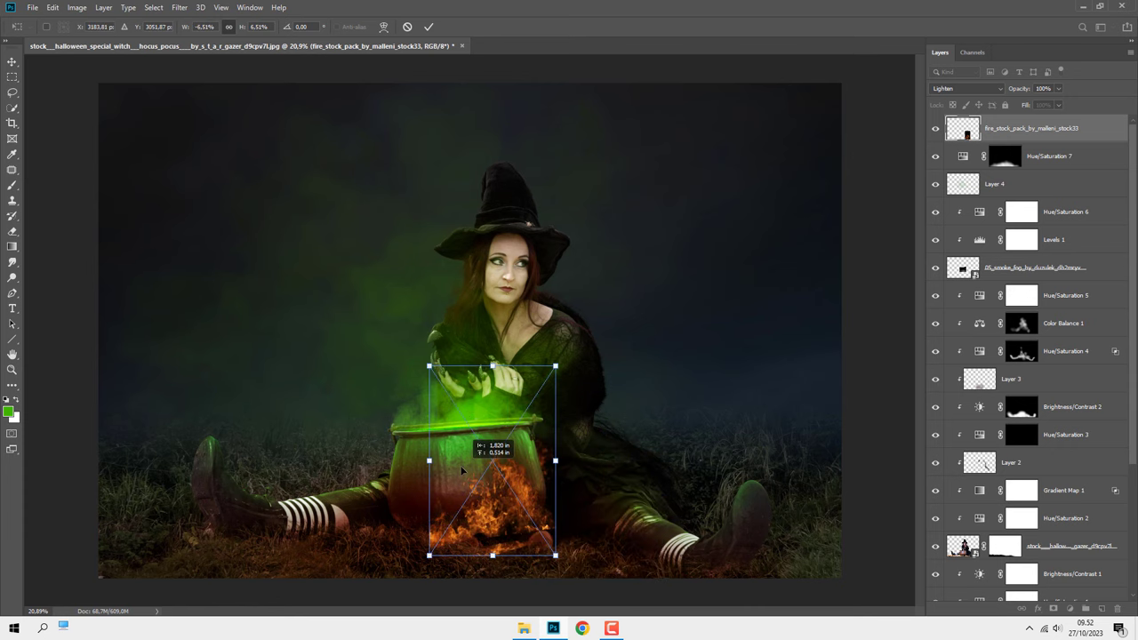
# Step: Warp the fire so its edges curve around the cauldron's lower belly
pyautogui.rightClick(494, 422)
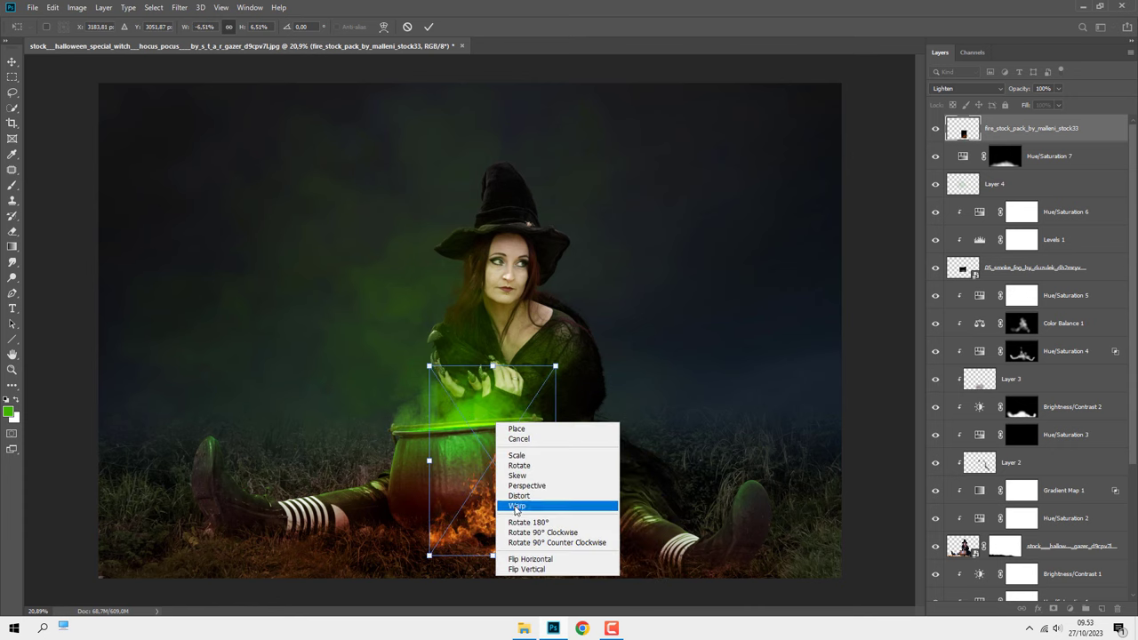
pyautogui.click(516, 504)
pyautogui.moveTo(430, 556); pyautogui.dragTo(417, 546)
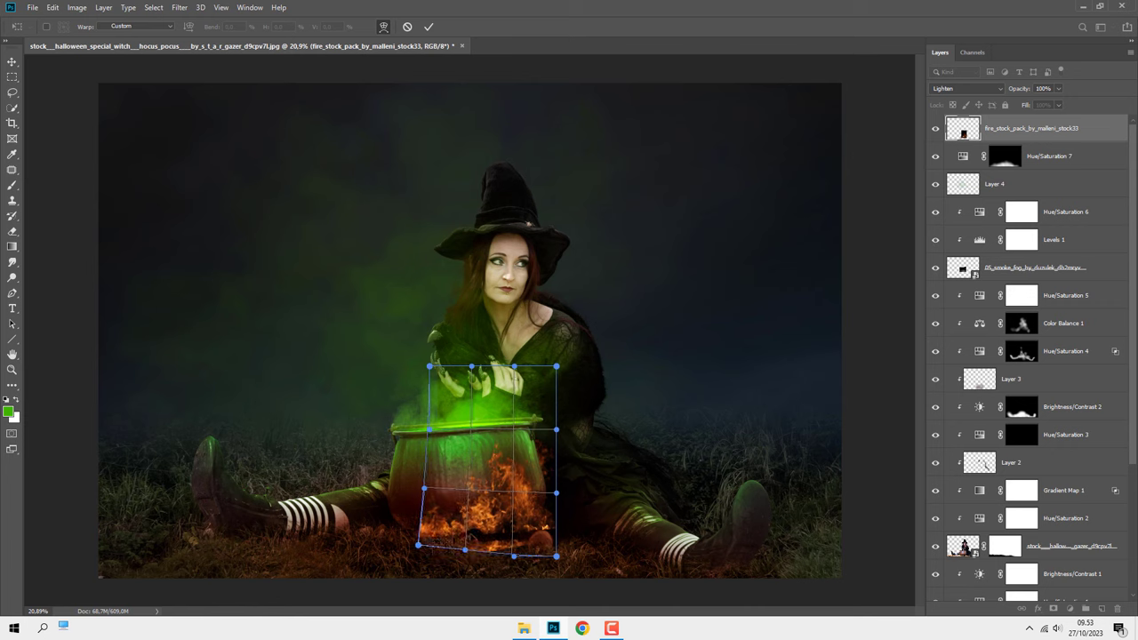
pyautogui.moveTo(553, 525); pyautogui.dragTo(545, 519)
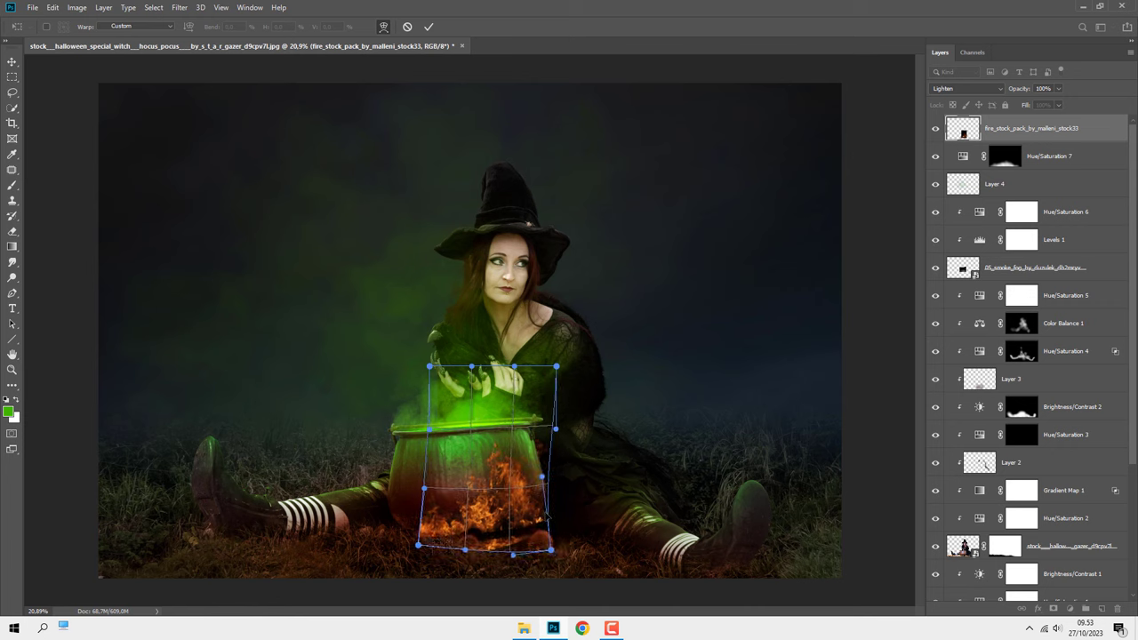
pyautogui.moveTo(513, 552); pyautogui.dragTo(507, 587)
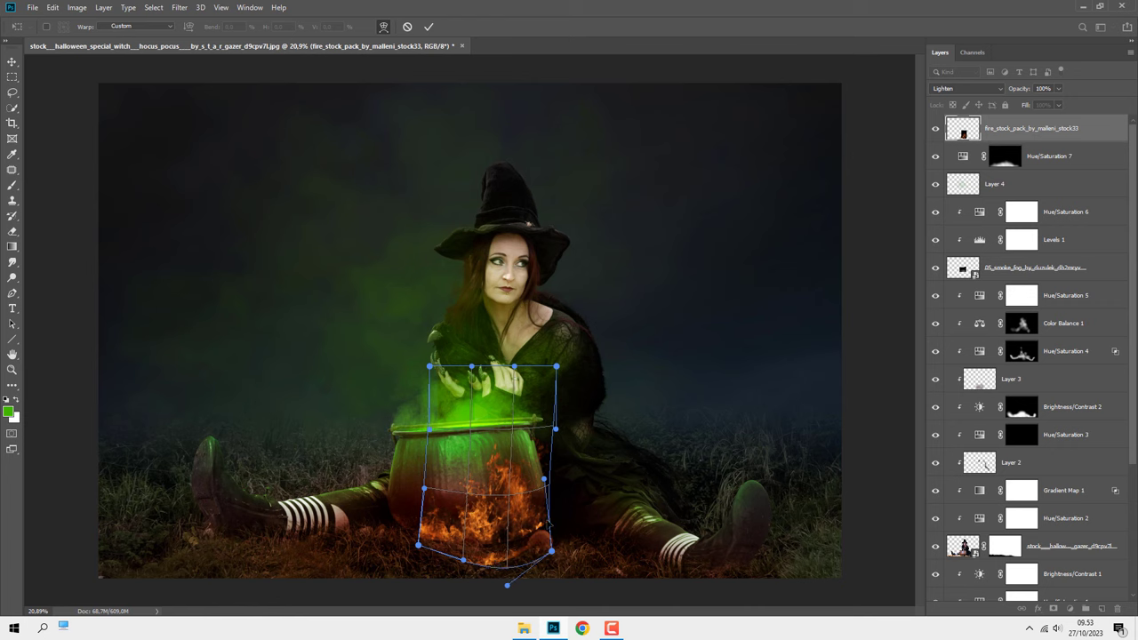
pyautogui.moveTo(551, 551); pyautogui.dragTo(560, 574)
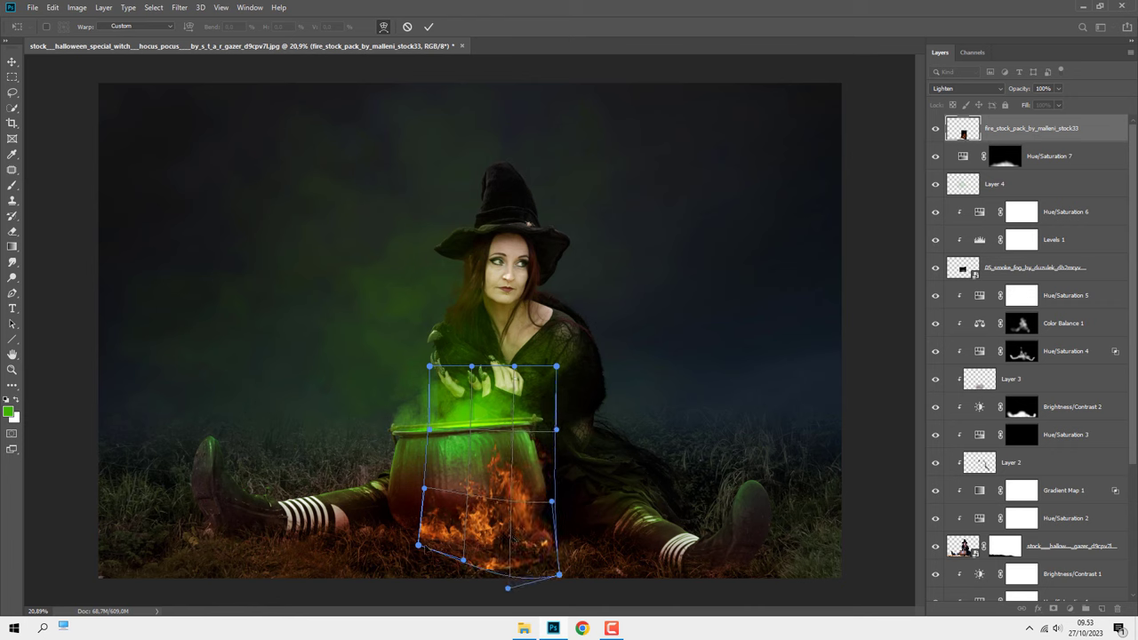
pyautogui.moveTo(419, 545)
pyautogui.mouseDown()
pyautogui.moveTo(405, 543)
pyautogui.moveTo(415, 545)
pyautogui.mouseUp()
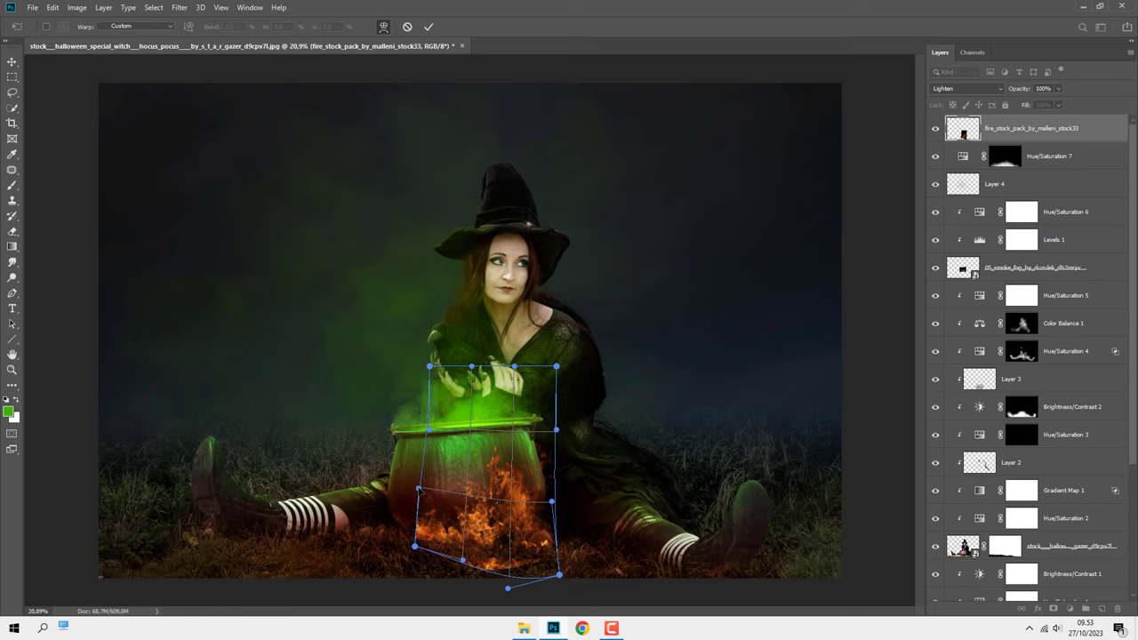
pyautogui.moveTo(424, 488); pyautogui.dragTo(414, 489)
# Step: Commit the fire warp, add a layer mask to the fire layer, and pick the Brush tool
pyautogui.click(429, 27)
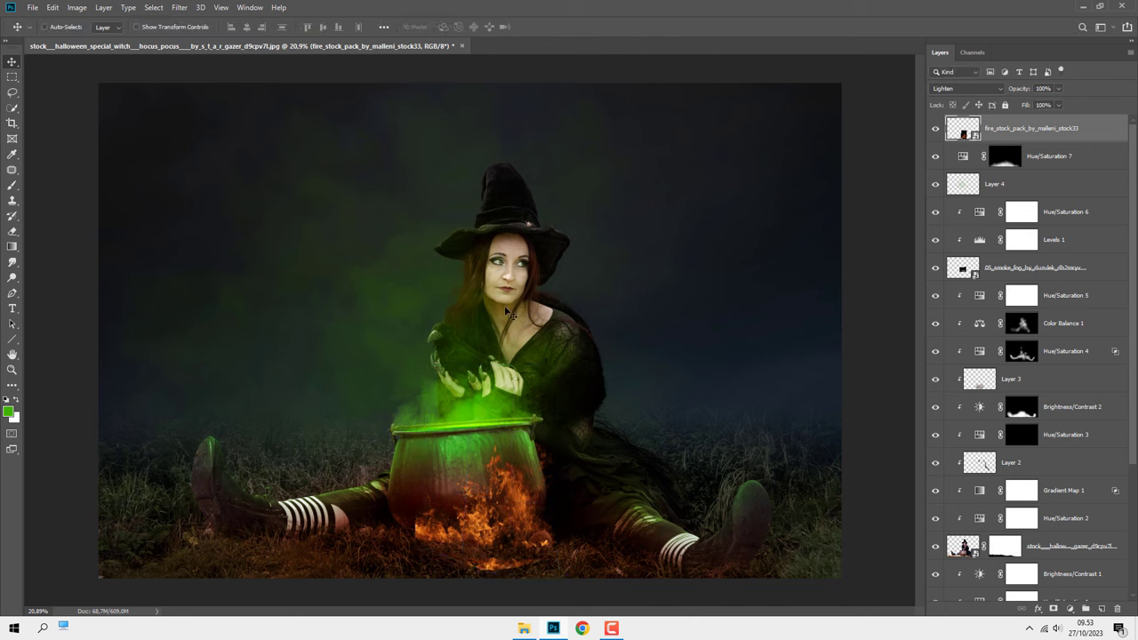
pyautogui.click(1053, 608)
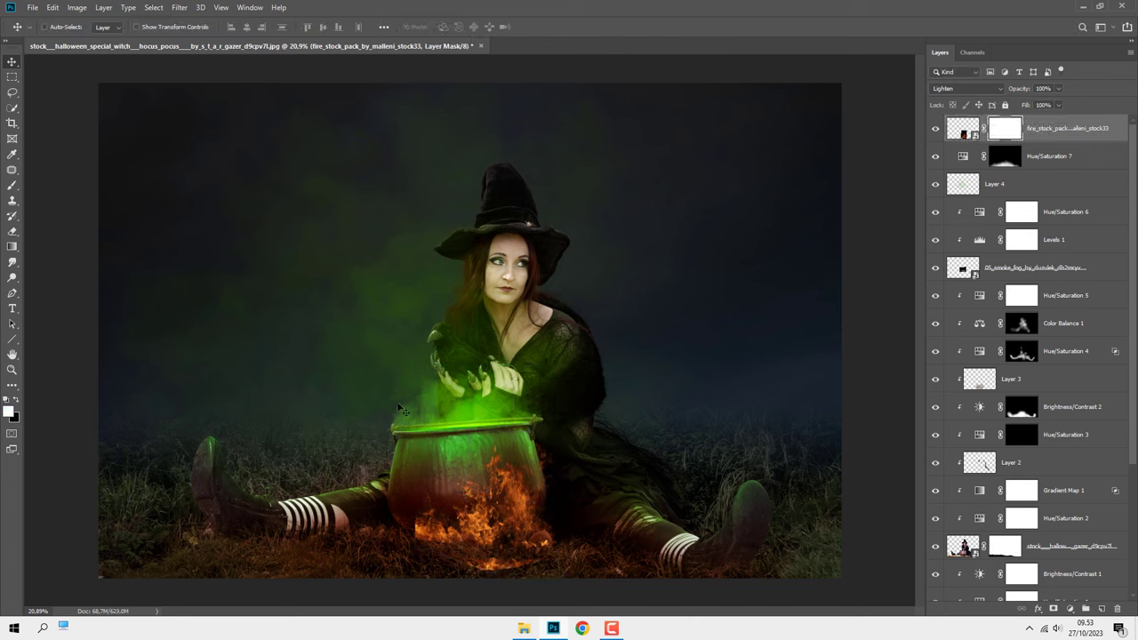
pyautogui.rightClick(14, 185)
pyautogui.click(80, 184)
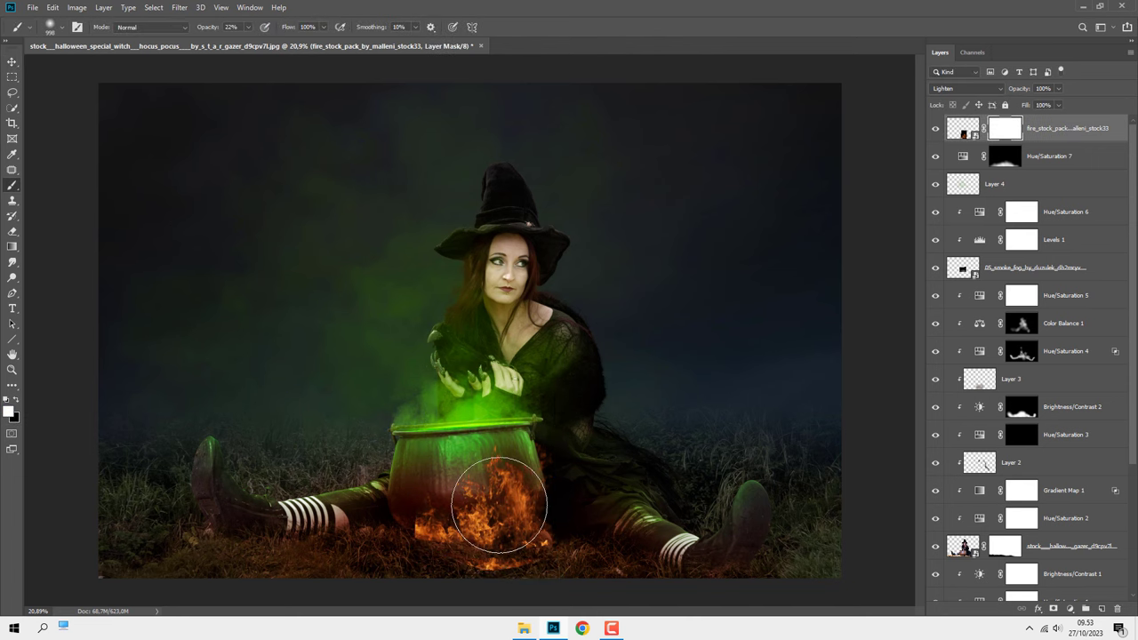
# Step: Paint black on the mask at up to 50% opacity to fade the fire's lower edges
pyautogui.moveTo(474, 507)
pyautogui.mouseDown()
pyautogui.moveTo(419, 539)
pyautogui.moveTo(381, 539)
pyautogui.mouseUp()
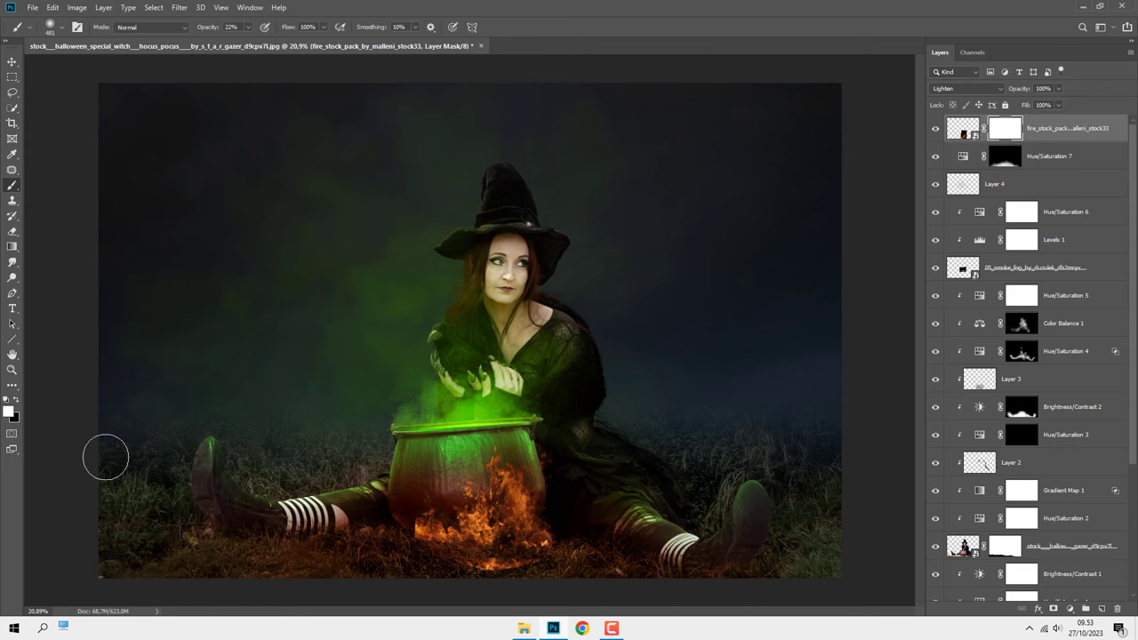
pyautogui.click(17, 401)
pyautogui.moveTo(420, 543); pyautogui.dragTo(407, 535)
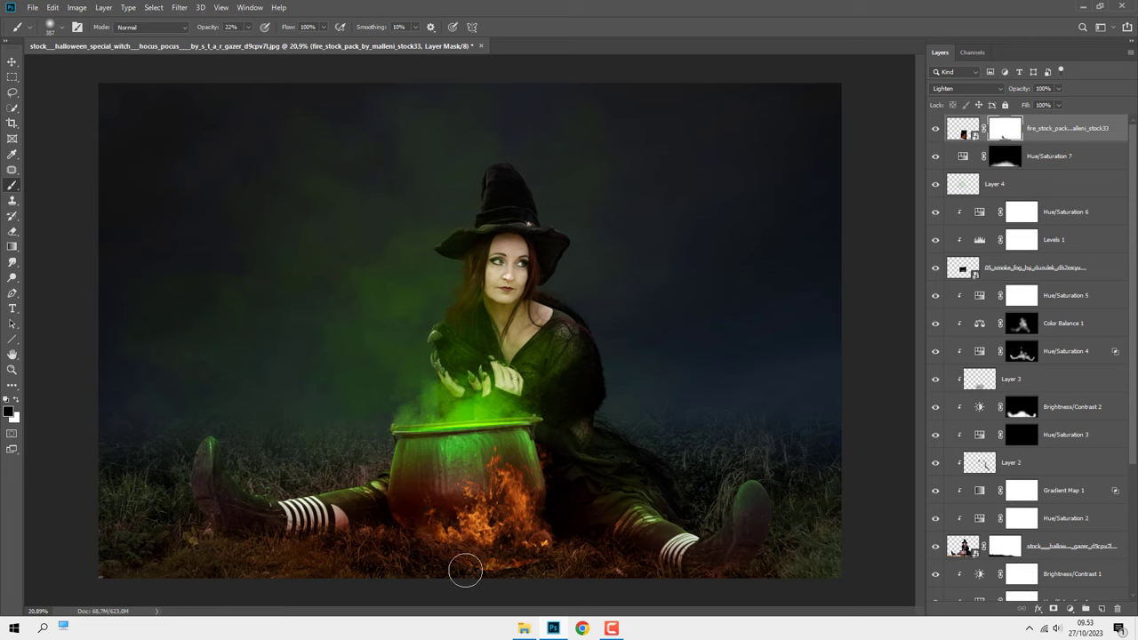
pyautogui.press('5')
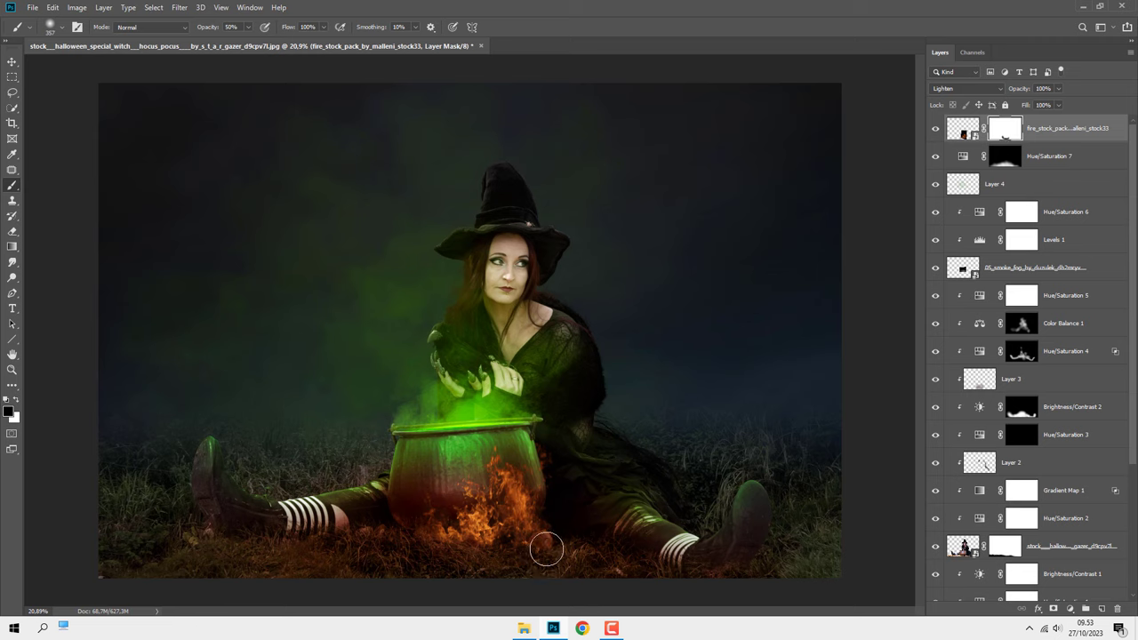
pyautogui.moveTo(546, 551)
pyautogui.mouseDown()
pyautogui.moveTo(504, 555)
pyautogui.moveTo(534, 557)
pyautogui.moveTo(506, 553)
pyautogui.moveTo(550, 541)
pyautogui.mouseUp()
# Step: Bring up the STOCK IMAGES\5 folder in File Explorer
pyautogui.hotkey('ctrl', '2')
pyautogui.press('v')
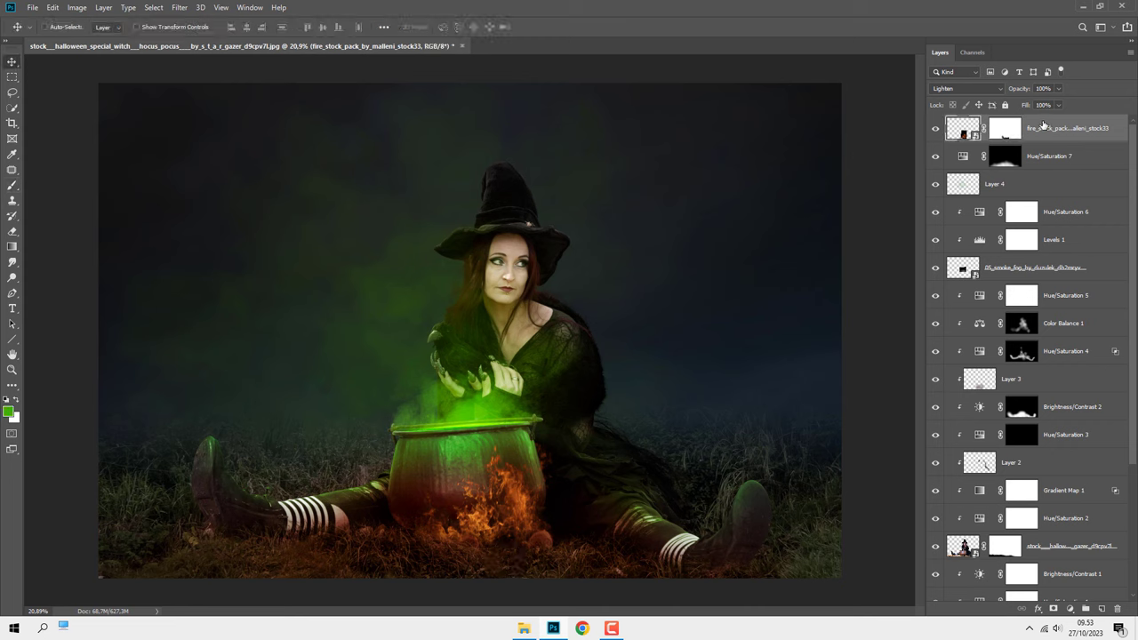
pyautogui.click(524, 629)
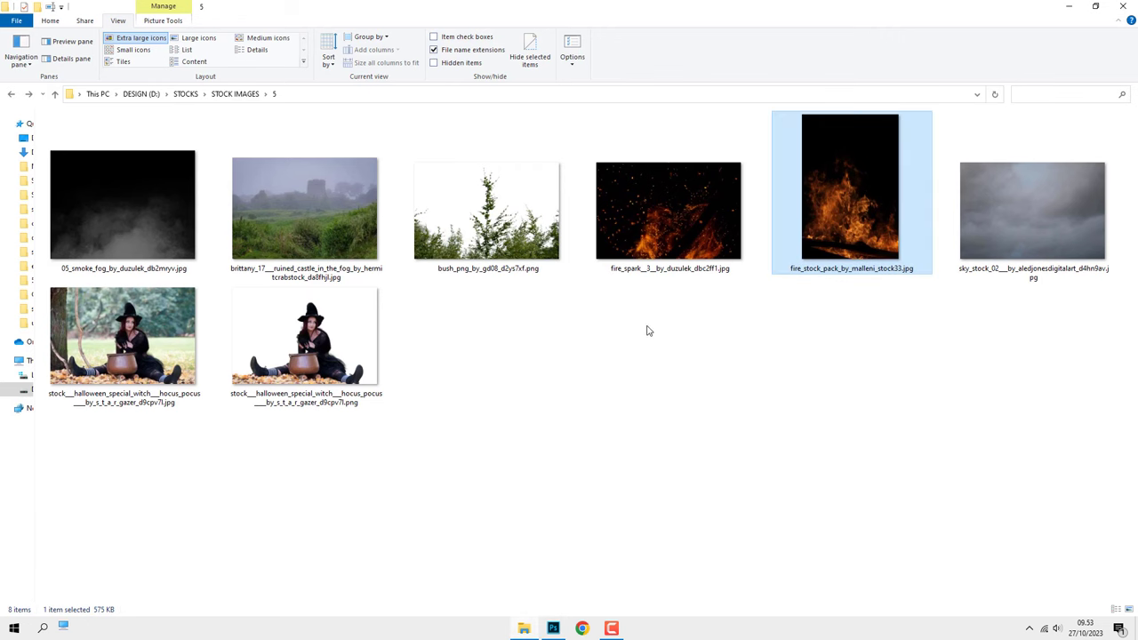
# Step: Place fire_spark over the cauldron in Screen mode, scaled down and rotated about -4°
pyautogui.moveTo(662, 226)
pyautogui.mouseDown()
pyautogui.moveTo(557, 624)
pyautogui.moveTo(510, 423)
pyautogui.mouseUp()
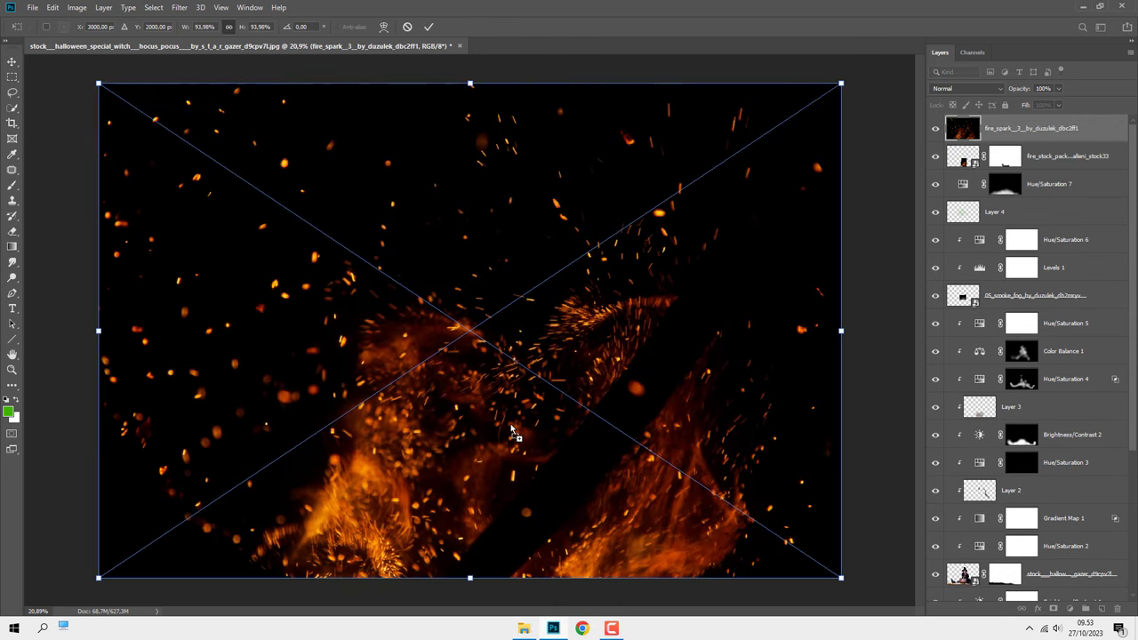
pyautogui.click(964, 88)
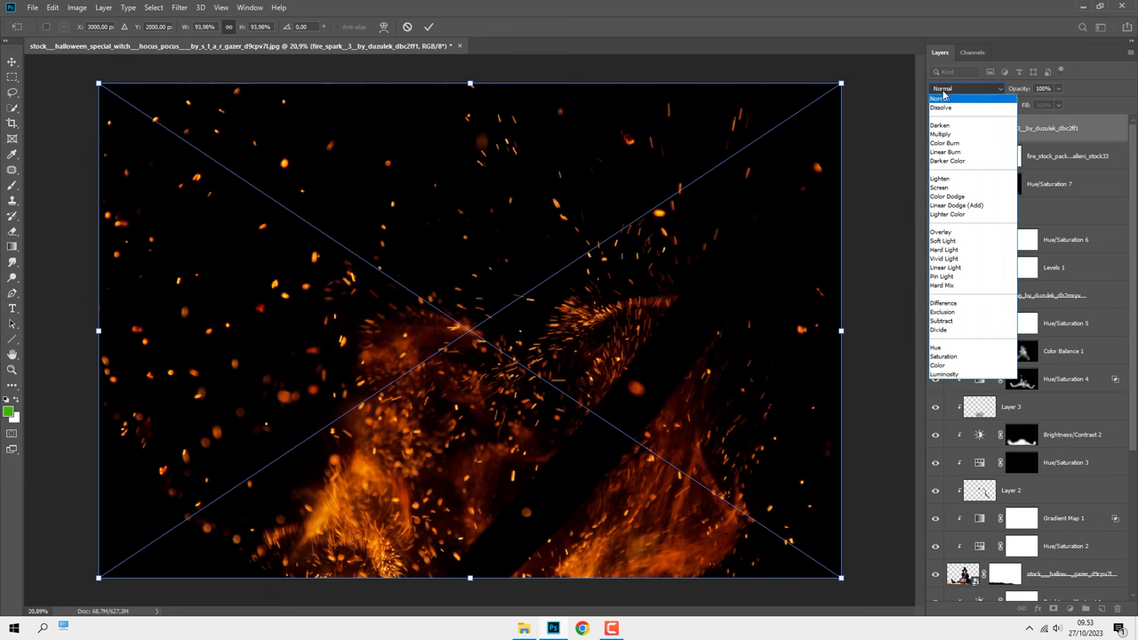
pyautogui.click(955, 186)
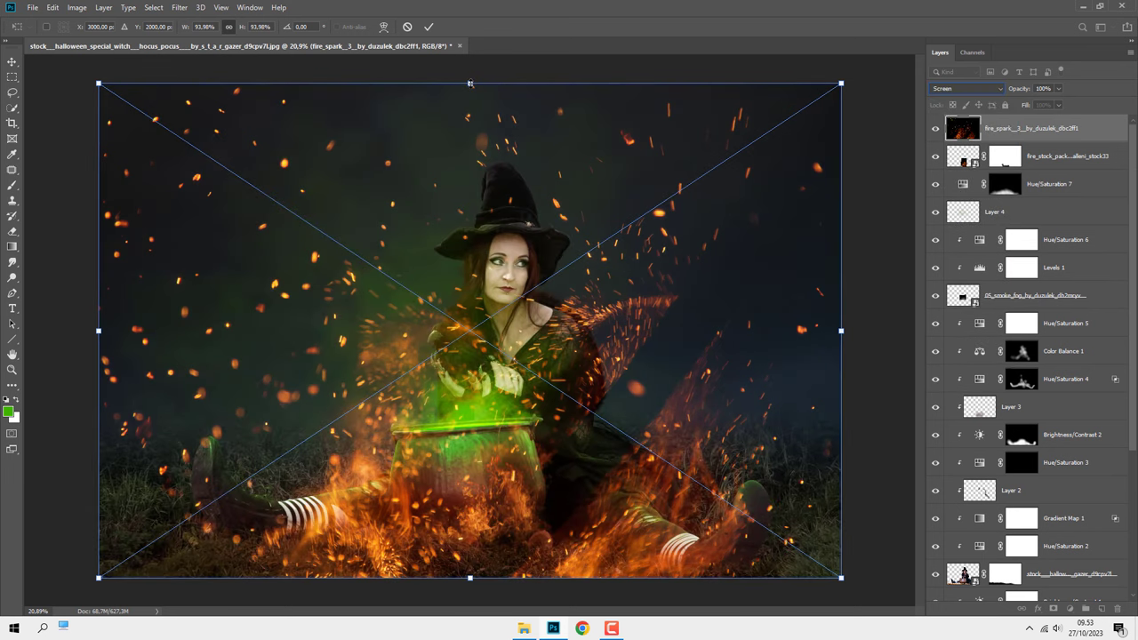
pyautogui.moveTo(469, 83)
pyautogui.mouseDown()
pyautogui.moveTo(471, 465)
pyautogui.moveTo(484, 460)
pyautogui.moveTo(470, 436)
pyautogui.mouseUp()
pyautogui.moveTo(561, 464); pyautogui.dragTo(564, 457)
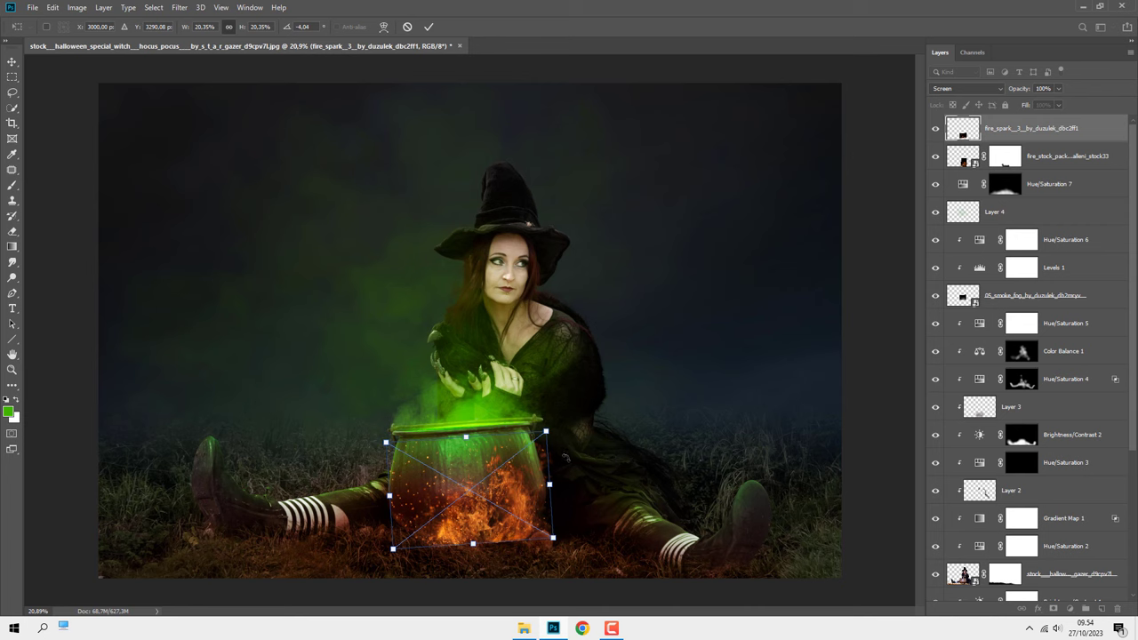
pyautogui.press('Return')
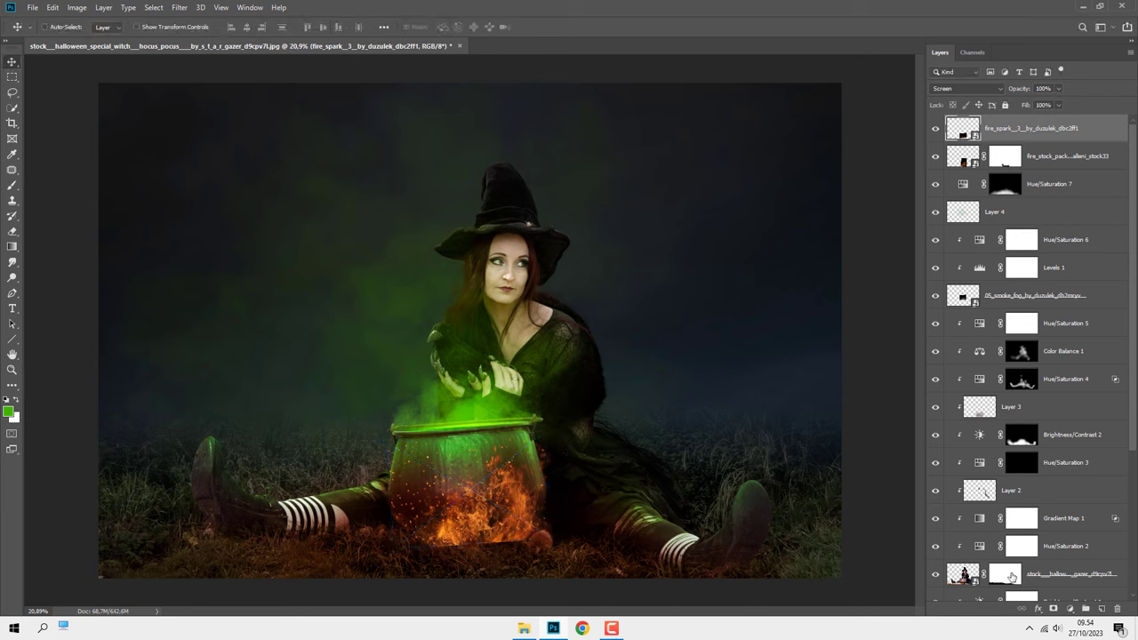
# Step: Add a mask to fire_spark_3 and paint black to hide sparks at the cauldron's lower right
pyautogui.click(1053, 609)
pyautogui.rightClick(11, 185)
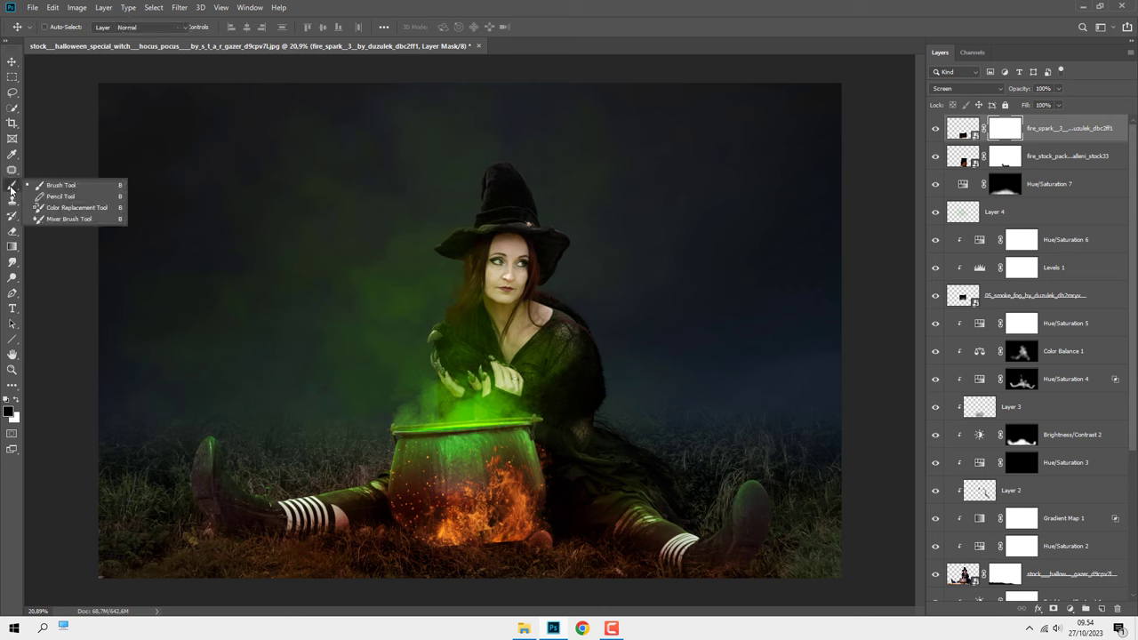
pyautogui.click(116, 184)
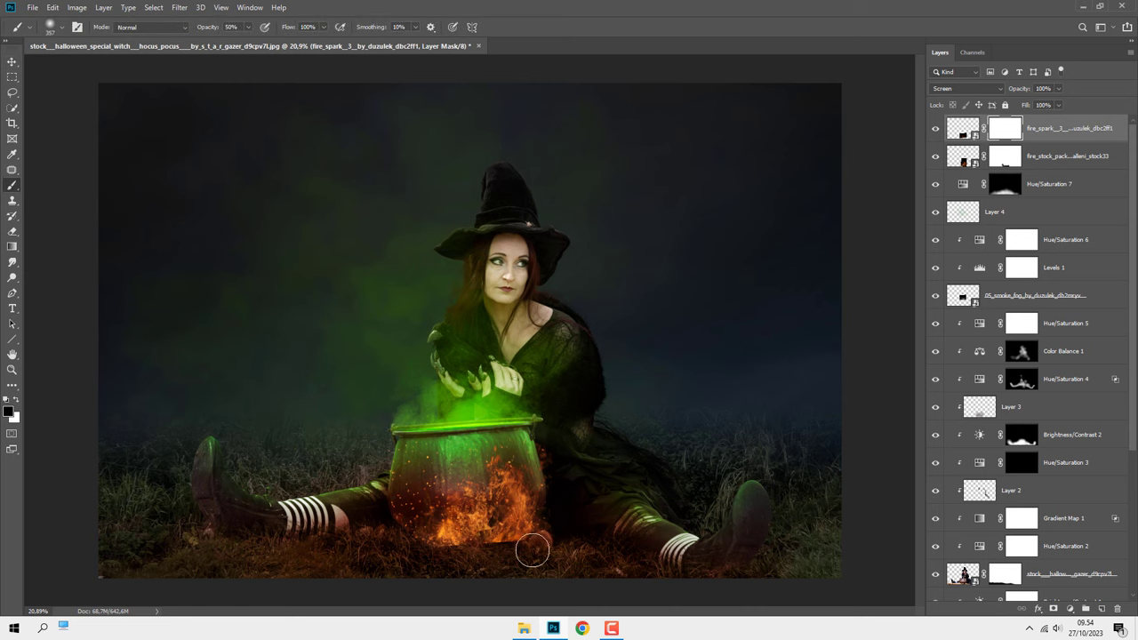
pyautogui.moveTo(534, 546)
pyautogui.mouseDown()
pyautogui.moveTo(534, 528)
pyautogui.moveTo(515, 541)
pyautogui.mouseUp()
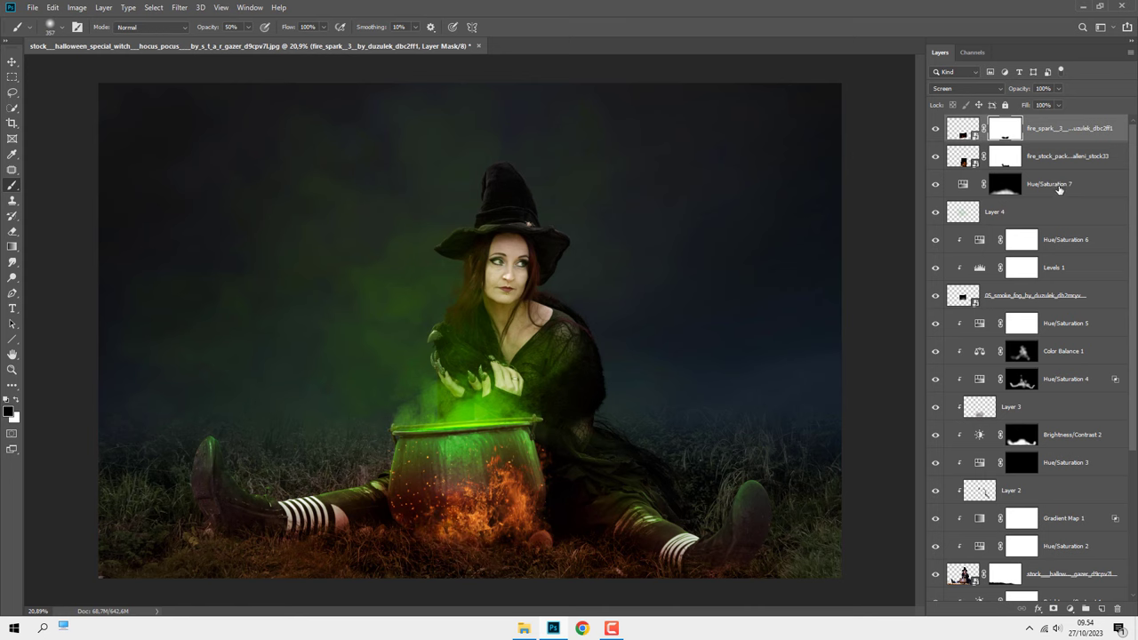
# Step: Move fire_spark_3 beneath the fire layer, then hide the witch layer to compare
pyautogui.moveTo(1063, 135); pyautogui.dragTo(1053, 171)
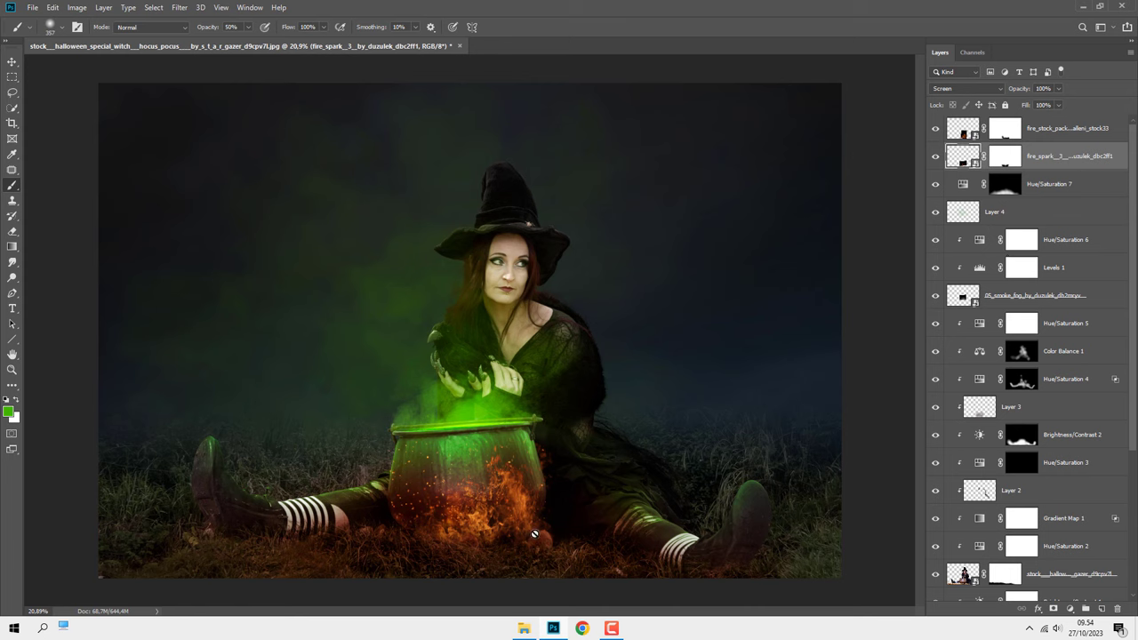
pyautogui.click(1008, 159)
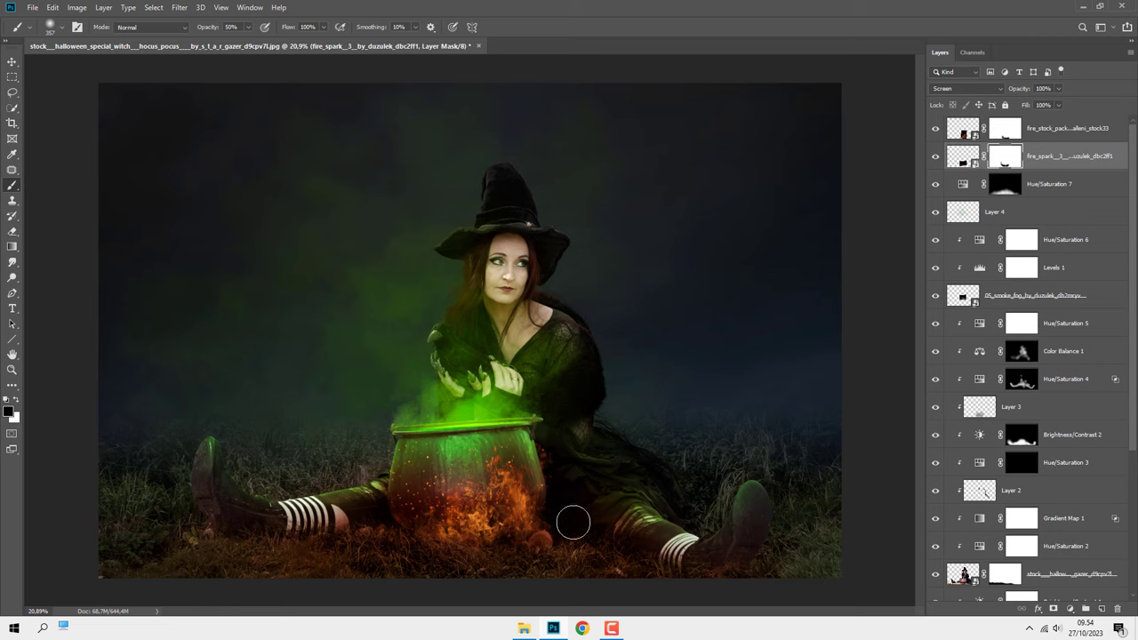
pyautogui.press('v')
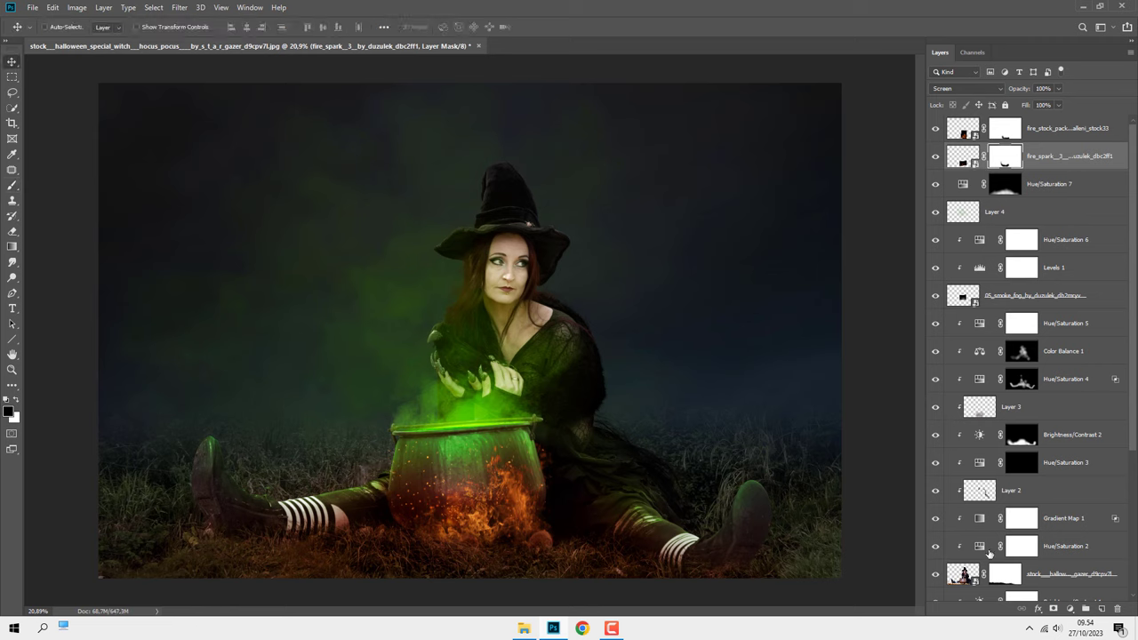
pyautogui.click(1045, 573)
pyautogui.click(934, 573)
# Step: Show the witch layer and add an Inner Shadow with angle 18 in its Blending Options
pyautogui.click(934, 574)
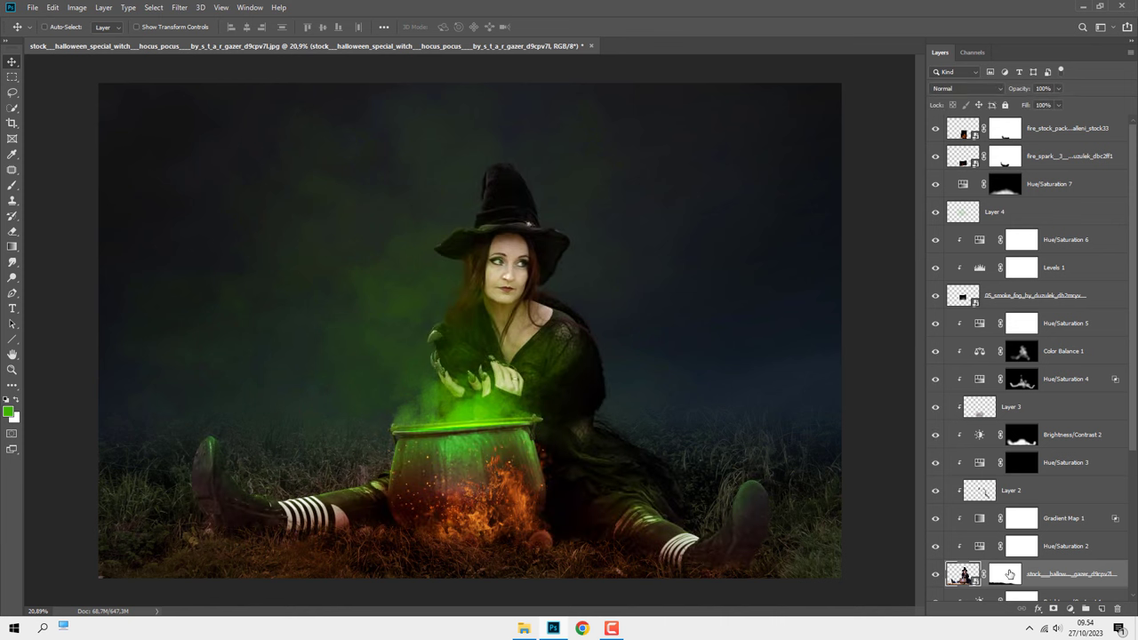
pyautogui.rightClick(1040, 574)
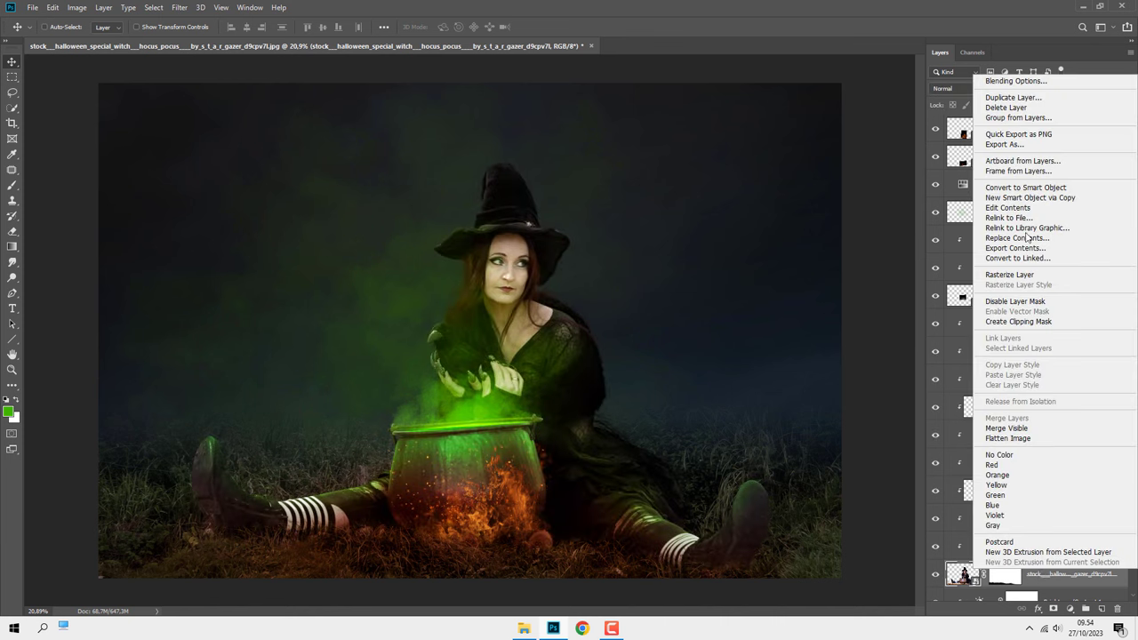
pyautogui.click(1016, 81)
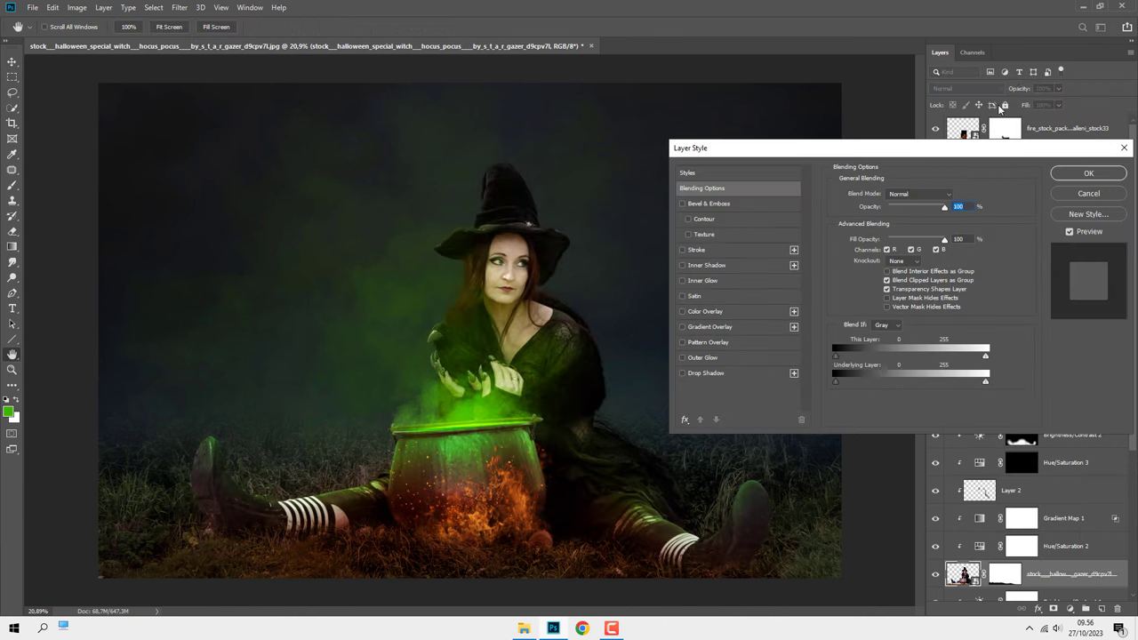
pyautogui.click(720, 266)
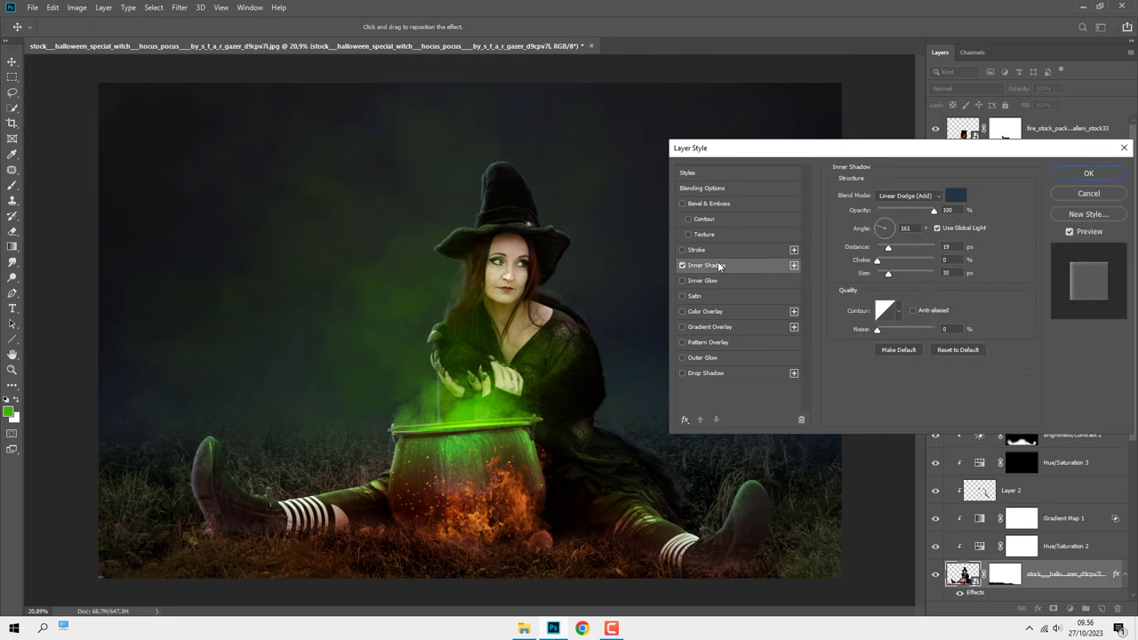
pyautogui.doubleClick(900, 229)
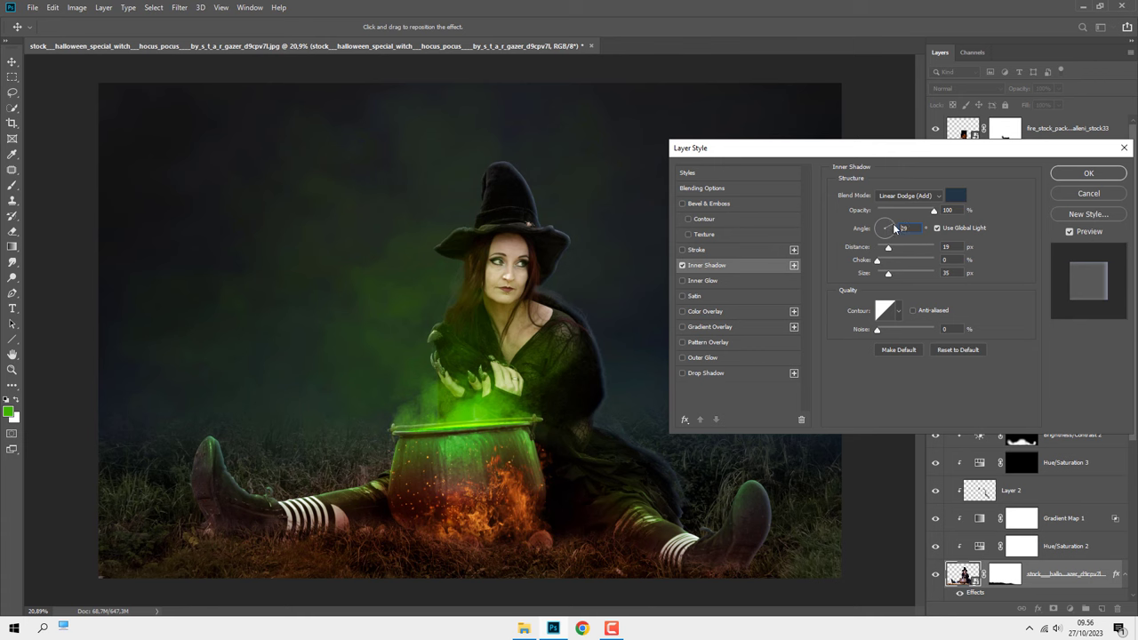
pyautogui.write('18')
# Step: Give the inner shadow a blue-grey colour, distance 11, size 22, unlinked from global light
pyautogui.click(955, 195)
pyautogui.click(660, 338)
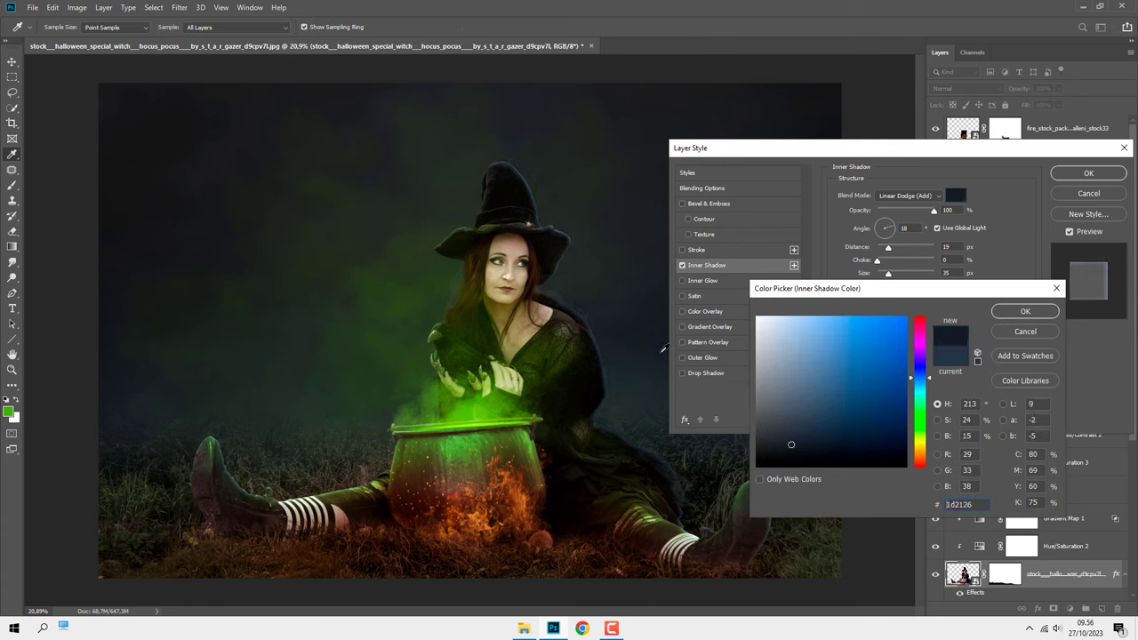
pyautogui.moveTo(794, 444); pyautogui.dragTo(825, 425)
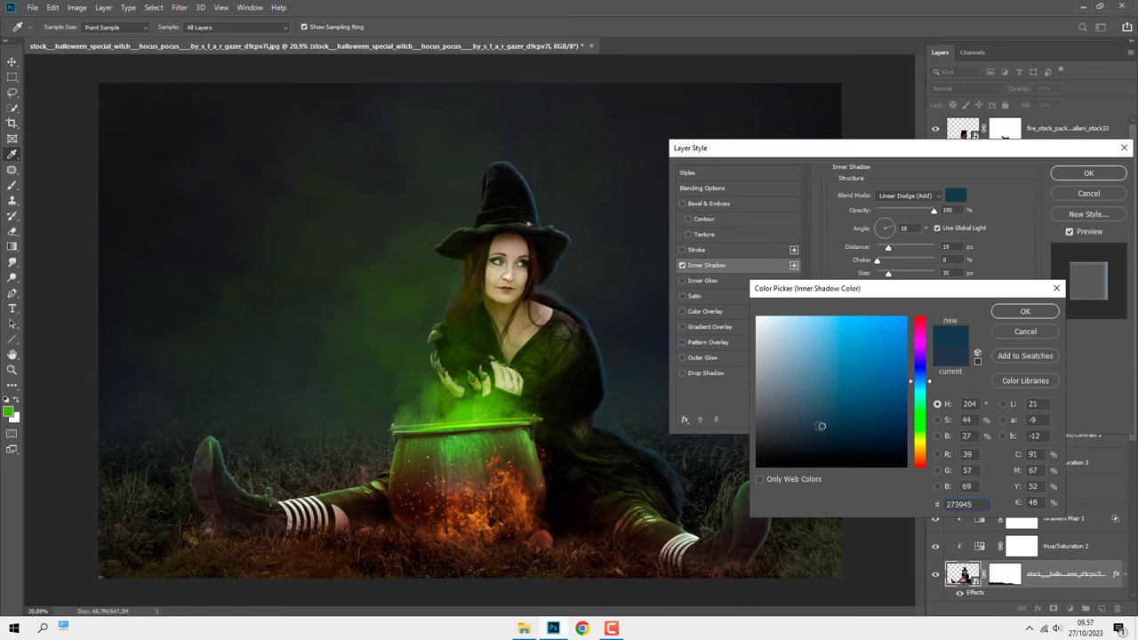
pyautogui.click(802, 424)
pyautogui.moveTo(802, 424); pyautogui.dragTo(804, 423)
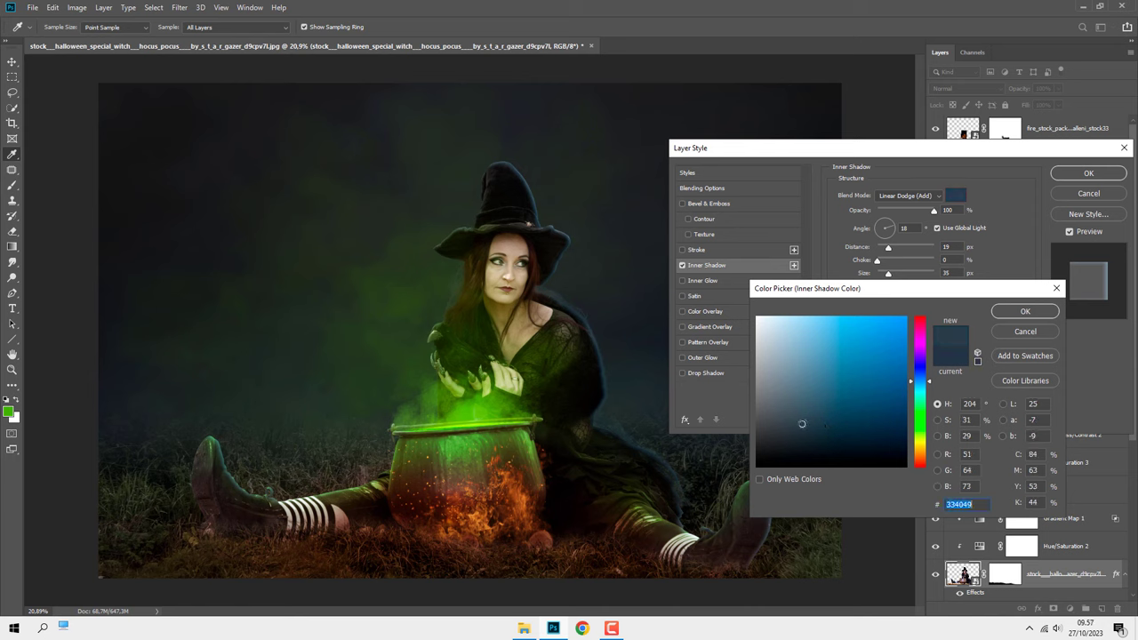
pyautogui.click(1002, 313)
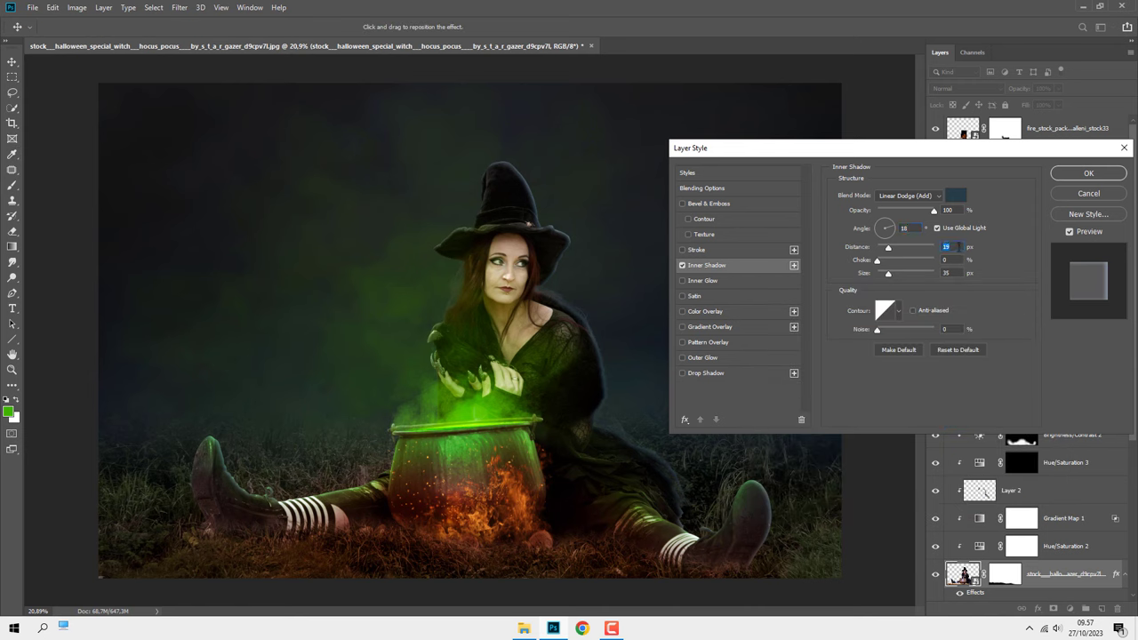
pyautogui.write('11')
pyautogui.write('20')
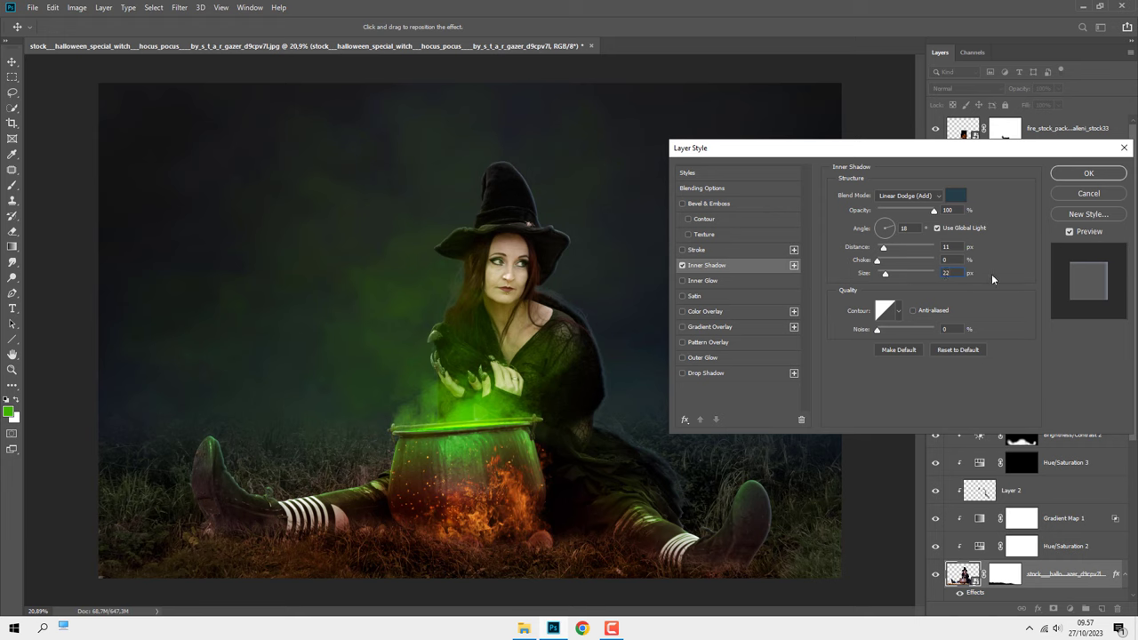
pyautogui.click(935, 228)
pyautogui.click(885, 221)
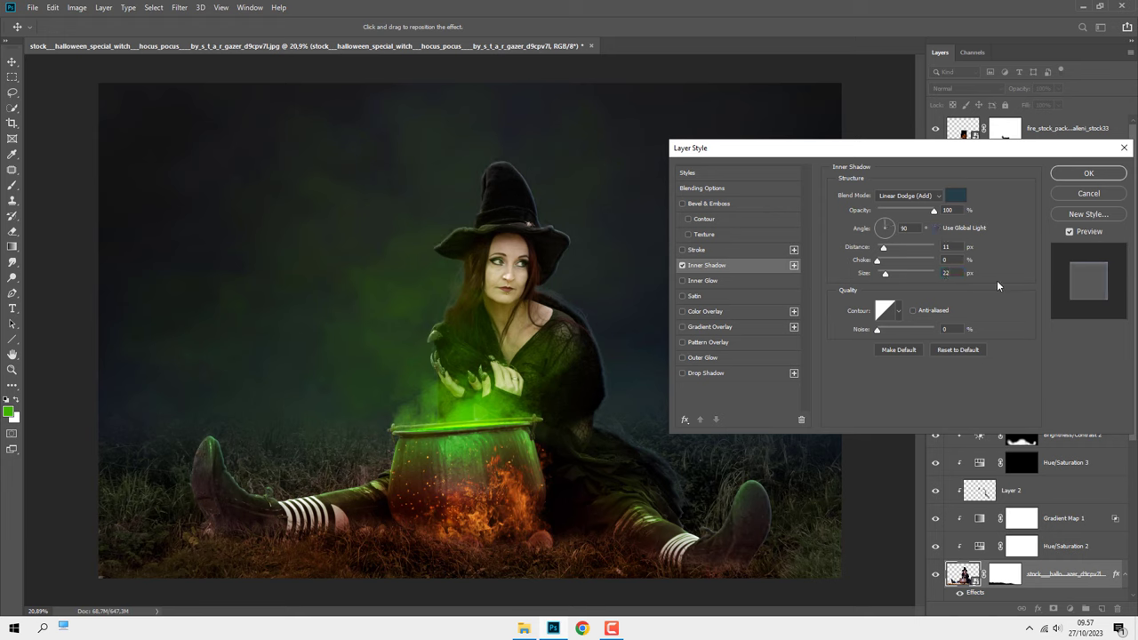
pyautogui.doubleClick(903, 228)
# Step: Add a second bright green Inner Shadow with a slightly rotated angle and apply both effects
pyautogui.click(794, 265)
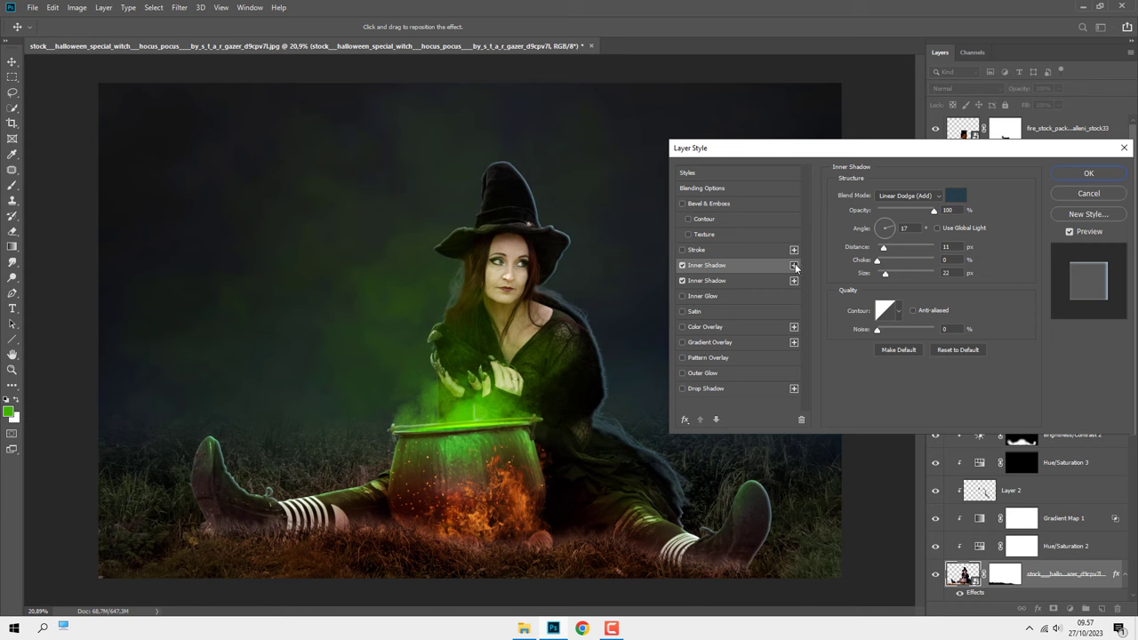
pyautogui.click(866, 229)
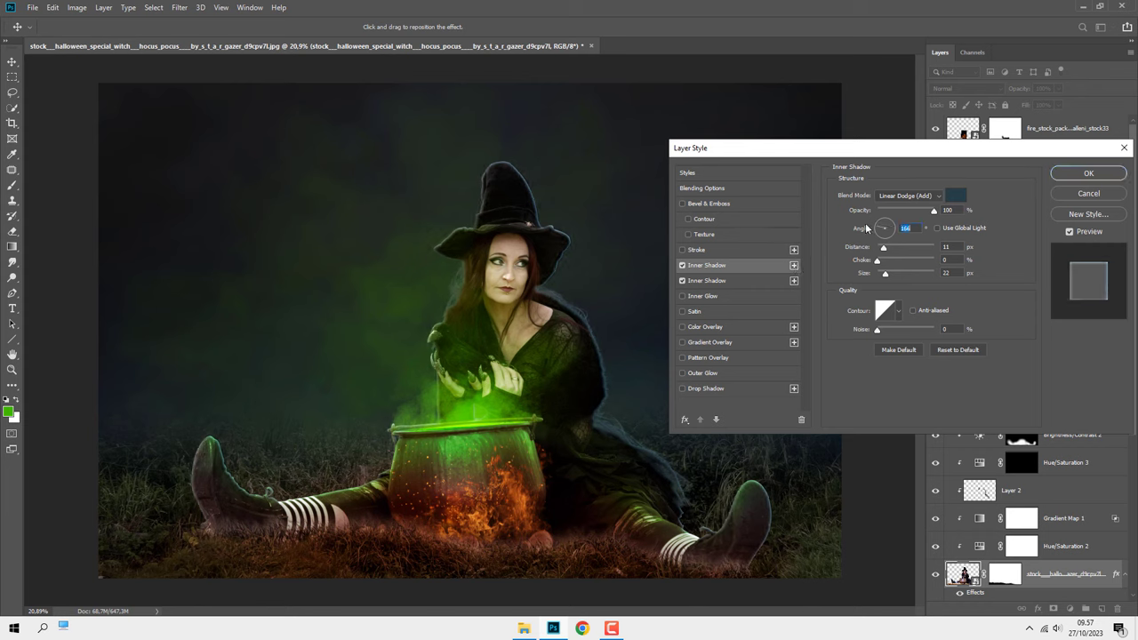
pyautogui.click(956, 197)
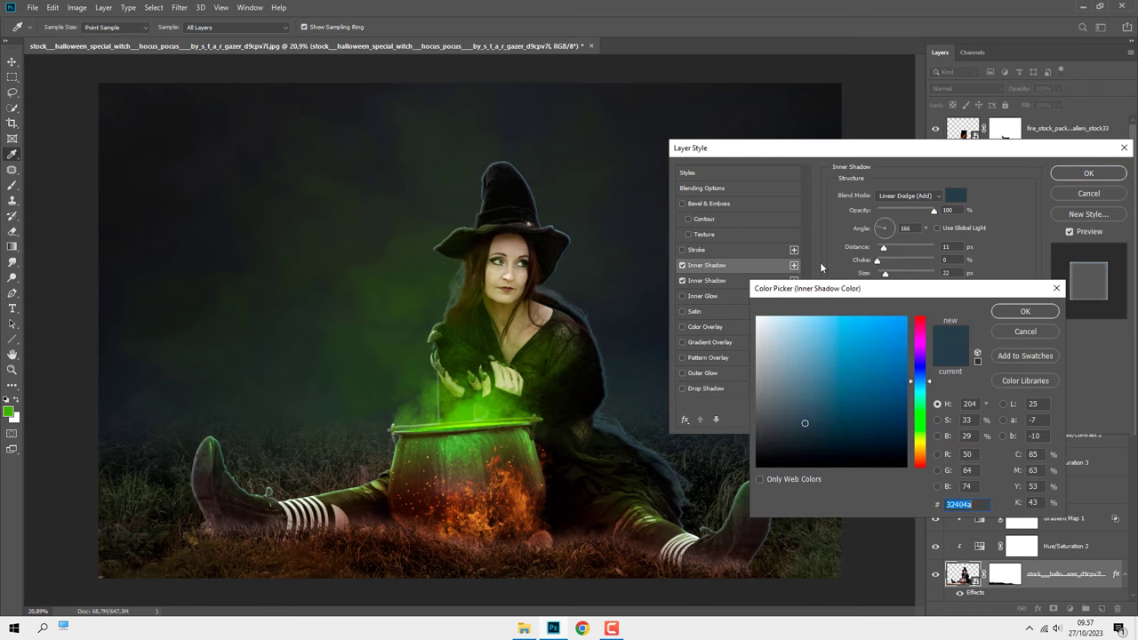
pyautogui.click(475, 409)
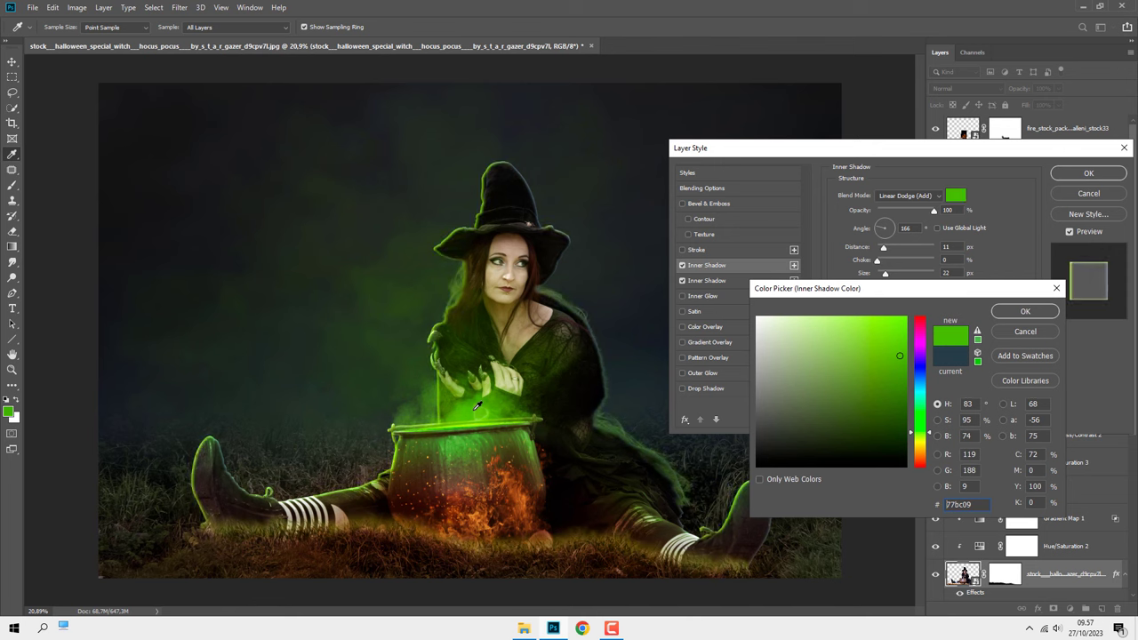
pyautogui.click(1024, 312)
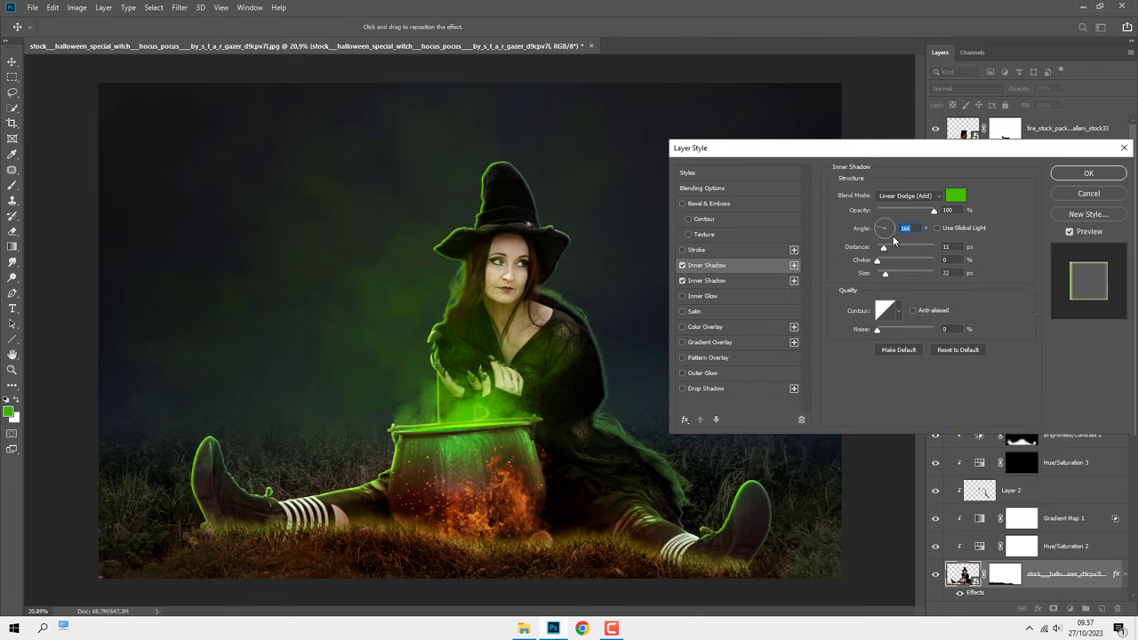
pyautogui.moveTo(884, 234); pyautogui.dragTo(871, 231)
pyautogui.click(753, 281)
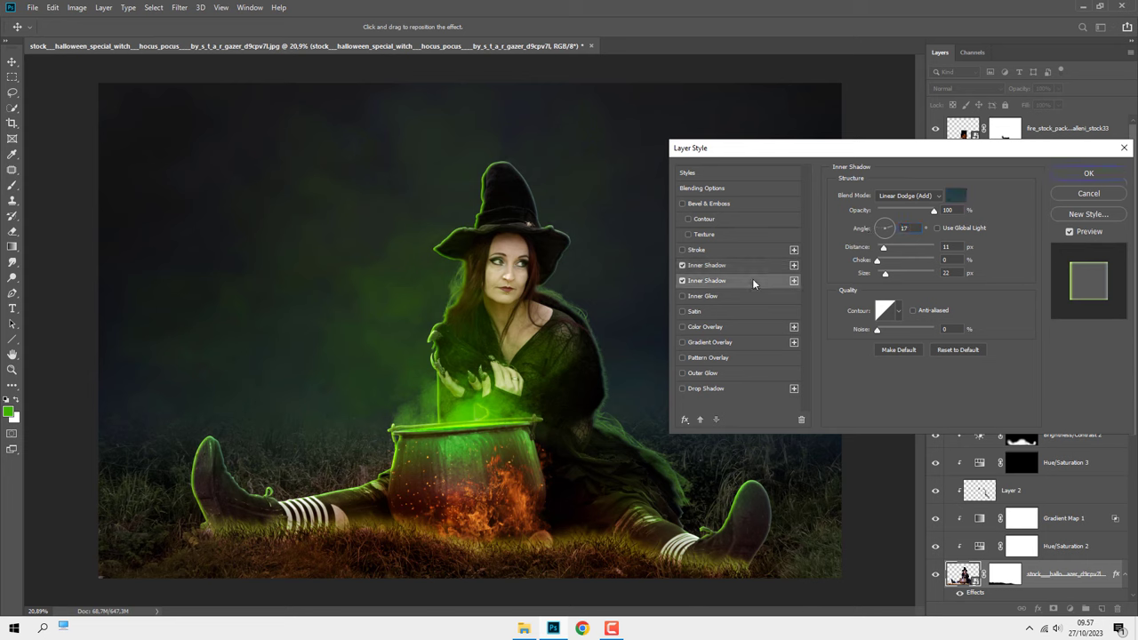
pyautogui.click(748, 266)
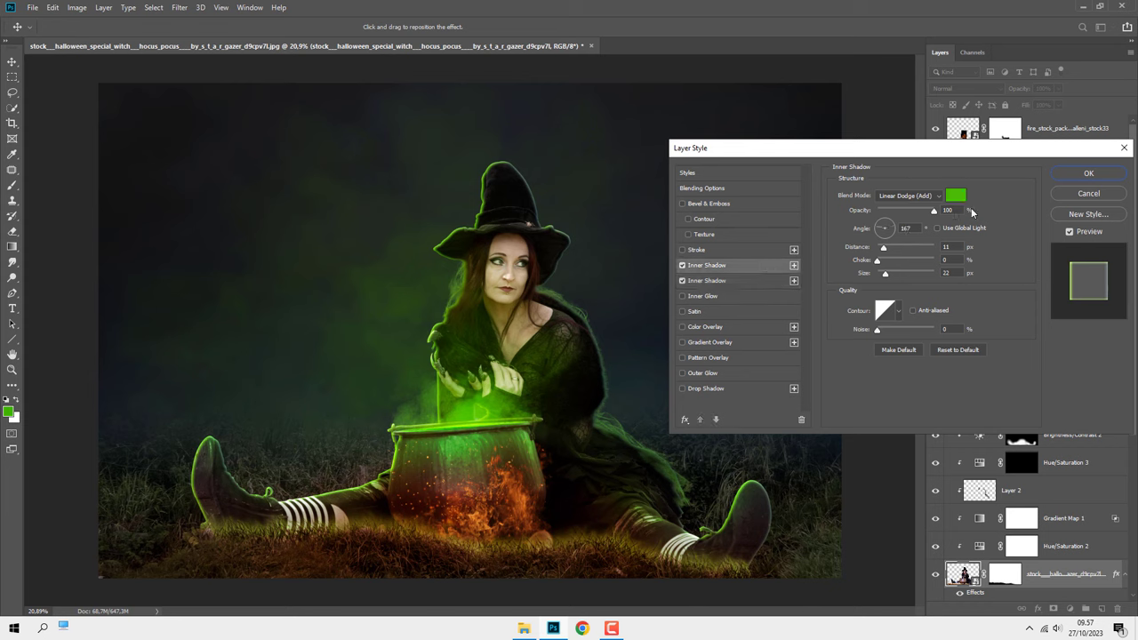
pyautogui.click(1084, 174)
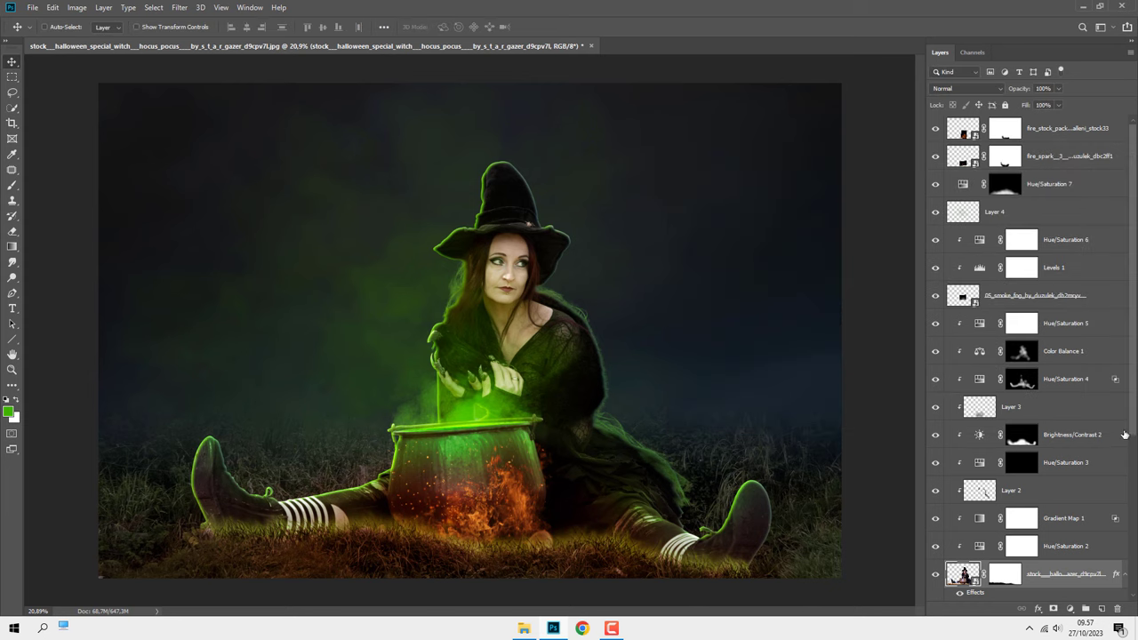
# Step: Convert the witch's inner shadows to layers, move them below the smoke layer, and hide the green one
pyautogui.scroll(-2, 1084, 466)
pyautogui.scroll(-3, 1051, 499)
pyautogui.rightClick(981, 488)
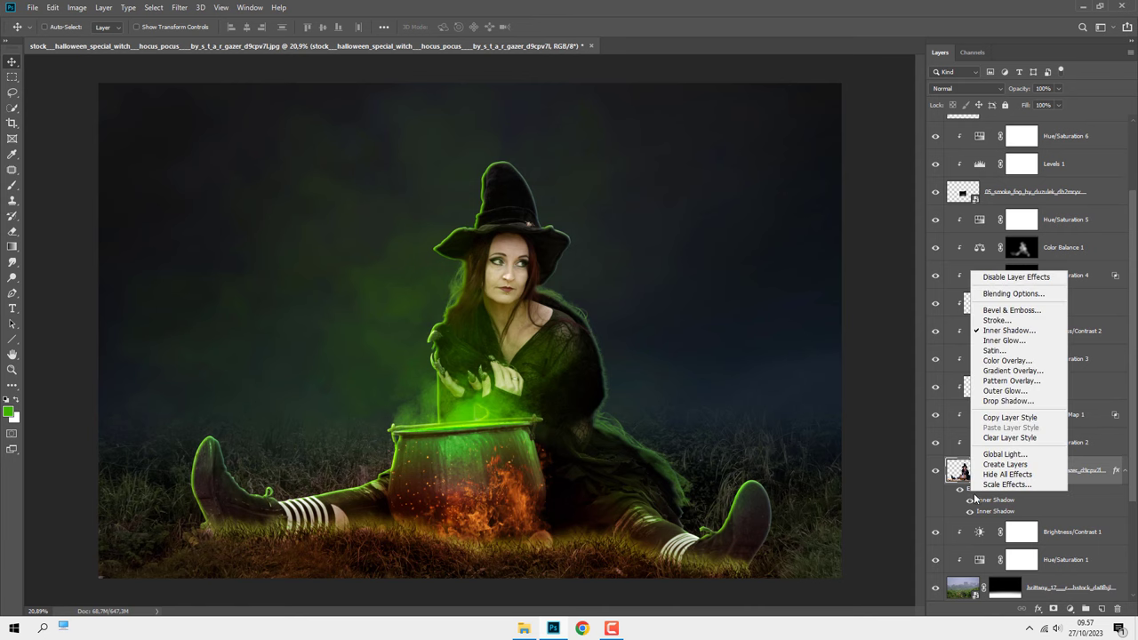
pyautogui.click(1008, 467)
pyautogui.click(1019, 472)
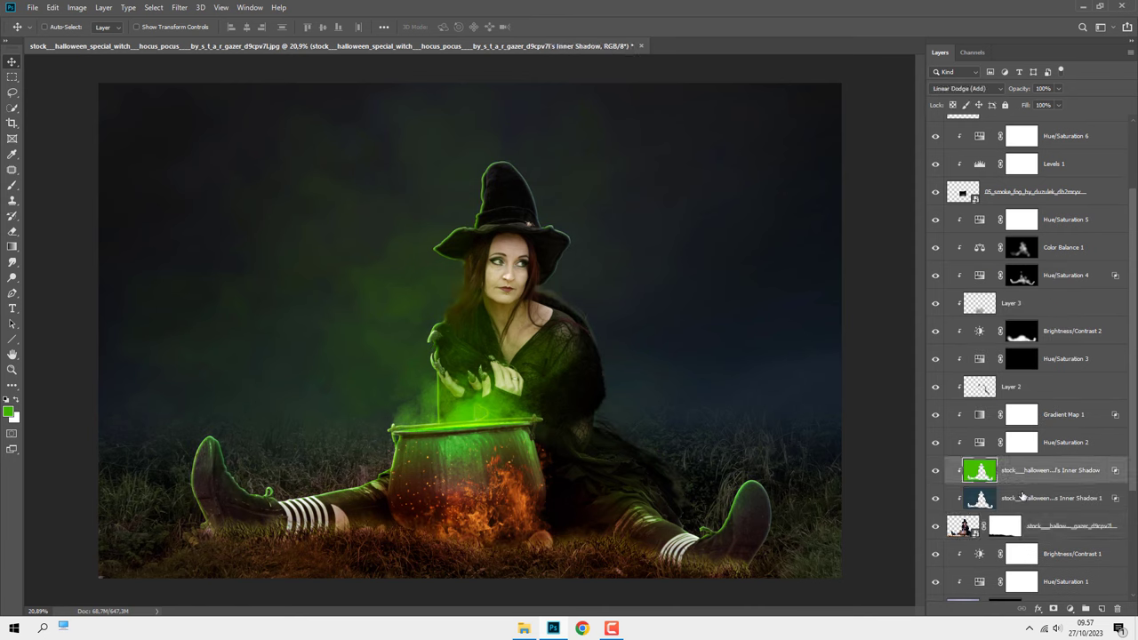
pyautogui.keyDown('shift'); pyautogui.click(1022, 496); pyautogui.keyUp('shift')
pyautogui.moveTo(1027, 473); pyautogui.dragTo(1026, 218)
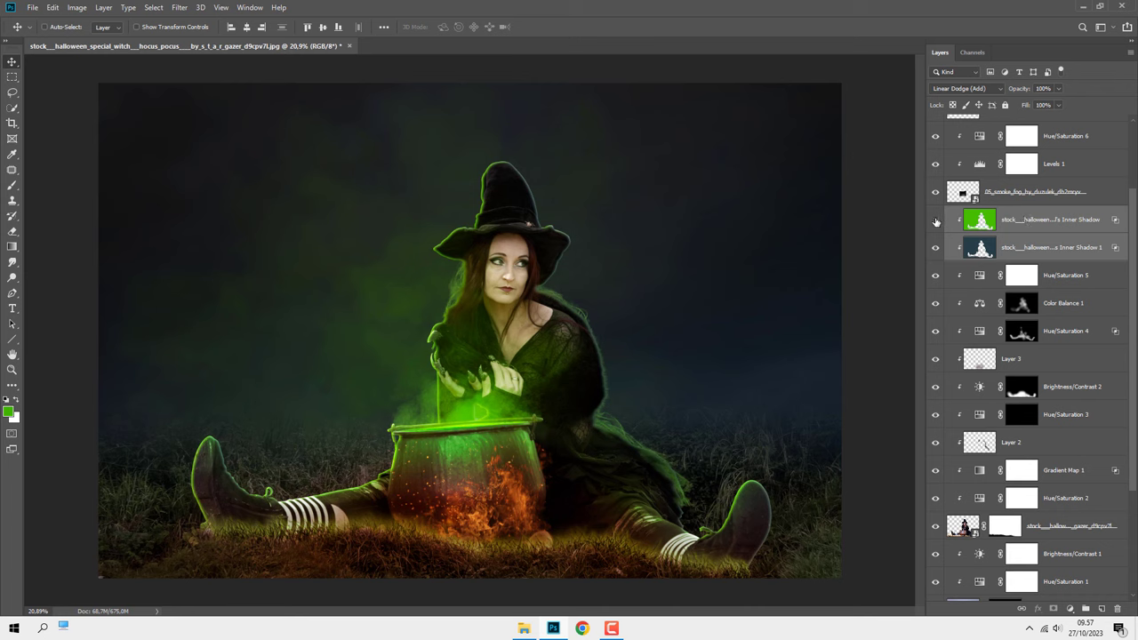
pyautogui.click(935, 222)
pyautogui.click(1020, 250)
# Step: Add an inverted mask to Inner Shadow 1 and paint white from the hat down past the shoulder
pyautogui.click(1052, 609)
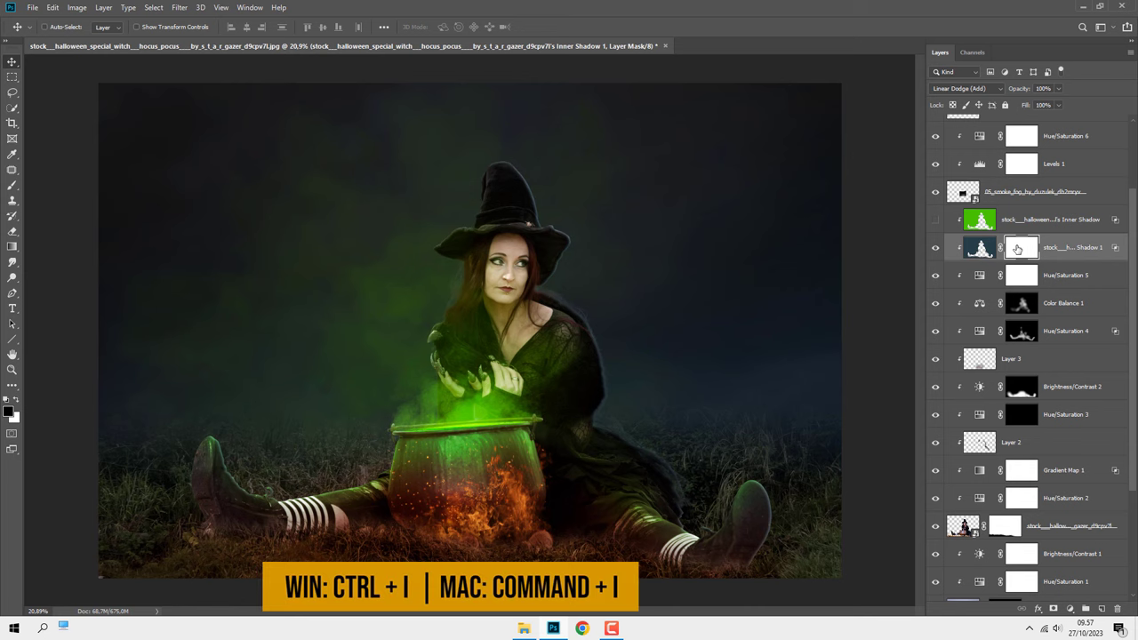
pyautogui.hotkey('ctrl', 'i')
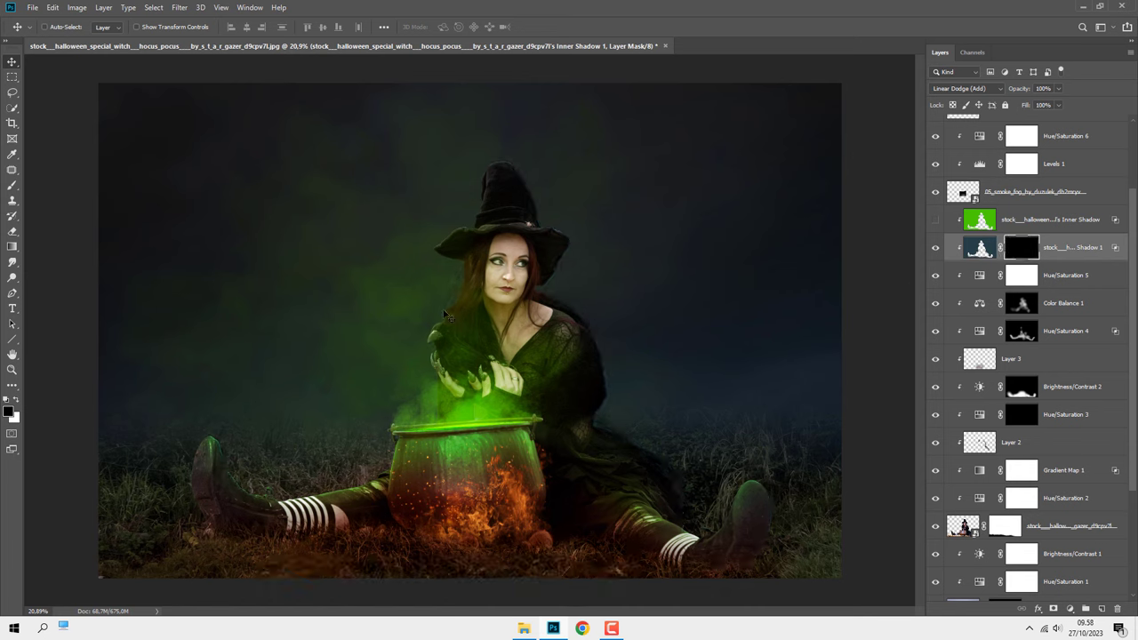
pyautogui.rightClick(12, 186)
pyautogui.click(62, 186)
pyautogui.click(16, 402)
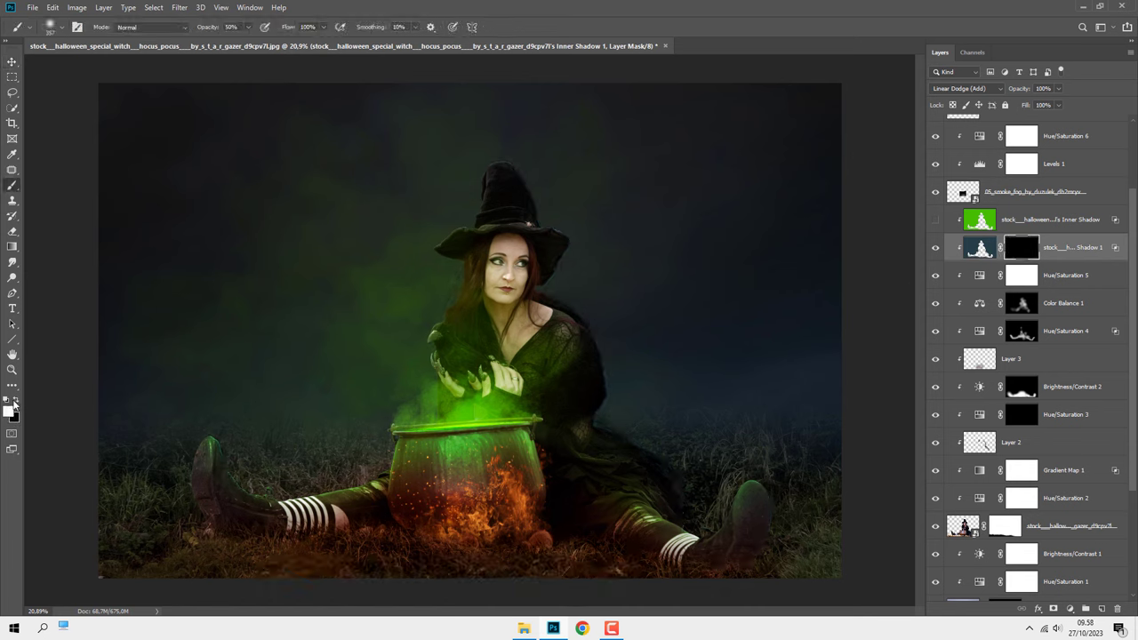
pyautogui.moveTo(248, 26); pyautogui.dragTo(286, 45)
pyautogui.moveTo(562, 270); pyautogui.dragTo(615, 356)
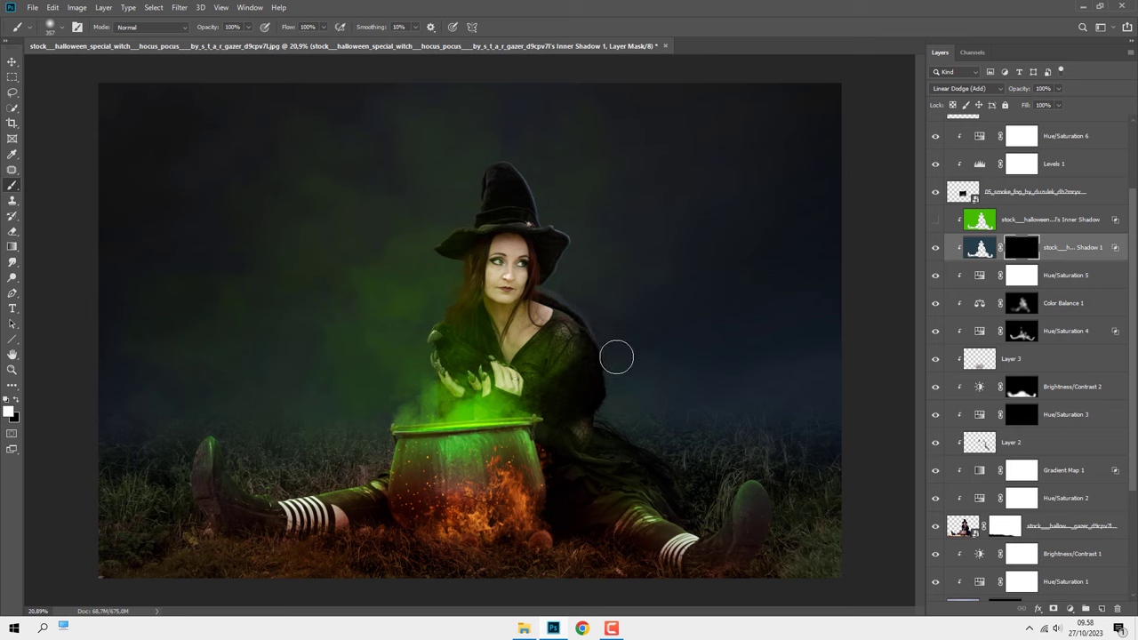
pyautogui.hotkey('ctrl', 'z')
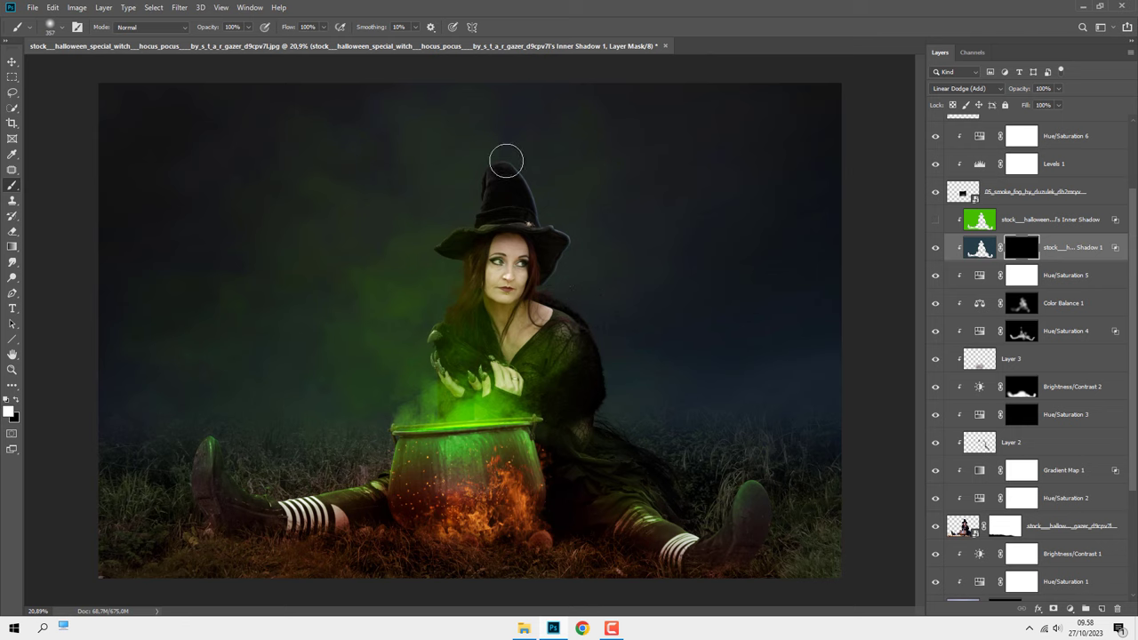
pyautogui.moveTo(505, 157)
pyautogui.mouseDown()
pyautogui.moveTo(609, 335)
pyautogui.moveTo(607, 406)
pyautogui.moveTo(637, 401)
pyautogui.moveTo(622, 414)
pyautogui.moveTo(705, 488)
pyautogui.moveTo(774, 477)
pyautogui.moveTo(778, 513)
pyautogui.mouseUp()
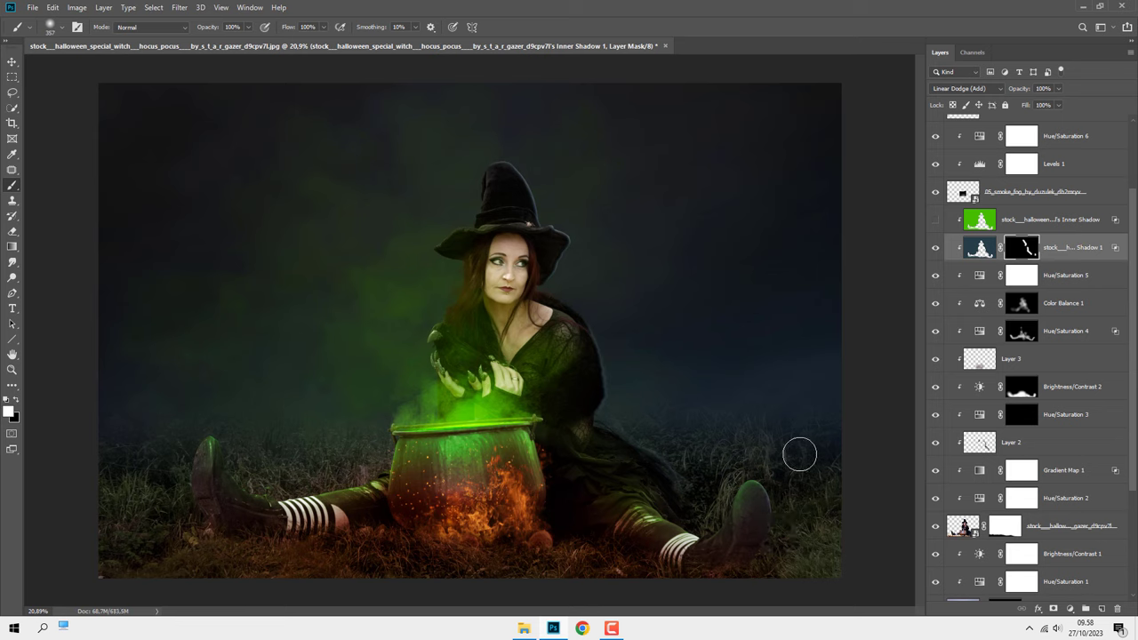
# Step: Show the green inner shadow layer again and give it an inverted, fully hiding mask
pyautogui.click(936, 223)
pyautogui.click(1058, 219)
pyautogui.click(1054, 607)
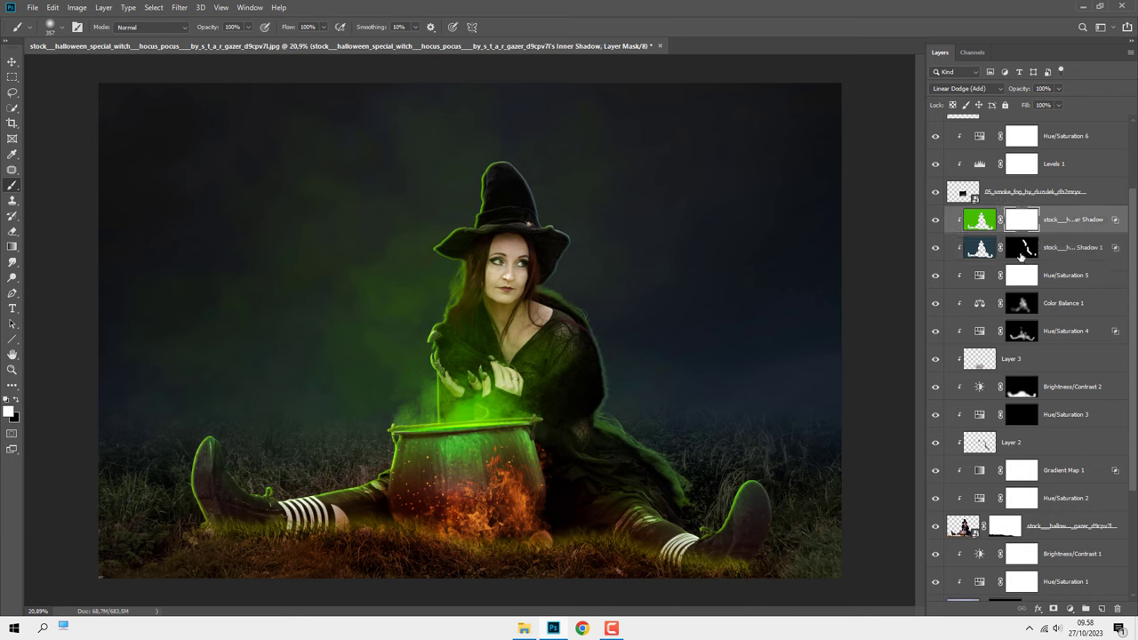
pyautogui.hotkey('ctrl', 'i')
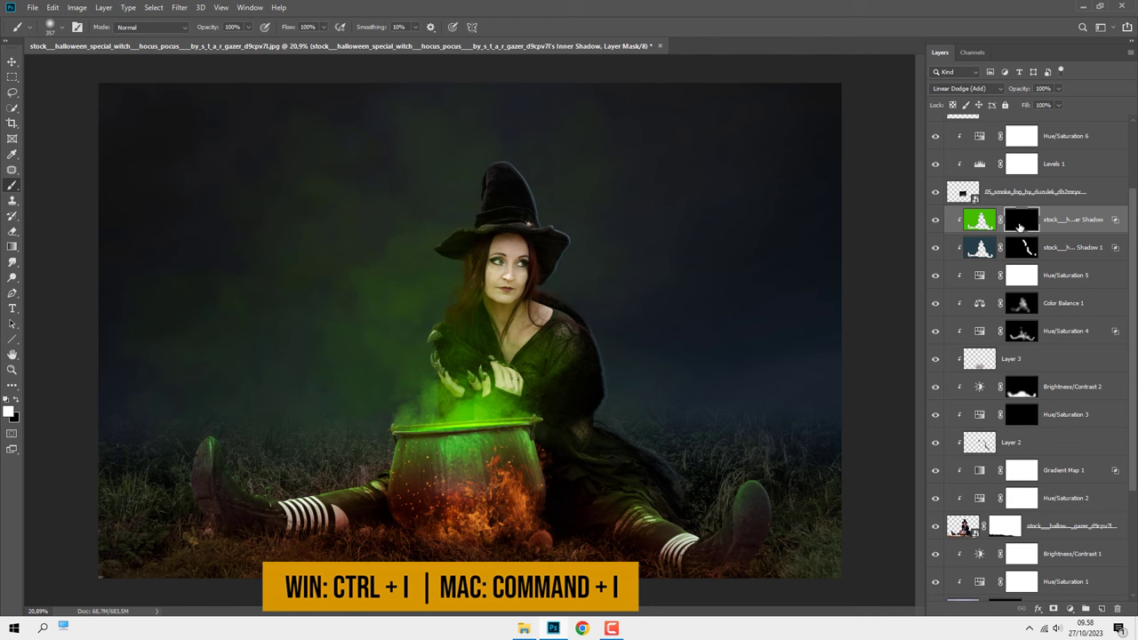
# Step: With a smaller brush, paint the green glow back along the hat's left edge and boot tip
pyautogui.scroll(1, 485, 187)
pyautogui.keyDown('alt'); pyautogui.rightClick(476, 171); pyautogui.keyUp('alt')
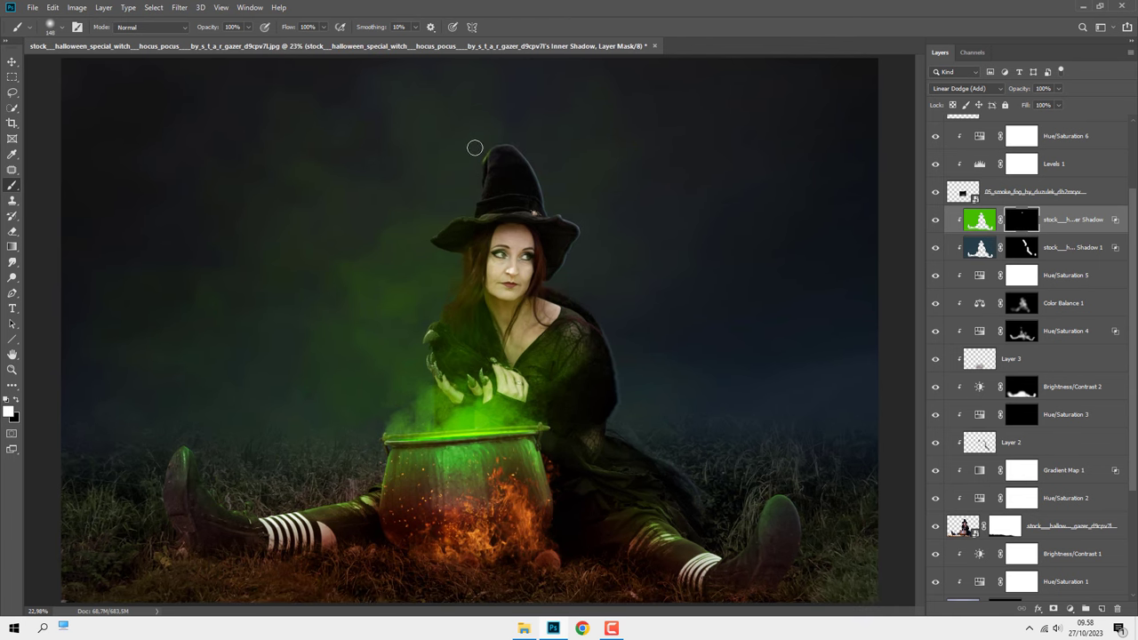
pyautogui.moveTo(471, 148)
pyautogui.mouseDown()
pyautogui.moveTo(475, 170)
pyautogui.moveTo(429, 236)
pyautogui.moveTo(432, 259)
pyautogui.moveTo(450, 262)
pyautogui.moveTo(409, 352)
pyautogui.moveTo(409, 425)
pyautogui.moveTo(381, 436)
pyautogui.moveTo(361, 480)
pyautogui.moveTo(379, 460)
pyautogui.moveTo(373, 485)
pyautogui.moveTo(245, 508)
pyautogui.moveTo(220, 500)
pyautogui.moveTo(193, 444)
pyautogui.moveTo(145, 489)
pyautogui.mouseUp()
pyautogui.moveTo(170, 435)
pyautogui.mouseDown()
pyautogui.moveTo(151, 480)
pyautogui.moveTo(190, 440)
pyautogui.mouseUp()
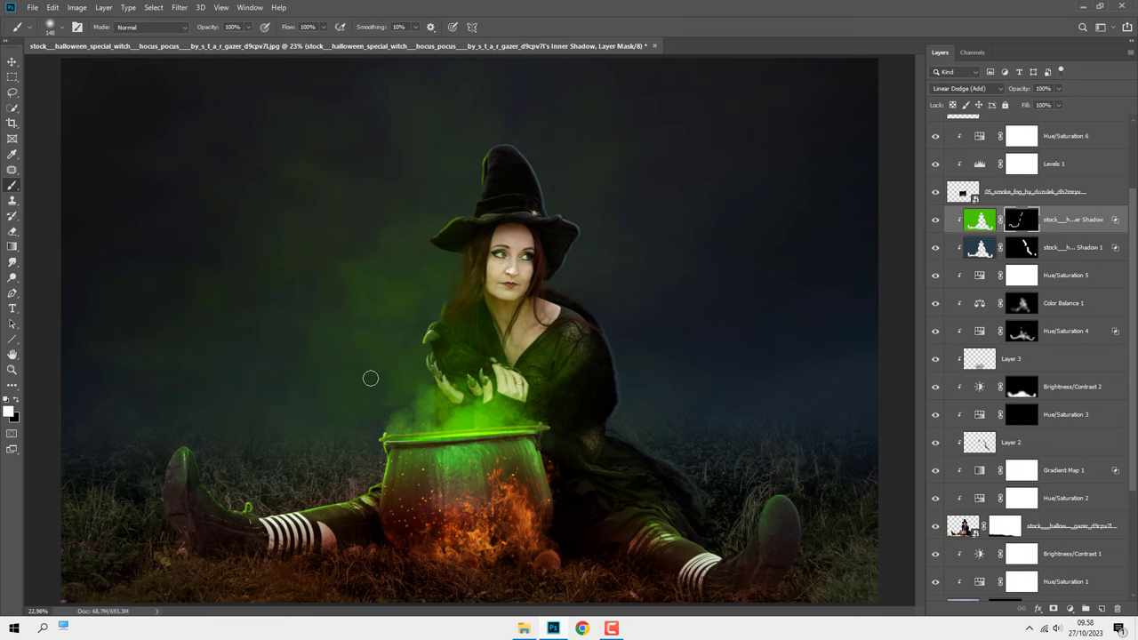
# Step: At 28% brush opacity, fade the green glow over the witch's hair and hat edge
pyautogui.click(247, 28)
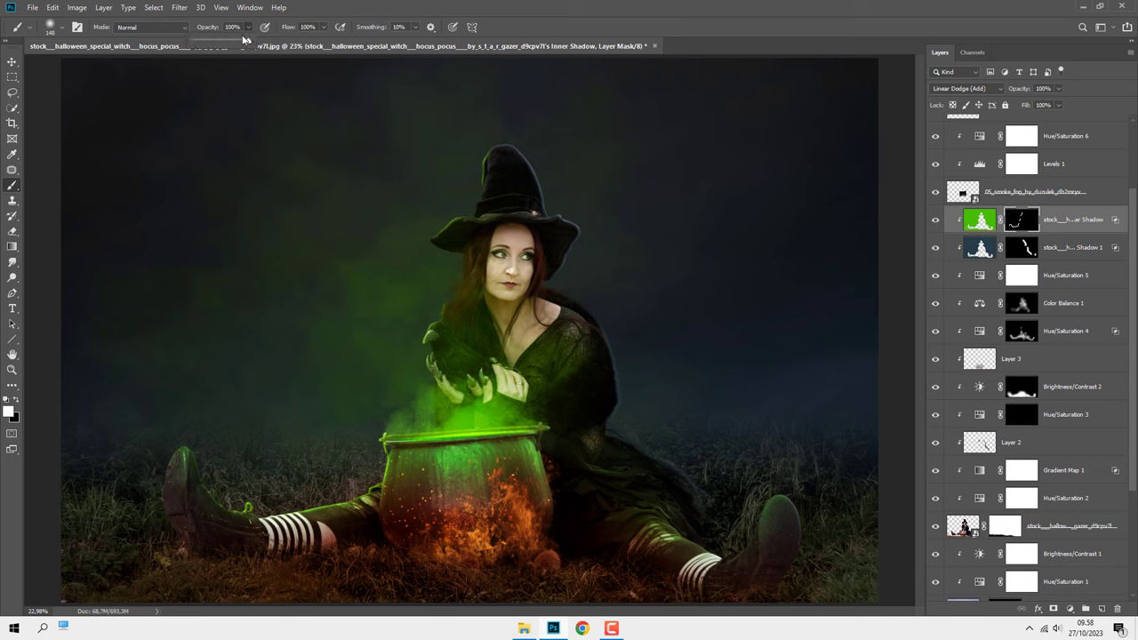
pyautogui.click(209, 42)
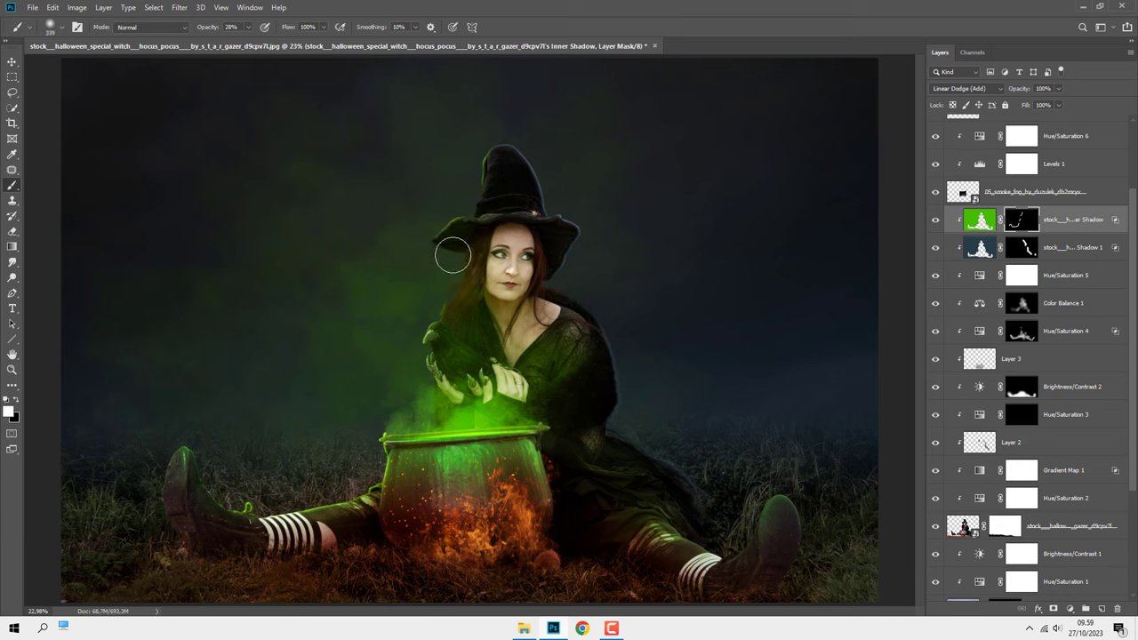
pyautogui.moveTo(453, 275)
pyautogui.mouseDown()
pyautogui.moveTo(373, 288)
pyautogui.moveTo(444, 267)
pyautogui.moveTo(421, 293)
pyautogui.mouseUp()
pyautogui.moveTo(457, 186)
pyautogui.mouseDown()
pyautogui.moveTo(472, 196)
pyautogui.moveTo(462, 203)
pyautogui.moveTo(471, 148)
pyautogui.moveTo(477, 186)
pyautogui.moveTo(431, 208)
pyautogui.mouseUp()
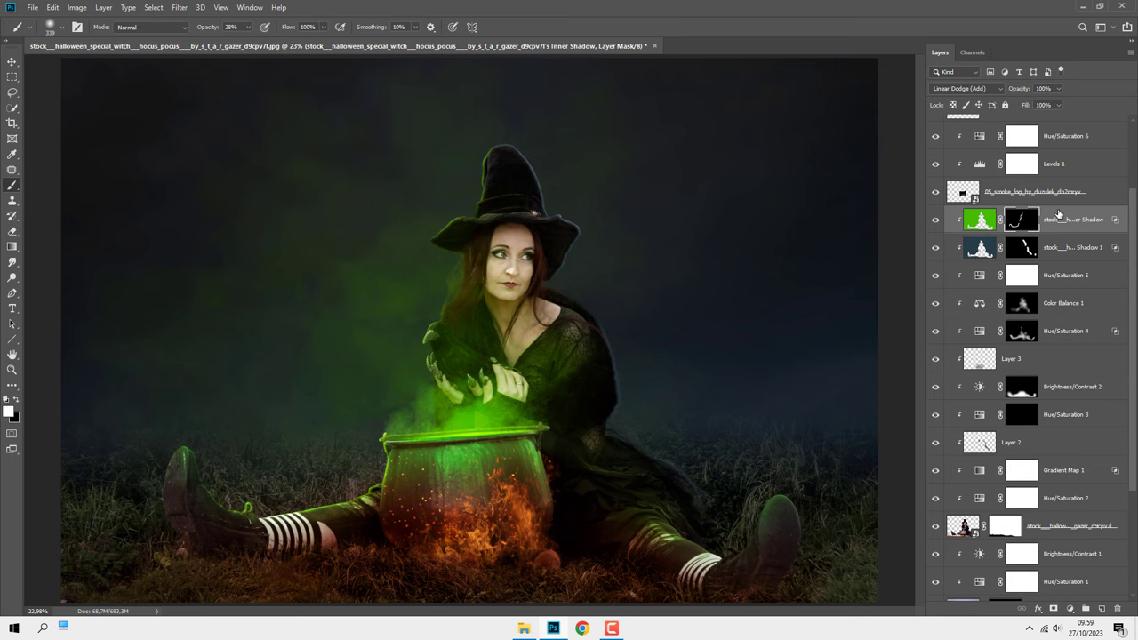
pyautogui.click(1005, 526)
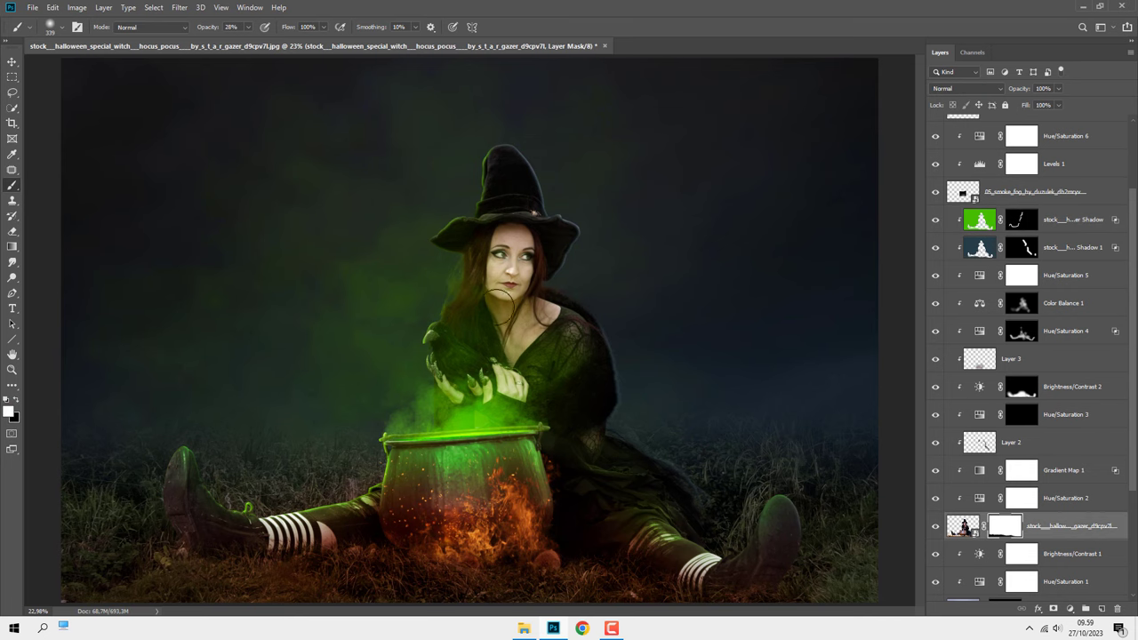
# Step: Zoom in and paint black at 100% opacity on the witch mask along the hair's left edge
pyautogui.scroll(2, 449, 264)
pyautogui.scroll(1, 450, 263)
pyautogui.scroll(1, 436, 275)
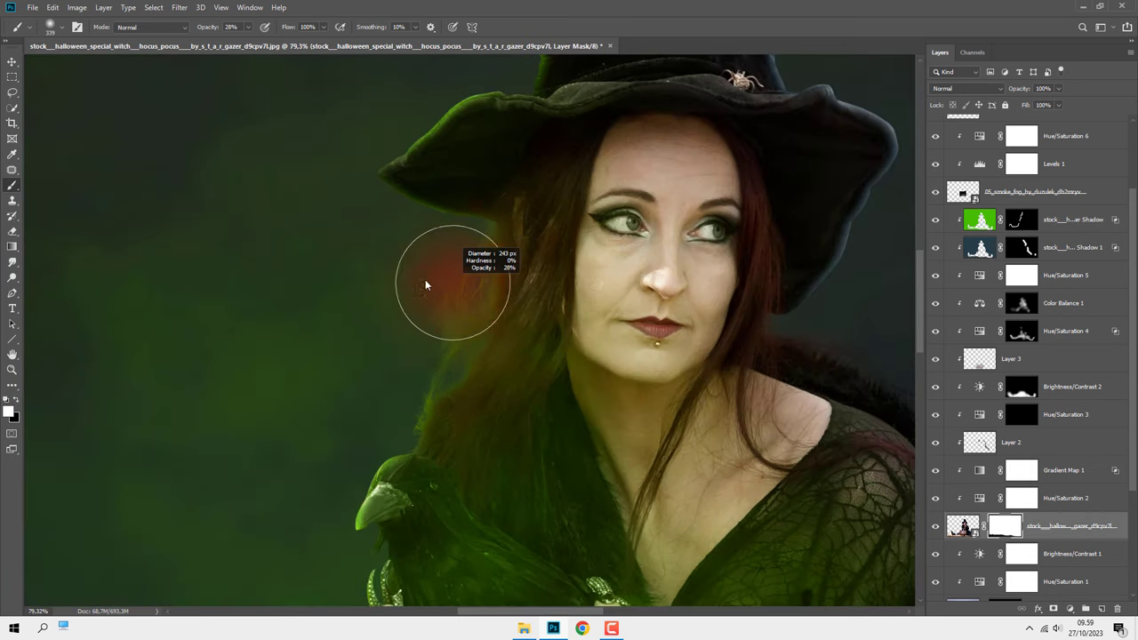
pyautogui.click(248, 26)
pyautogui.moveTo(248, 40); pyautogui.dragTo(287, 40)
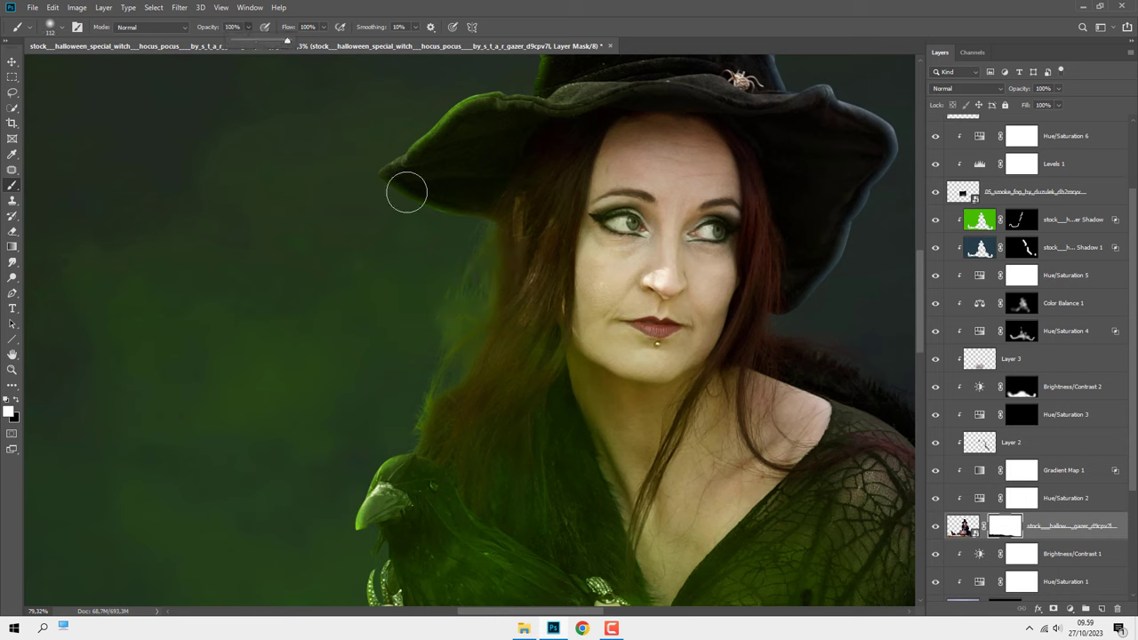
pyautogui.click(461, 243)
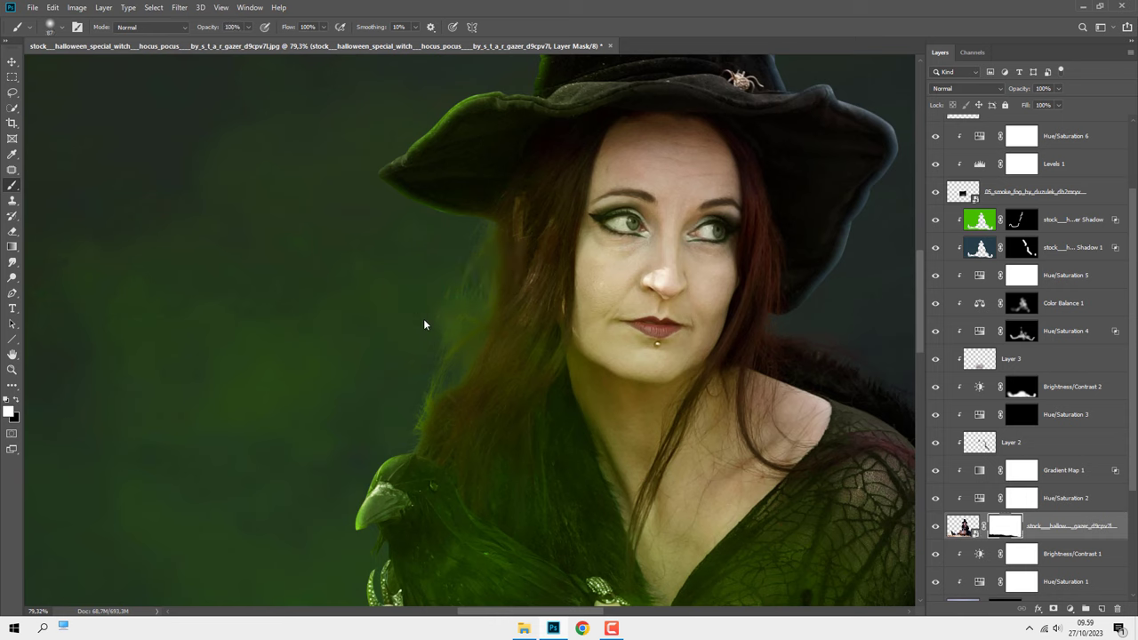
pyautogui.press('x')
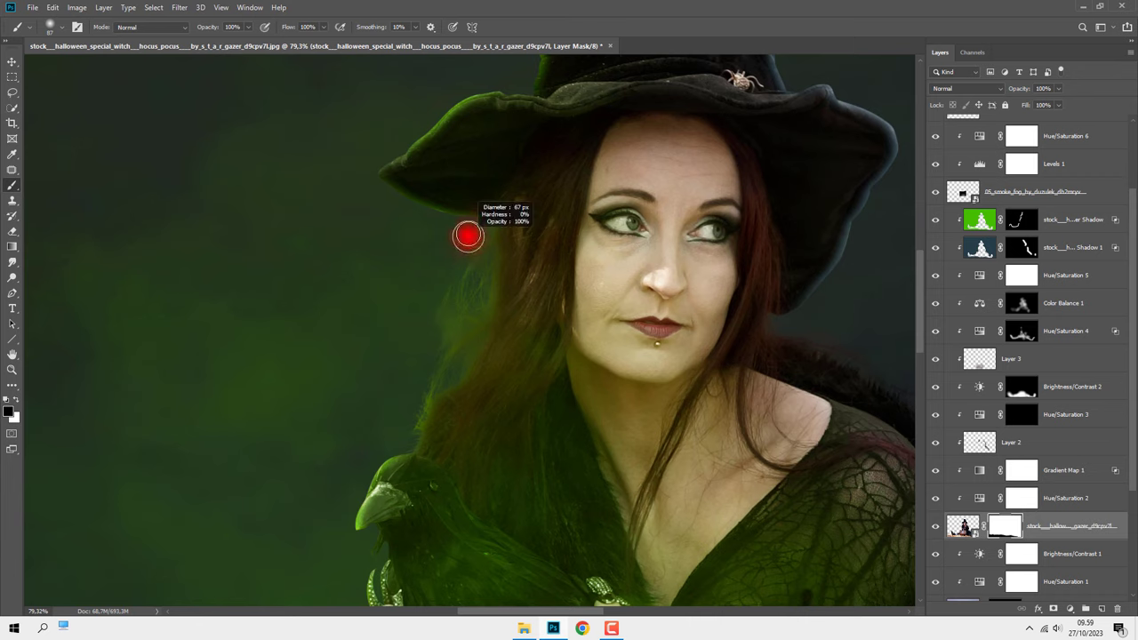
pyautogui.moveTo(476, 247); pyautogui.dragTo(401, 436)
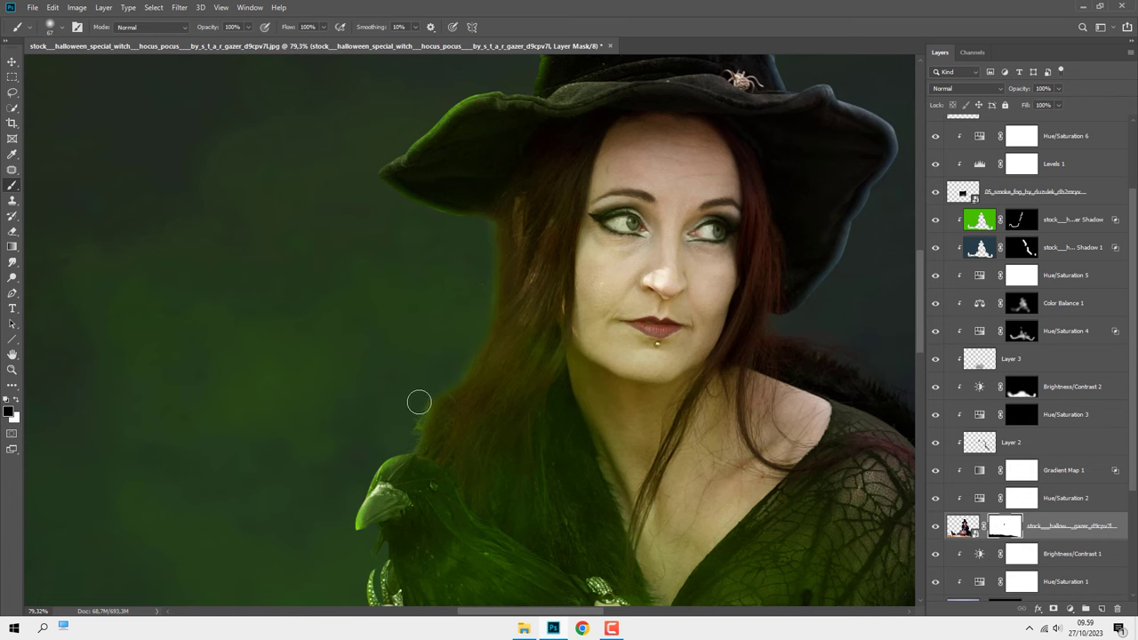
# Step: Place the bush_png image as a new layer above the top fire layer
pyautogui.hotkey('ctrl', '0')
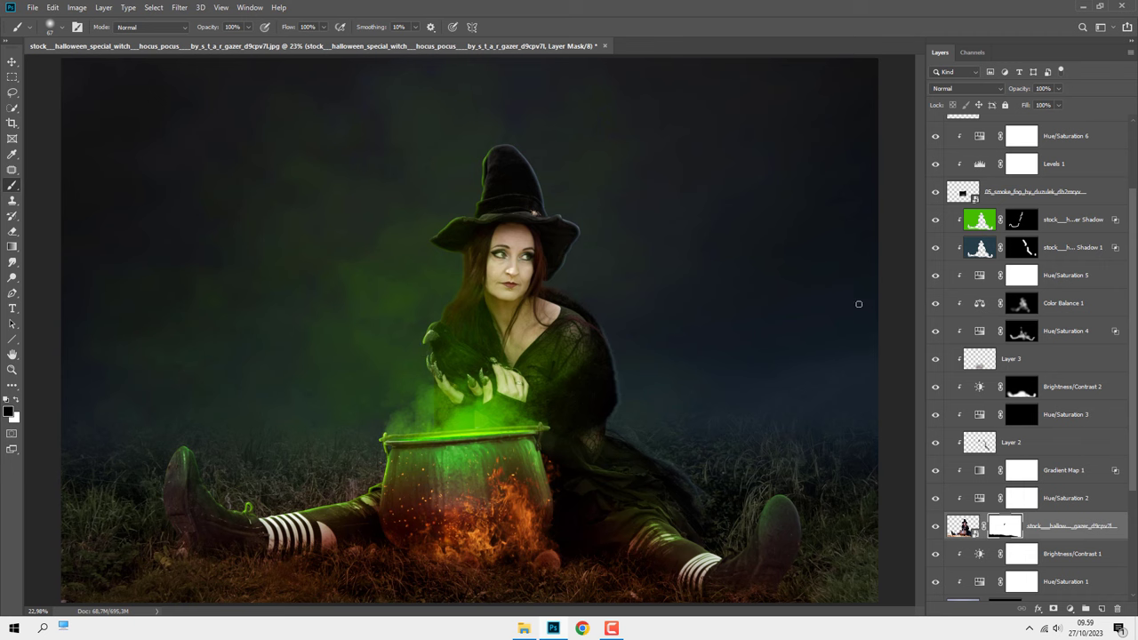
pyautogui.hotkey('ctrl', '2')
pyautogui.press('v')
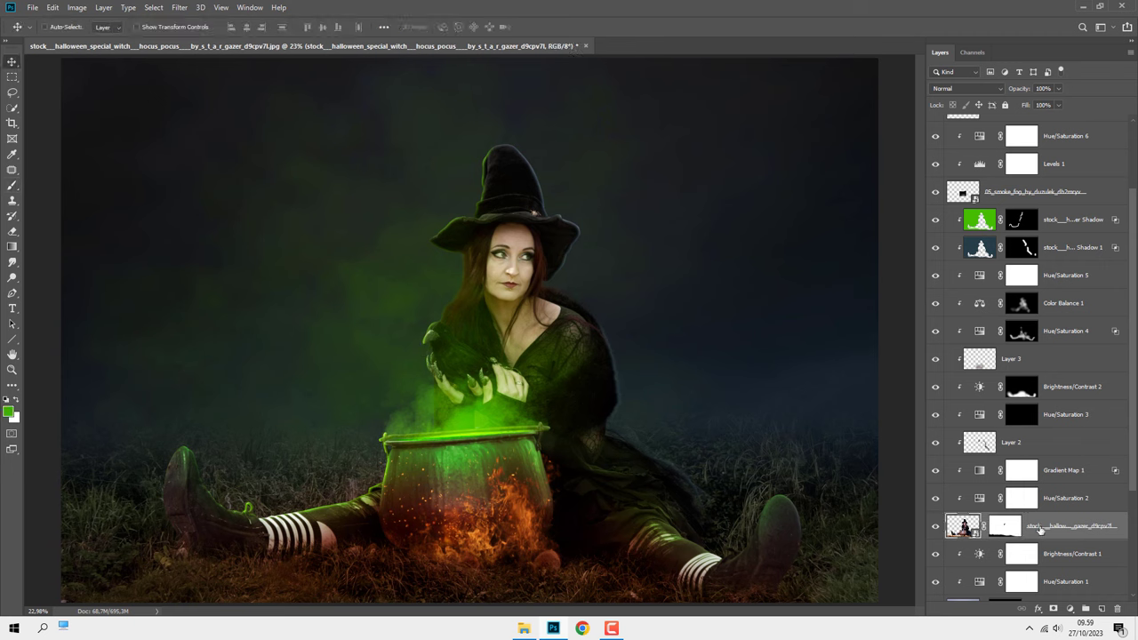
pyautogui.scroll(3, 1108, 246)
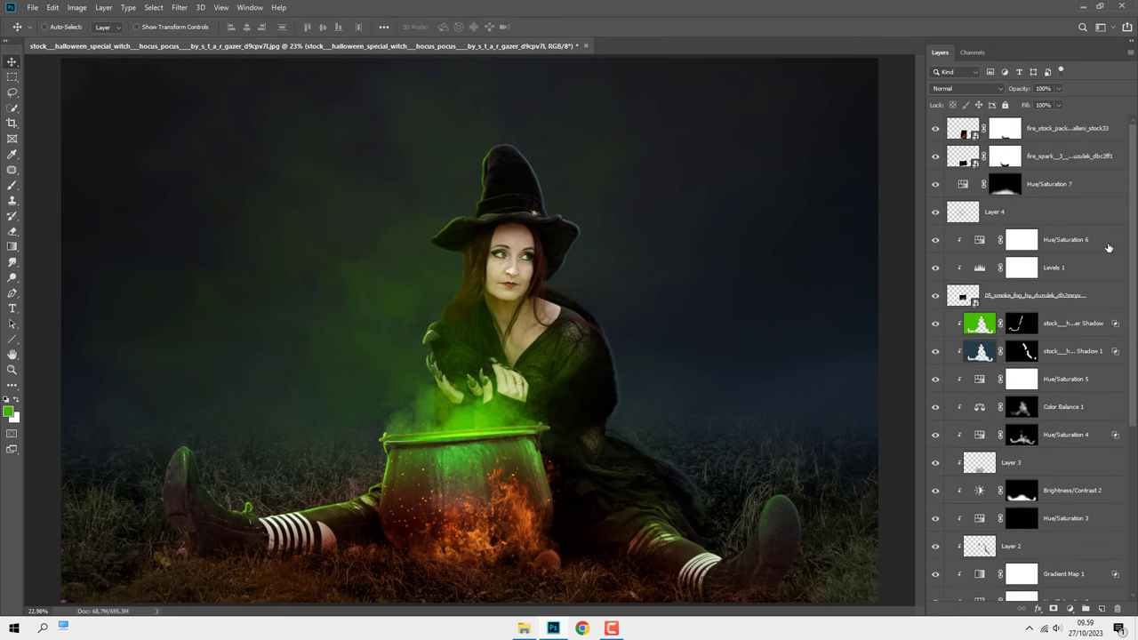
pyautogui.click(1064, 138)
pyautogui.click(524, 627)
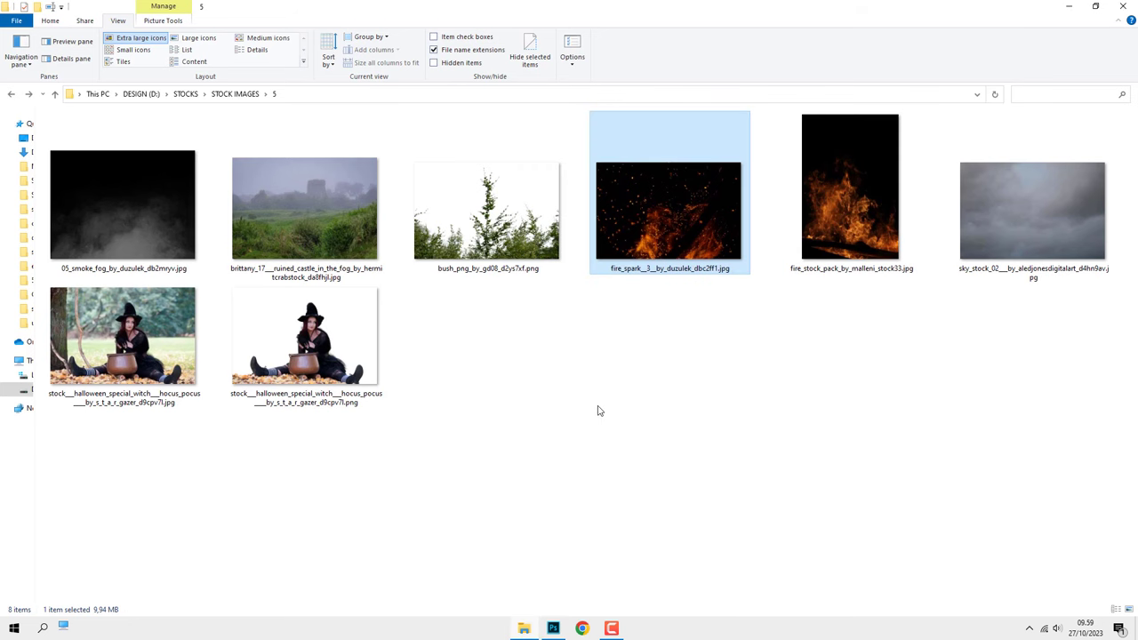
pyautogui.moveTo(529, 257)
pyautogui.mouseDown()
pyautogui.moveTo(560, 629)
pyautogui.moveTo(549, 373)
pyautogui.mouseUp()
pyautogui.press('Return')
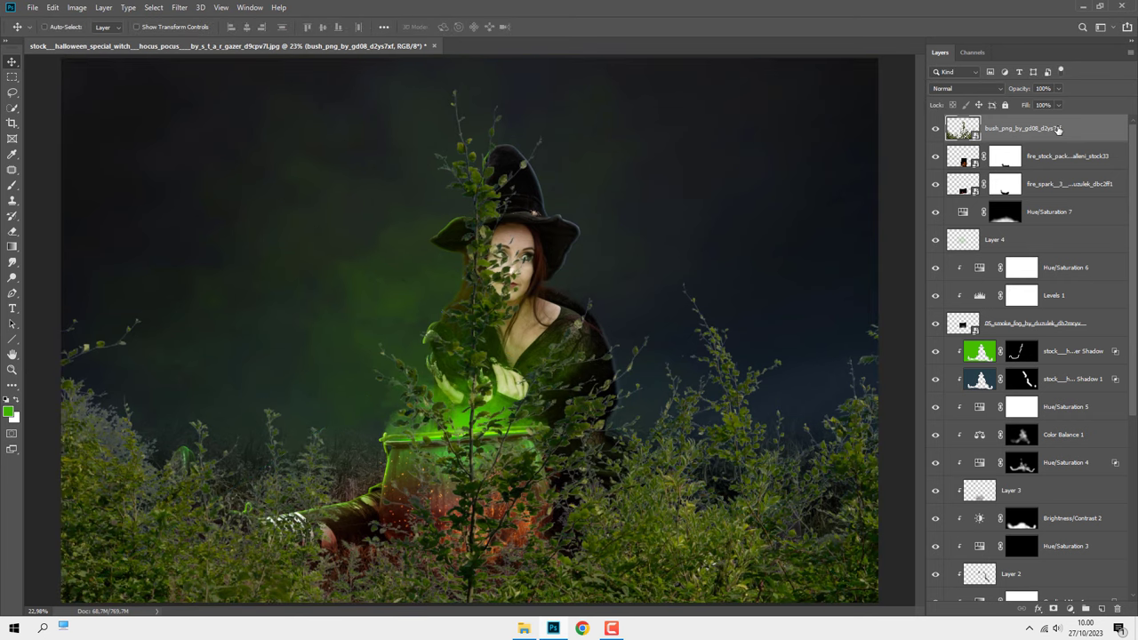
# Step: Move the bush layer just above the sky and set it to Multiply at 52% opacity
pyautogui.moveTo(1056, 128); pyautogui.dragTo(1028, 614)
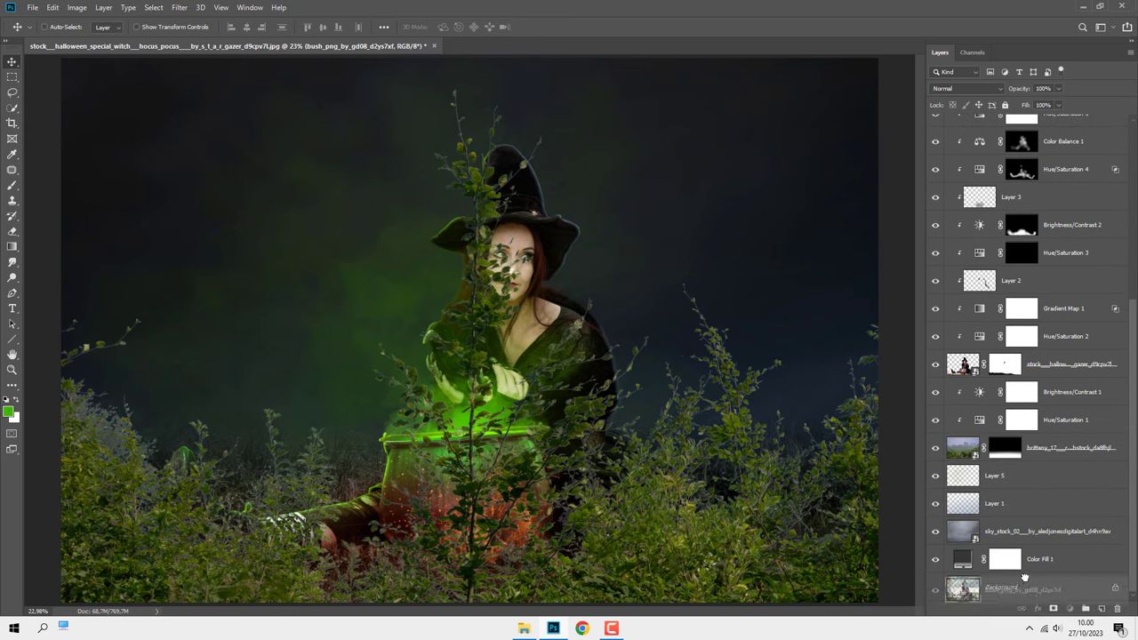
pyautogui.moveTo(1028, 613); pyautogui.dragTo(1020, 522)
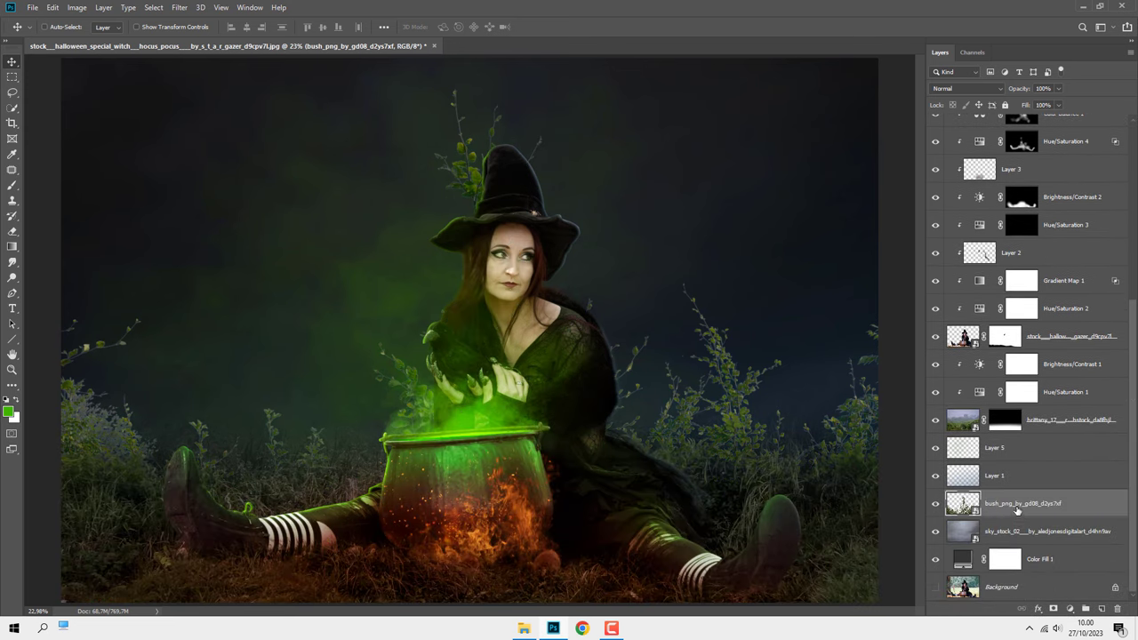
pyautogui.click(964, 88)
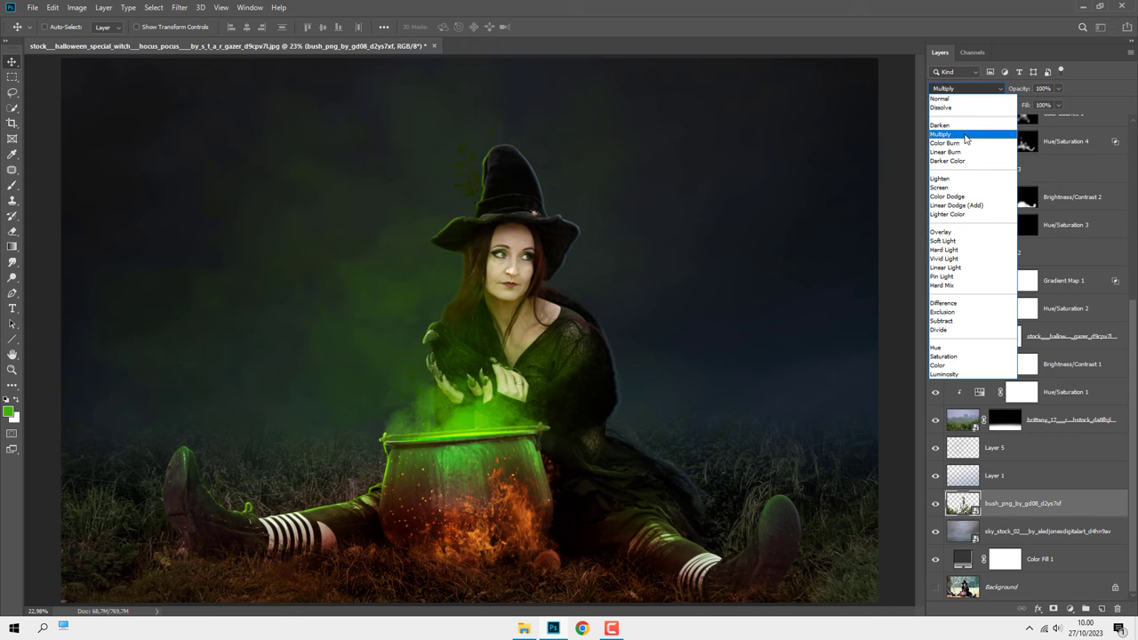
pyautogui.click(965, 137)
pyautogui.moveTo(1059, 91); pyautogui.dragTo(1033, 104)
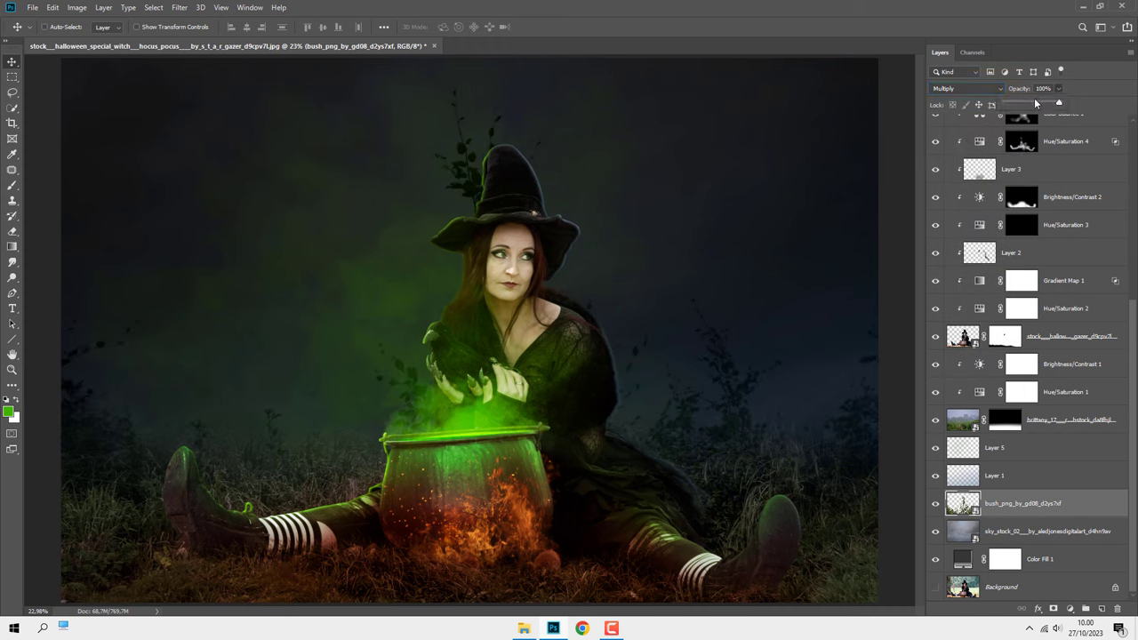
pyautogui.click(1016, 508)
# Step: Mask out the bush leaves above and right of the witch's hat
pyautogui.click(1051, 609)
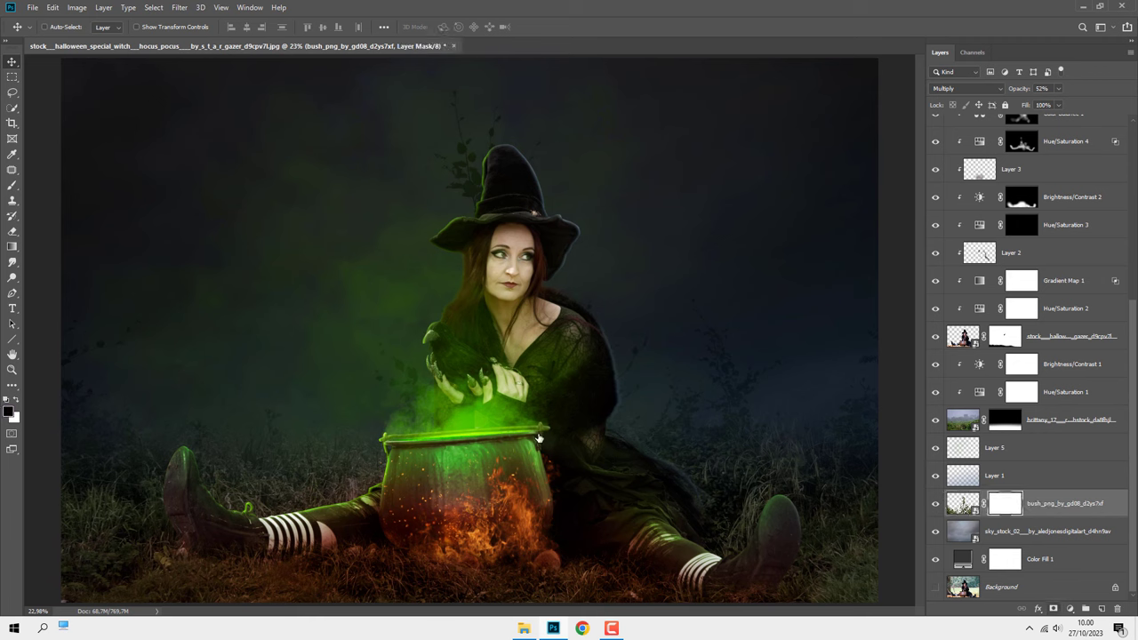
pyautogui.click(13, 185)
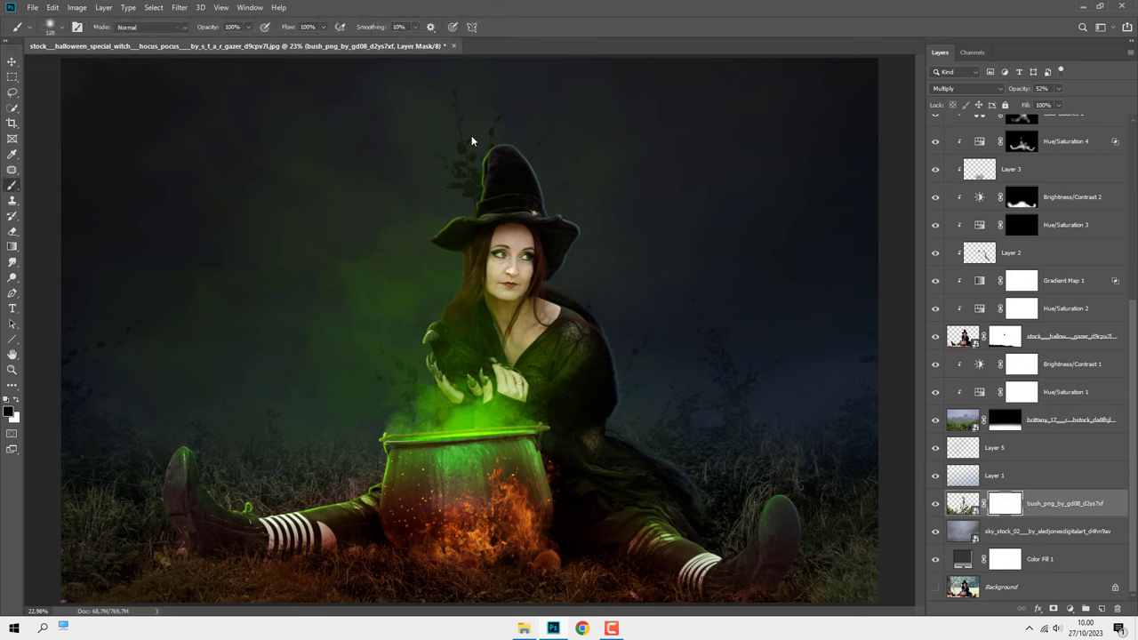
pyautogui.moveTo(472, 140)
pyautogui.mouseDown()
pyautogui.moveTo(470, 112)
pyautogui.moveTo(470, 198)
pyautogui.moveTo(447, 198)
pyautogui.mouseUp()
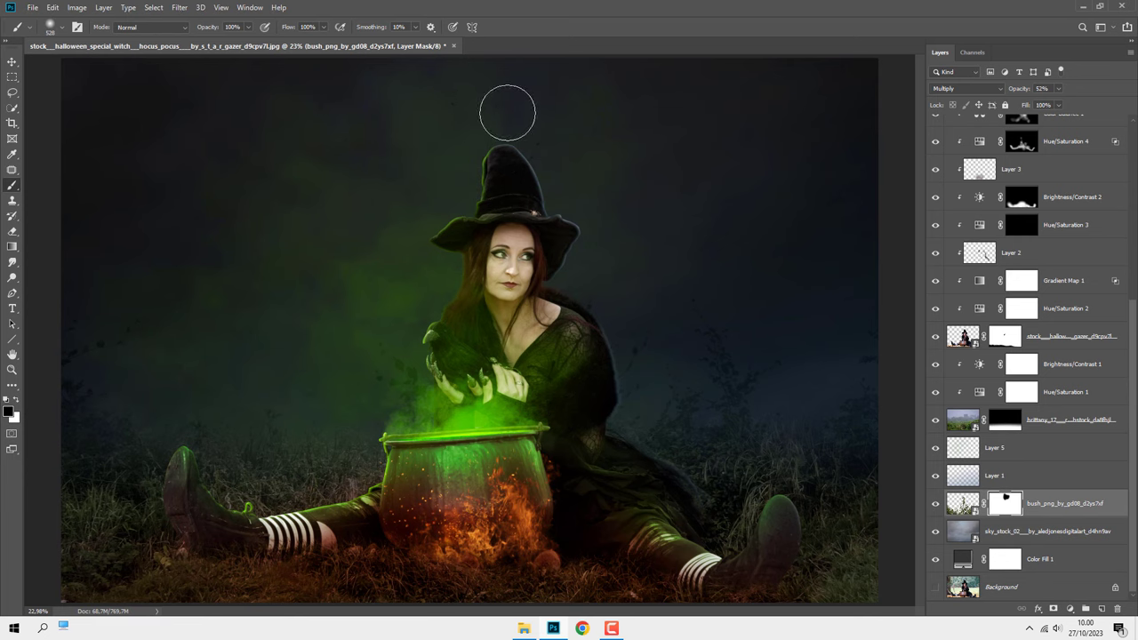
pyautogui.moveTo(507, 112); pyautogui.dragTo(554, 157)
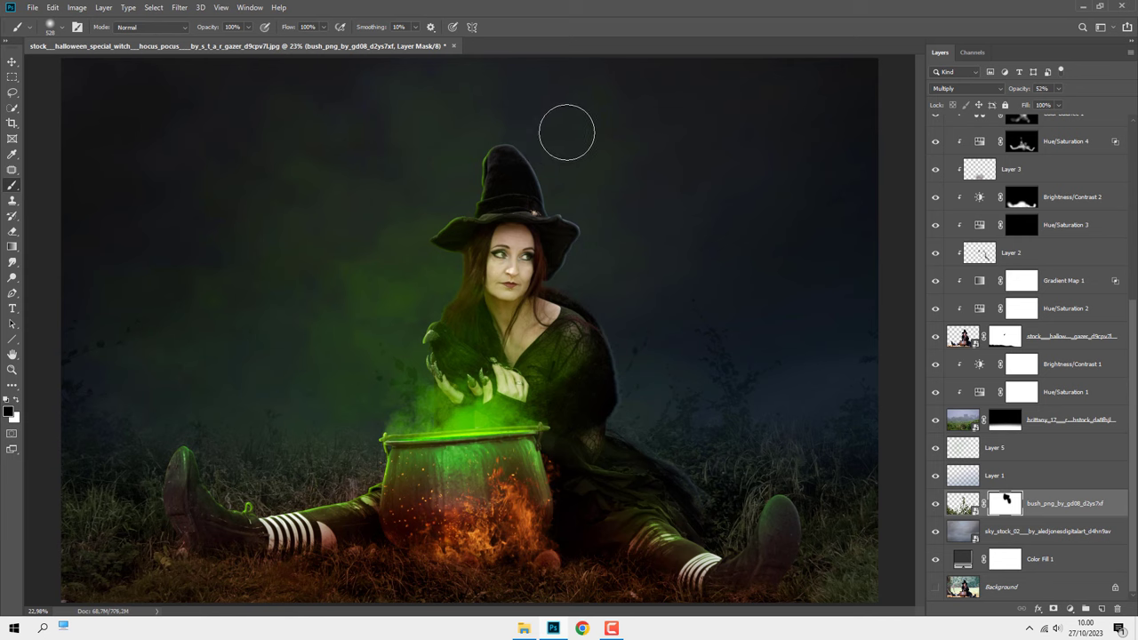
pyautogui.click(1050, 505)
pyautogui.press('v')
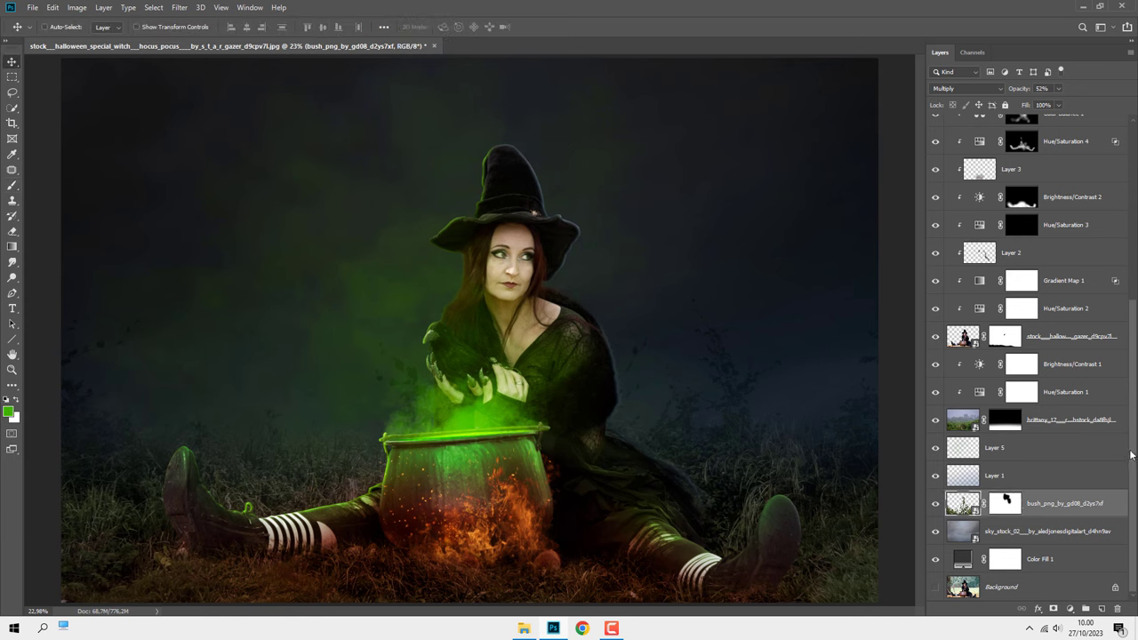
pyautogui.moveTo(1131, 454); pyautogui.dragTo(1136, 265)
pyautogui.click(1057, 134)
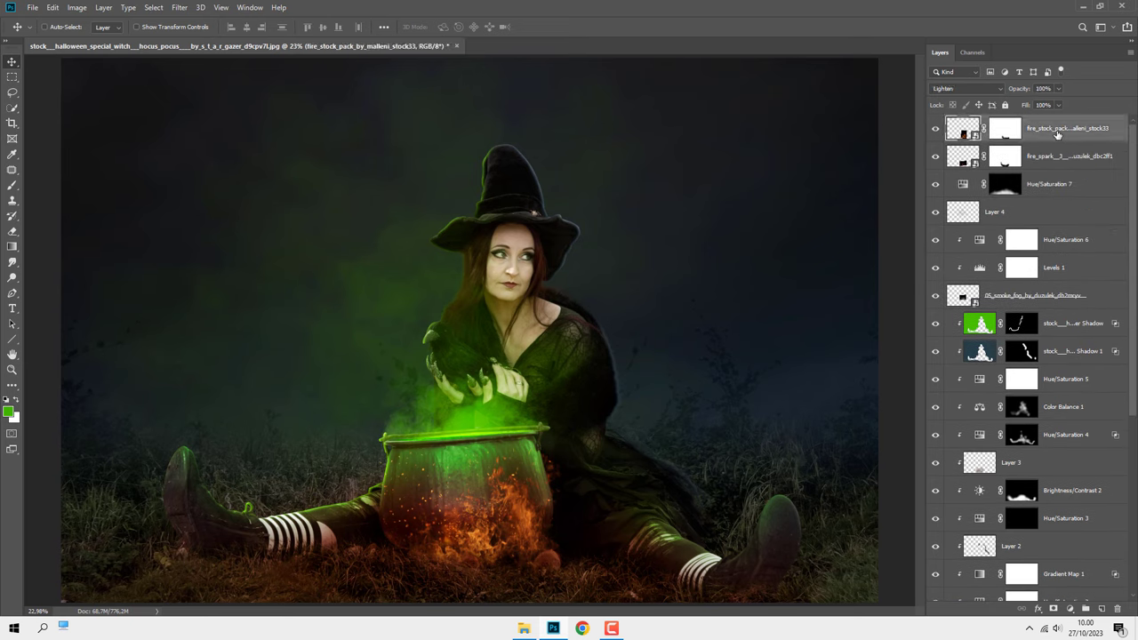
# Step: Add a Selective Color layer: Reds magenta -20, Yellows less cyan and yellow +25
pyautogui.click(1069, 608)
pyautogui.click(1070, 607)
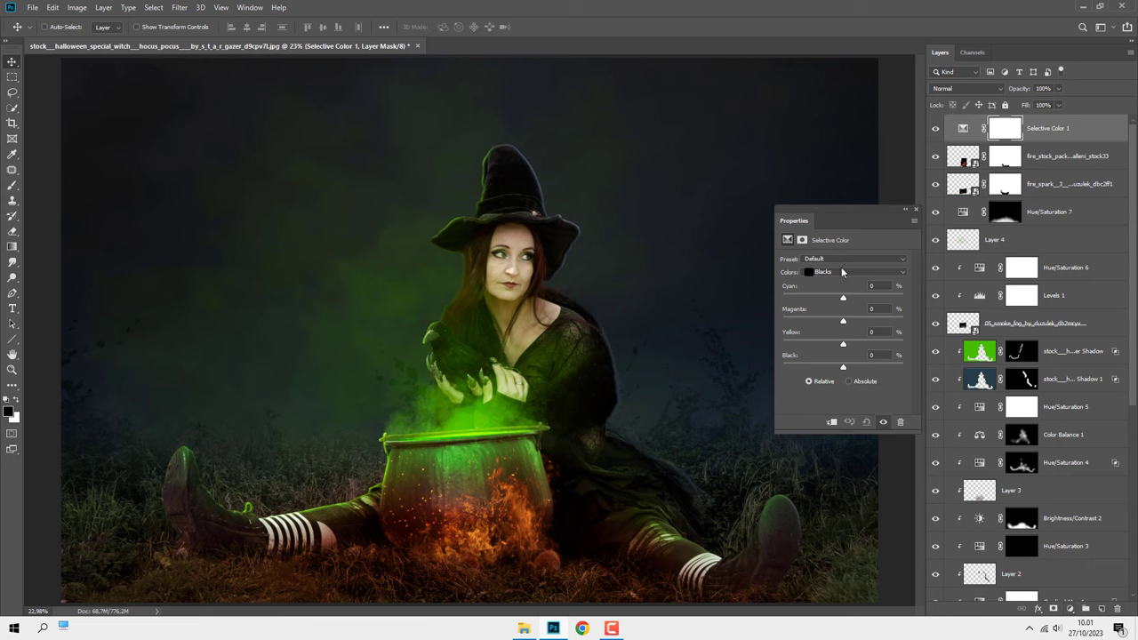
pyautogui.click(842, 271)
pyautogui.click(842, 276)
pyautogui.moveTo(834, 323); pyautogui.dragTo(830, 322)
pyautogui.click(841, 270)
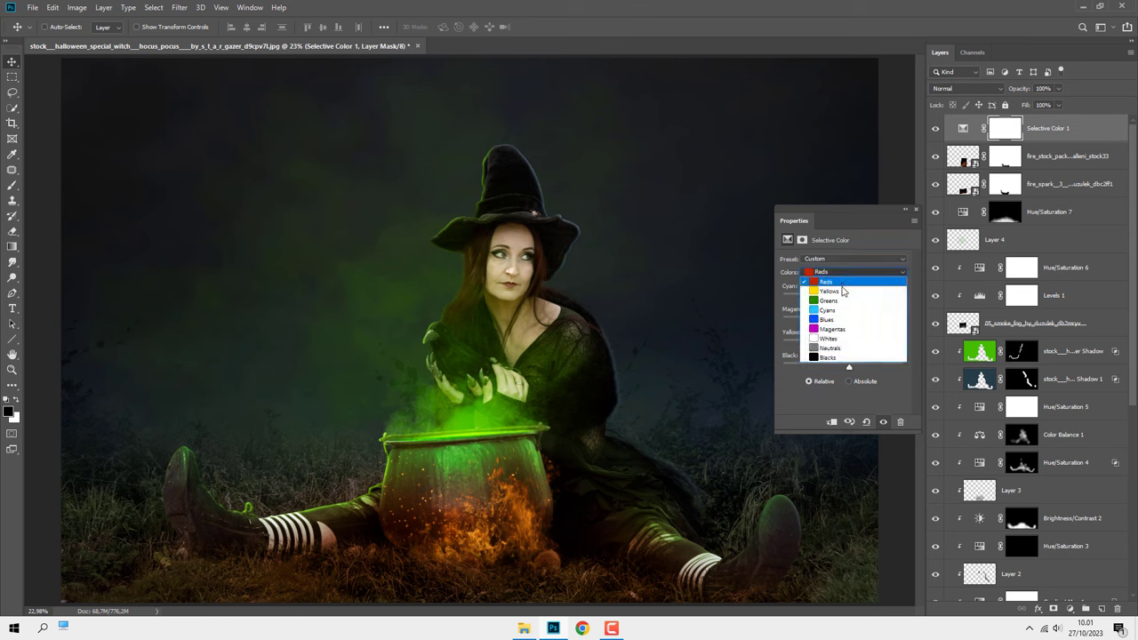
pyautogui.click(842, 294)
pyautogui.moveTo(844, 298); pyautogui.dragTo(836, 300)
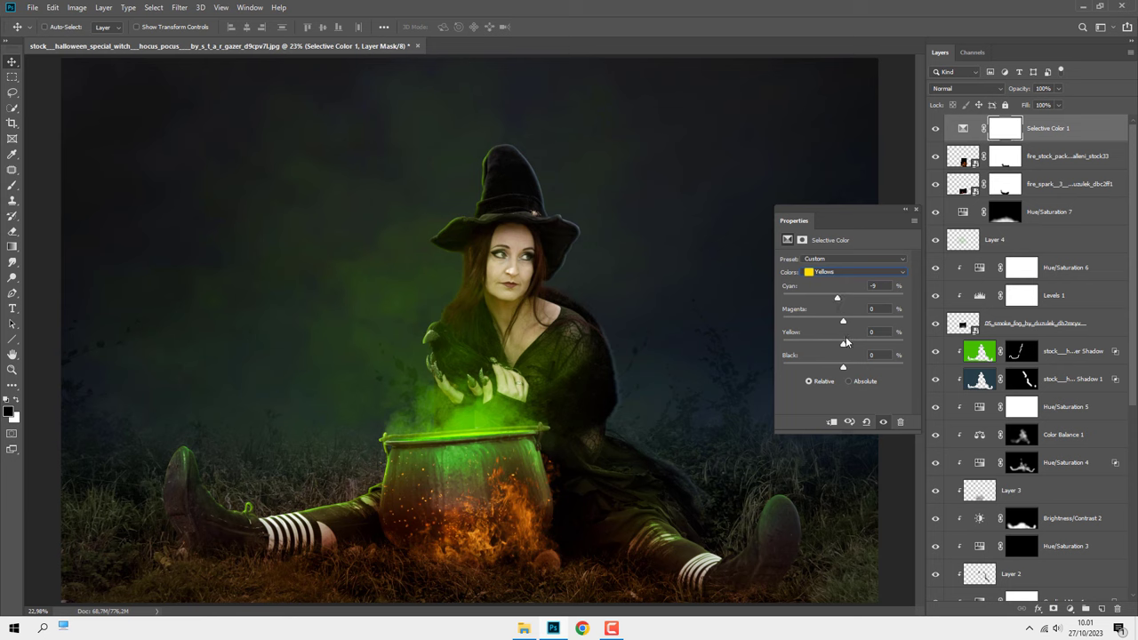
pyautogui.moveTo(844, 343)
pyautogui.mouseDown()
pyautogui.moveTo(859, 346)
pyautogui.moveTo(856, 367)
pyautogui.mouseUp()
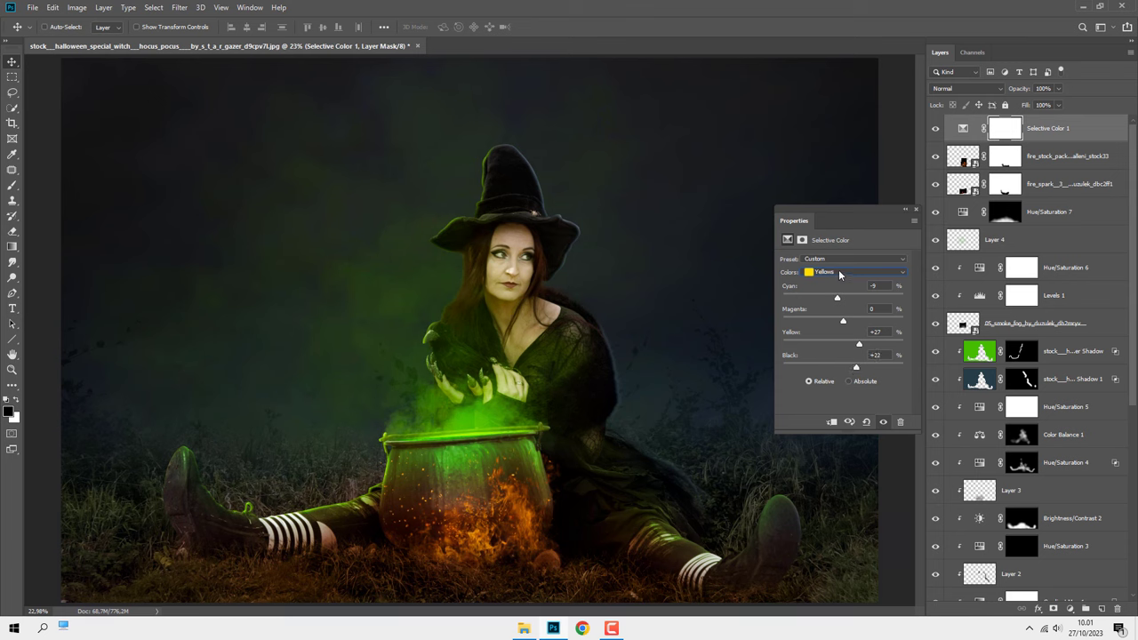
# Step: Set Greens cyan to +20 and give Cyans more cyan and less yellow
pyautogui.click(839, 273)
pyautogui.click(835, 292)
pyautogui.moveTo(842, 298)
pyautogui.mouseDown()
pyautogui.moveTo(858, 299)
pyautogui.moveTo(834, 321)
pyautogui.moveTo(918, 348)
pyautogui.mouseUp()
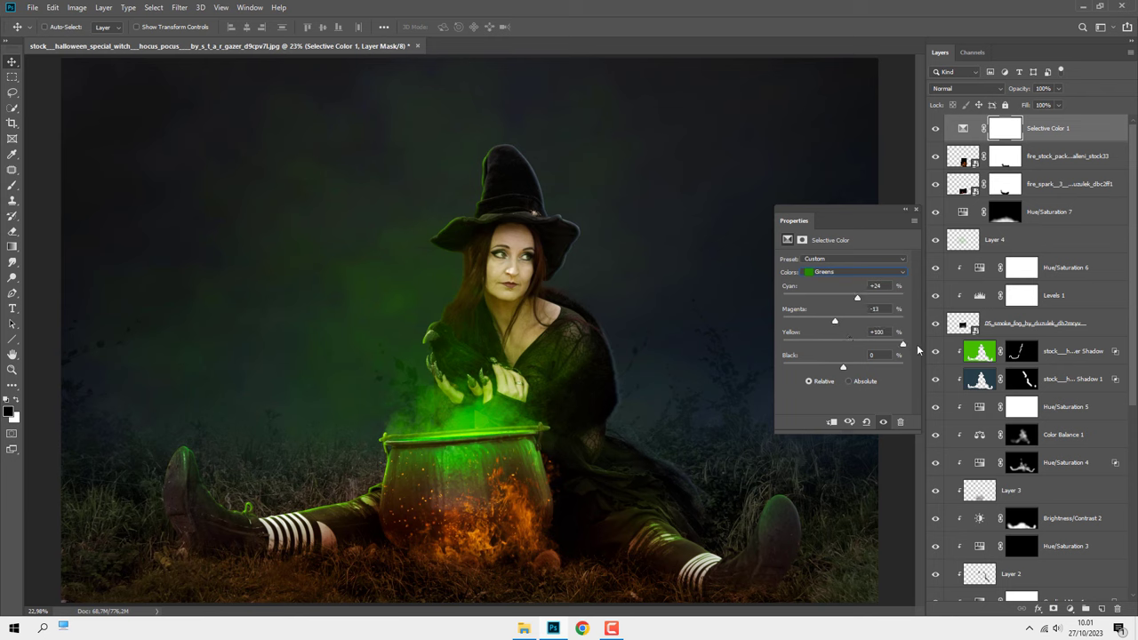
pyautogui.click(837, 273)
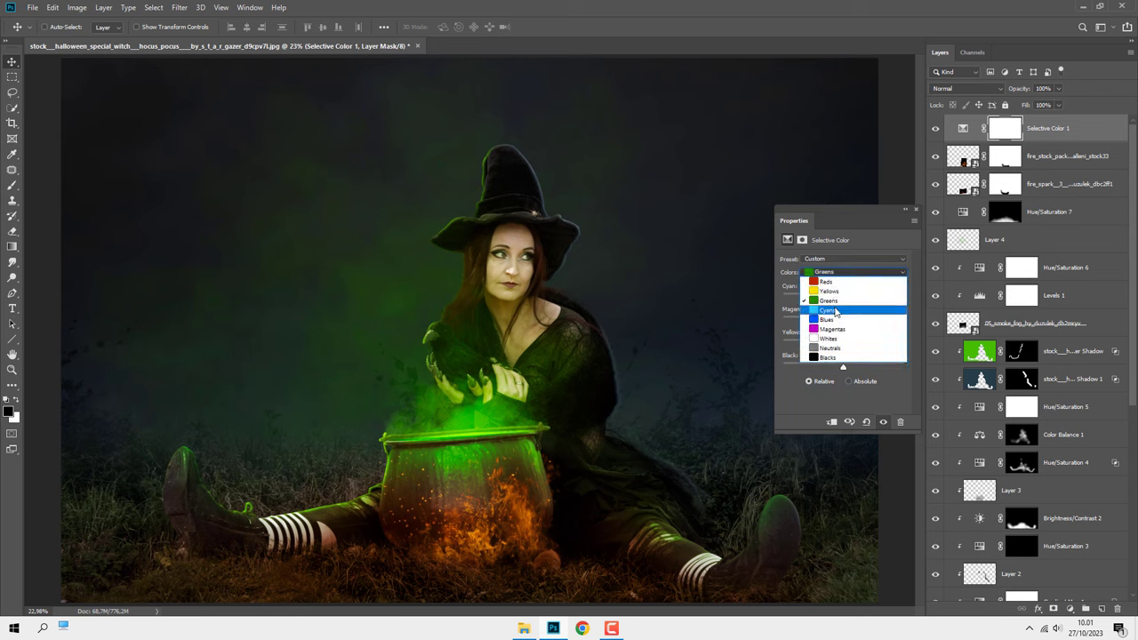
pyautogui.click(835, 311)
pyautogui.moveTo(842, 298); pyautogui.dragTo(850, 299)
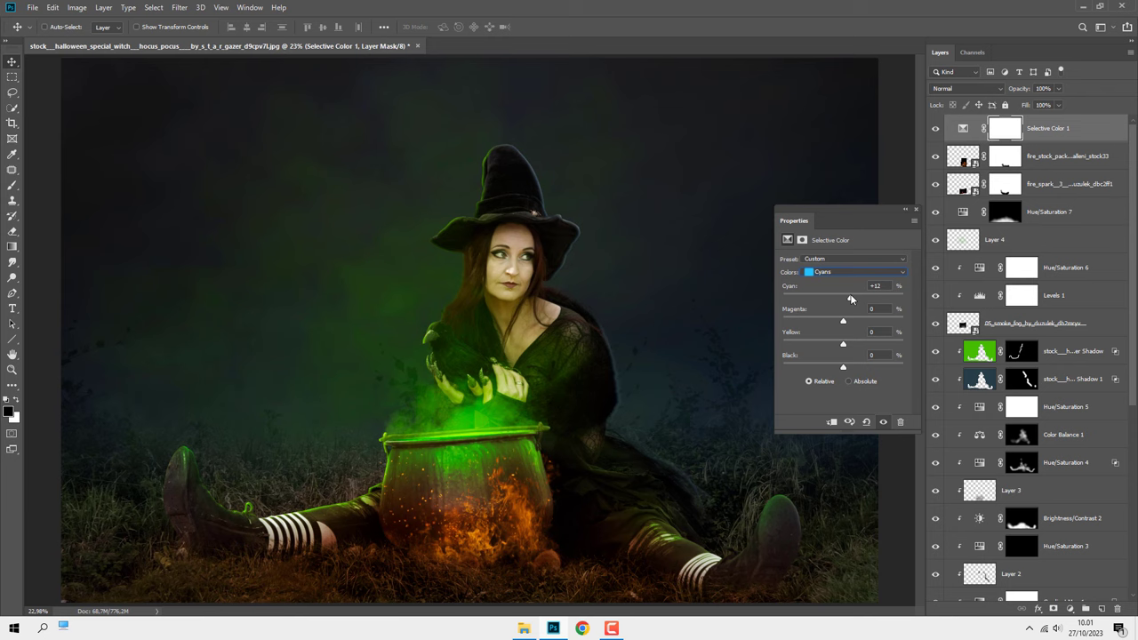
pyautogui.moveTo(843, 344); pyautogui.dragTo(832, 345)
# Step: Lower magenta and yellow in Blues; set Whites to Cyan +25 with less black
pyautogui.click(828, 273)
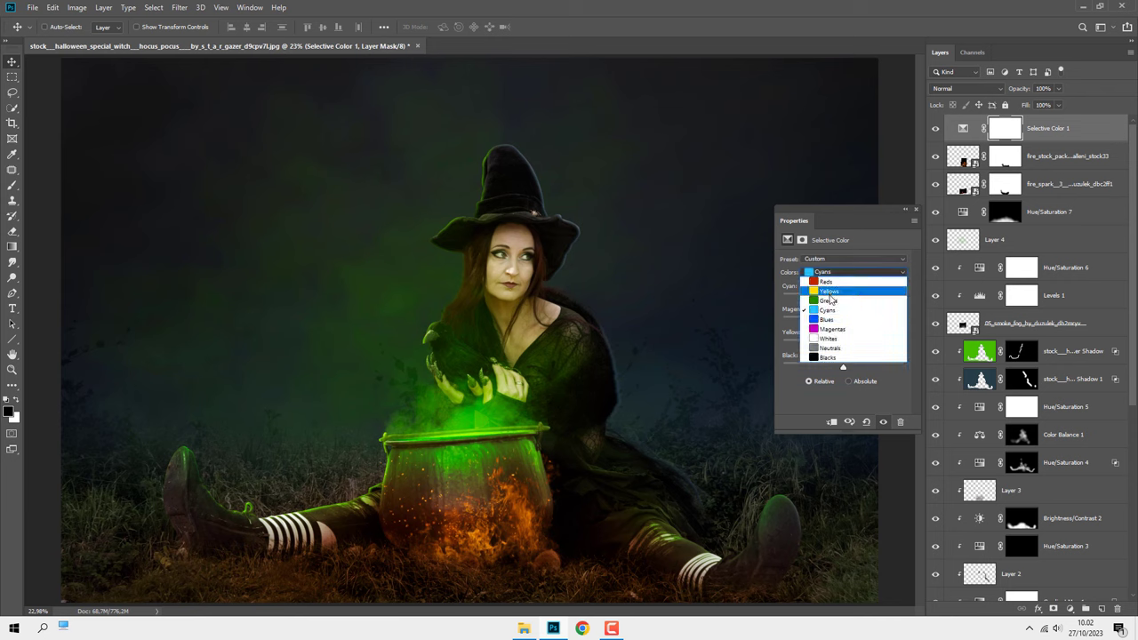
pyautogui.click(833, 322)
pyautogui.click(832, 321)
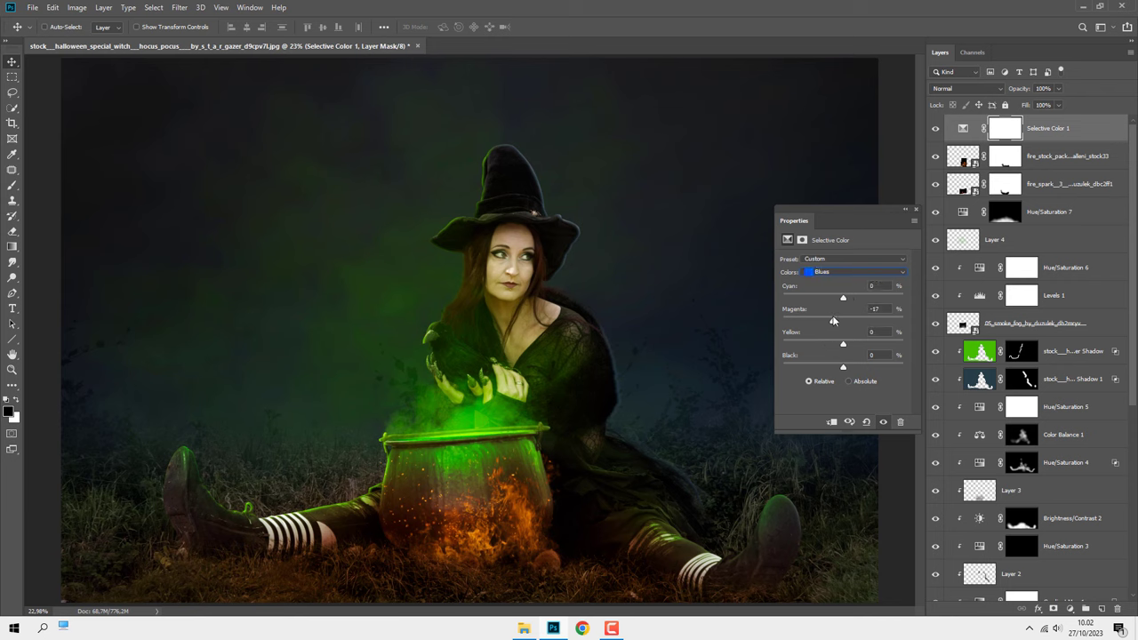
pyautogui.moveTo(843, 343); pyautogui.dragTo(821, 346)
pyautogui.click(822, 272)
pyautogui.click(832, 339)
pyautogui.click(855, 298)
pyautogui.moveTo(855, 299); pyautogui.dragTo(818, 320)
pyautogui.moveTo(843, 366); pyautogui.dragTo(831, 367)
# Step: Slightly reduce yellow in Neutrals and toggle the Selective Color layer to compare
pyautogui.click(836, 272)
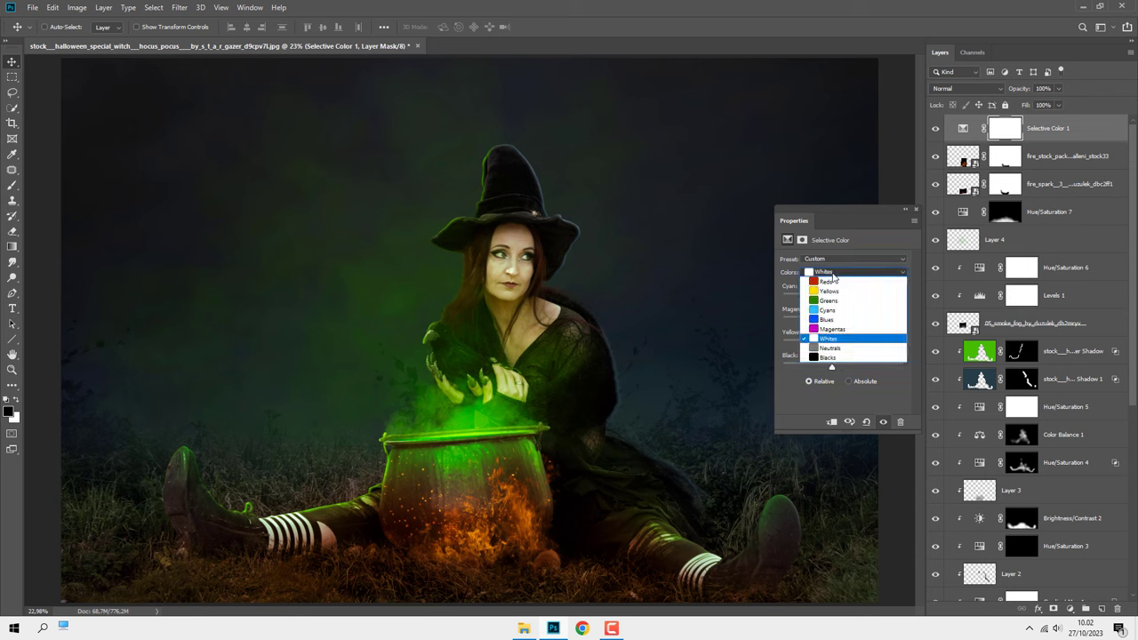
pyautogui.click(833, 347)
pyautogui.moveTo(837, 348); pyautogui.dragTo(844, 367)
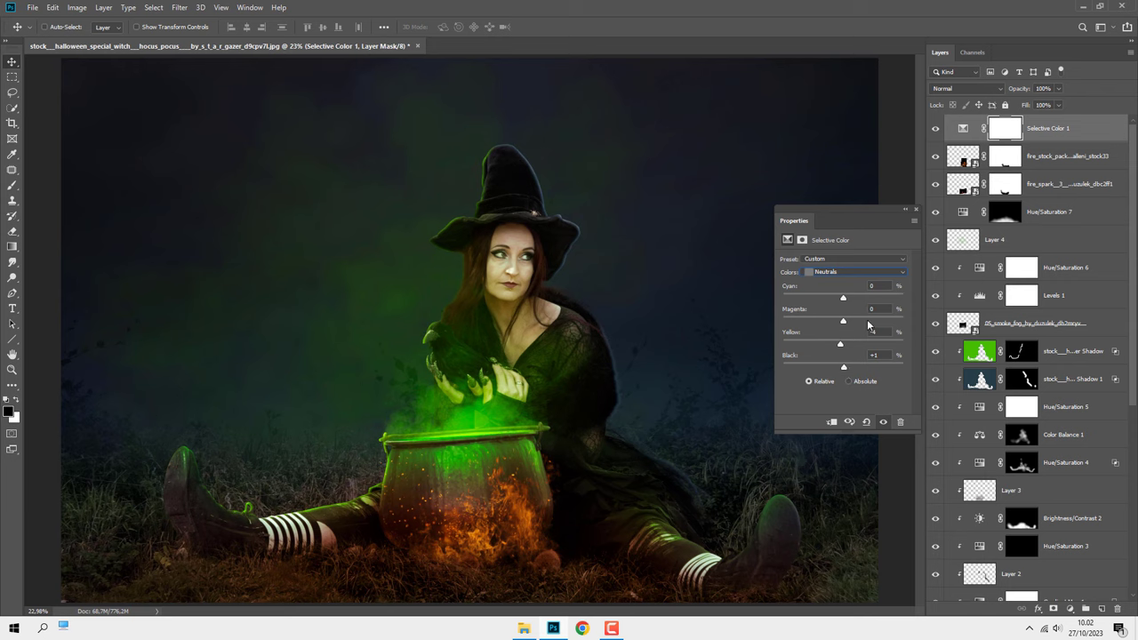
pyautogui.click(915, 211)
pyautogui.click(934, 130)
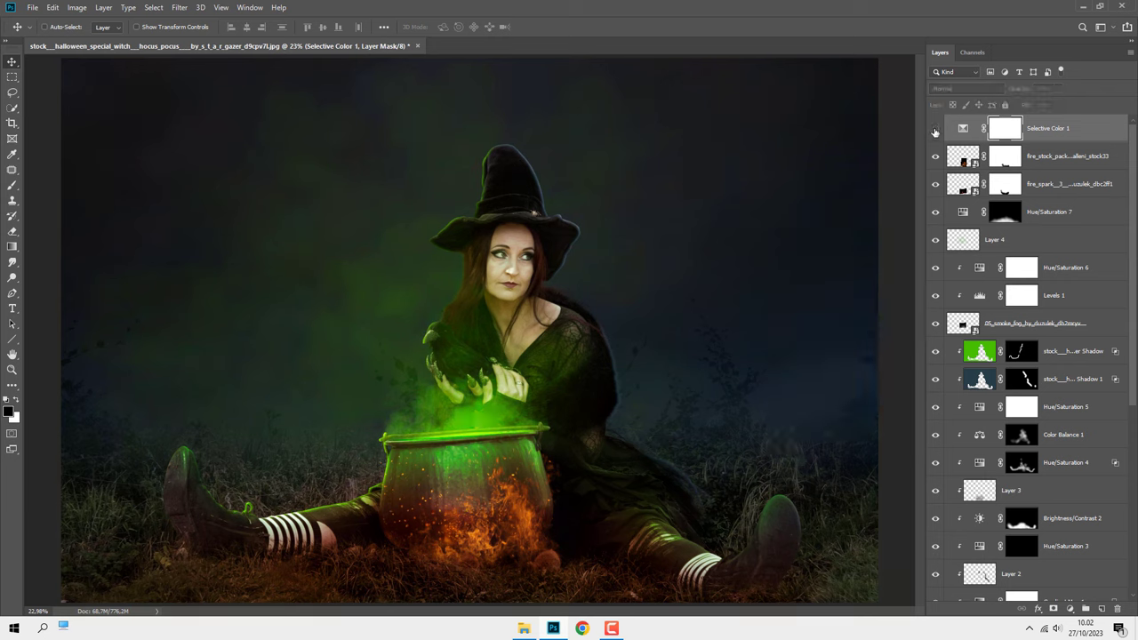
pyautogui.click(934, 130)
pyautogui.click(961, 129)
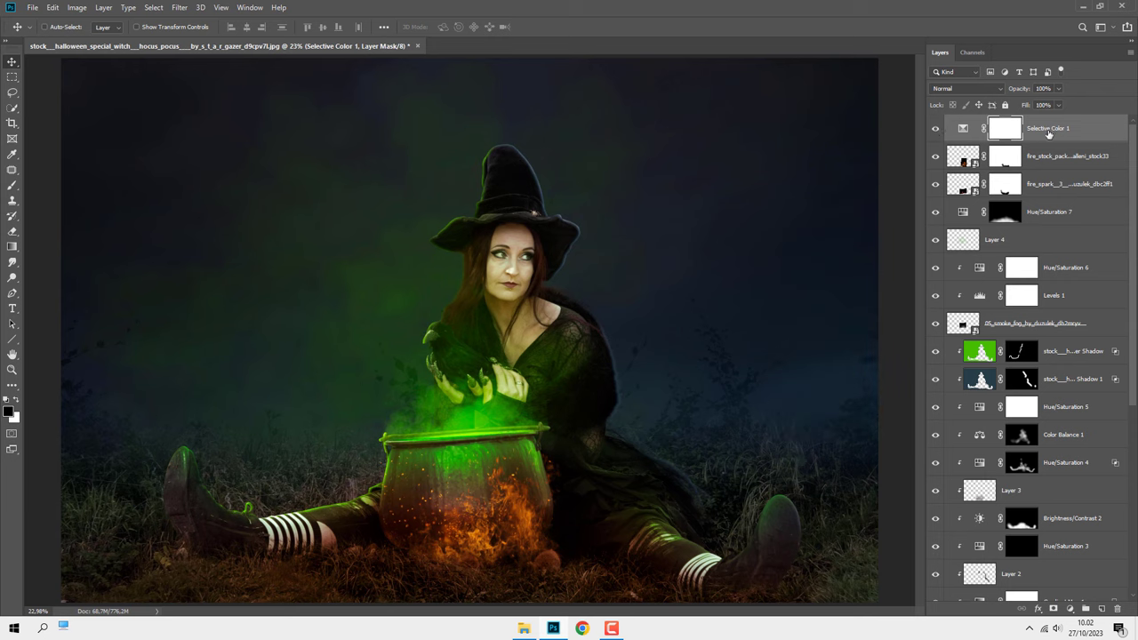
# Step: Add a gradient fill layer with a black-to-transparent gradient
pyautogui.click(1070, 608)
pyautogui.click(1064, 412)
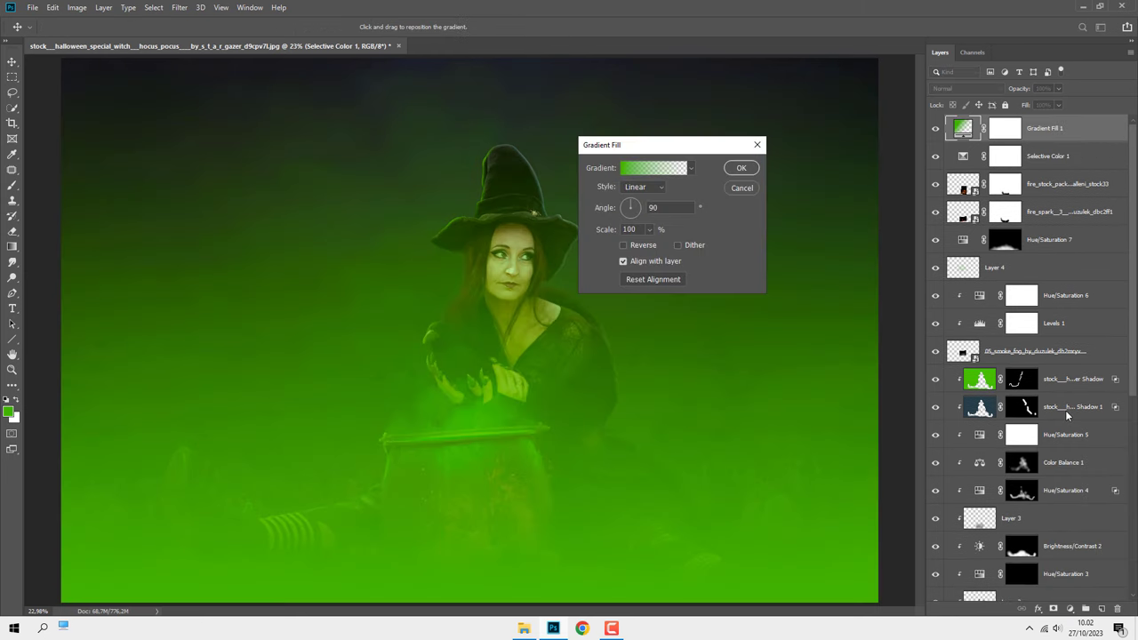
pyautogui.click(689, 169)
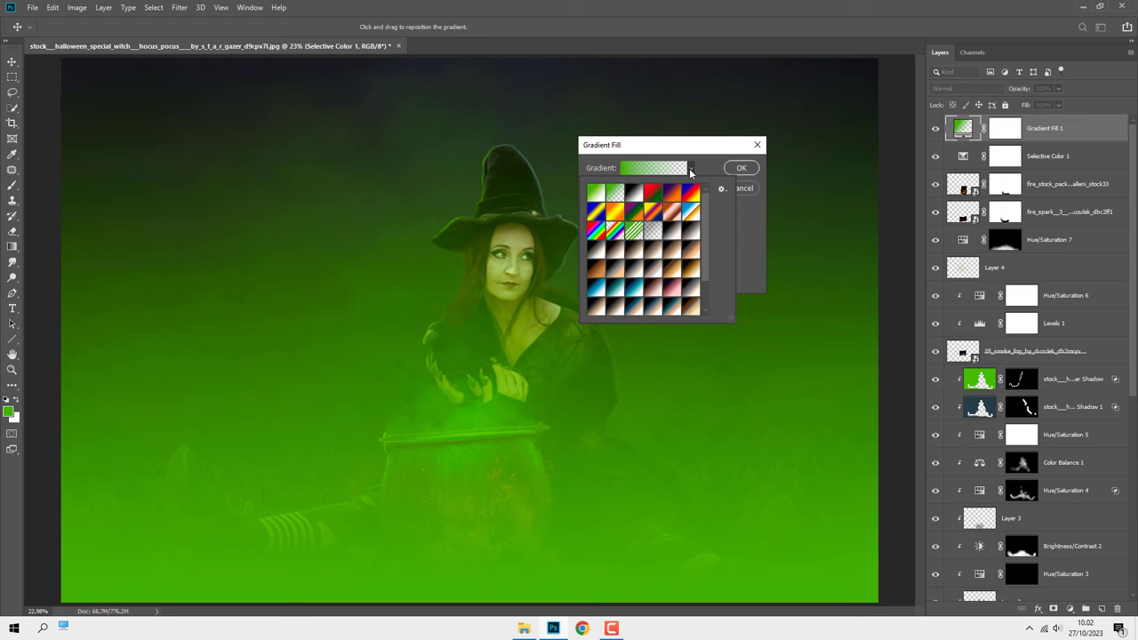
pyautogui.click(668, 174)
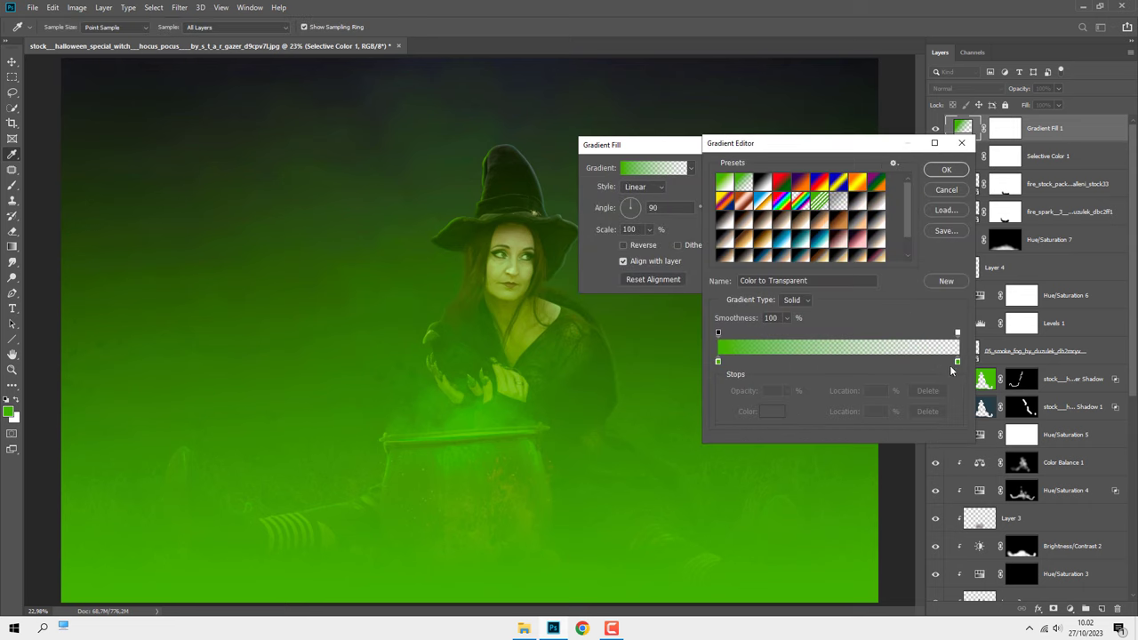
pyautogui.click(956, 362)
pyautogui.click(717, 362)
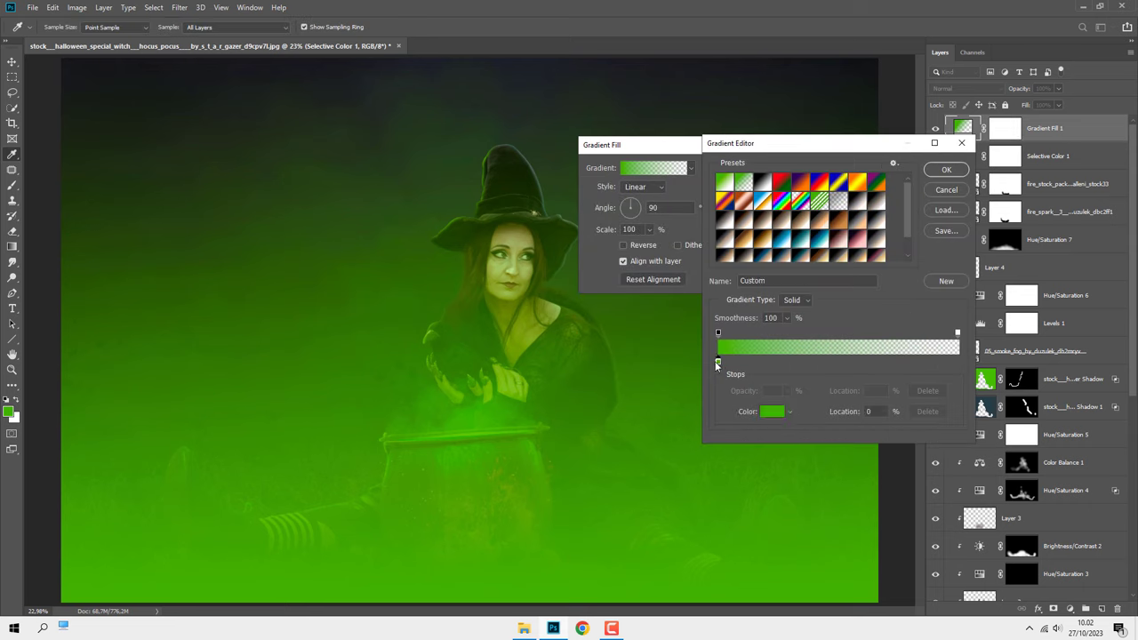
pyautogui.click(770, 412)
pyautogui.click(757, 466)
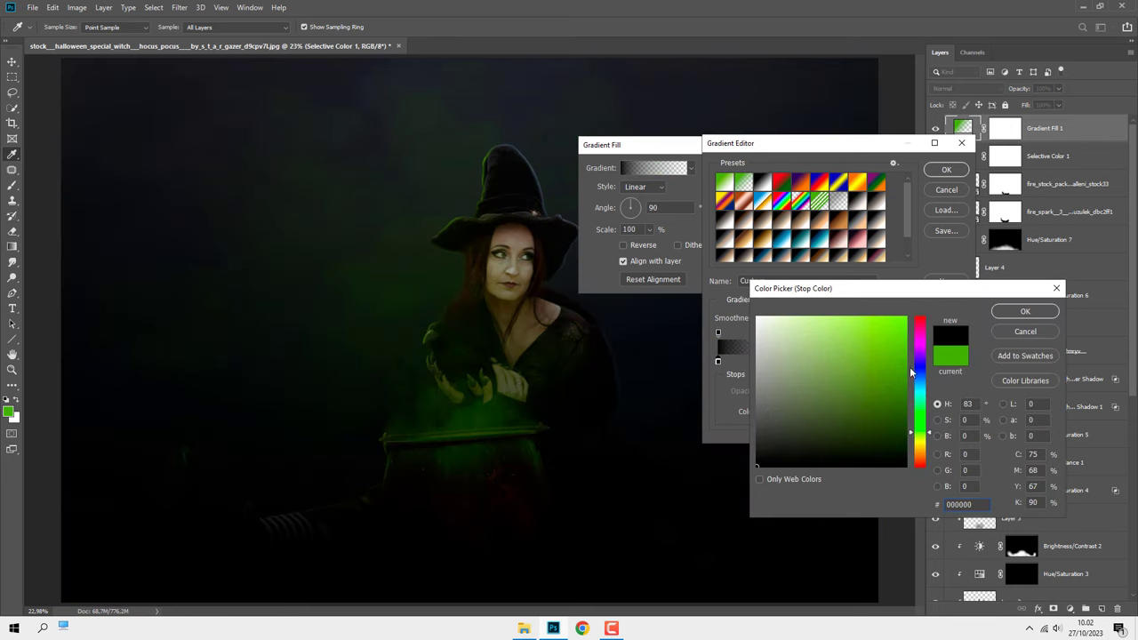
pyautogui.click(1022, 312)
pyautogui.click(944, 170)
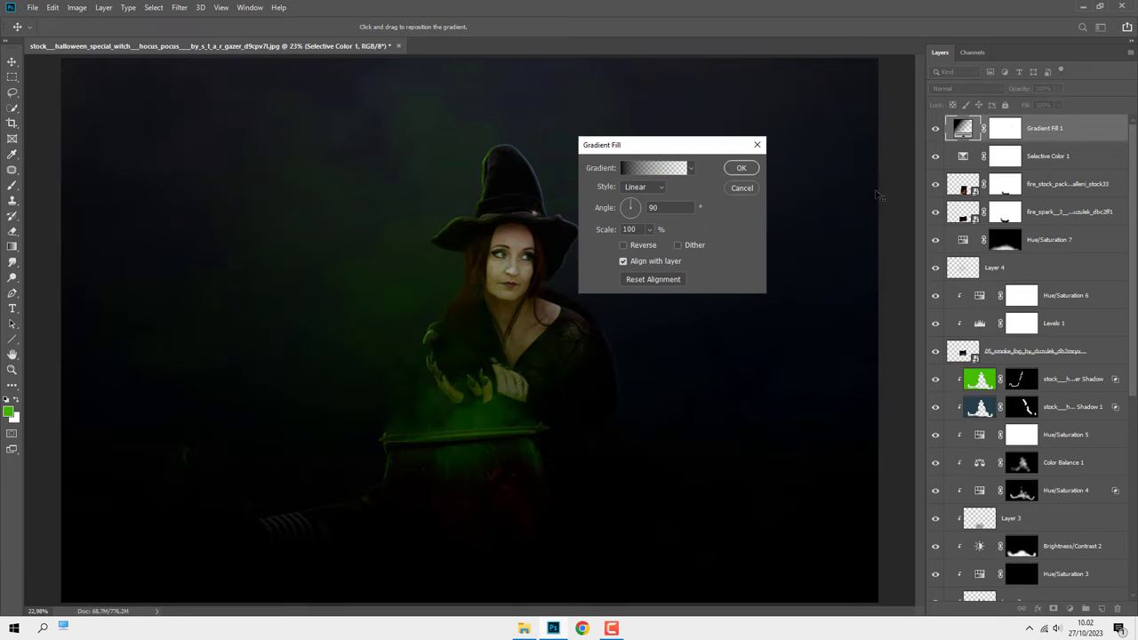
# Step: Make the gradient Radial and reversed, with angle 31 and scale 222%
pyautogui.click(643, 187)
pyautogui.click(647, 206)
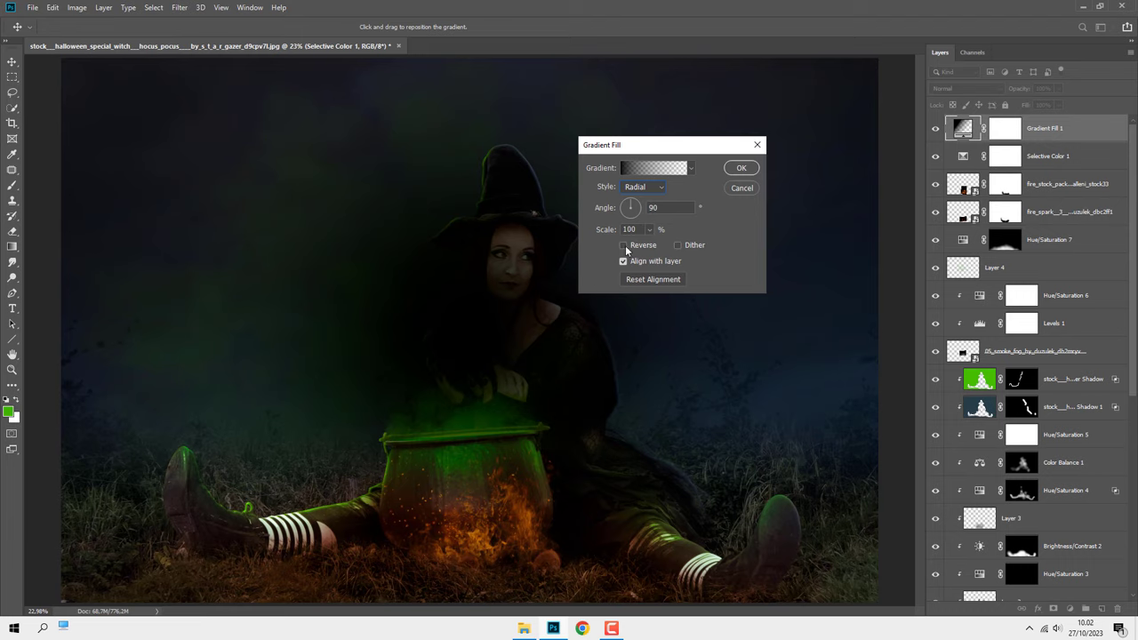
pyautogui.click(623, 245)
pyautogui.doubleClick(654, 208)
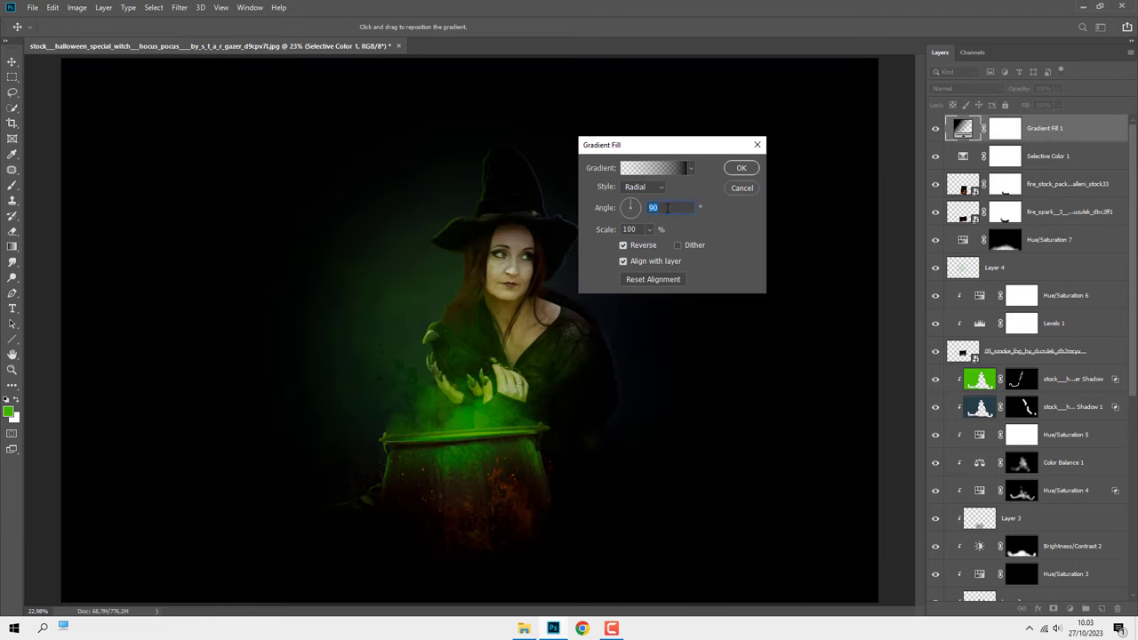
pyautogui.write('31')
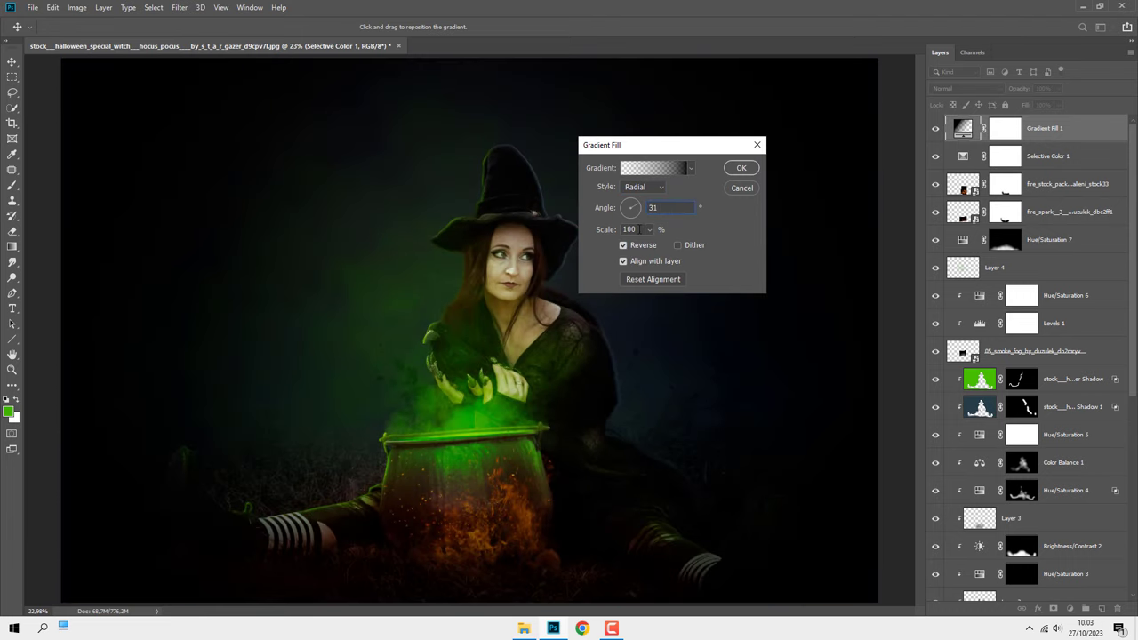
pyautogui.doubleClick(632, 228)
pyautogui.write('222')
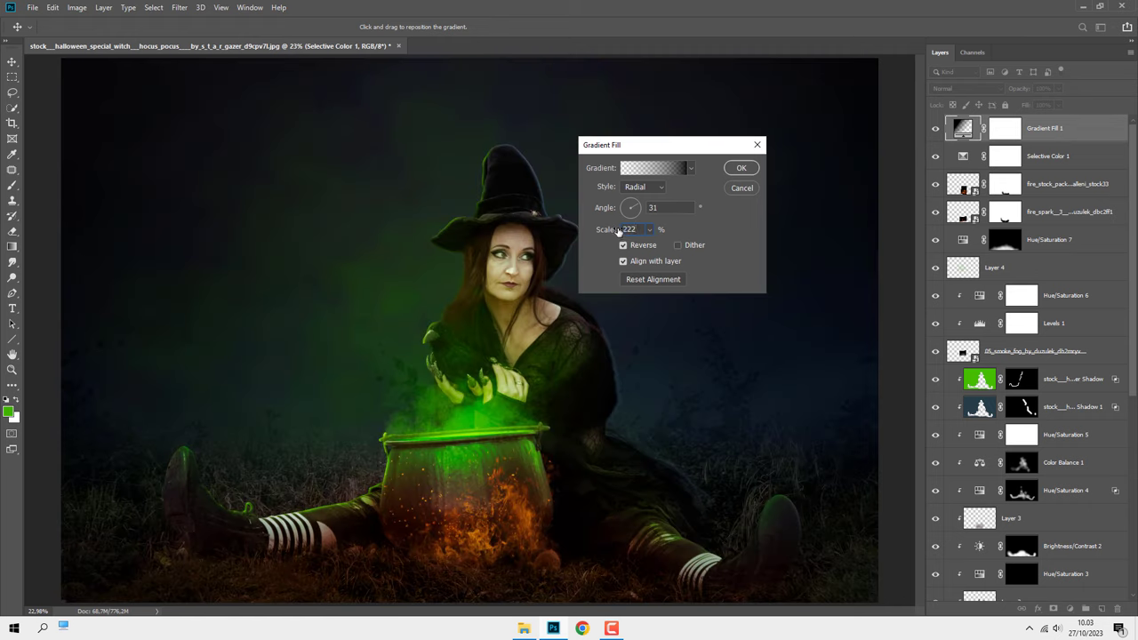
pyautogui.click(736, 169)
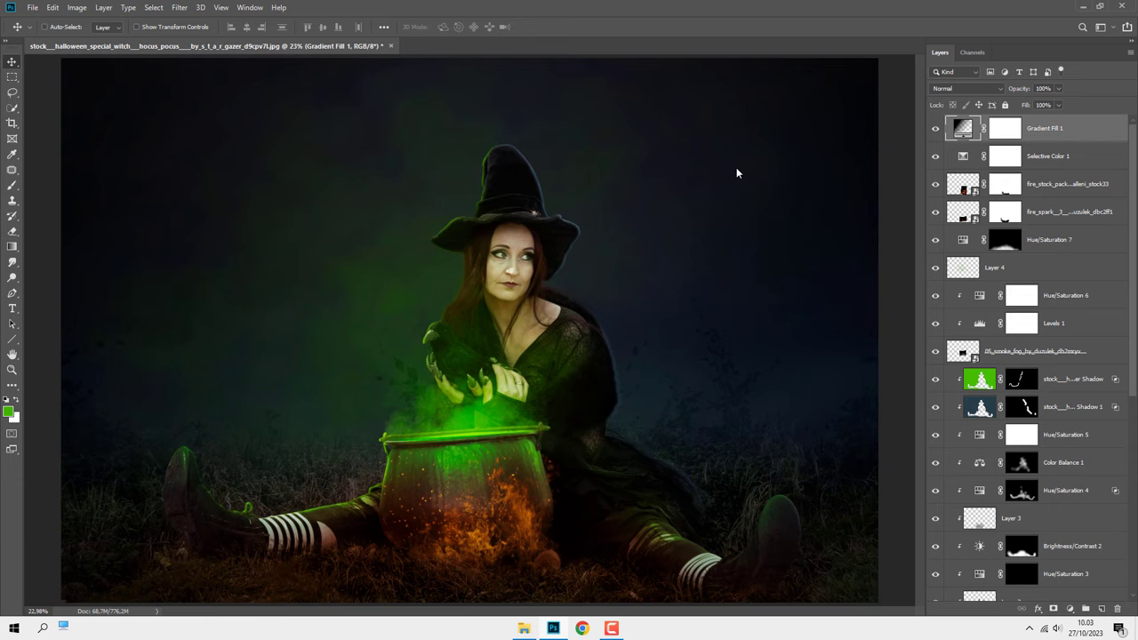
# Step: Lower the Gradient Fill 1 vignette layer's opacity to 60%
pyautogui.click(1058, 105)
pyautogui.moveTo(1057, 104); pyautogui.dragTo(1035, 104)
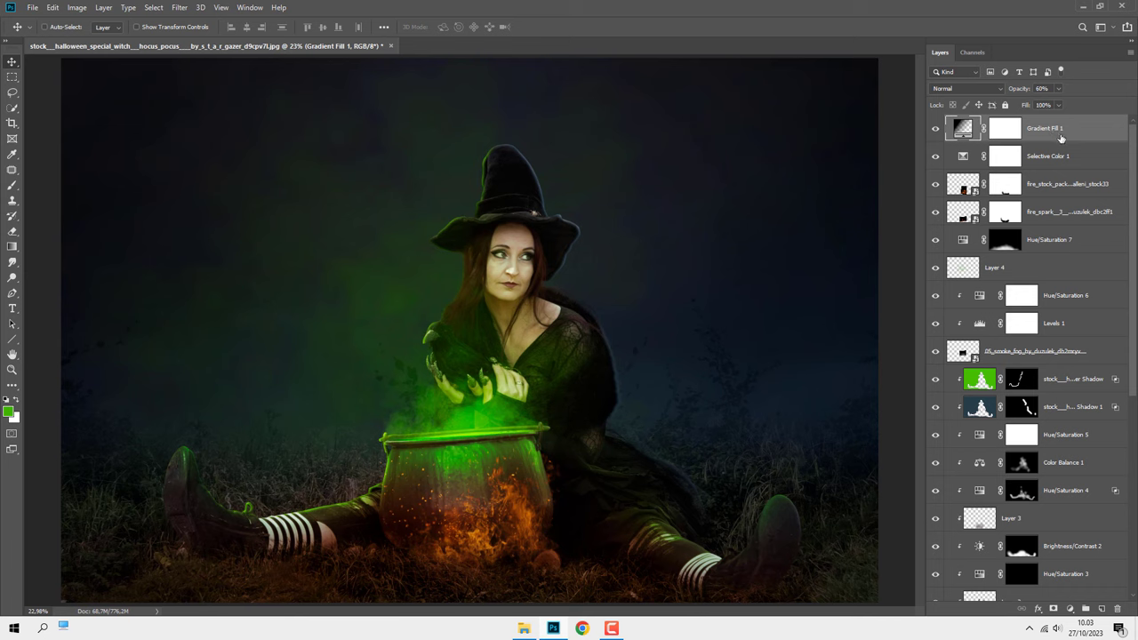
pyautogui.click(1071, 609)
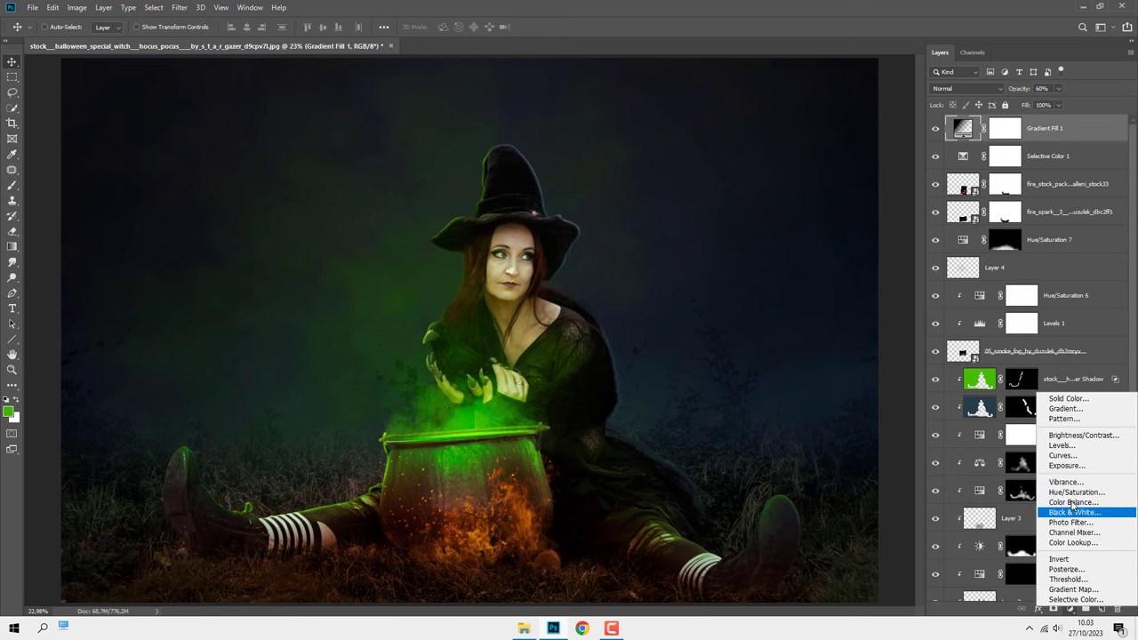
# Step: Add a Levels layer with input white point 231 and midtones 0.96, toggling it to compare
pyautogui.click(1061, 445)
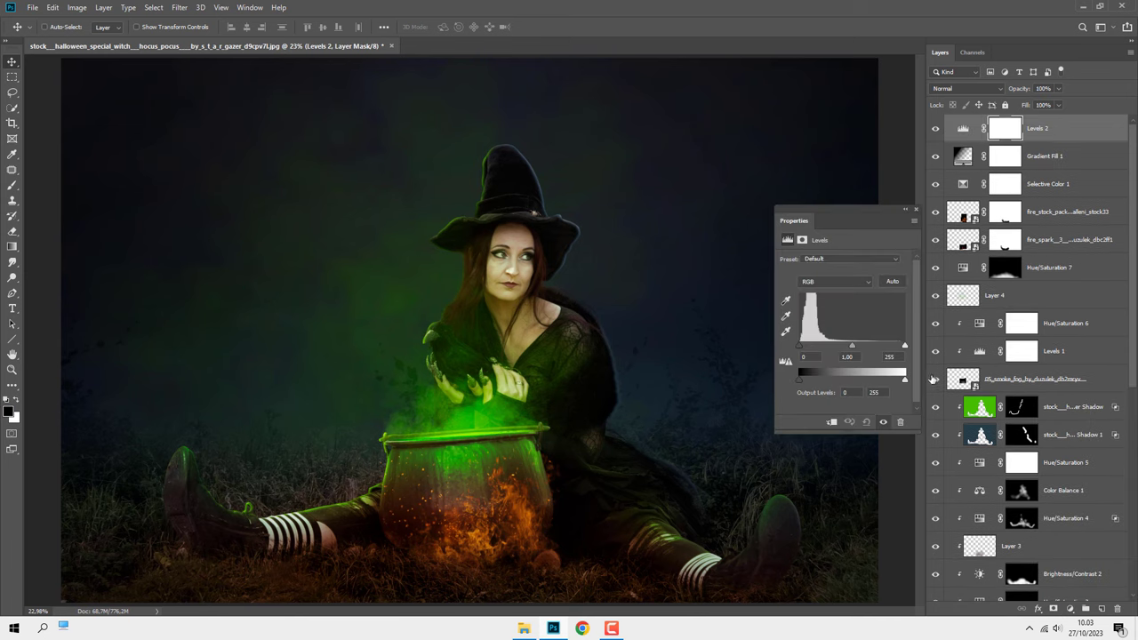
pyautogui.moveTo(904, 345); pyautogui.dragTo(896, 348)
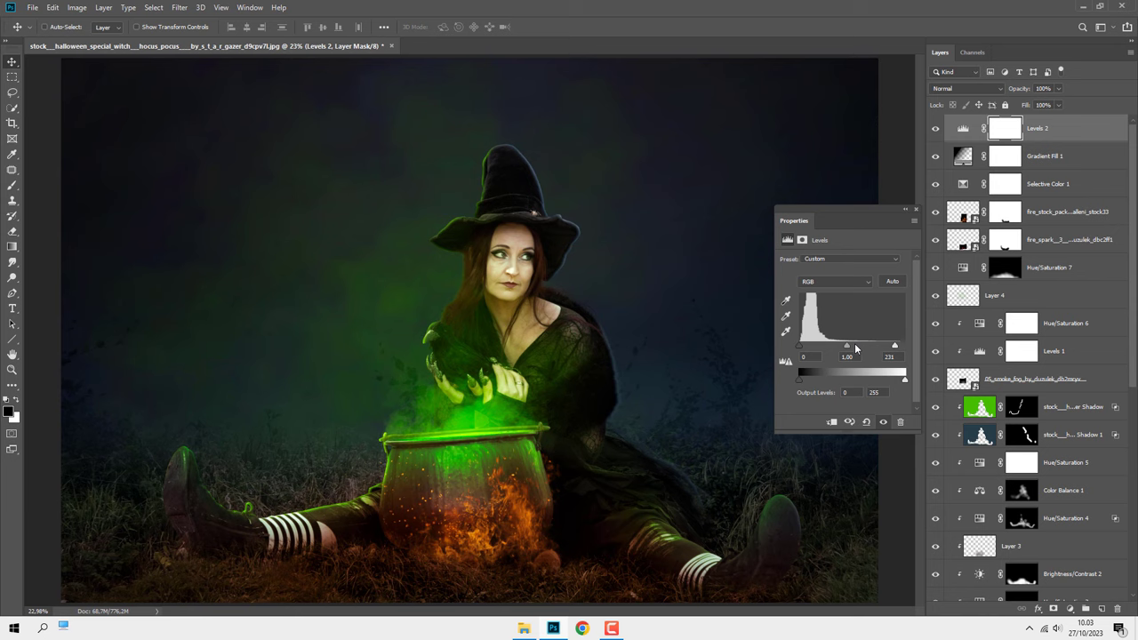
pyautogui.moveTo(846, 347); pyautogui.dragTo(847, 348)
pyautogui.click(916, 211)
pyautogui.click(934, 128)
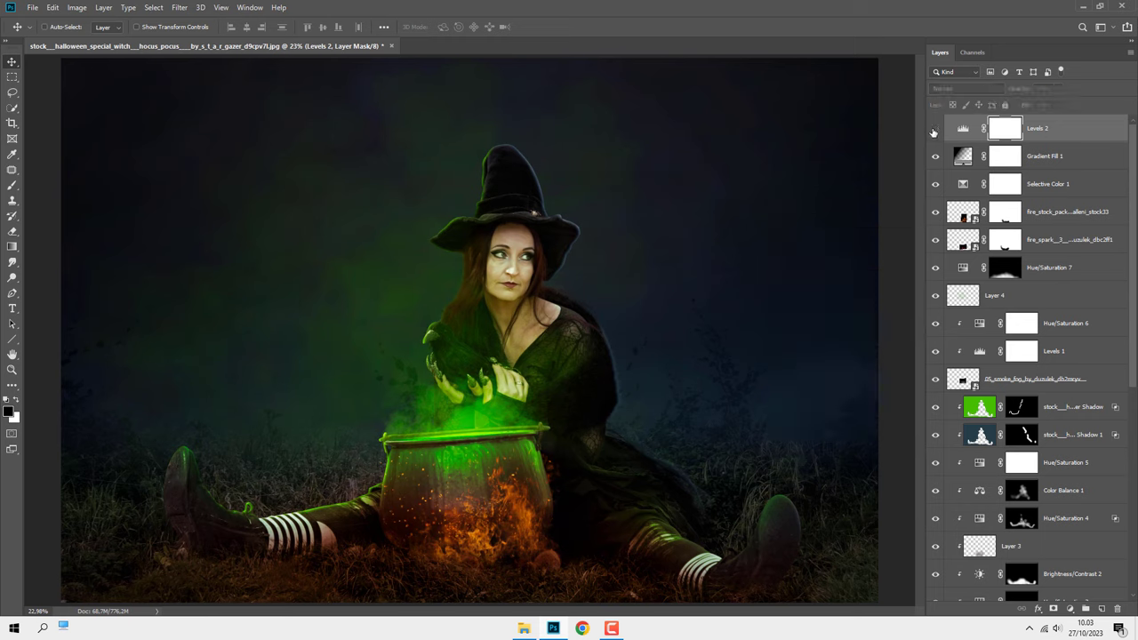
pyautogui.click(934, 129)
pyautogui.click(1060, 132)
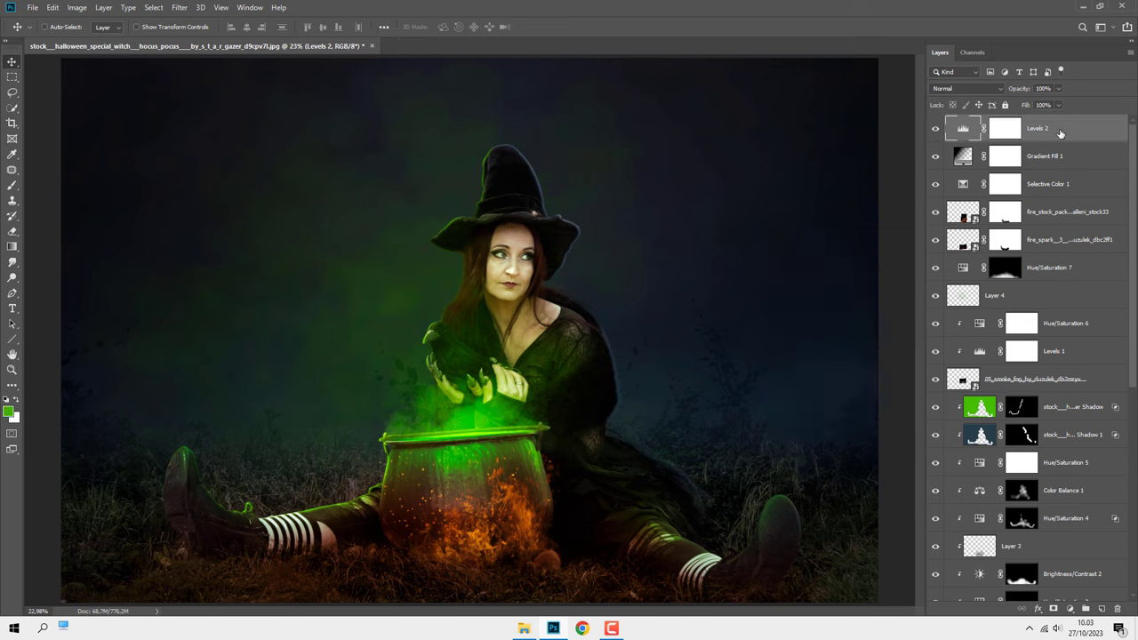